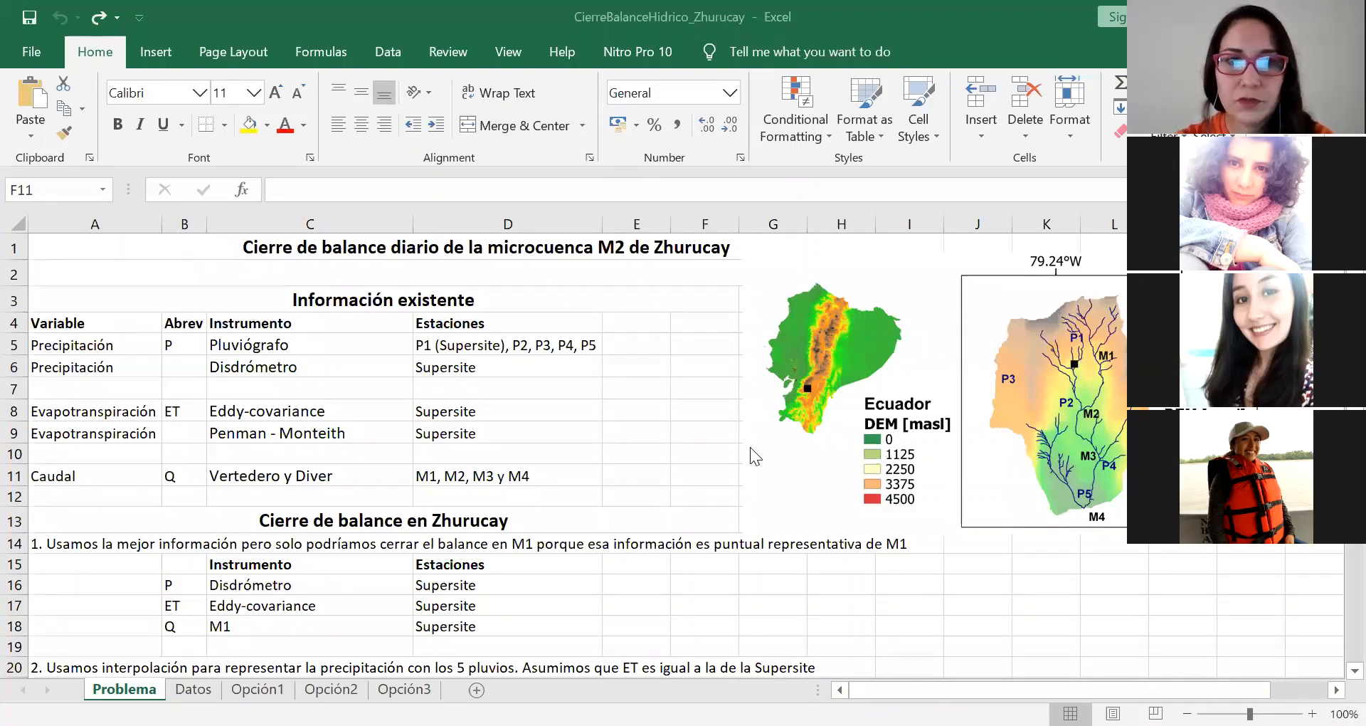
Step: Examine the instruments listed for precipitation, evapotranspiration and Caudal in the Información existente table of the Problema sheet
{"action": "left_click", "coordinate": [91, 342]}
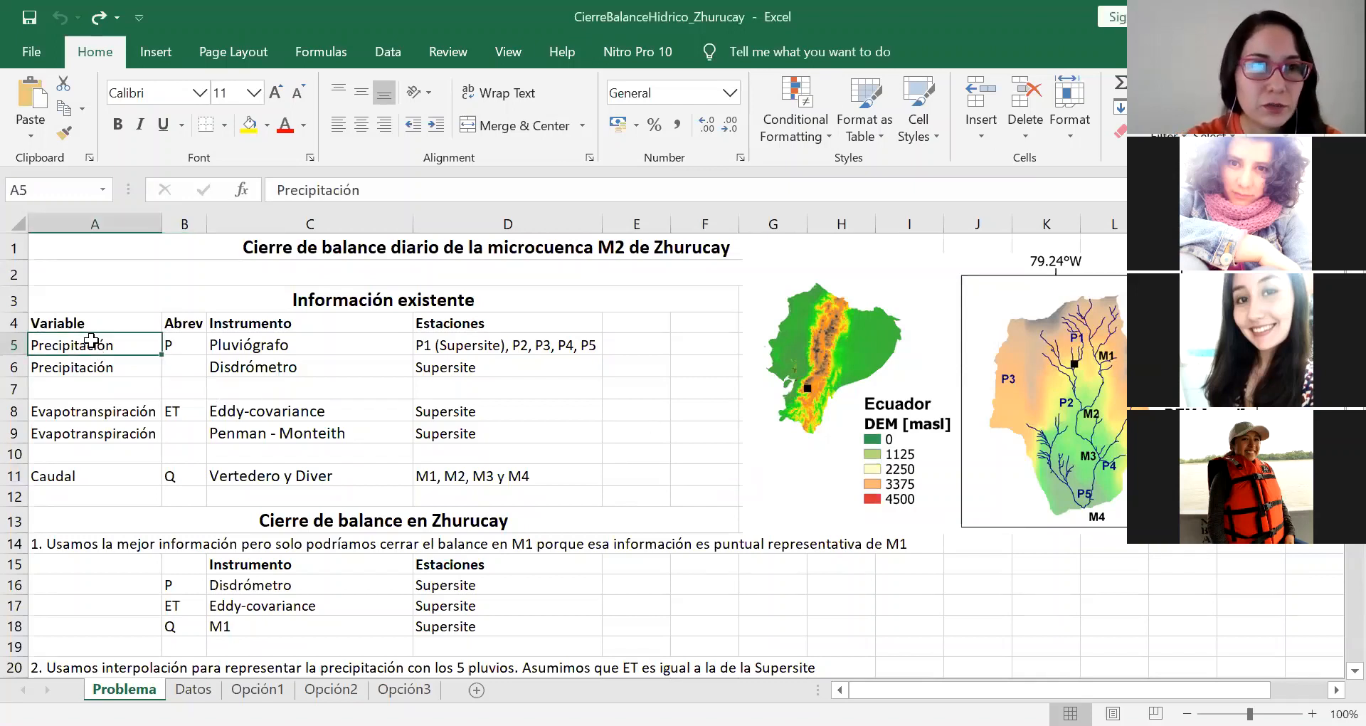
{"action": "key", "text": "Down"}
{"action": "key", "text": "Right"}
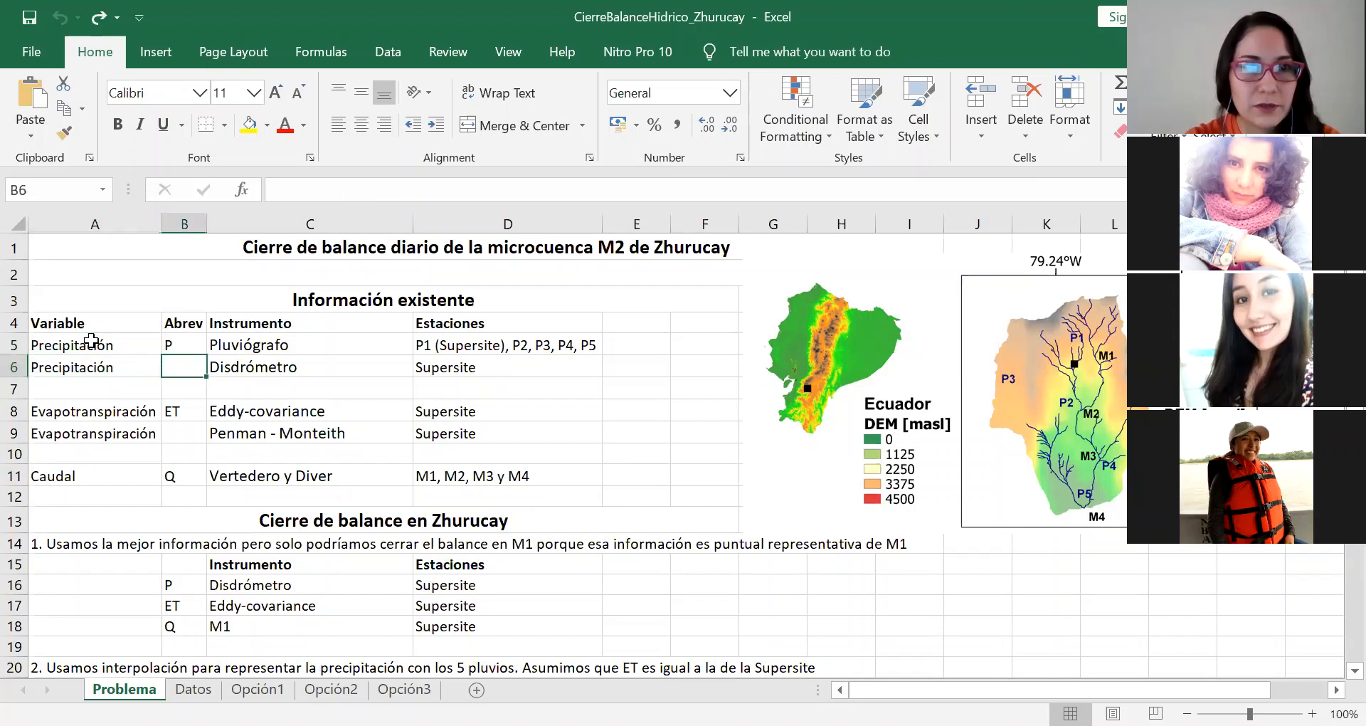
{"action": "key", "text": "Right"}
{"action": "key", "text": "Up"}
{"action": "key", "text": "Down"}
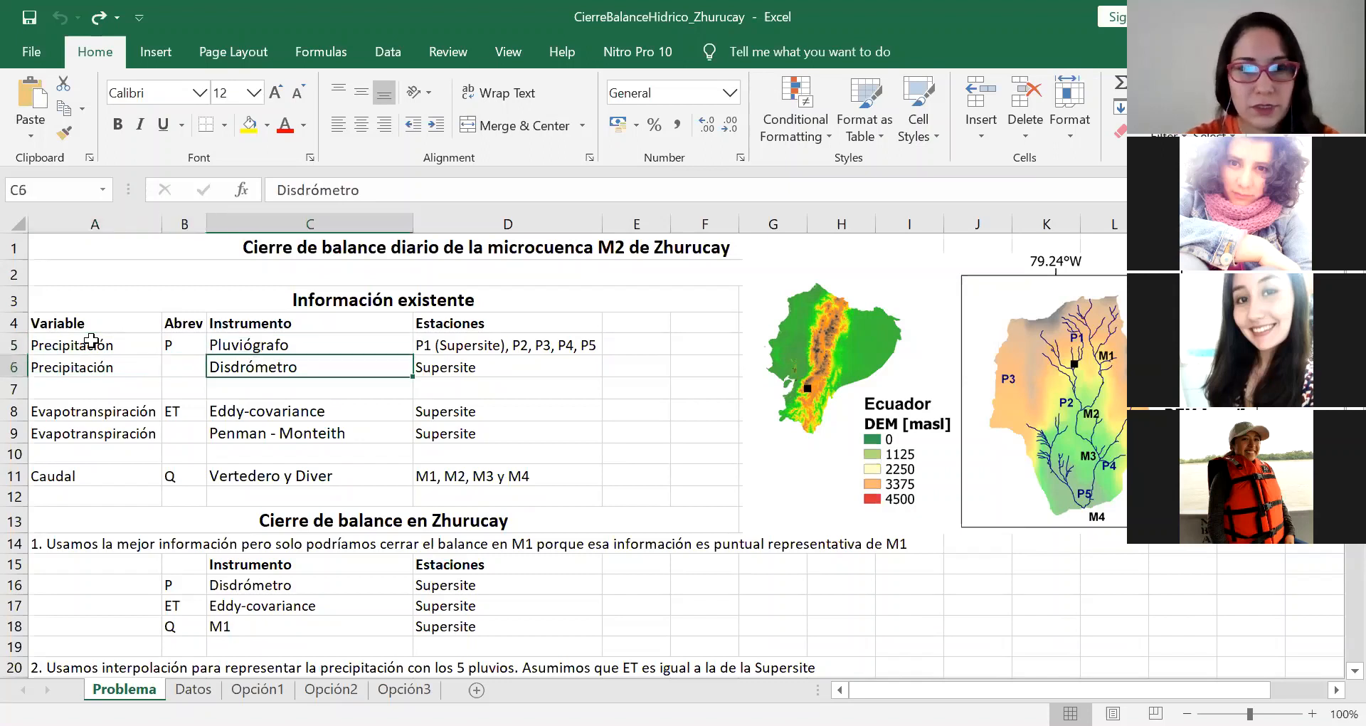
{"action": "key", "text": "Down"}
{"action": "key", "text": "Down"}
{"action": "key", "text": "Left"}
{"action": "key", "text": "Left"}
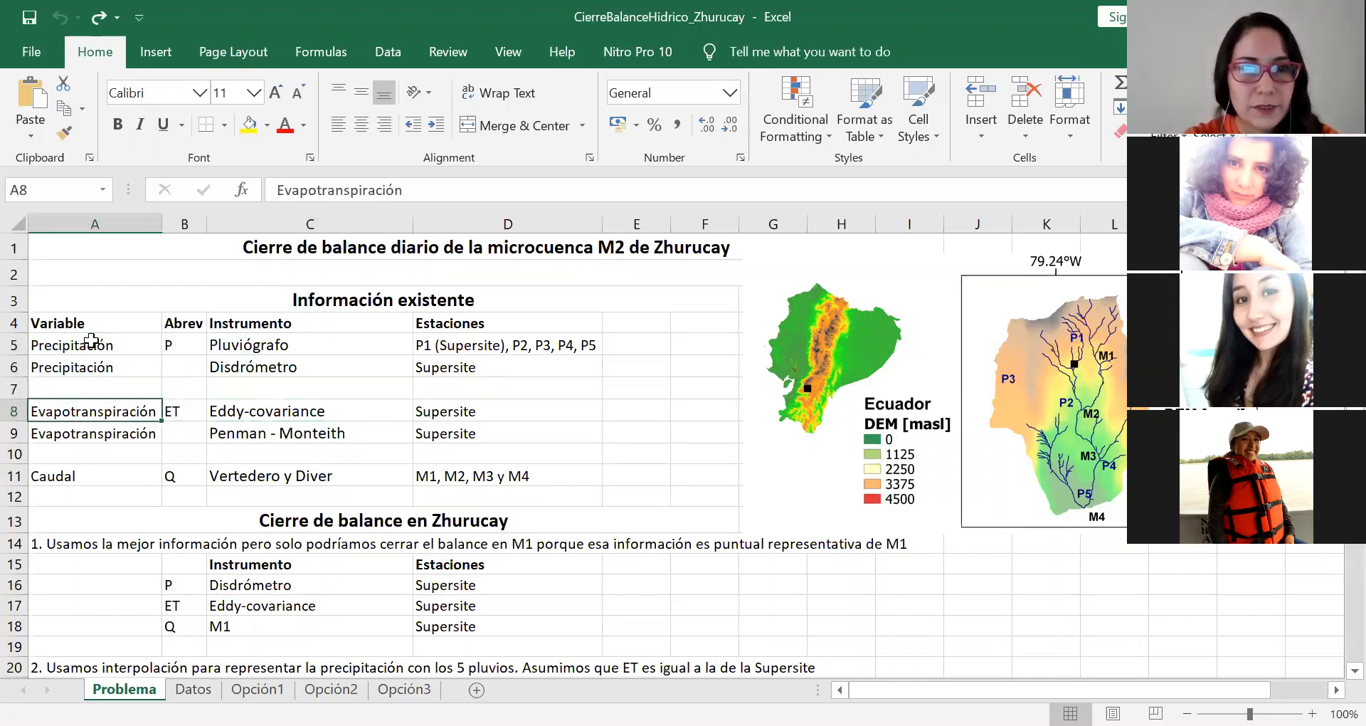
{"action": "key", "text": "Right"}
{"action": "key", "text": "Right"}
{"action": "key", "text": "Down"}
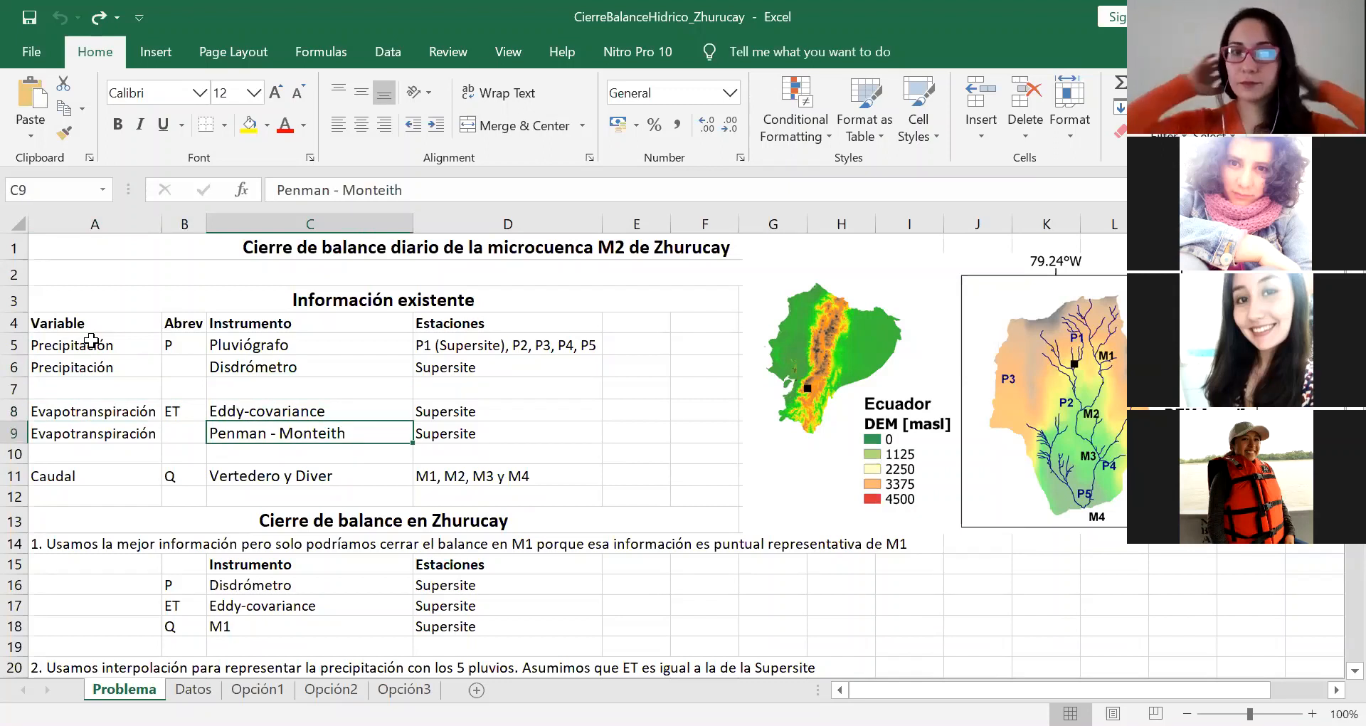
{"action": "key", "text": "Up"}
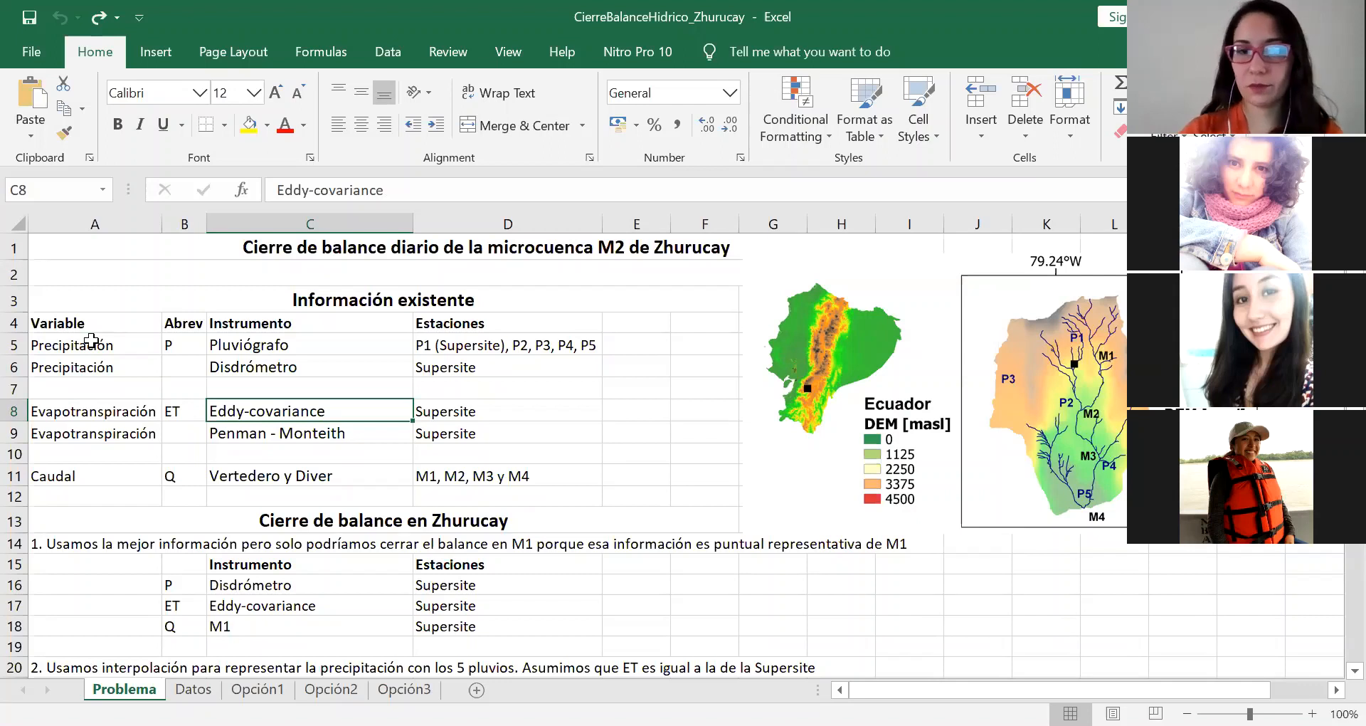
{"action": "key", "text": "Down"}
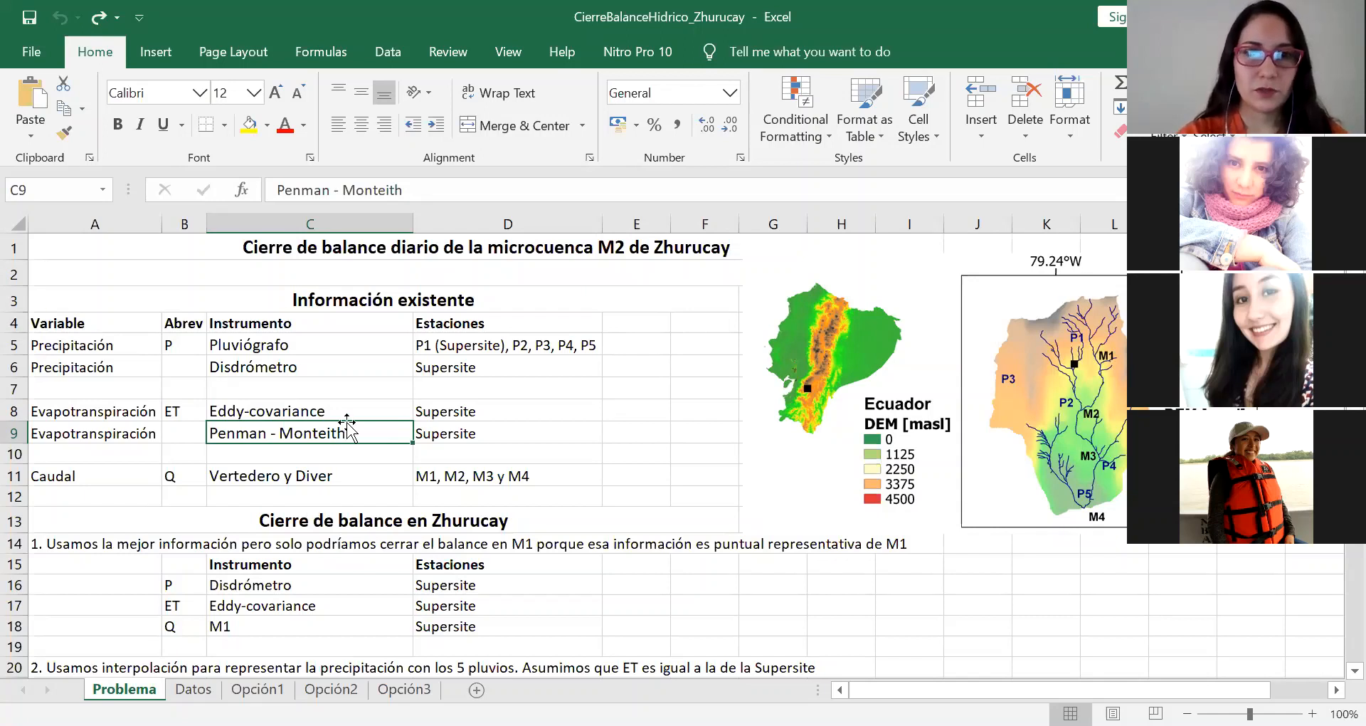
{"action": "left_click", "coordinate": [133, 481]}
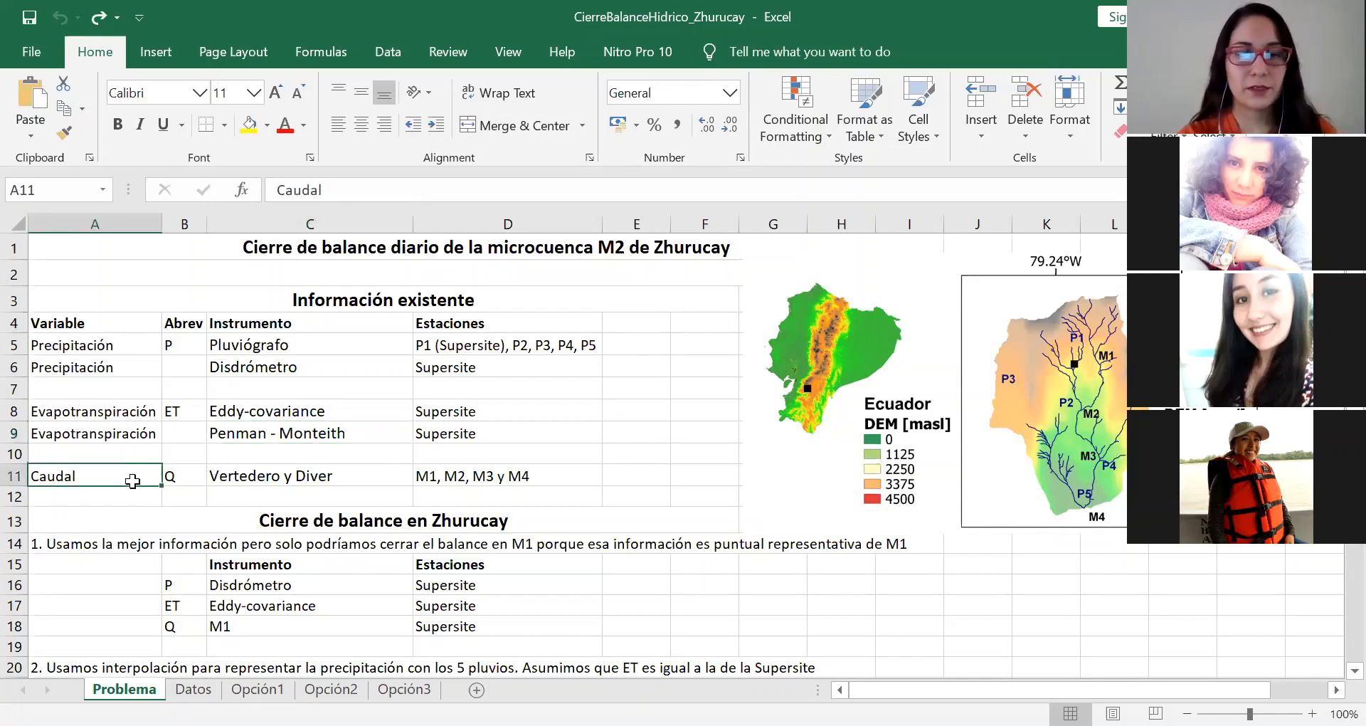
{"action": "key", "text": "Right"}
{"action": "key", "text": "Right"}
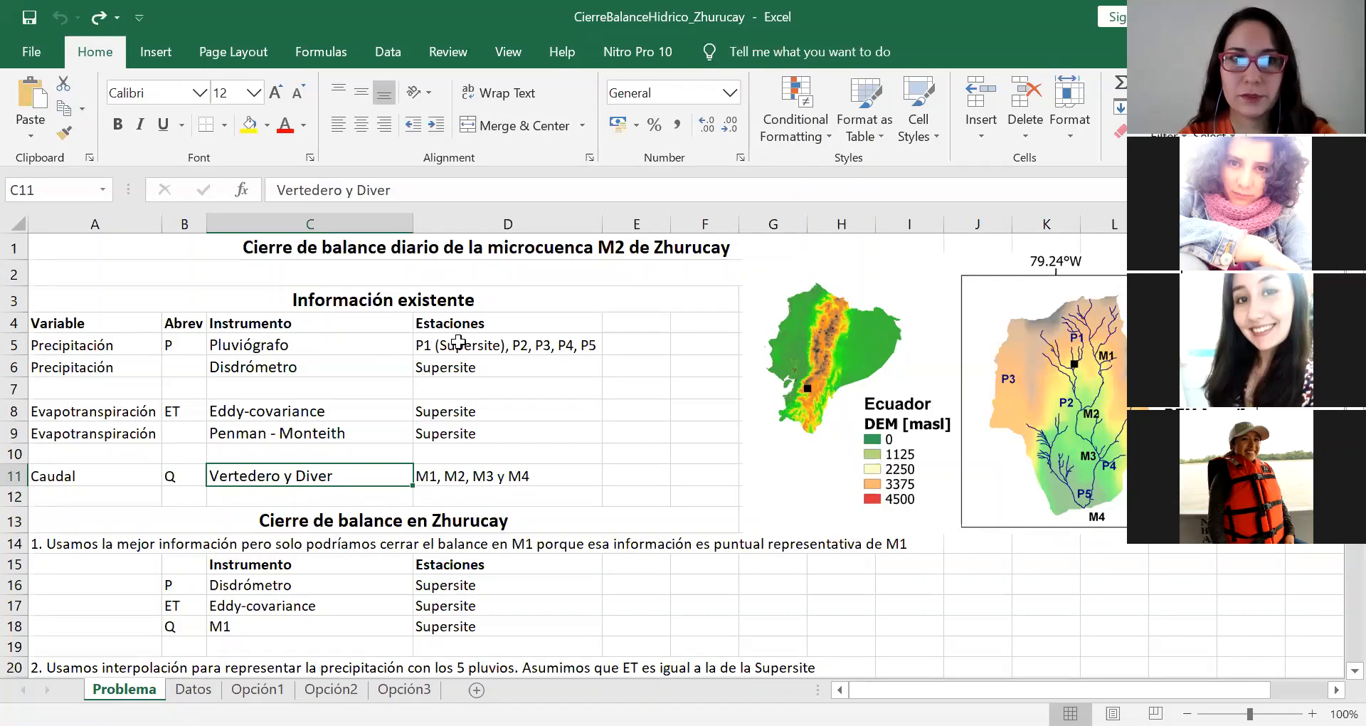
Step: Examine row by row which stations are available for each variable and instrument in the Información existente table
{"action": "left_click", "coordinate": [642, 325]}
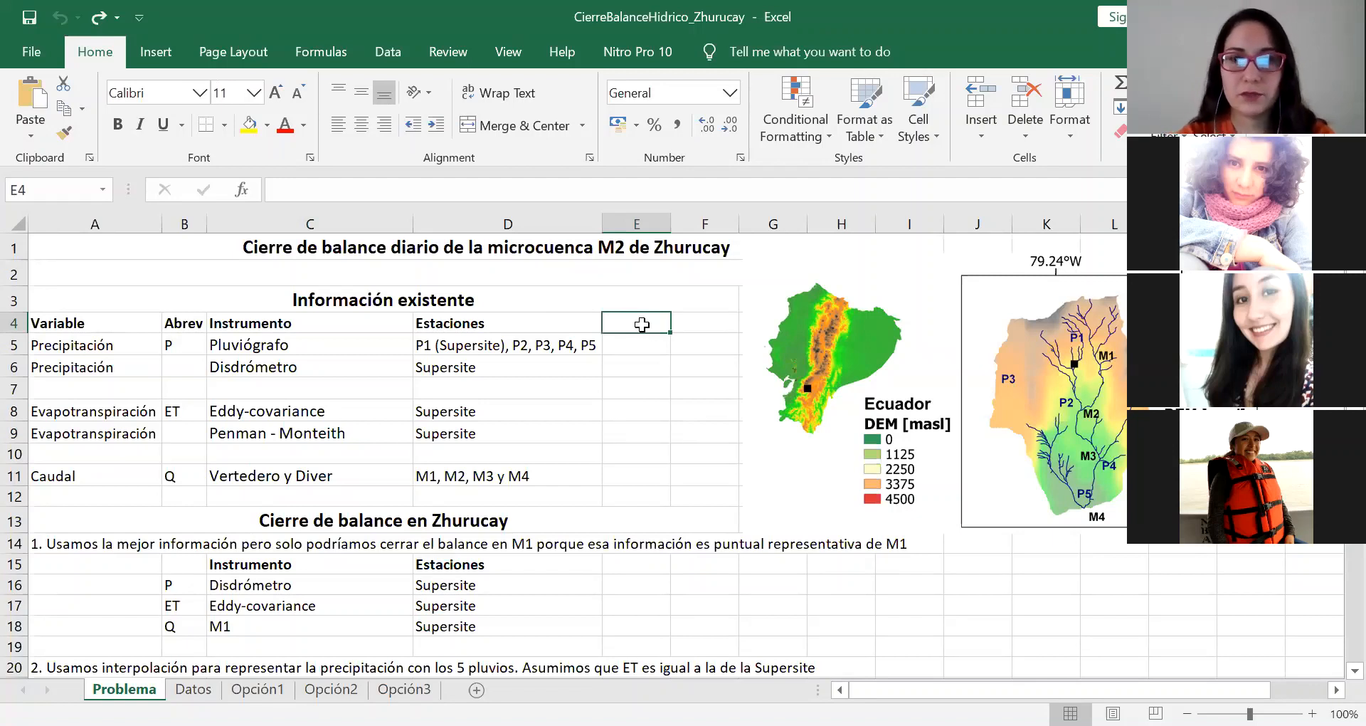
{"action": "key", "text": "Down"}
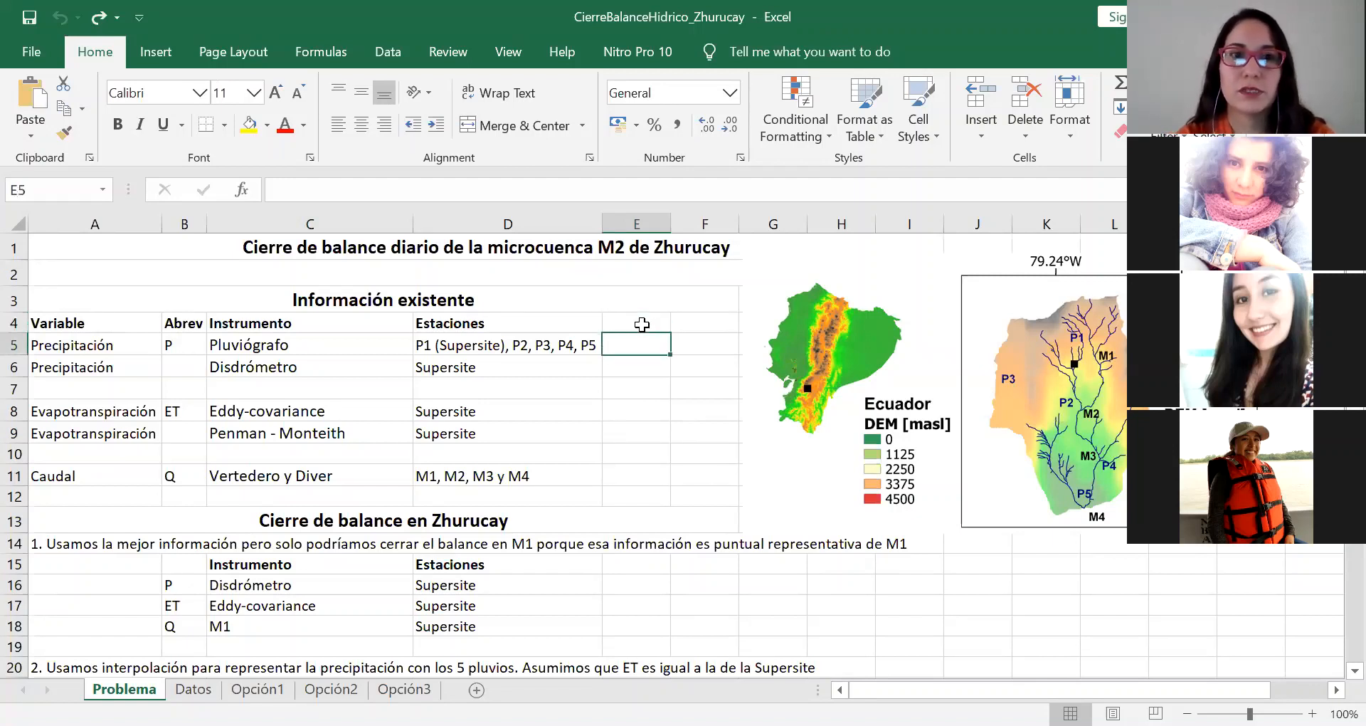
{"action": "key", "text": "Down"}
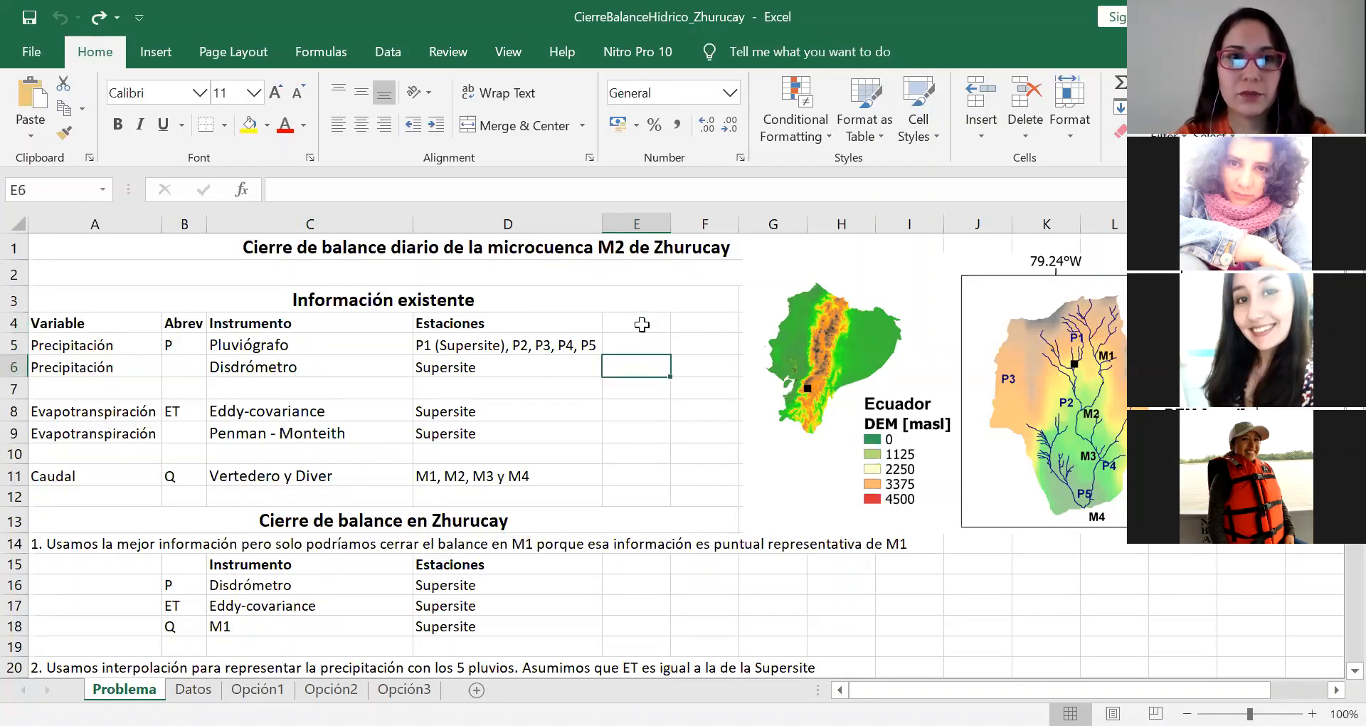
{"action": "key", "text": "Down"}
{"action": "key", "text": "Down"}
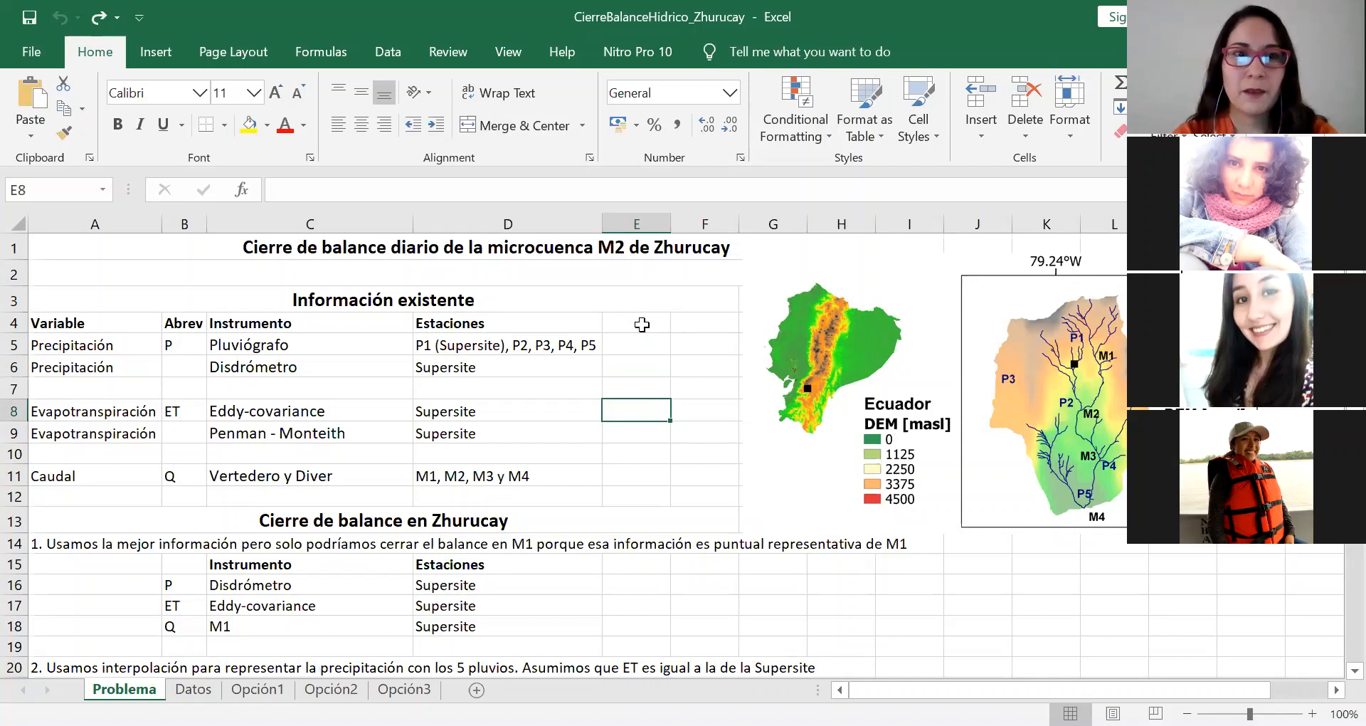
{"action": "key", "text": "Down"}
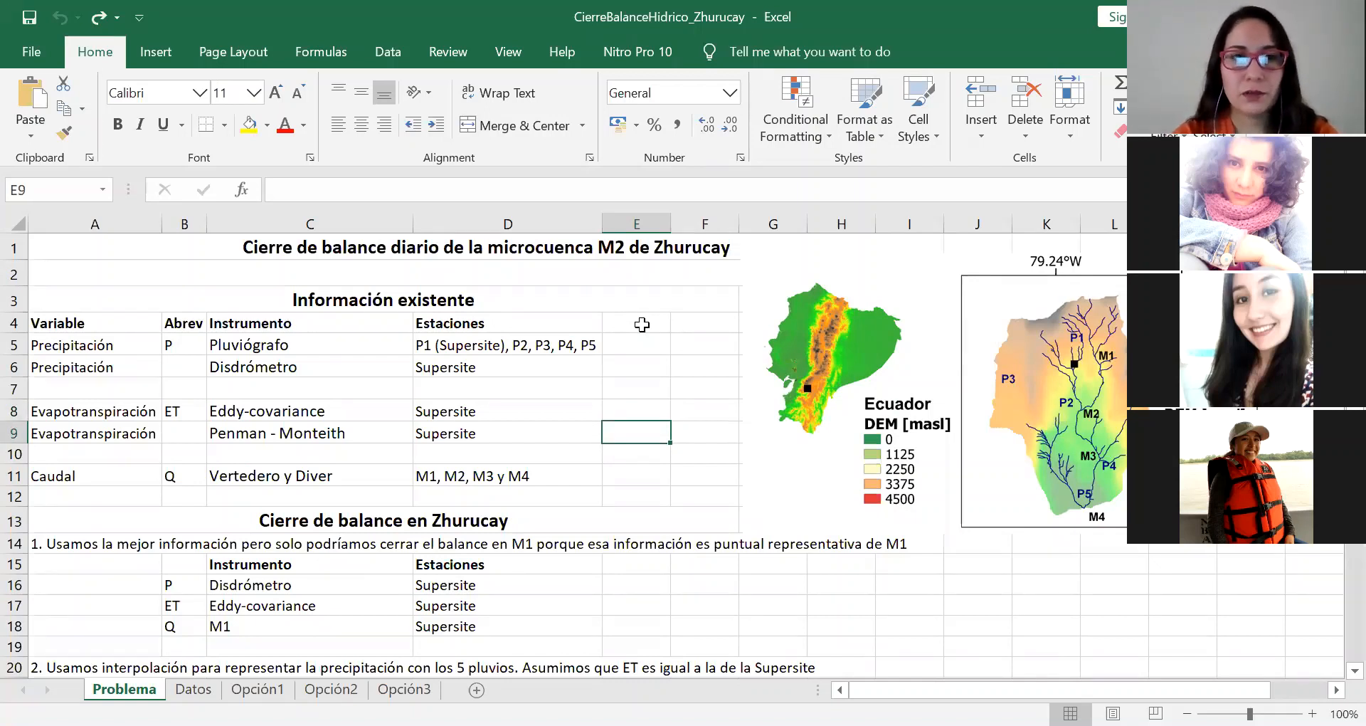
{"action": "key", "text": "Down"}
{"action": "key", "text": "Down"}
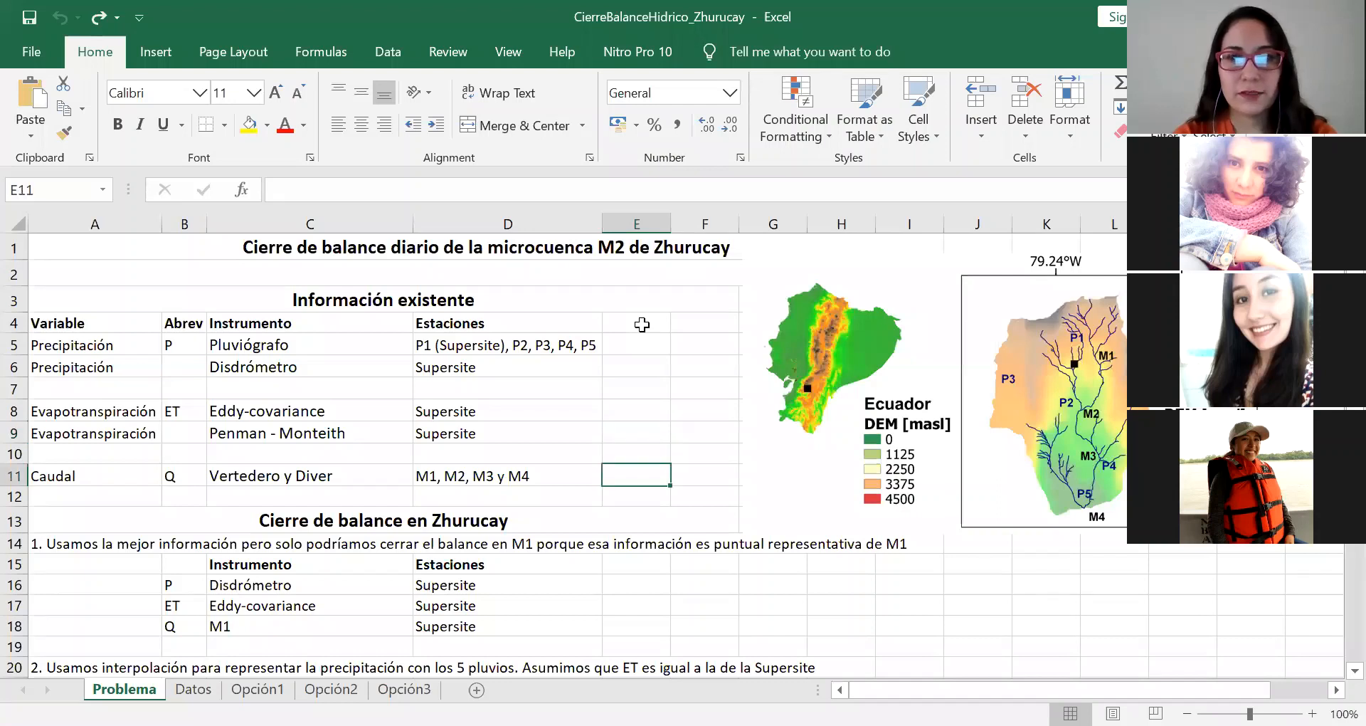
{"action": "key", "text": "Down"}
{"action": "key", "text": "Down"}
{"action": "key", "text": "Down"}
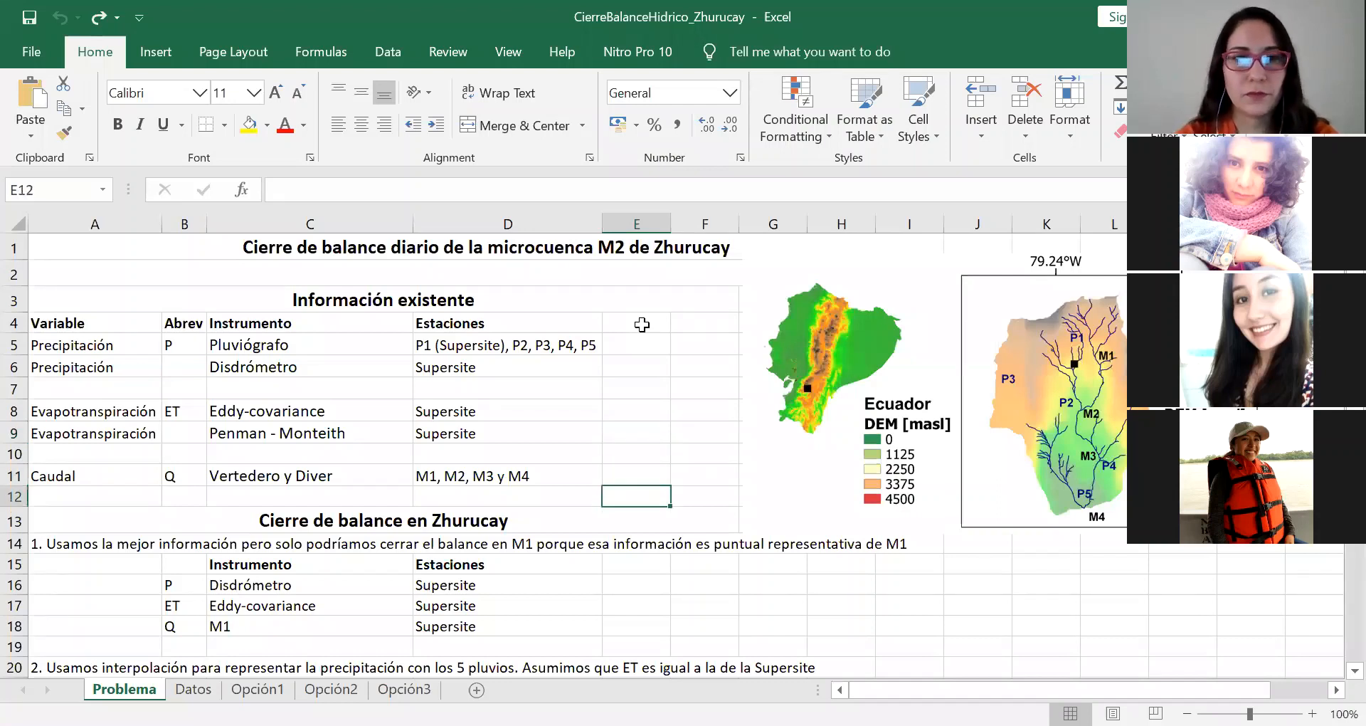
Step: Look over the three balance closure options described under Cierre de balance en Zhurucay
{"action": "scroll", "coordinate": [435, 451], "scroll_direction": "down", "scroll_amount": 2}
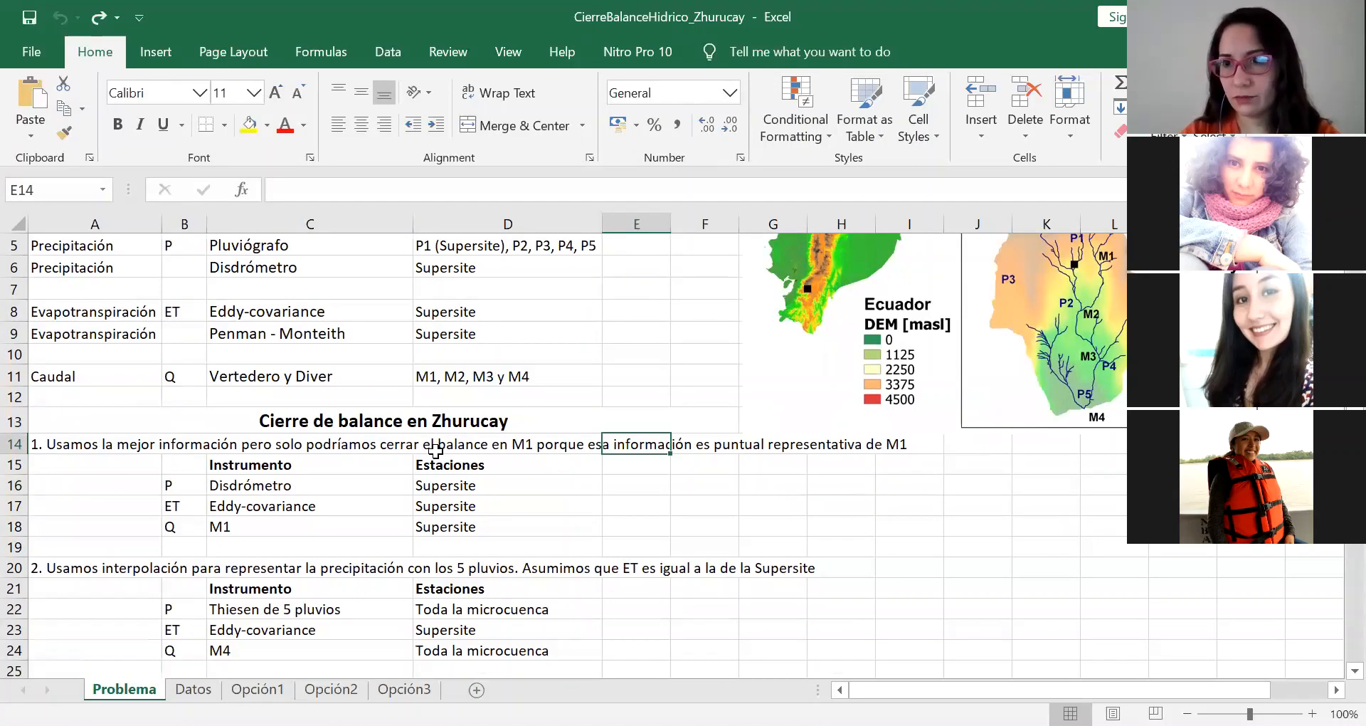
{"action": "key", "text": "Down"}
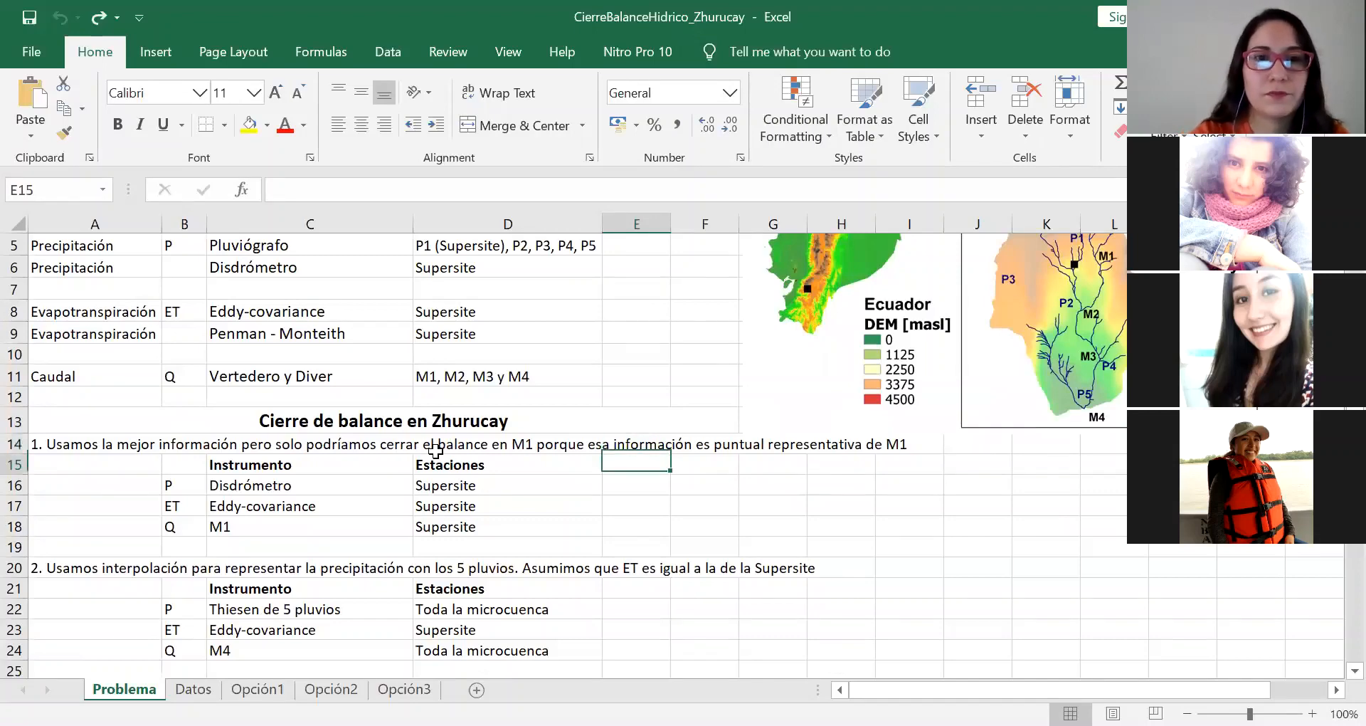
{"action": "scroll", "coordinate": [436, 449], "scroll_direction": "down", "scroll_amount": 2}
{"action": "scroll", "coordinate": [436, 449], "scroll_direction": "down", "scroll_amount": 2}
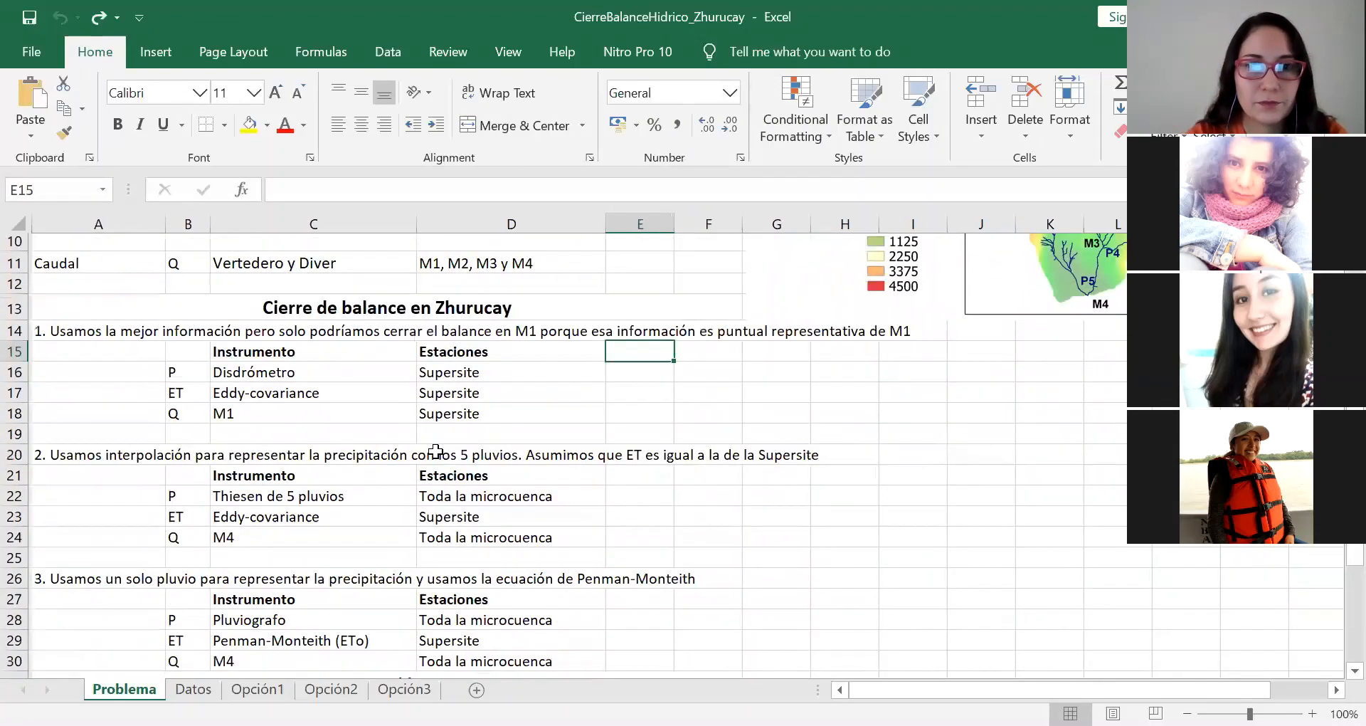
{"action": "scroll", "coordinate": [436, 449], "scroll_direction": "down", "scroll_amount": 1}
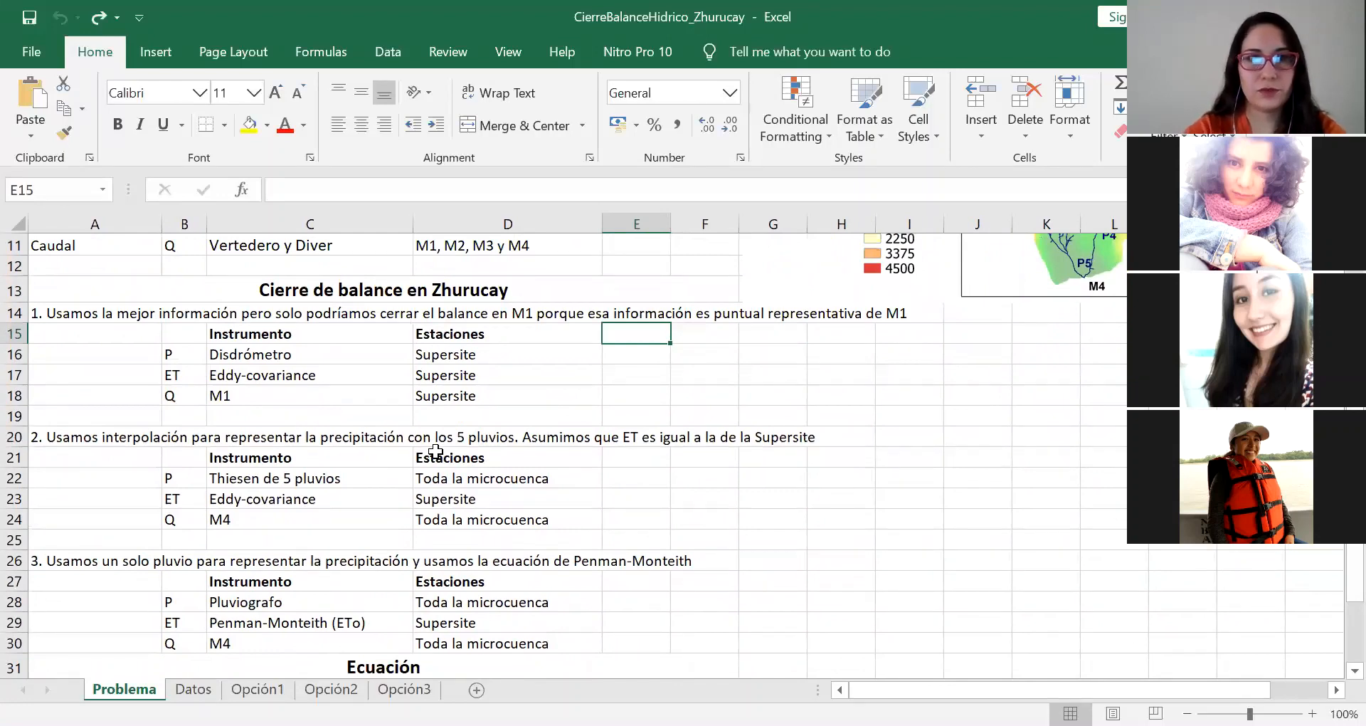
Step: Examine the instrument and station used for P, ET and Q in the first balance closure option
{"action": "left_click", "coordinate": [179, 306]}
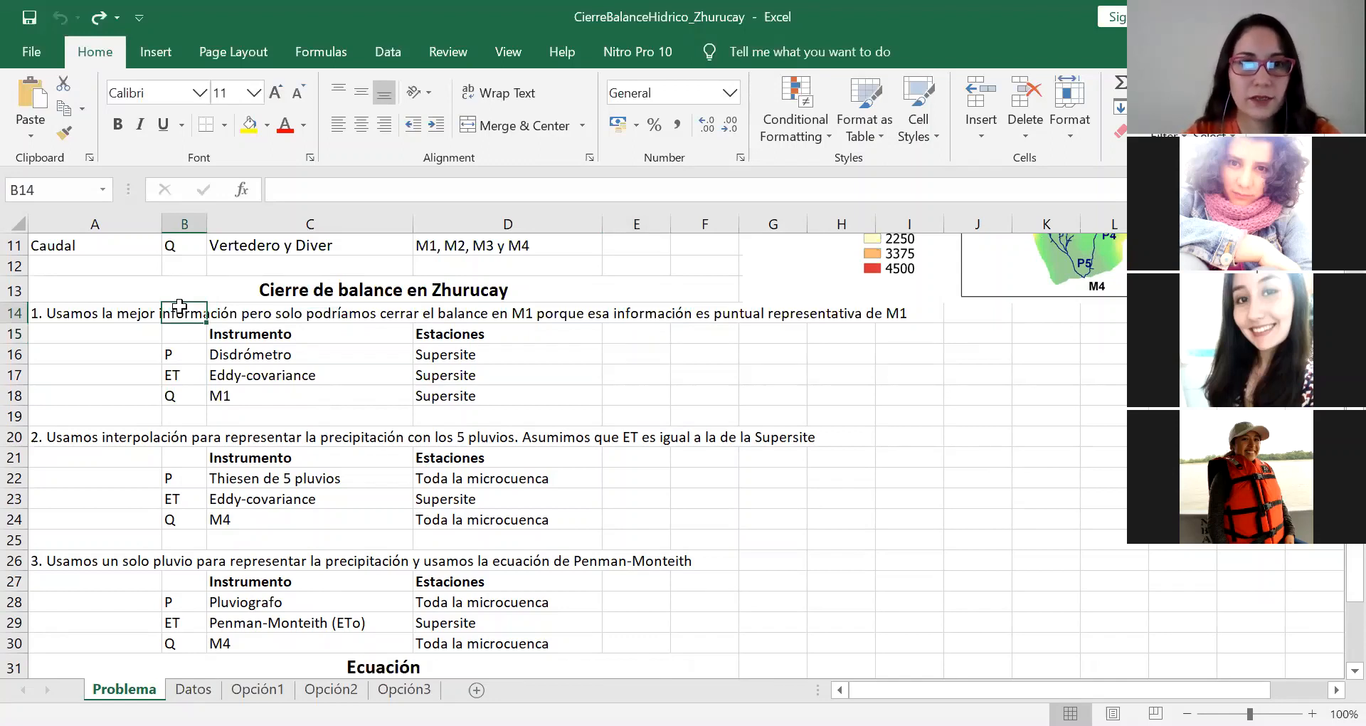
{"action": "left_click", "coordinate": [177, 355]}
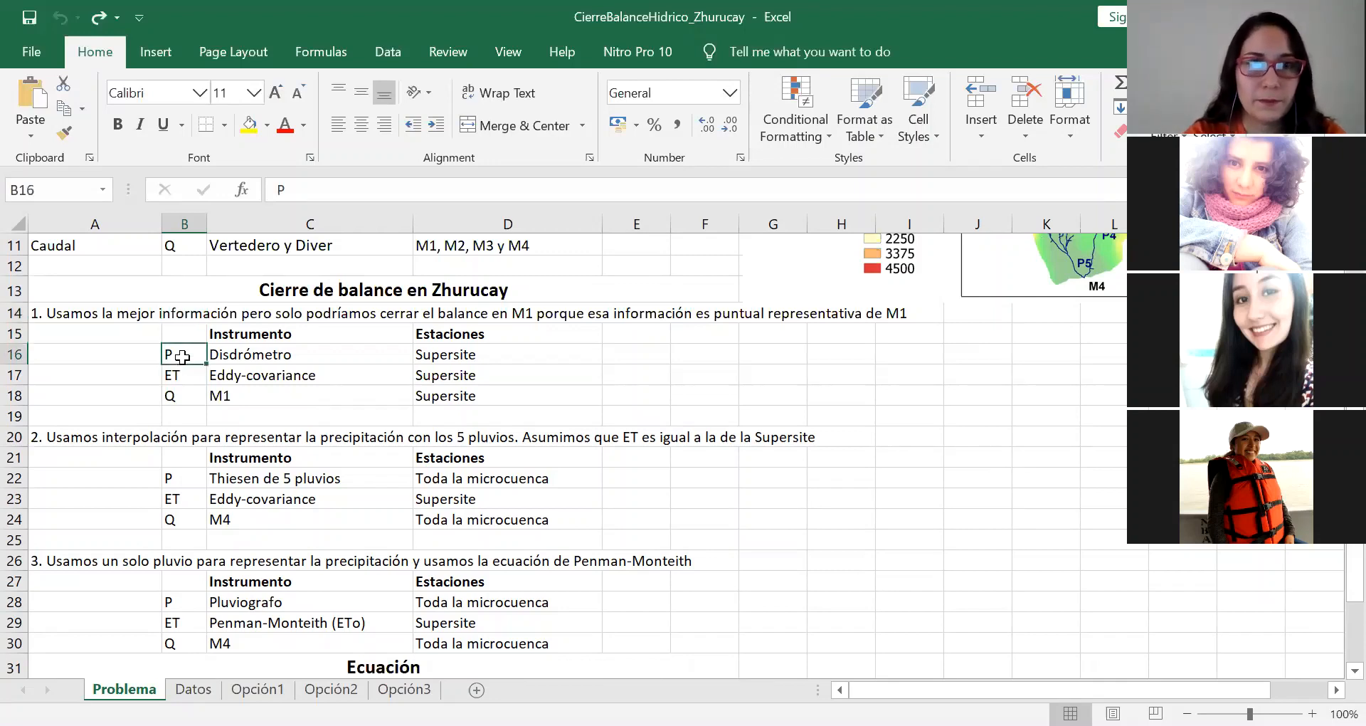
{"action": "left_click", "coordinate": [285, 356]}
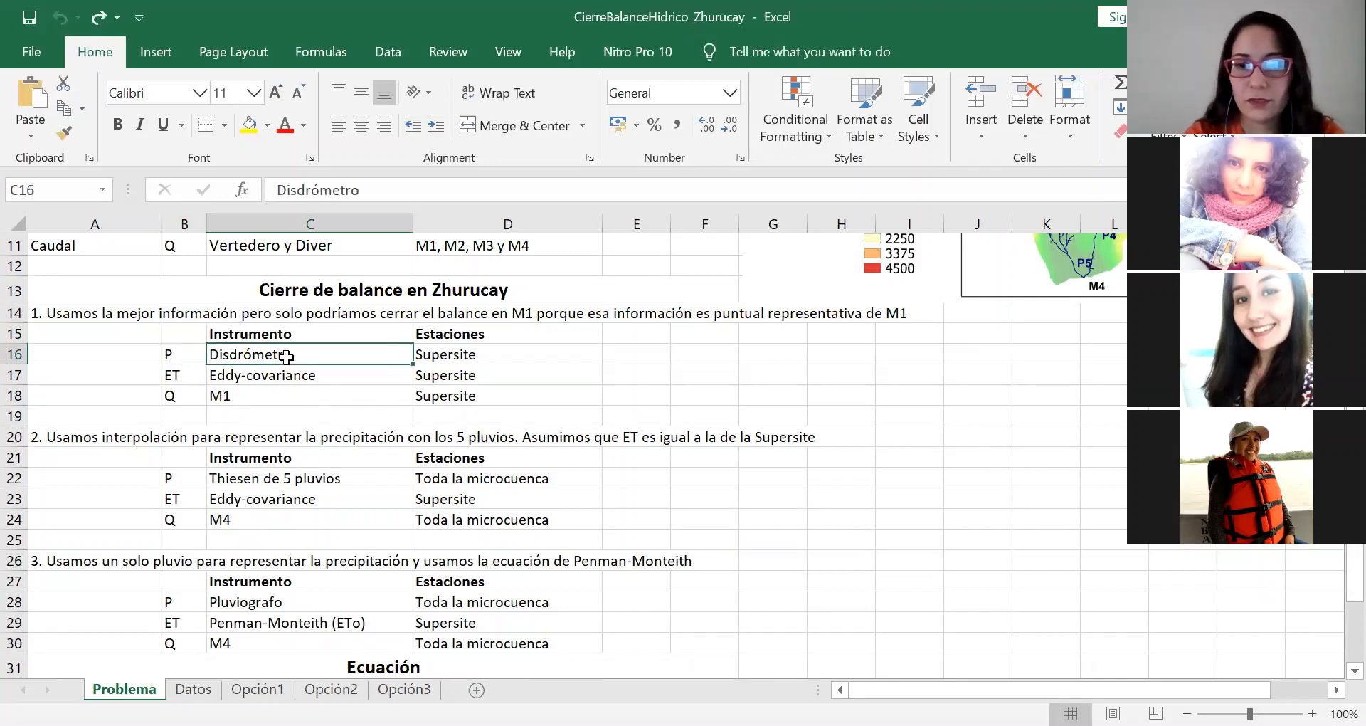
{"action": "key", "text": "Right"}
{"action": "key", "text": "Left"}
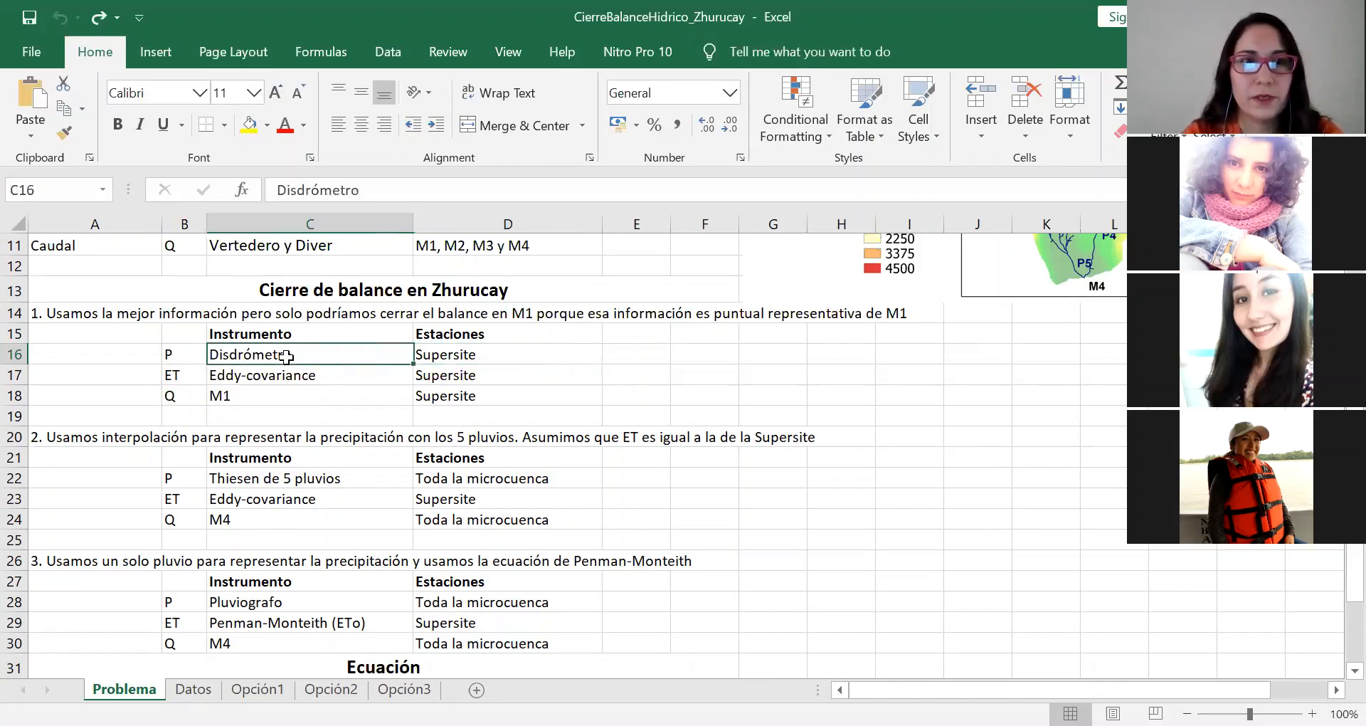
{"action": "key", "text": "Left"}
{"action": "key", "text": "Down"}
{"action": "key", "text": "Right"}
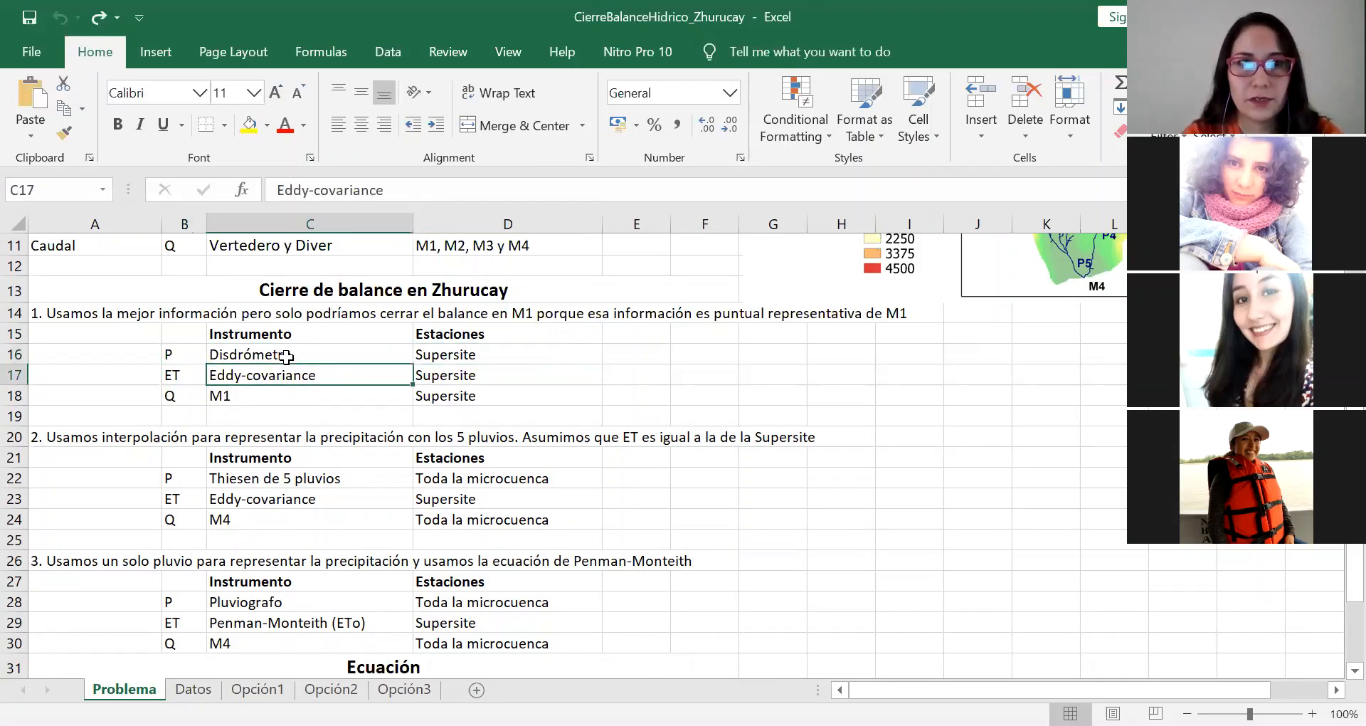
{"action": "key", "text": "Right"}
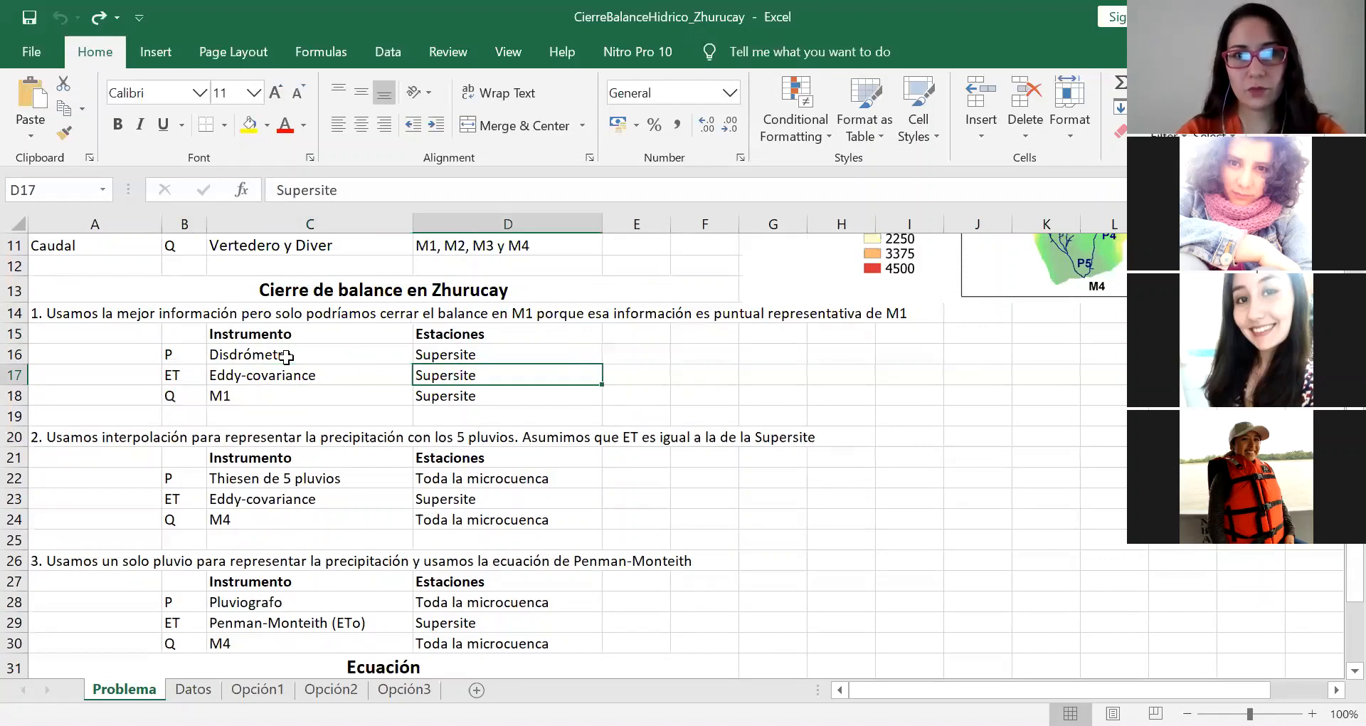
{"action": "key", "text": "Left"}
{"action": "key", "text": "Left"}
{"action": "key", "text": "Down"}
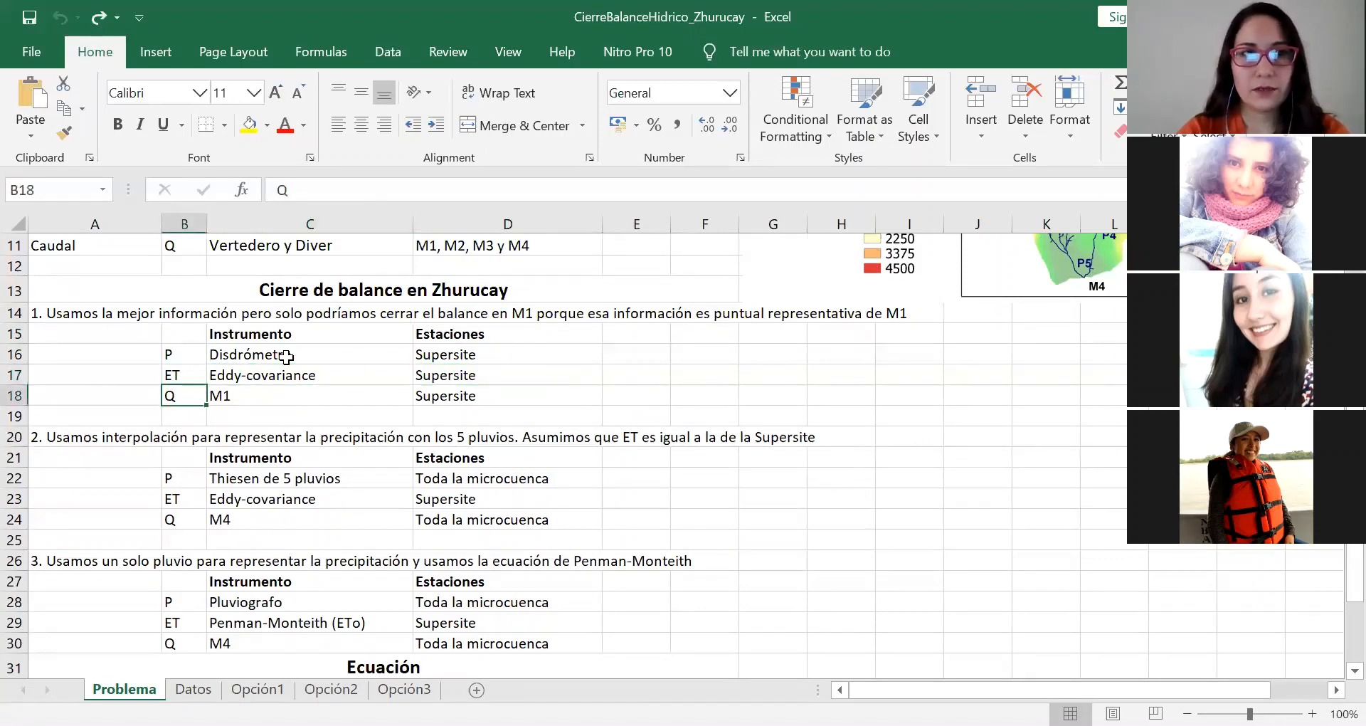
{"action": "key", "text": "Right"}
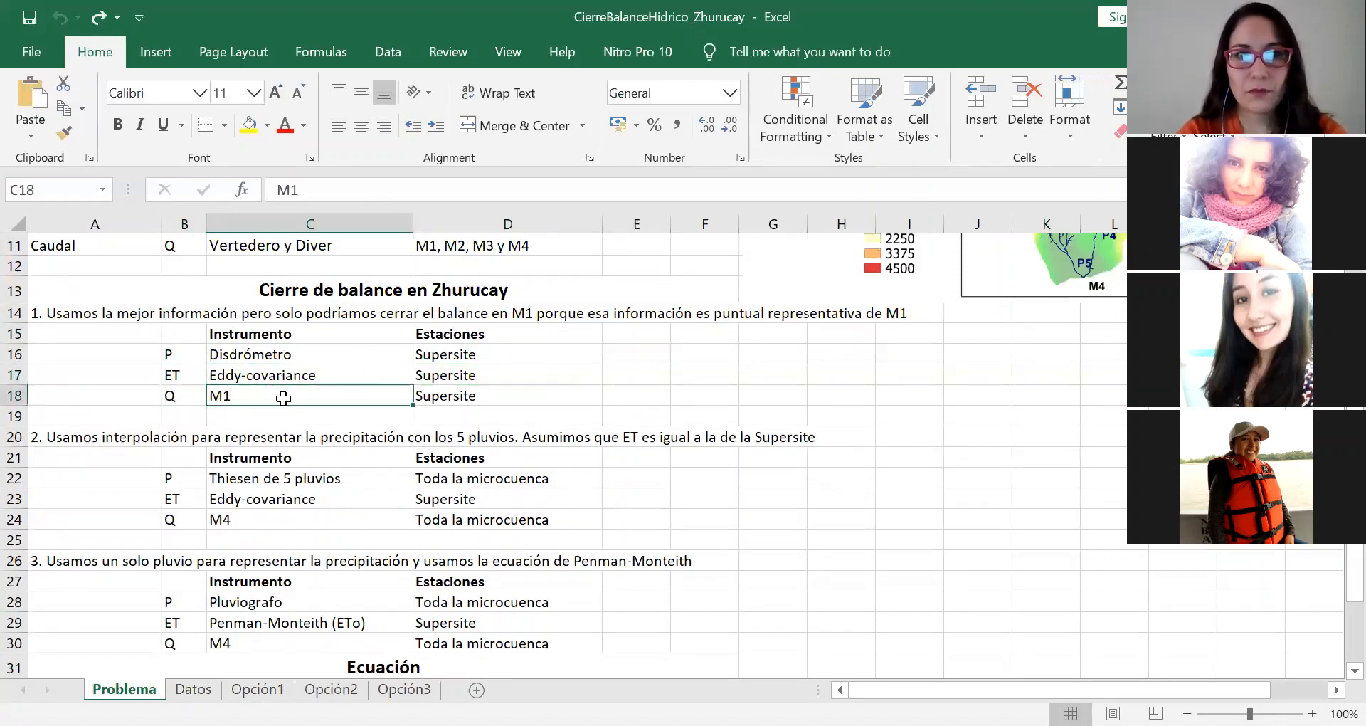
{"action": "left_click", "coordinate": [465, 397]}
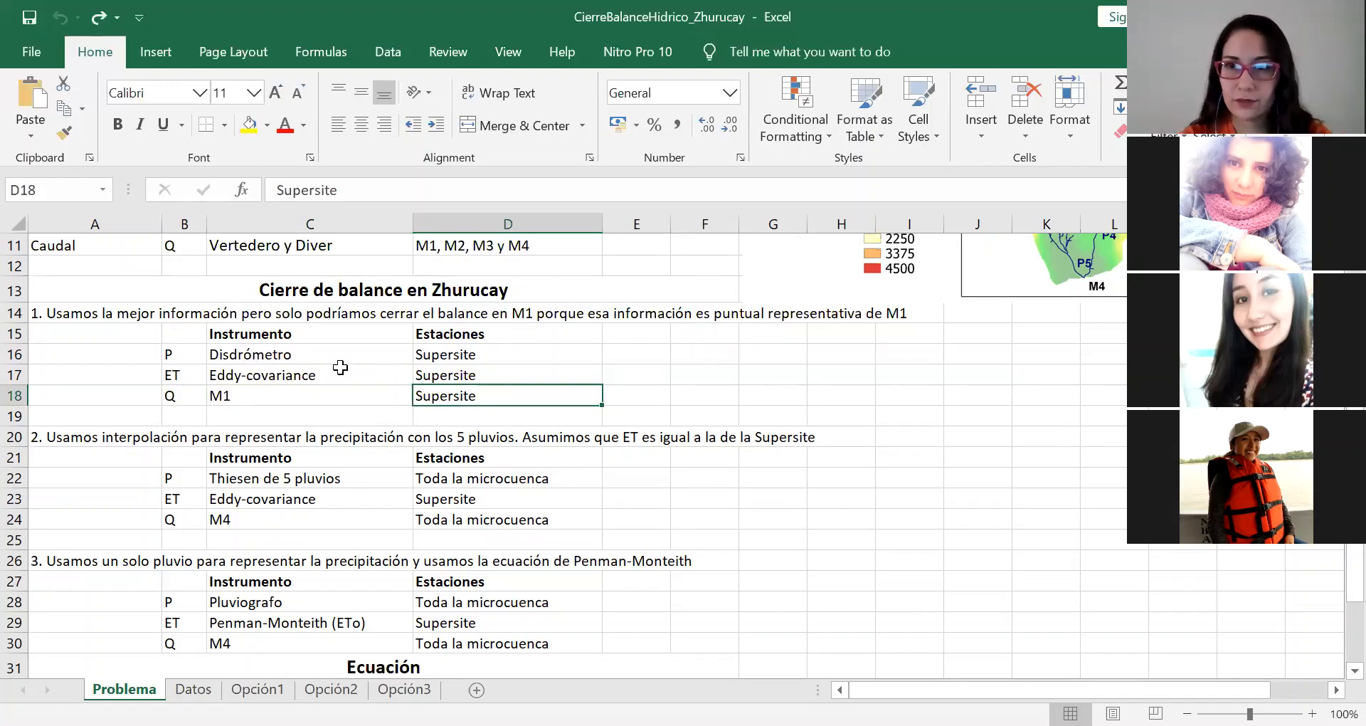
Step: Compare the first option's ET and Q sources with the station locations on the Zhurucay catchment map
{"action": "scroll", "coordinate": [340, 367], "scroll_direction": "up", "scroll_amount": 2}
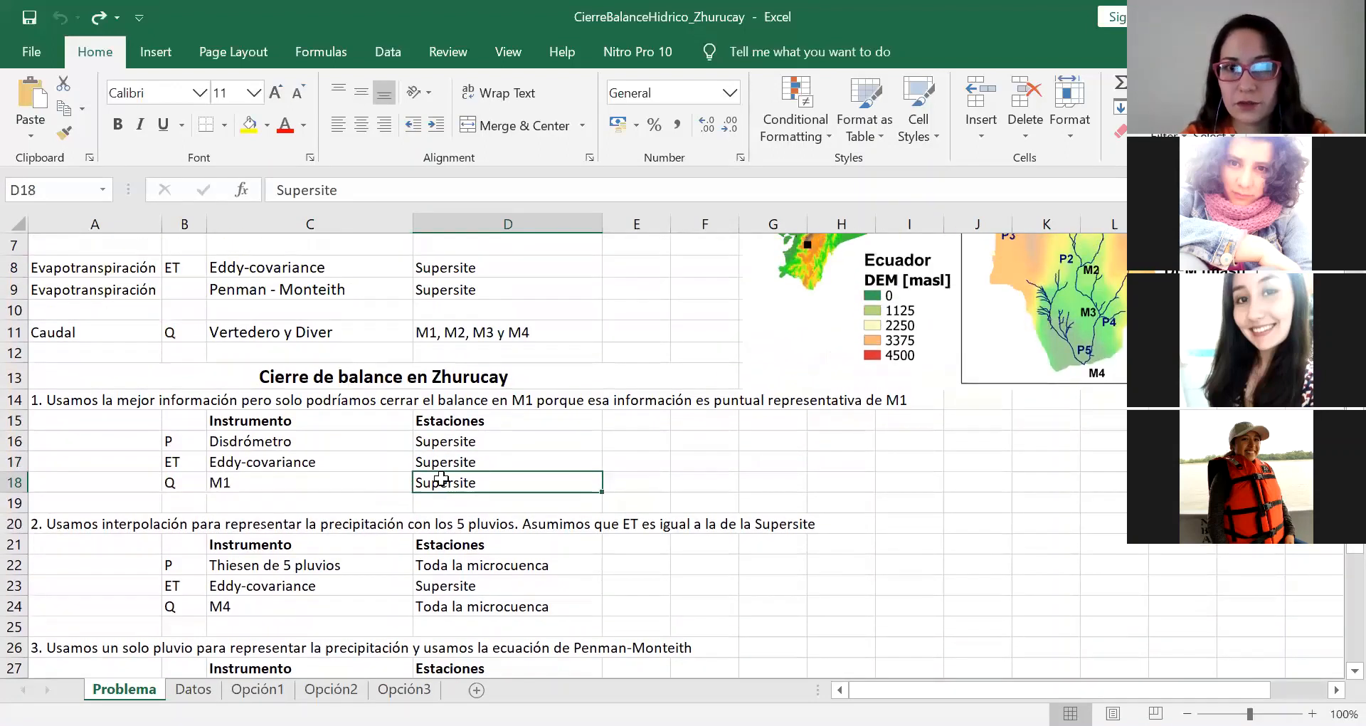
{"action": "scroll", "coordinate": [454, 441], "scroll_direction": "up", "scroll_amount": 1}
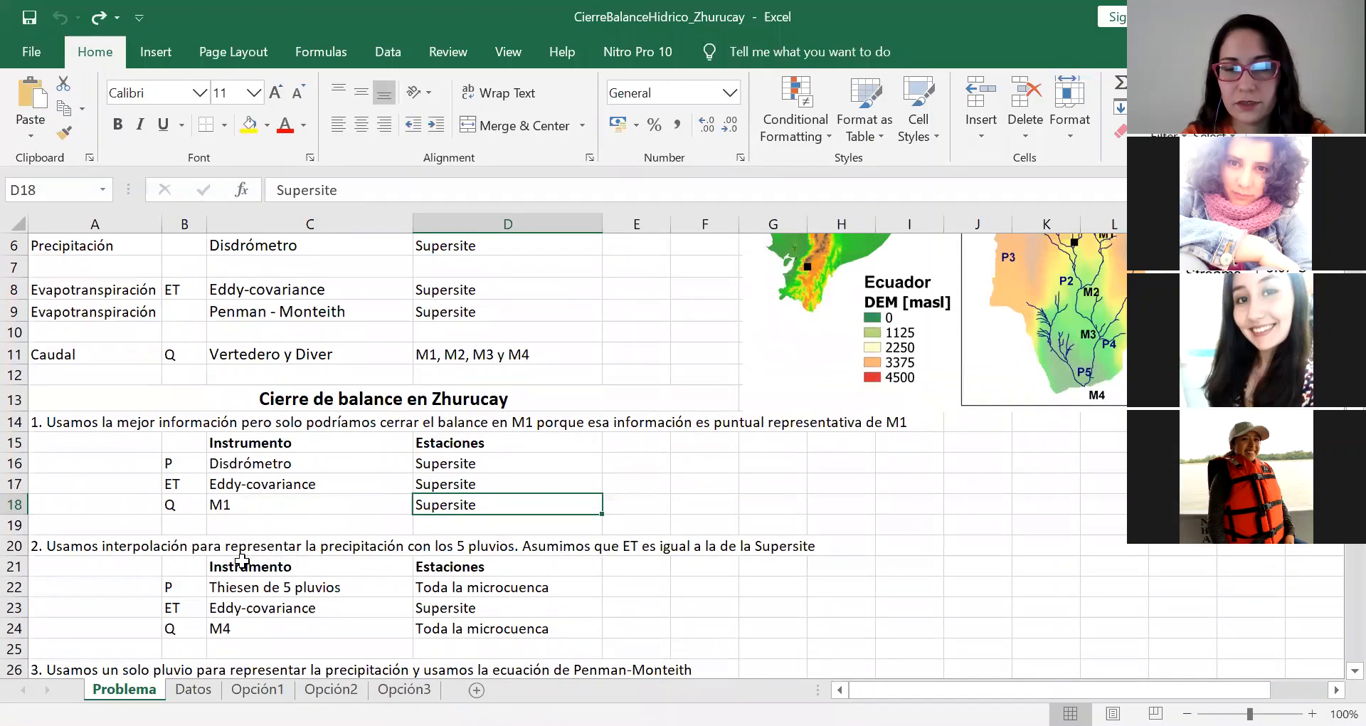
{"action": "scroll", "coordinate": [769, 409], "scroll_direction": "up", "scroll_amount": 2}
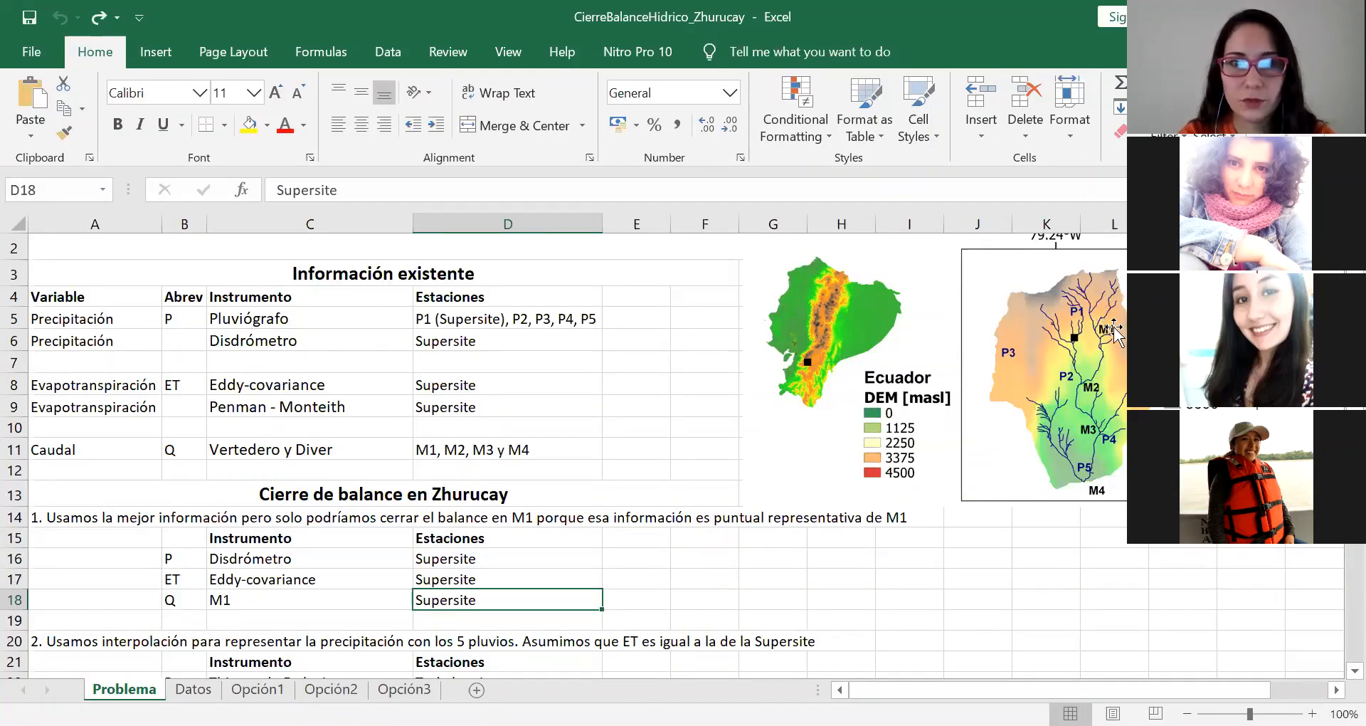
{"action": "left_click", "coordinate": [271, 584]}
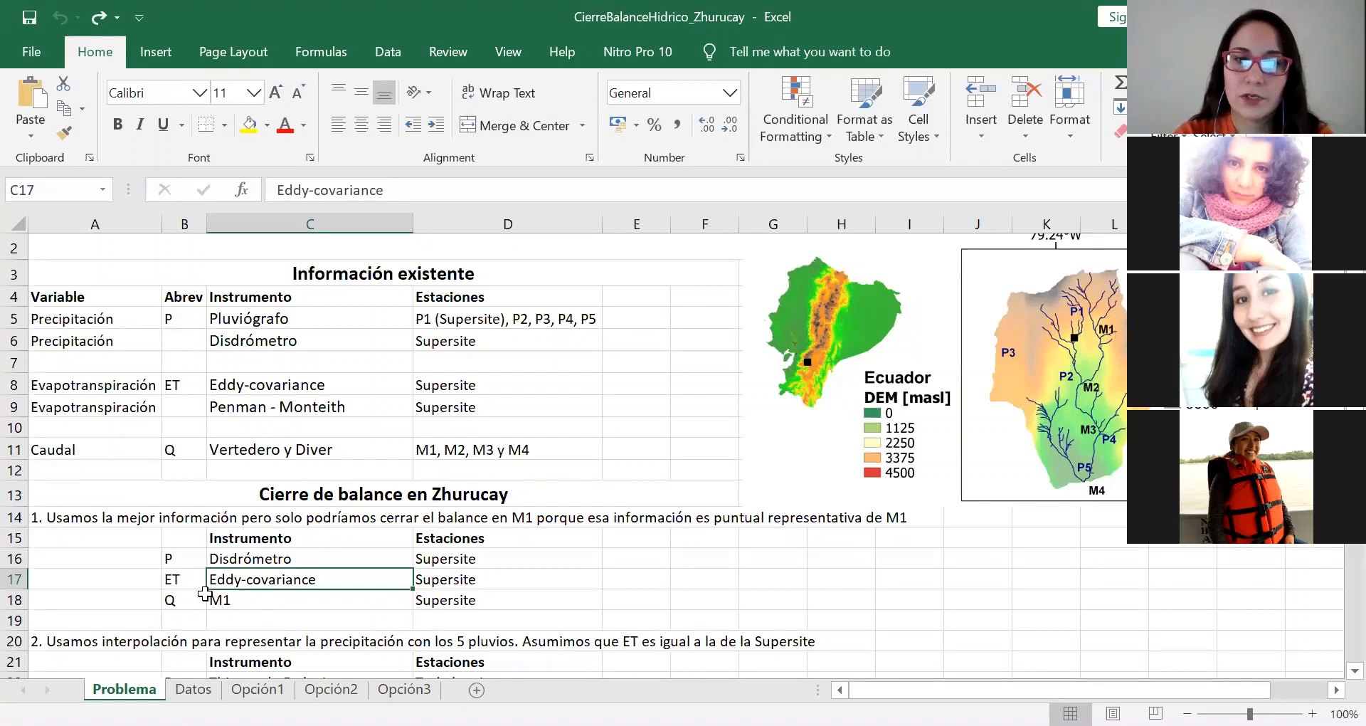
{"action": "left_click", "coordinate": [266, 601]}
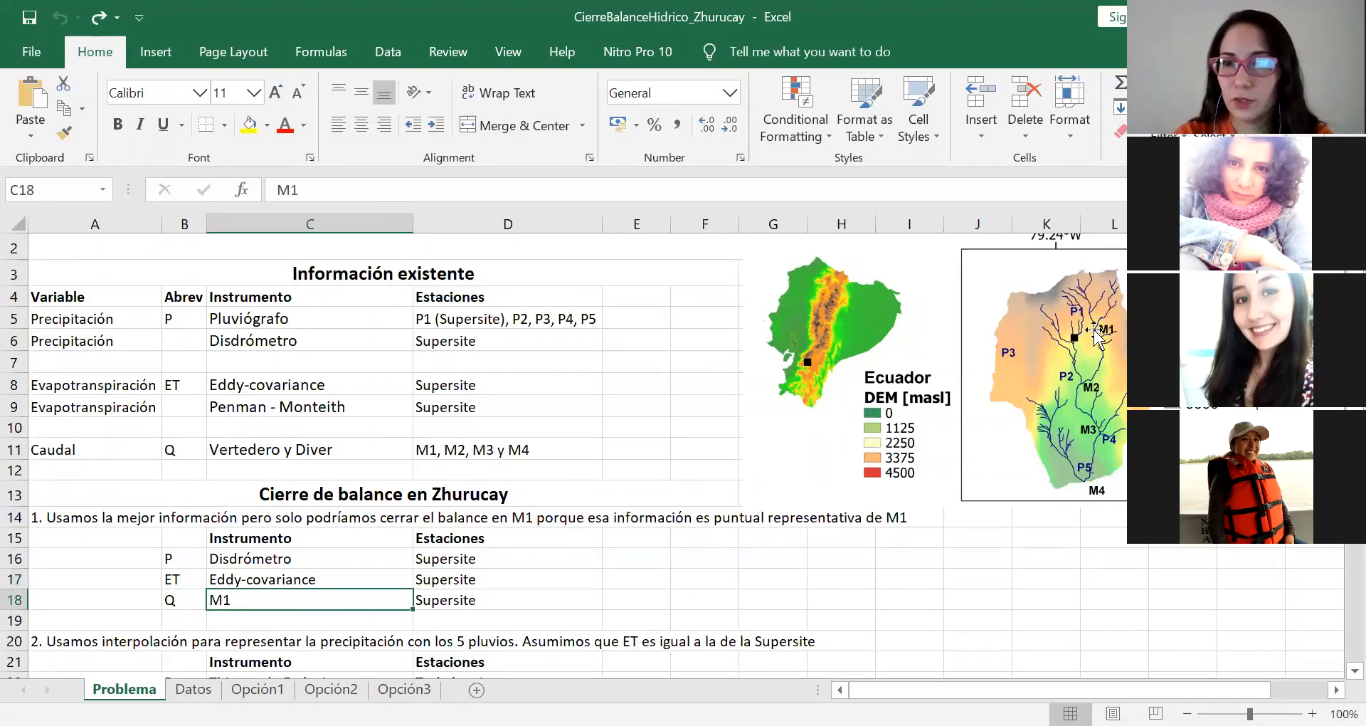
{"action": "scroll", "coordinate": [667, 512], "scroll_direction": "down", "scroll_amount": 1}
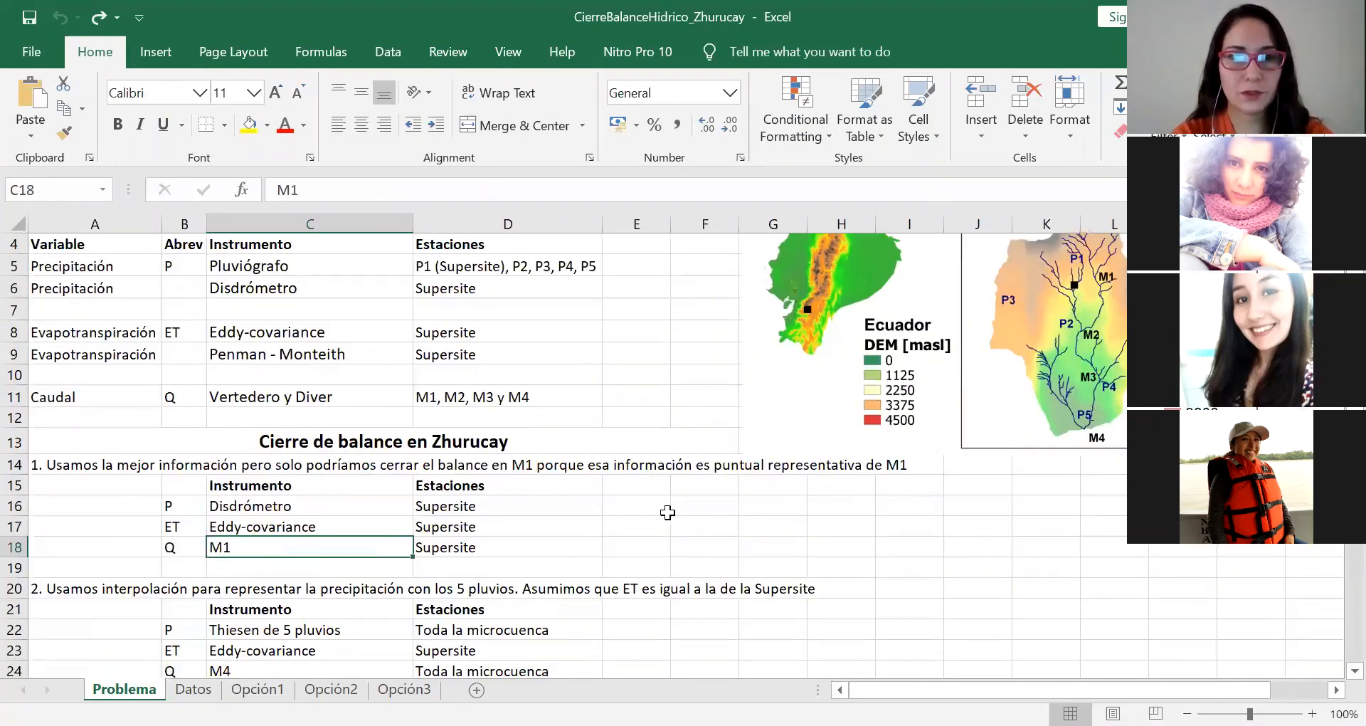
Step: Compare the second balance closure option's P, ET and Q sources with the station locations on the Zhurucay catchment map
{"action": "scroll", "coordinate": [668, 512], "scroll_direction": "down", "scroll_amount": 1}
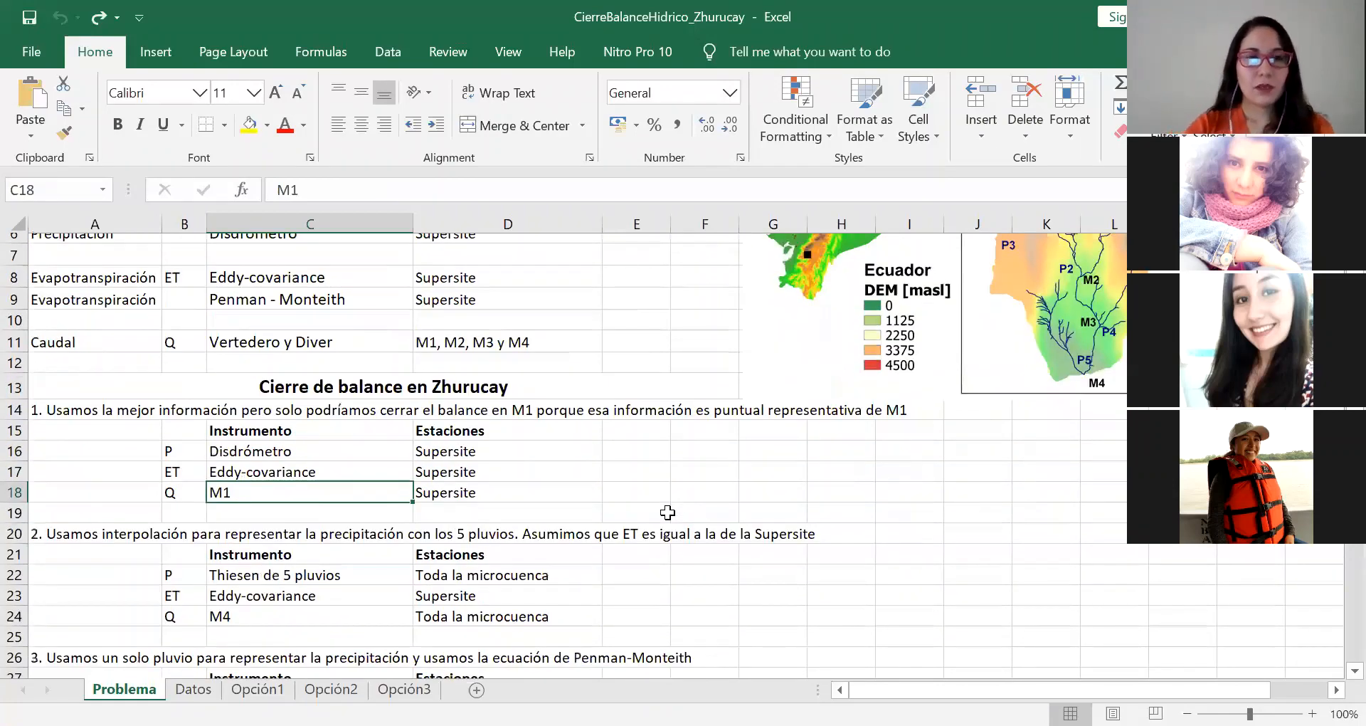
{"action": "scroll", "coordinate": [667, 513], "scroll_direction": "down", "scroll_amount": 1}
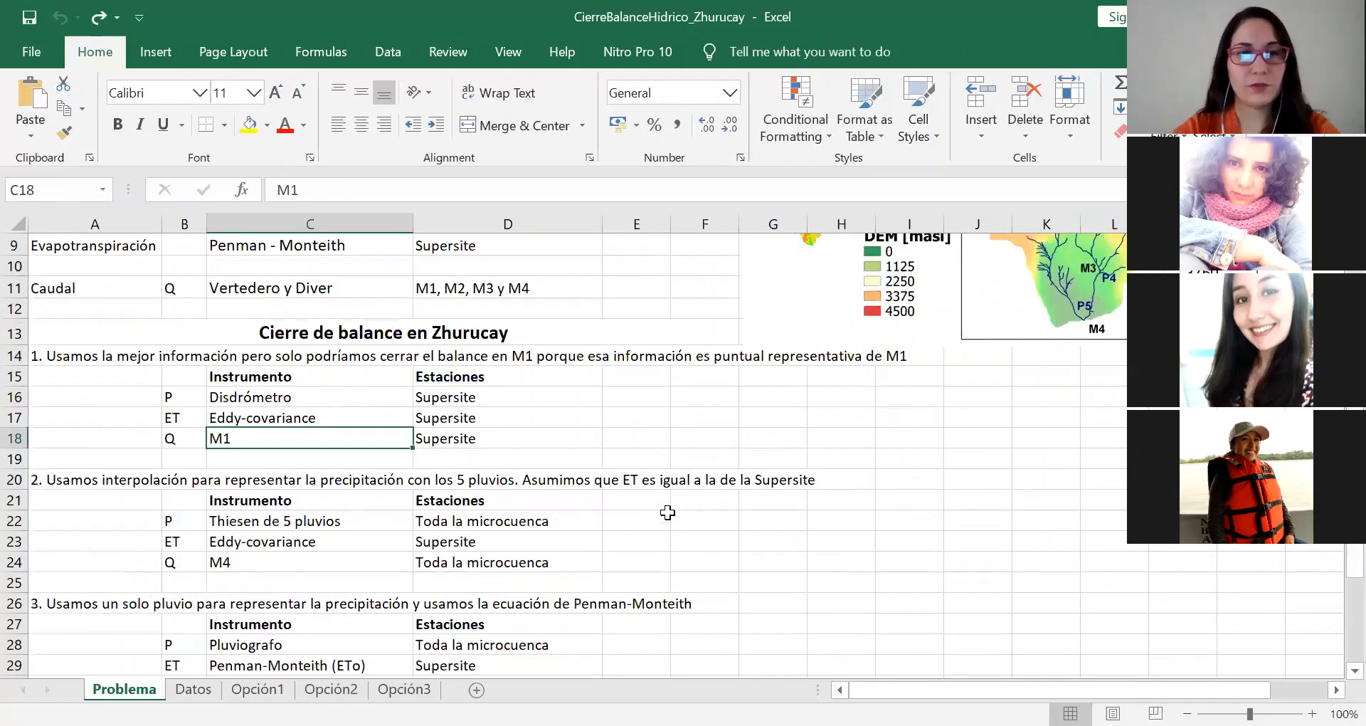
{"action": "scroll", "coordinate": [1036, 365], "scroll_direction": "up", "scroll_amount": 1}
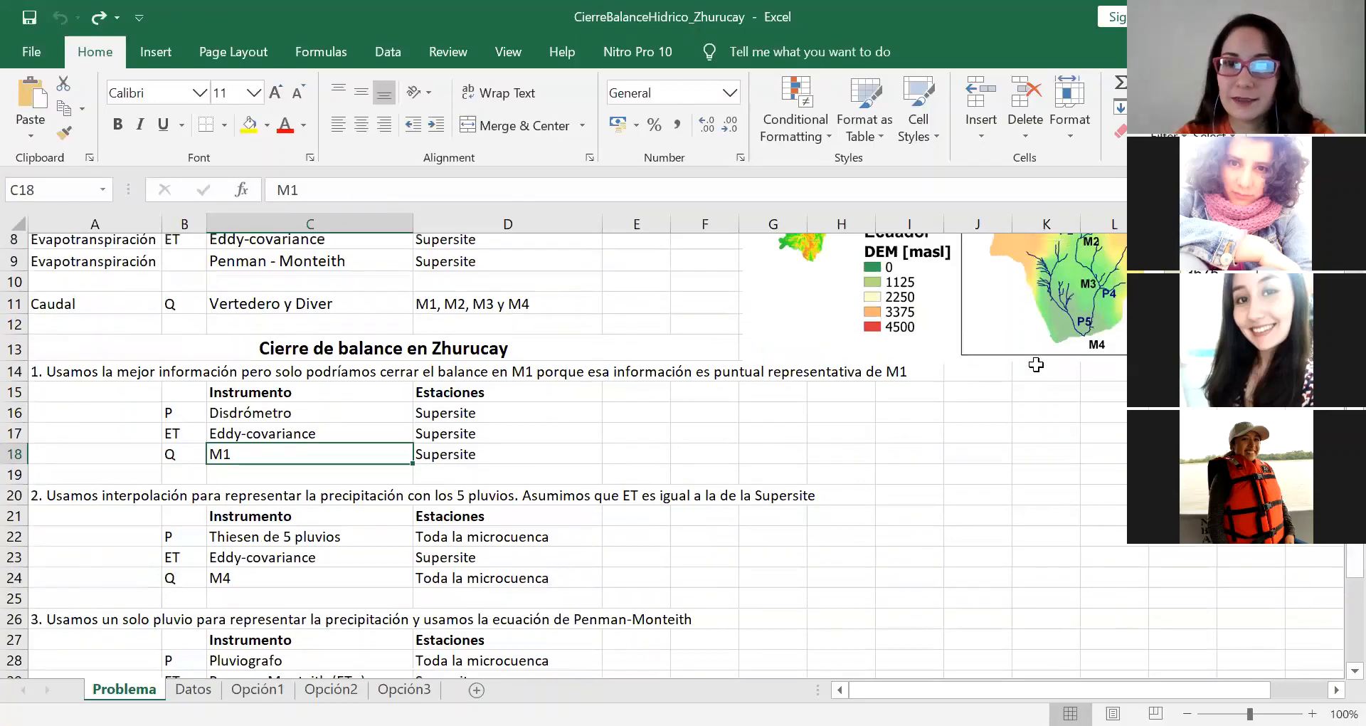
{"action": "scroll", "coordinate": [1036, 365], "scroll_direction": "up", "scroll_amount": 1}
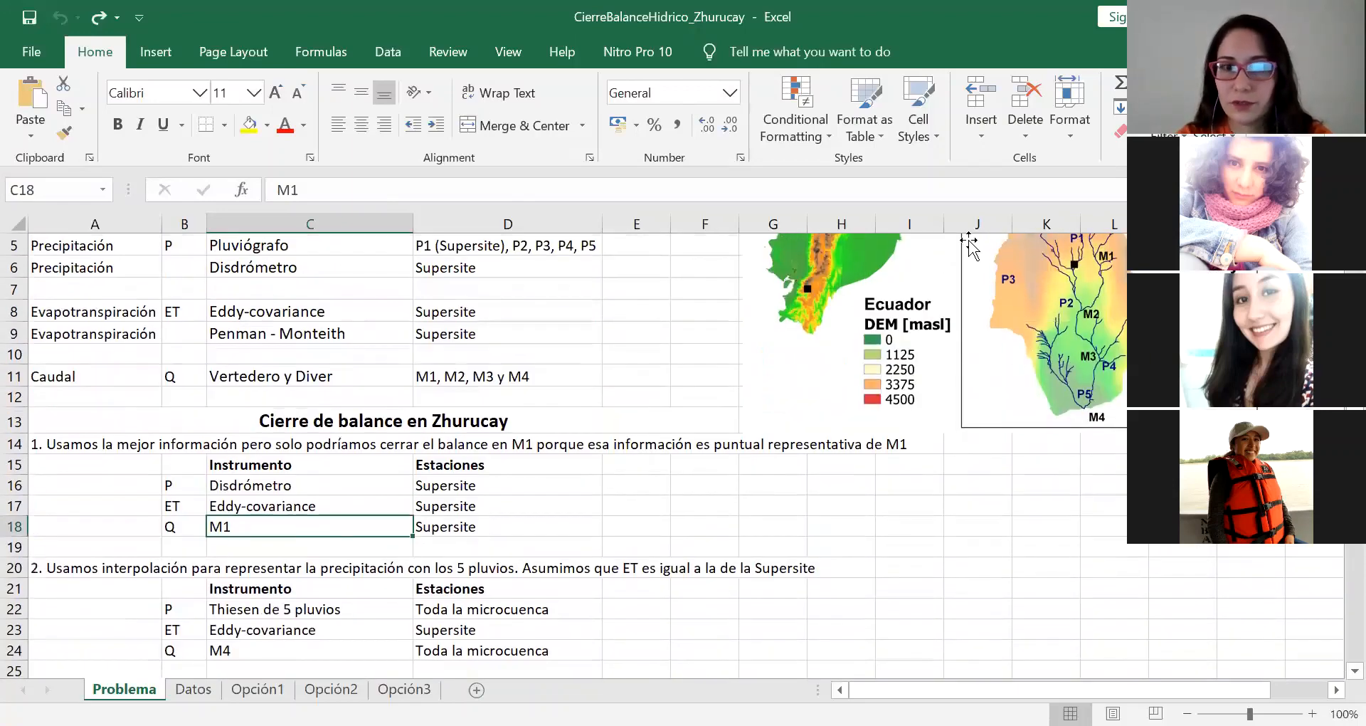
{"action": "scroll", "coordinate": [142, 612], "scroll_direction": "down", "scroll_amount": 1}
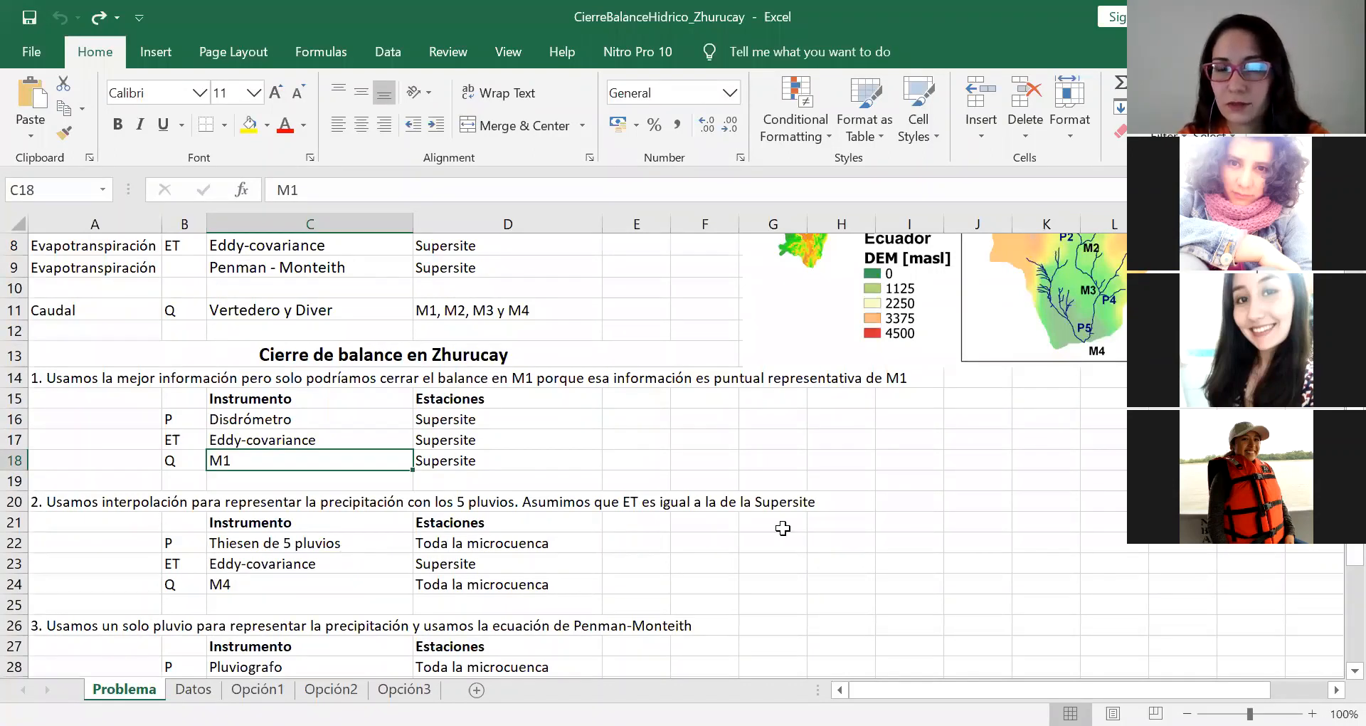
{"action": "scroll", "coordinate": [786, 526], "scroll_direction": "up", "scroll_amount": 2}
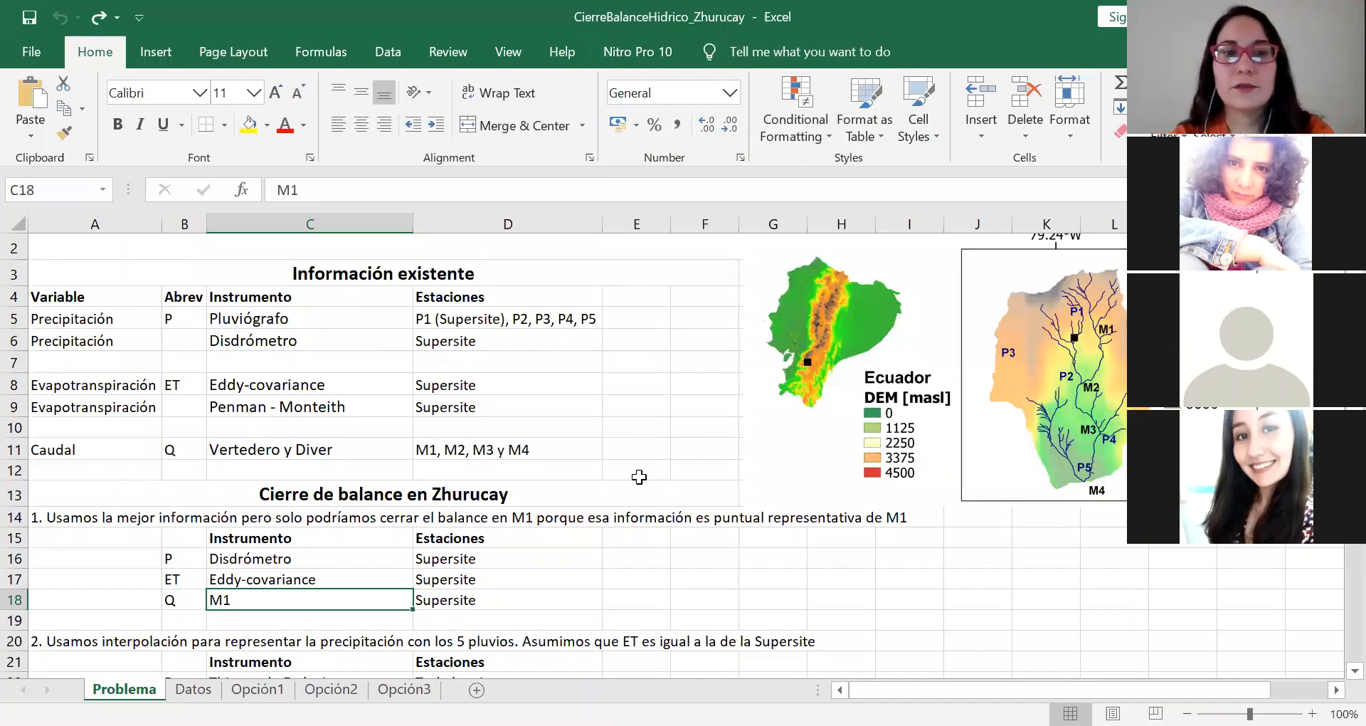
Step: Read through the instruments and stations listed for the second balance closure option
{"action": "scroll", "coordinate": [456, 612], "scroll_direction": "down", "scroll_amount": 1}
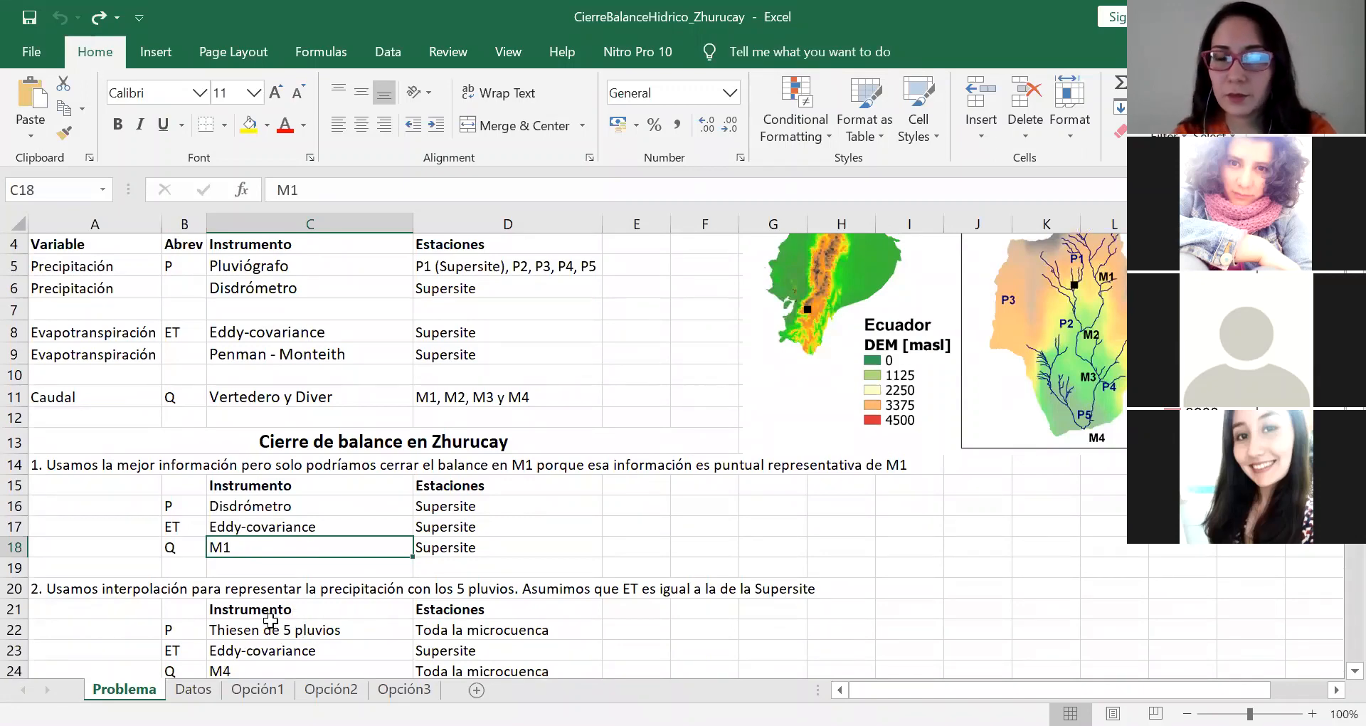
{"action": "scroll", "coordinate": [334, 621], "scroll_direction": "down", "scroll_amount": 1}
{"action": "scroll", "coordinate": [336, 621], "scroll_direction": "down", "scroll_amount": 2}
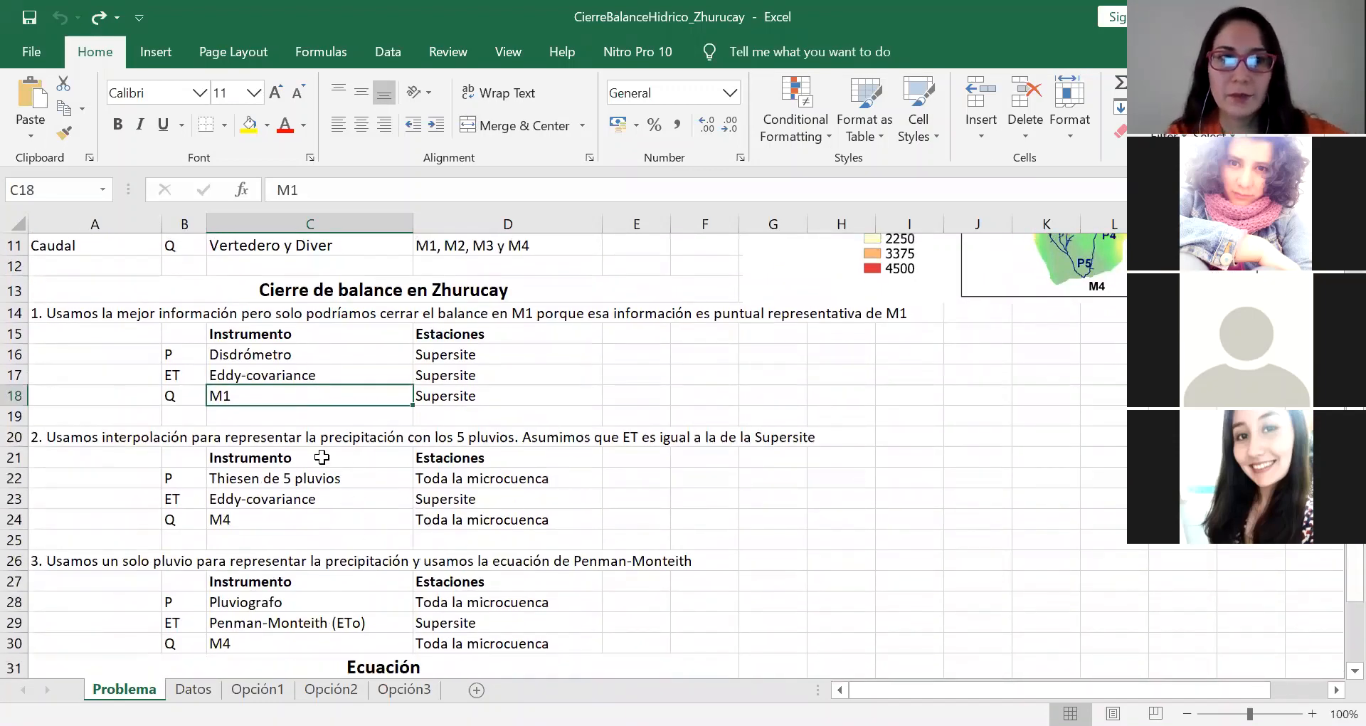
{"action": "scroll", "coordinate": [508, 464], "scroll_direction": "up", "scroll_amount": 1}
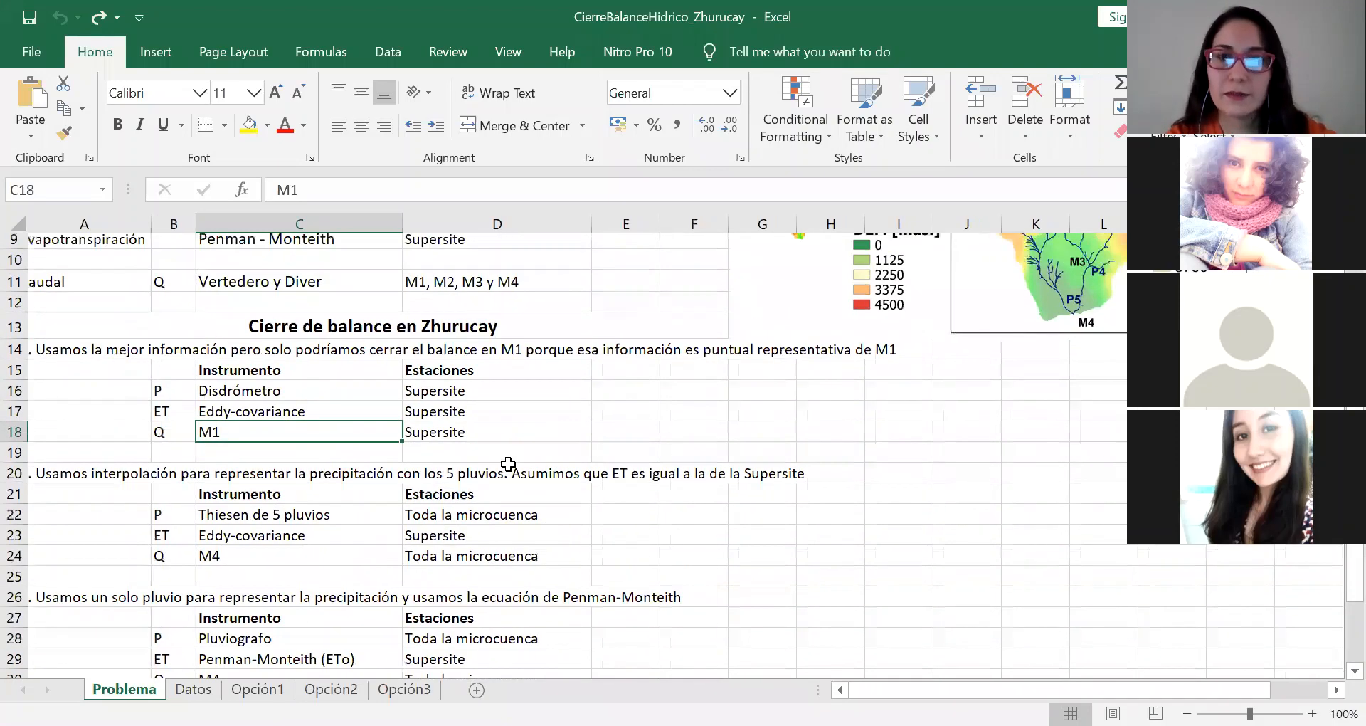
Step: Change the station of the Pluviografo precipitation row in the third balance closure option to Supersite
{"action": "scroll", "coordinate": [508, 464], "scroll_direction": "down", "scroll_amount": 2}
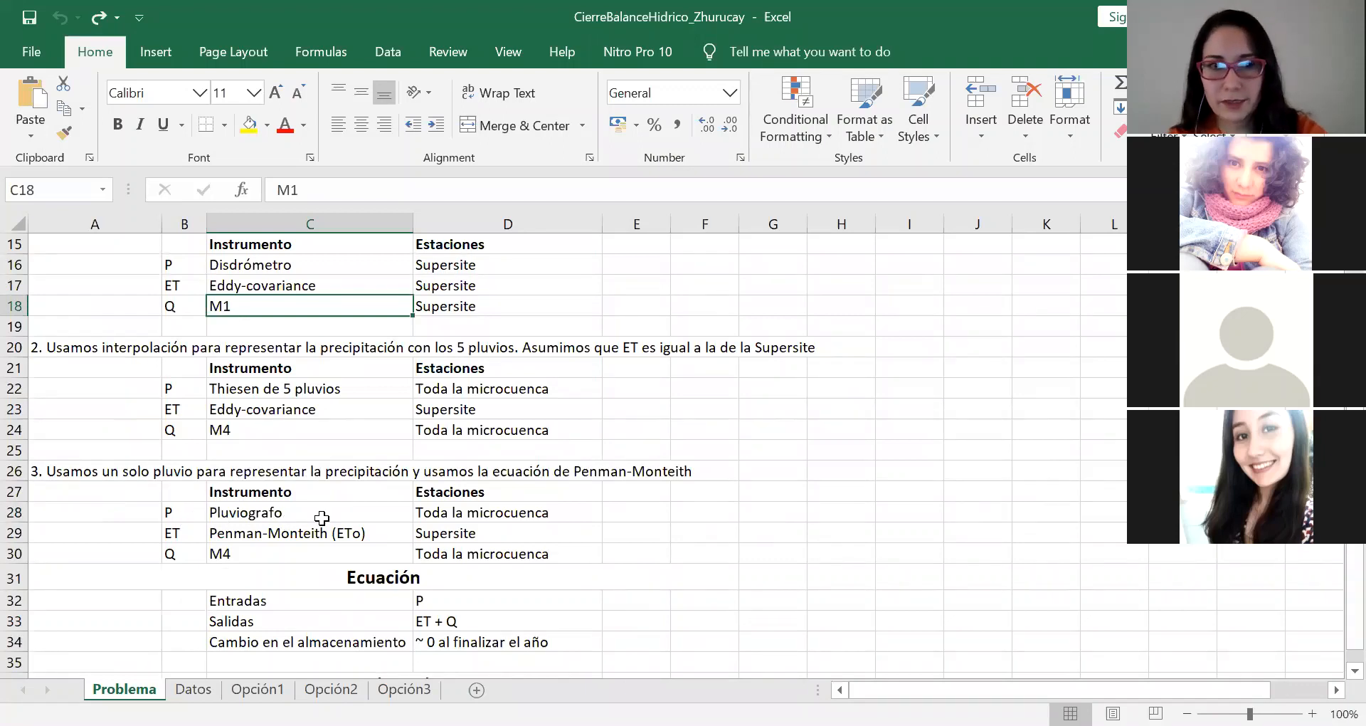
{"action": "left_click", "coordinate": [456, 513]}
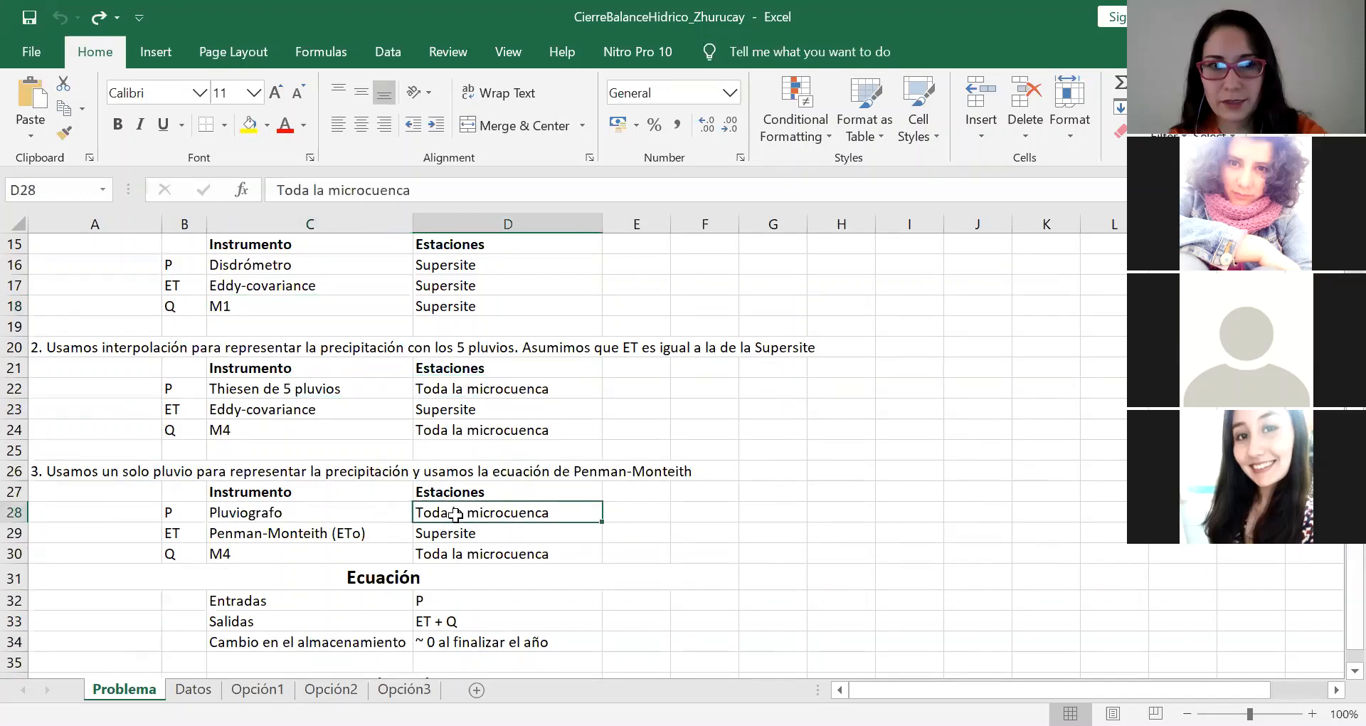
{"action": "type", "text": "S"}
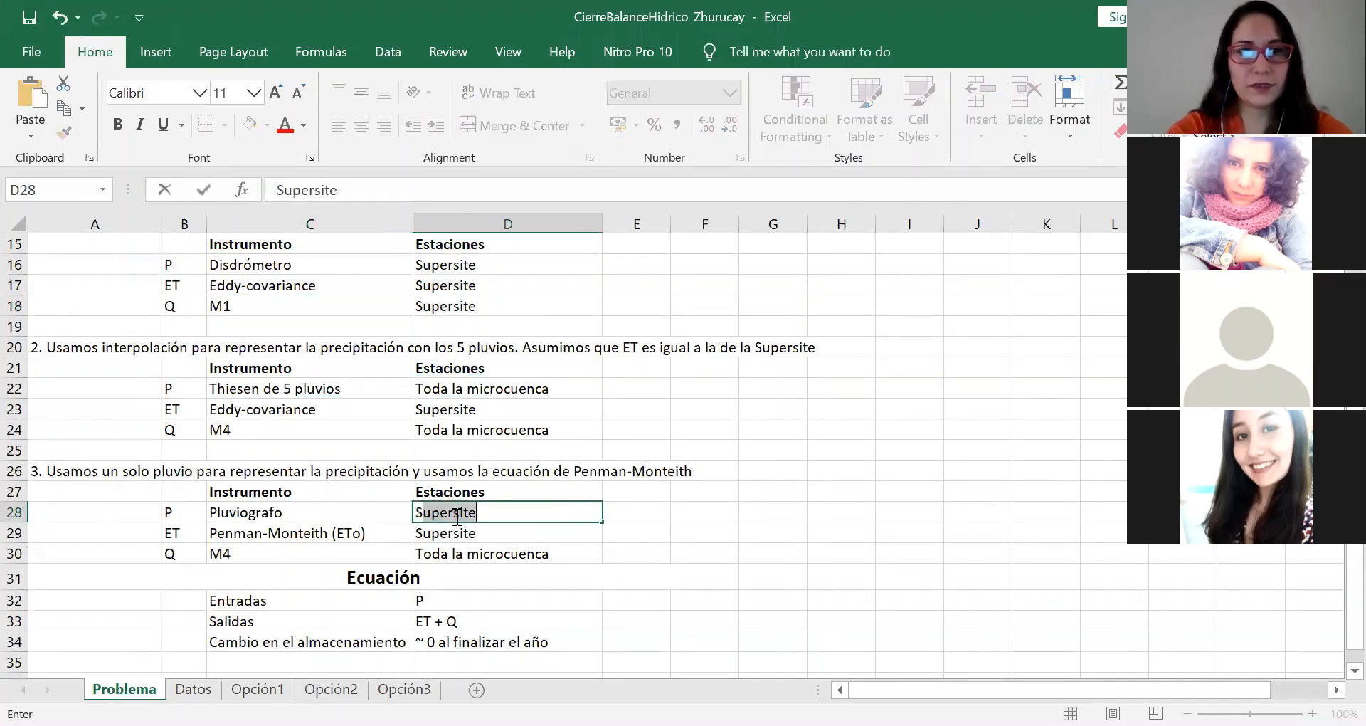
{"action": "key", "text": "BackSpace"}
{"action": "type", "text": "upers"}
{"action": "key", "text": "Return"}
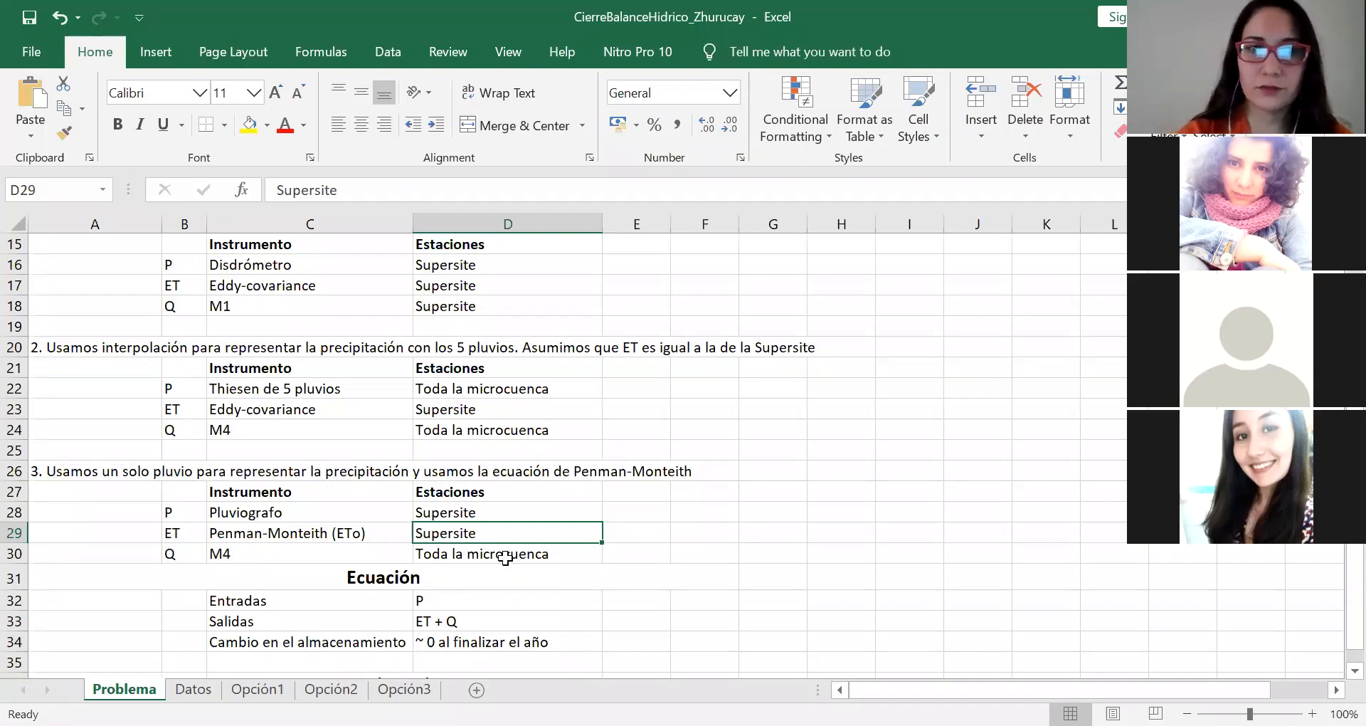
Step: Check the ET instrument and station and the Q source of the third balance closure option
{"action": "left_click", "coordinate": [357, 533]}
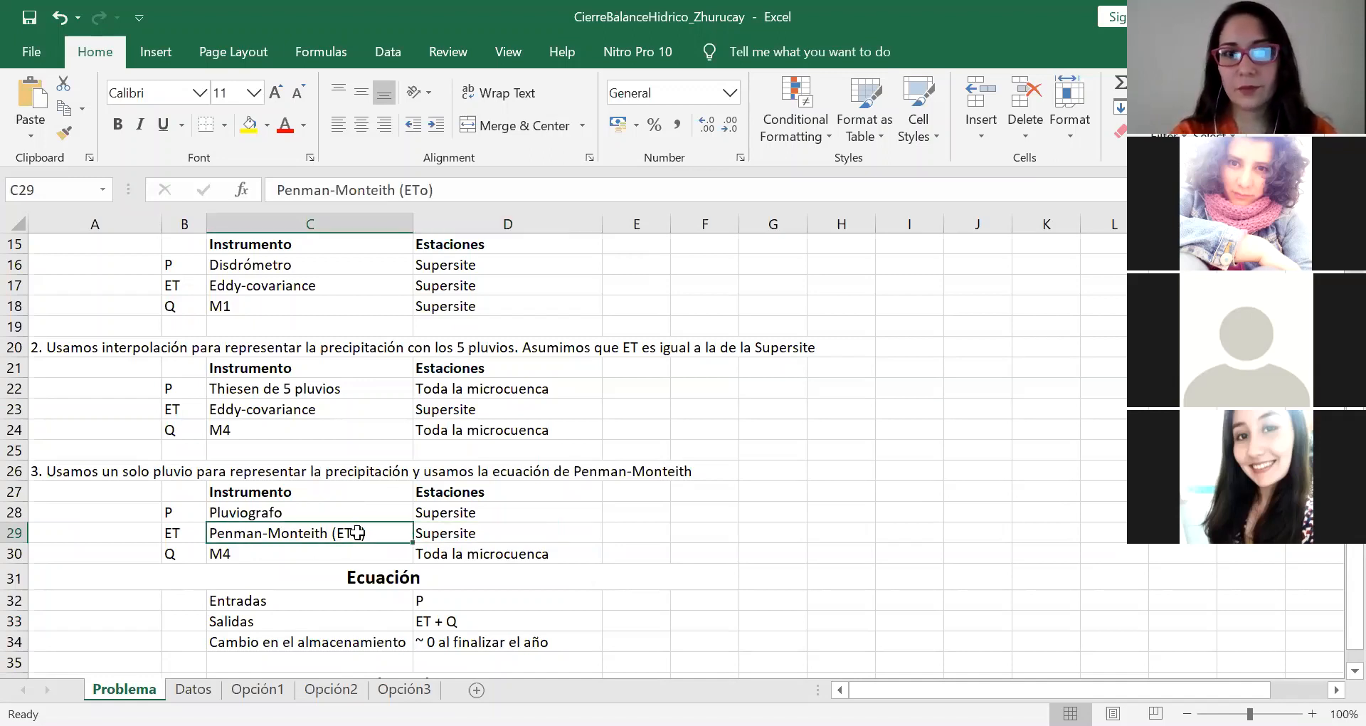
{"action": "left_click", "coordinate": [469, 532]}
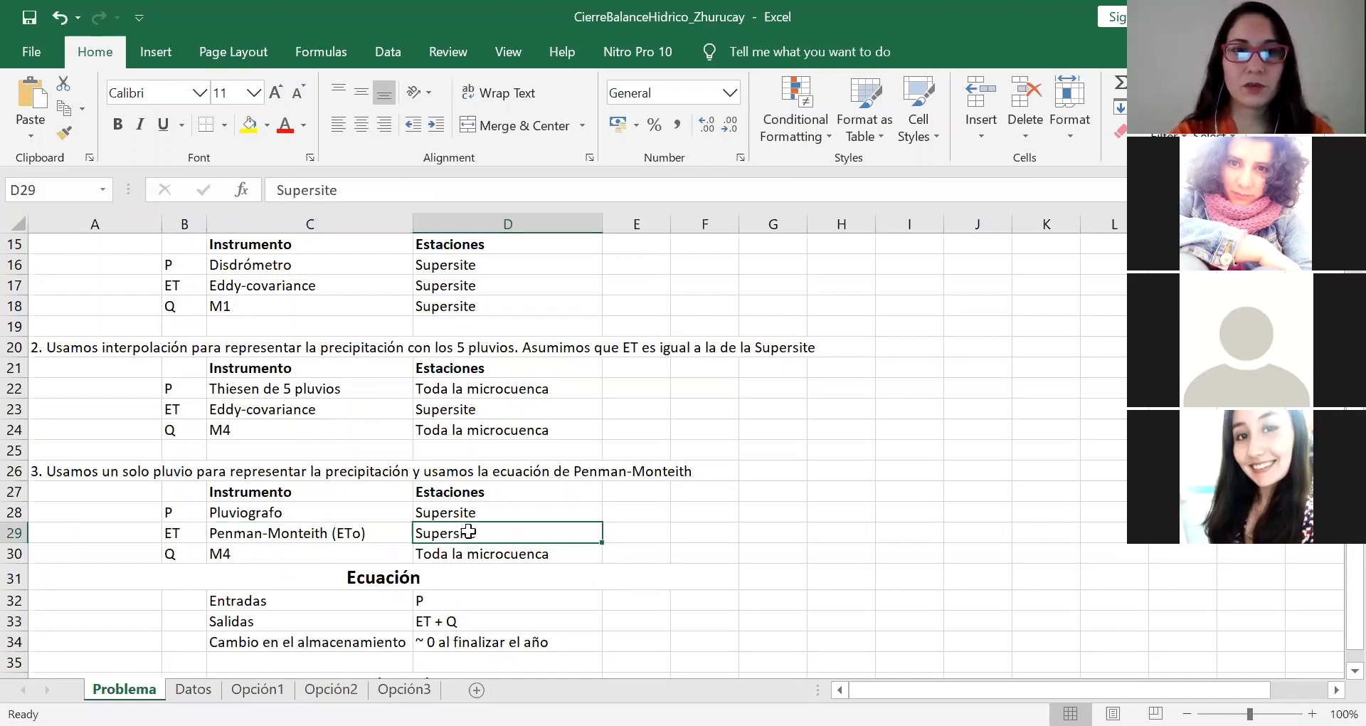
{"action": "left_click", "coordinate": [333, 553]}
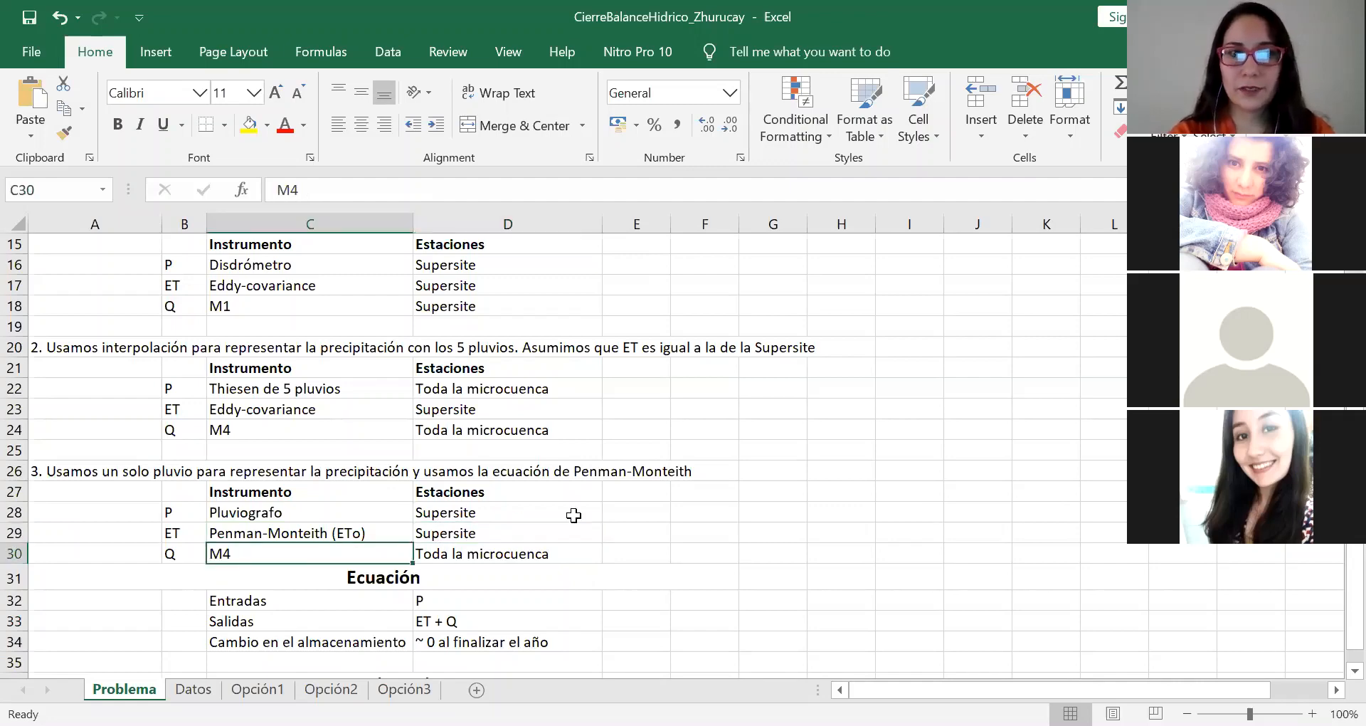
Step: Examine the inputs, outputs and storage change in the Ecuación section and relate them to the closure options above
{"action": "scroll", "coordinate": [574, 515], "scroll_direction": "down", "scroll_amount": 2}
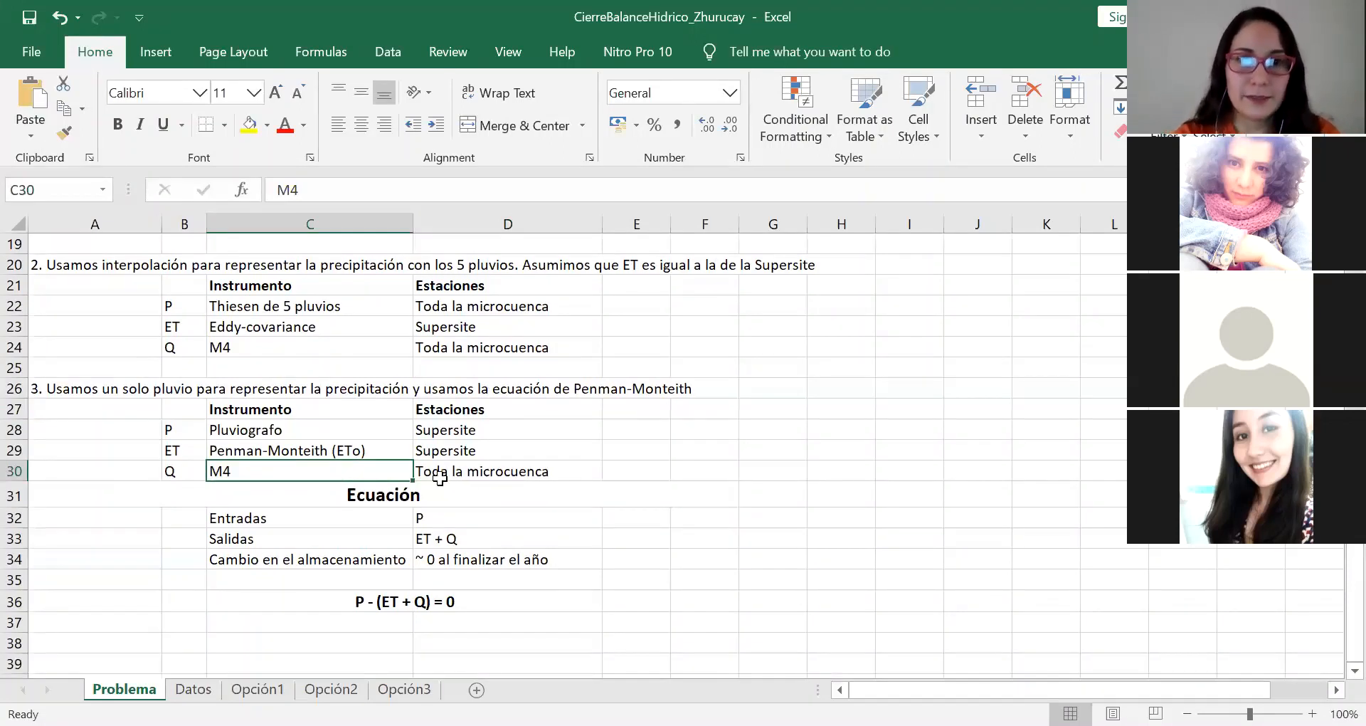
{"action": "left_click", "coordinate": [399, 491]}
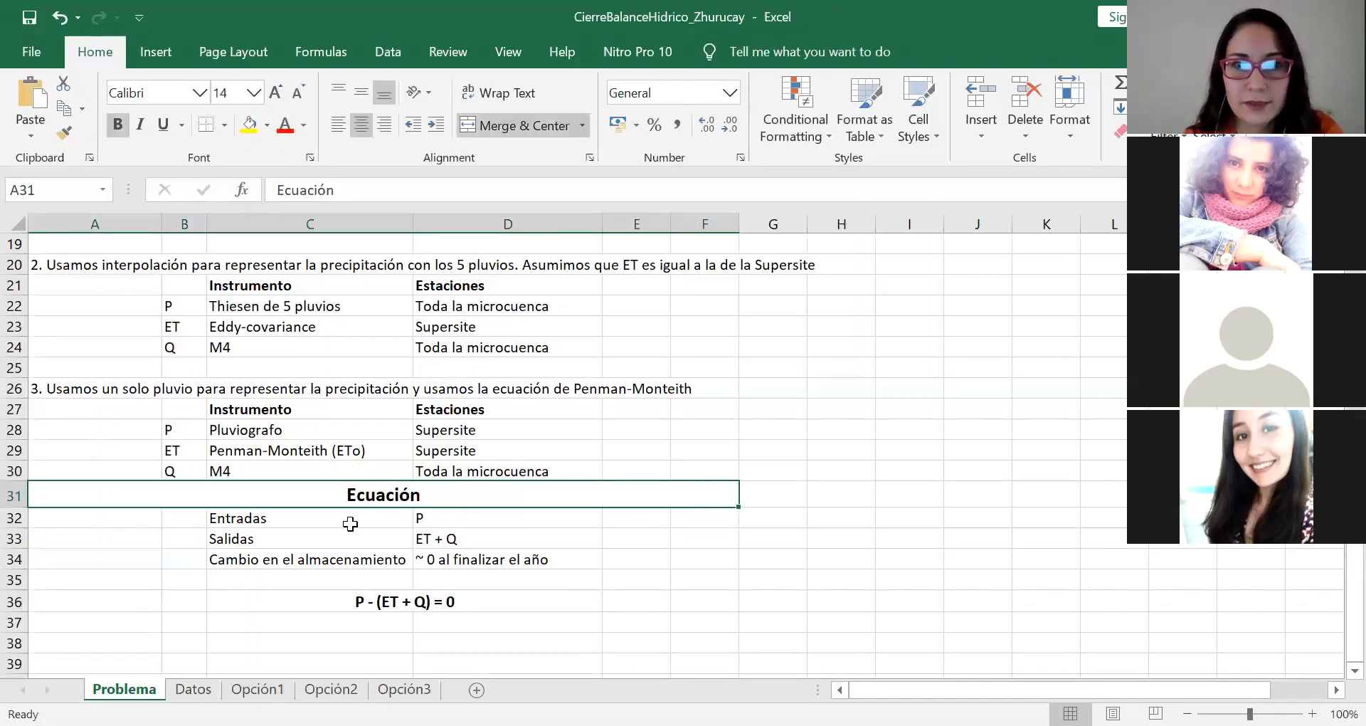
{"action": "left_click", "coordinate": [461, 524]}
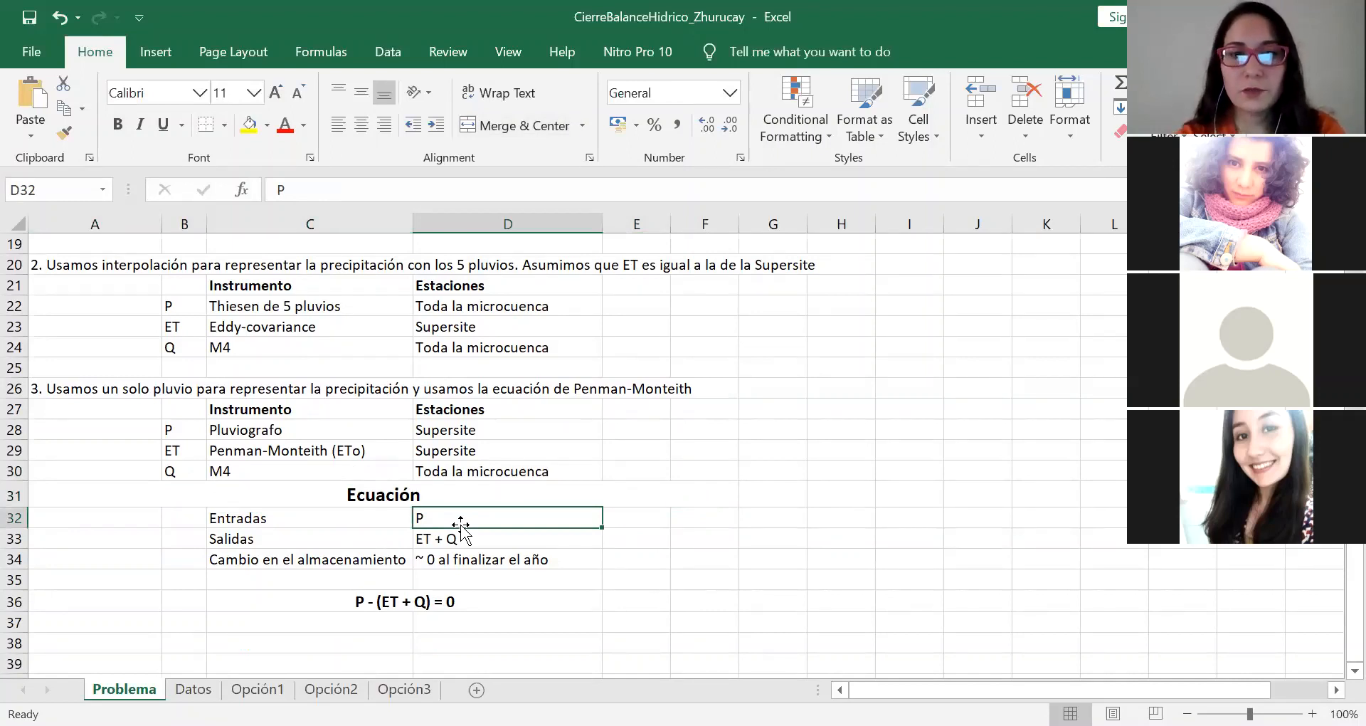
{"action": "left_click", "coordinate": [330, 544]}
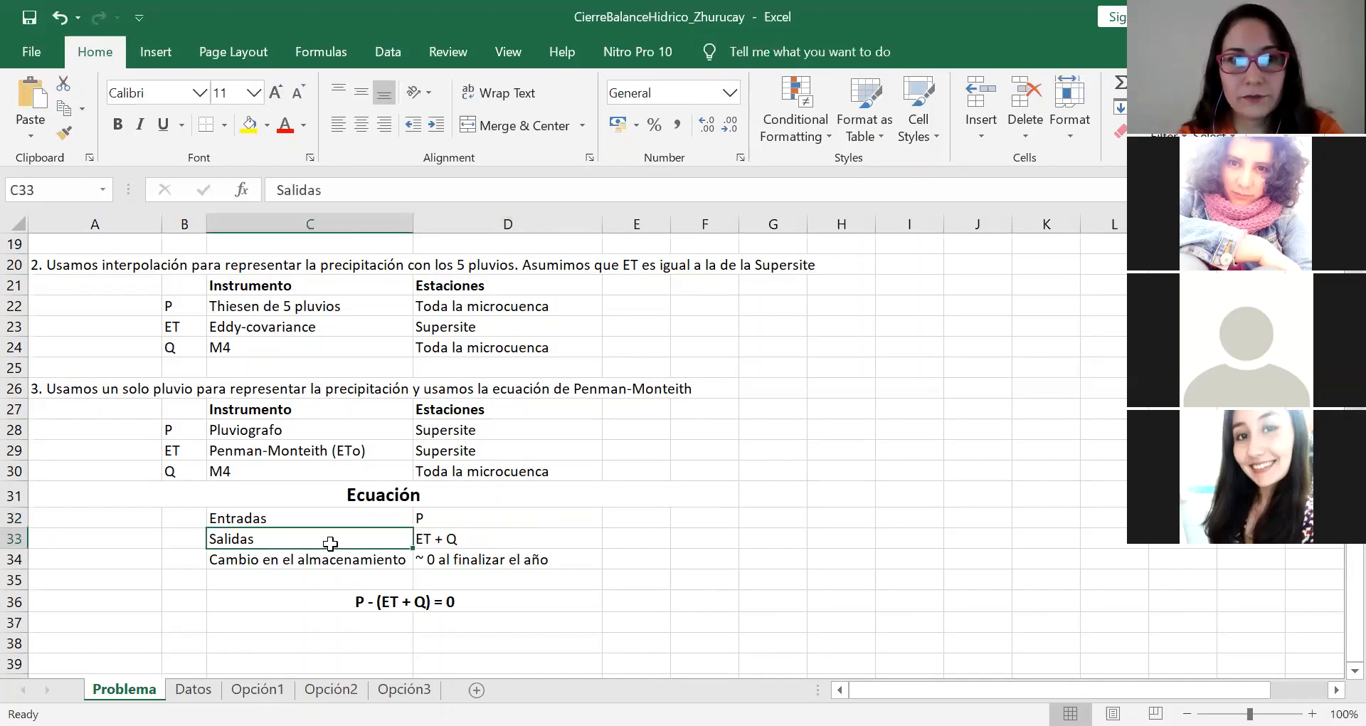
{"action": "left_click", "coordinate": [456, 539]}
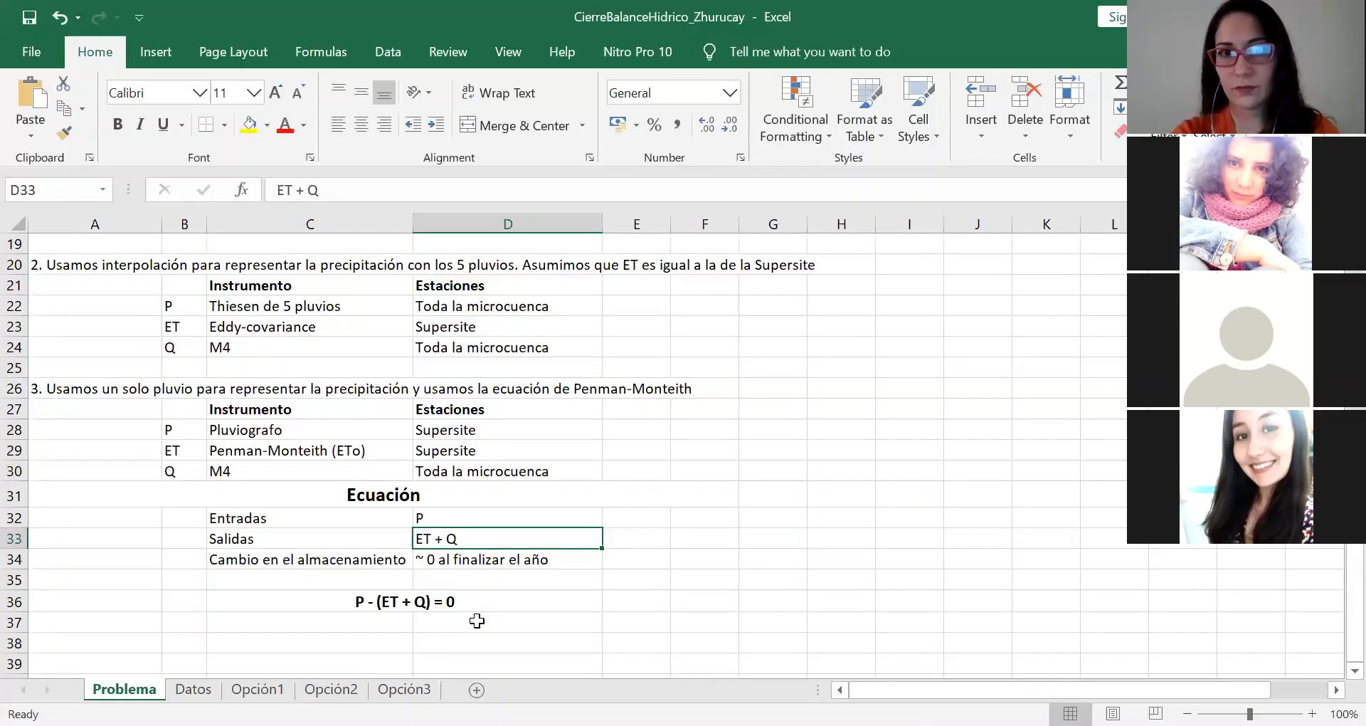
{"action": "scroll", "coordinate": [477, 620], "scroll_direction": "up", "scroll_amount": 2}
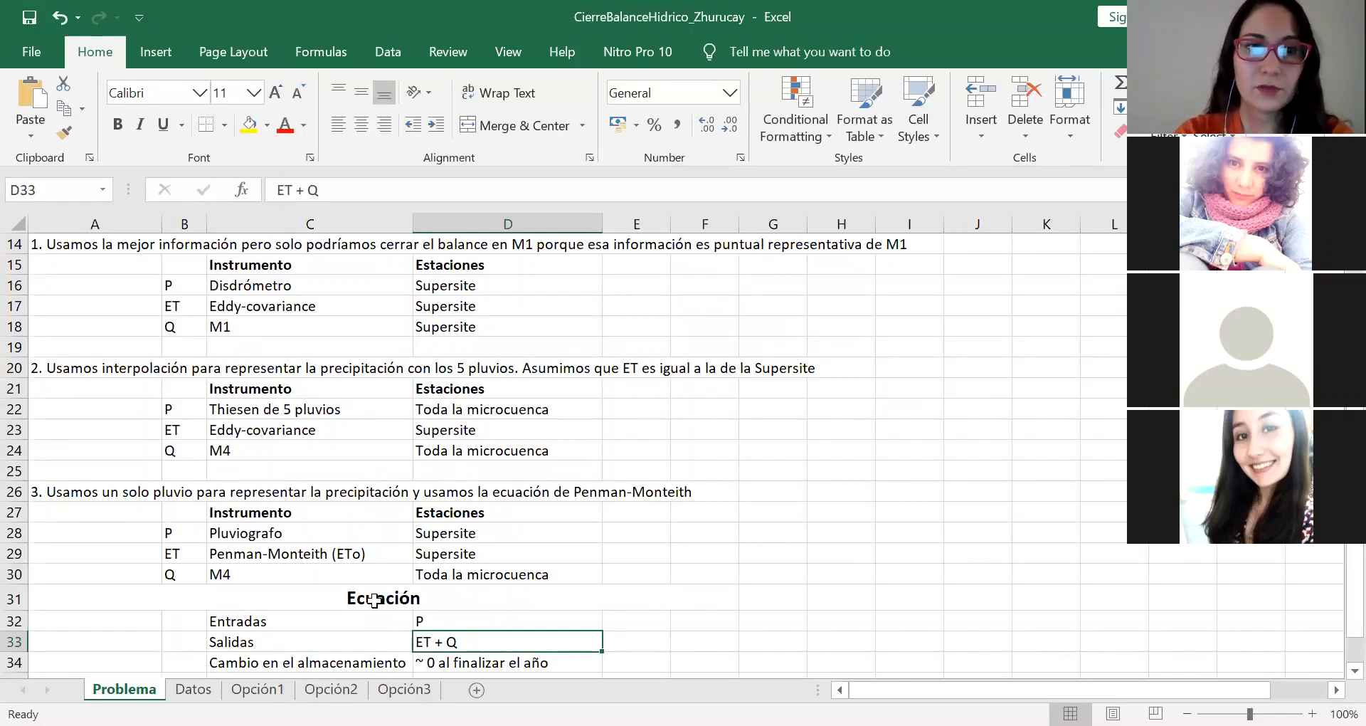
{"action": "scroll", "coordinate": [374, 600], "scroll_direction": "down", "scroll_amount": 1}
{"action": "scroll", "coordinate": [374, 600], "scroll_direction": "up", "scroll_amount": 1}
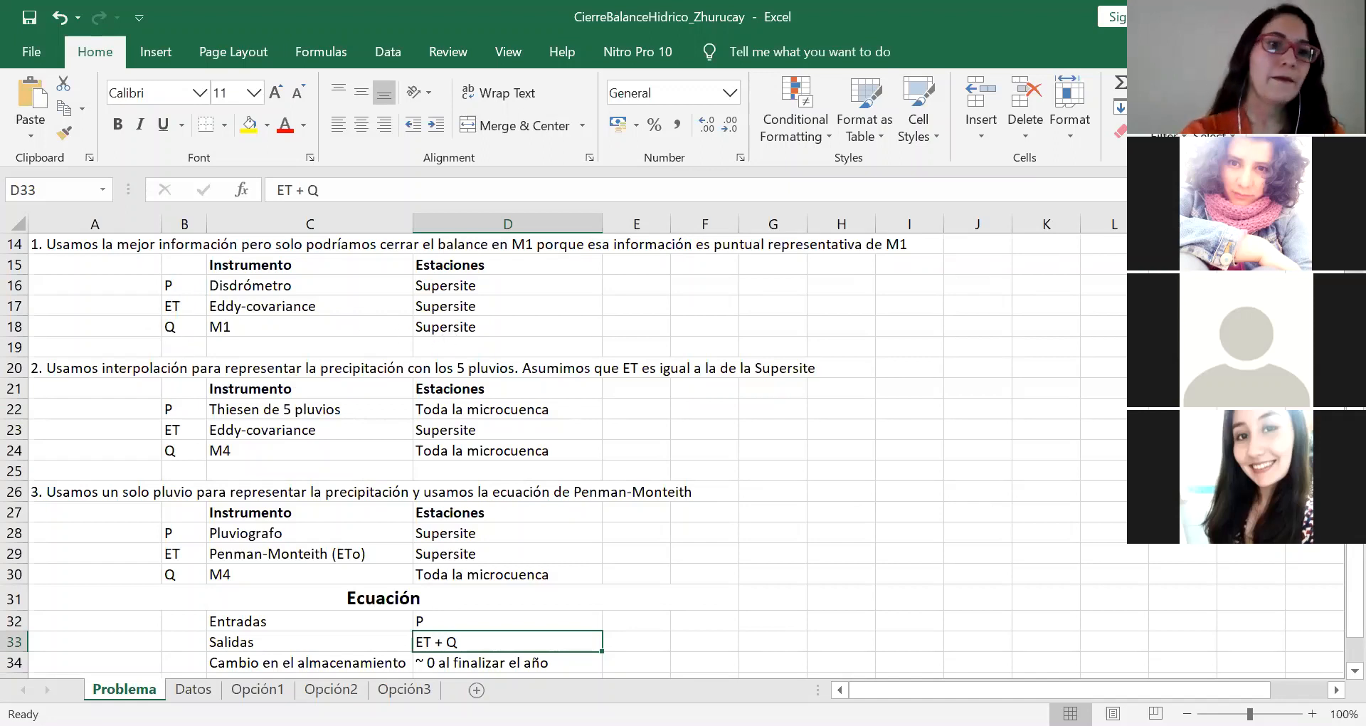
Step: Open the Datos sheet and examine its date column, whole-catchment headings and first Supersite headings up to ET (Eddy-covariance)
{"action": "left_click", "coordinate": [193, 689]}
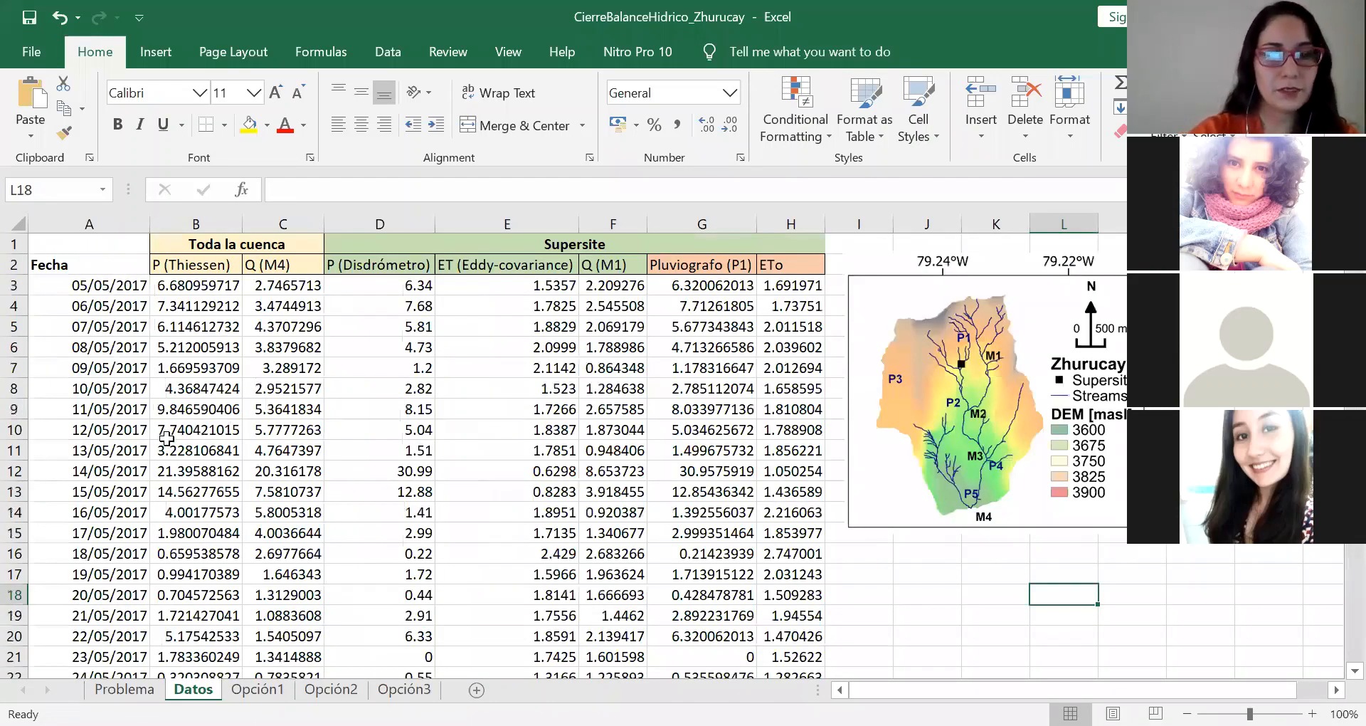
{"action": "key", "text": "ctrl+Home"}
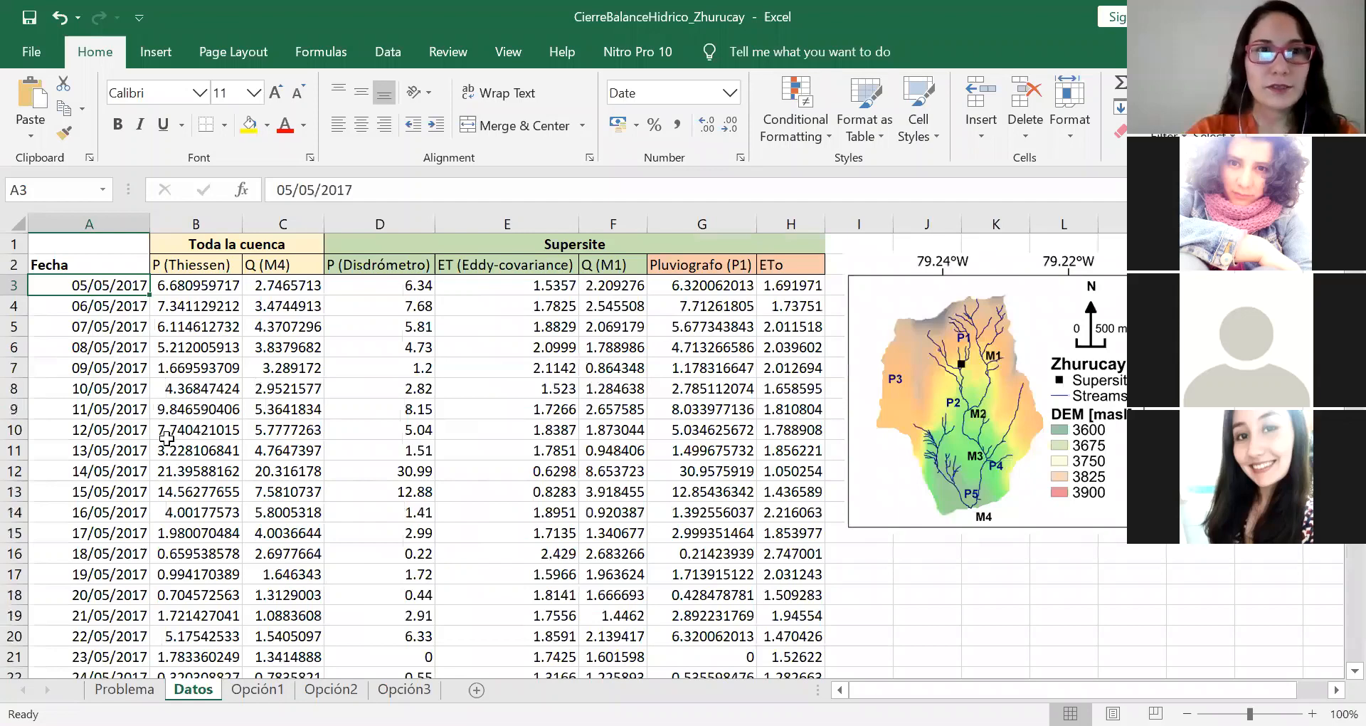
{"action": "key", "text": "Up"}
{"action": "key", "text": "Right"}
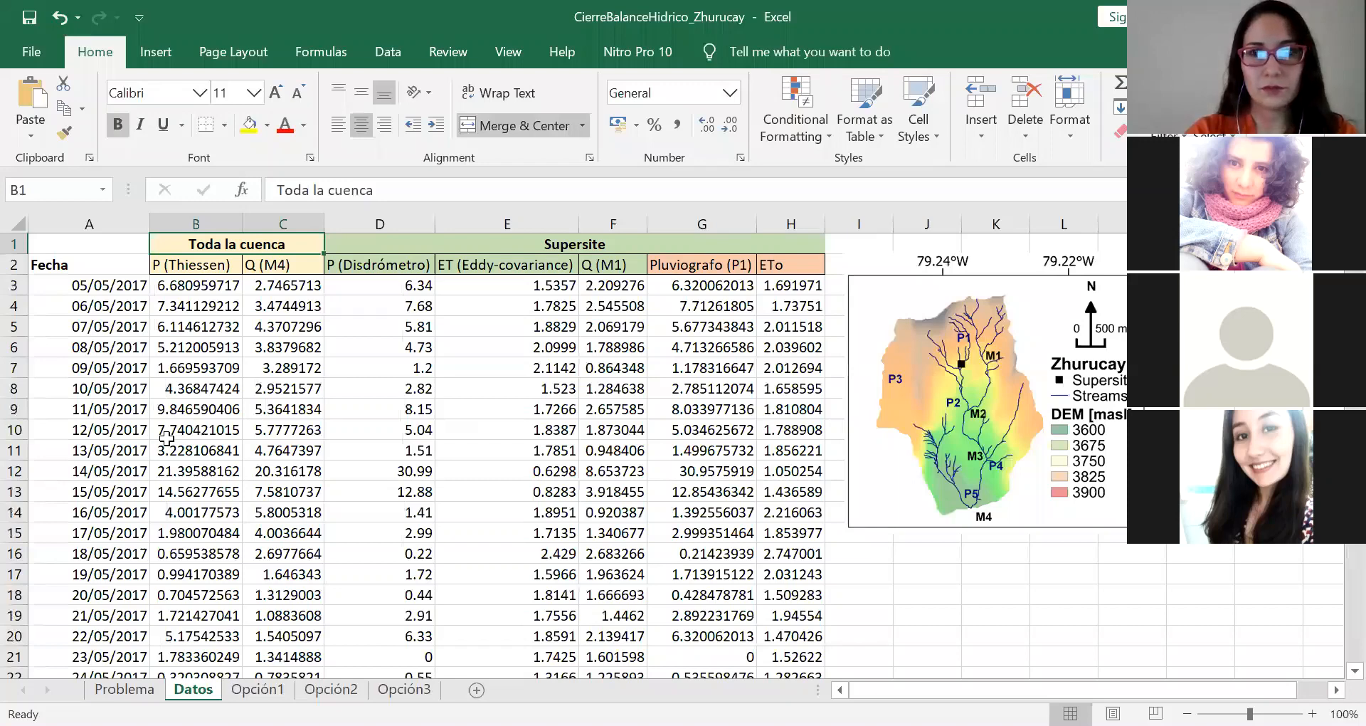
{"action": "key", "text": "Down"}
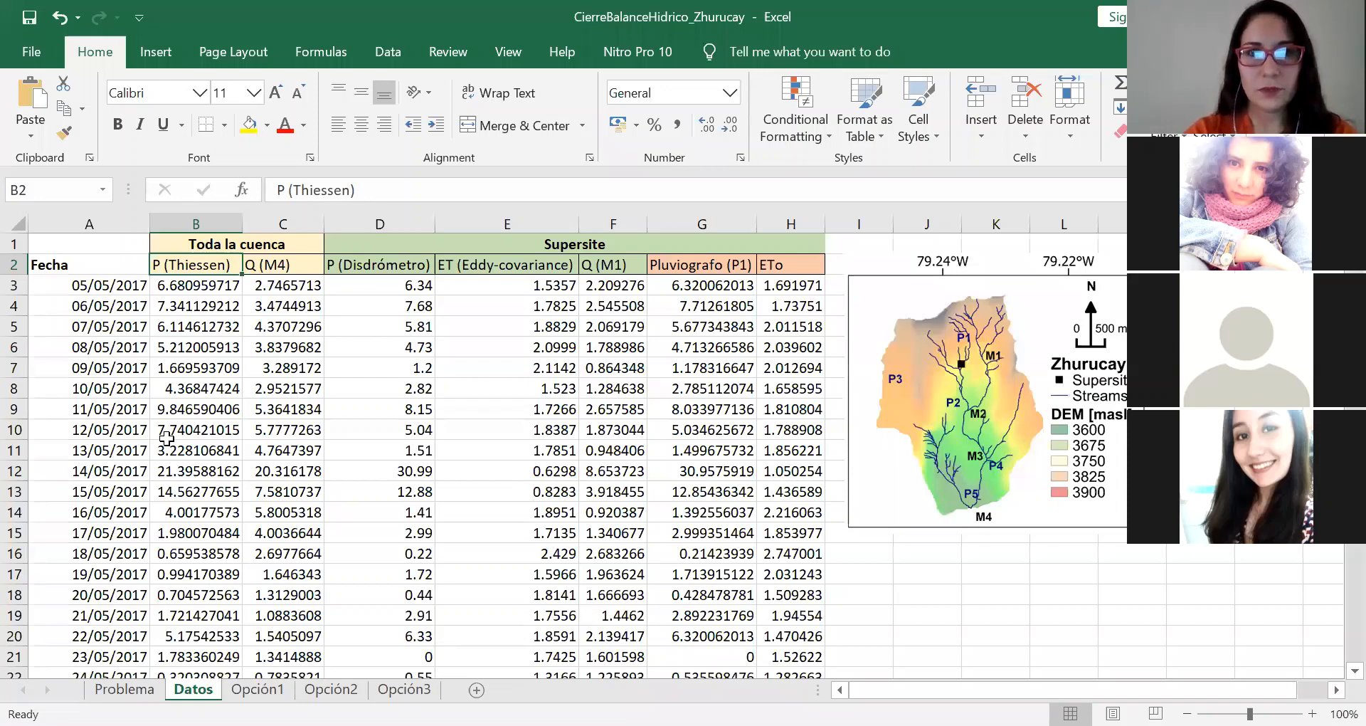
{"action": "key", "text": "Right"}
{"action": "key", "text": "Right"}
Step: Examine the Q (M1), Pluviografo (P1) and ETo columns of the Datos sheet, including the first daily ETo values
{"action": "key", "text": "Right"}
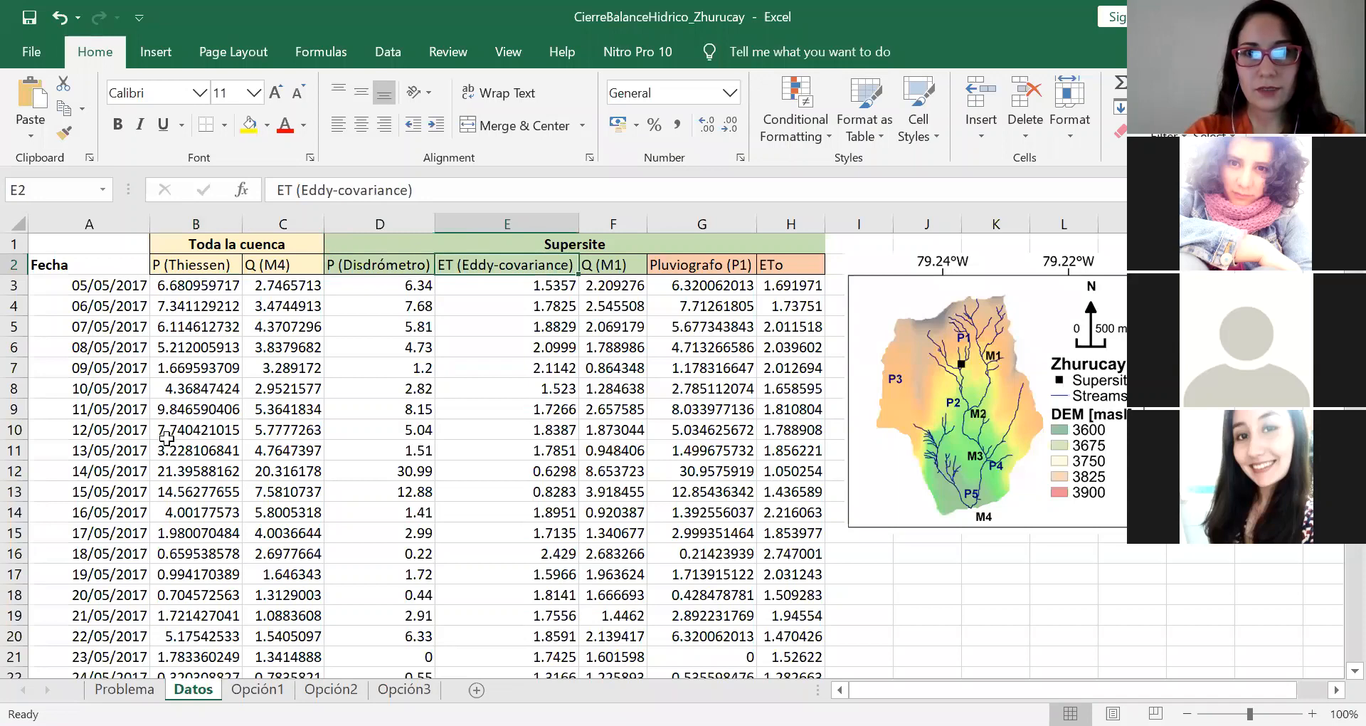
{"action": "key", "text": "Right"}
{"action": "key", "text": "Right"}
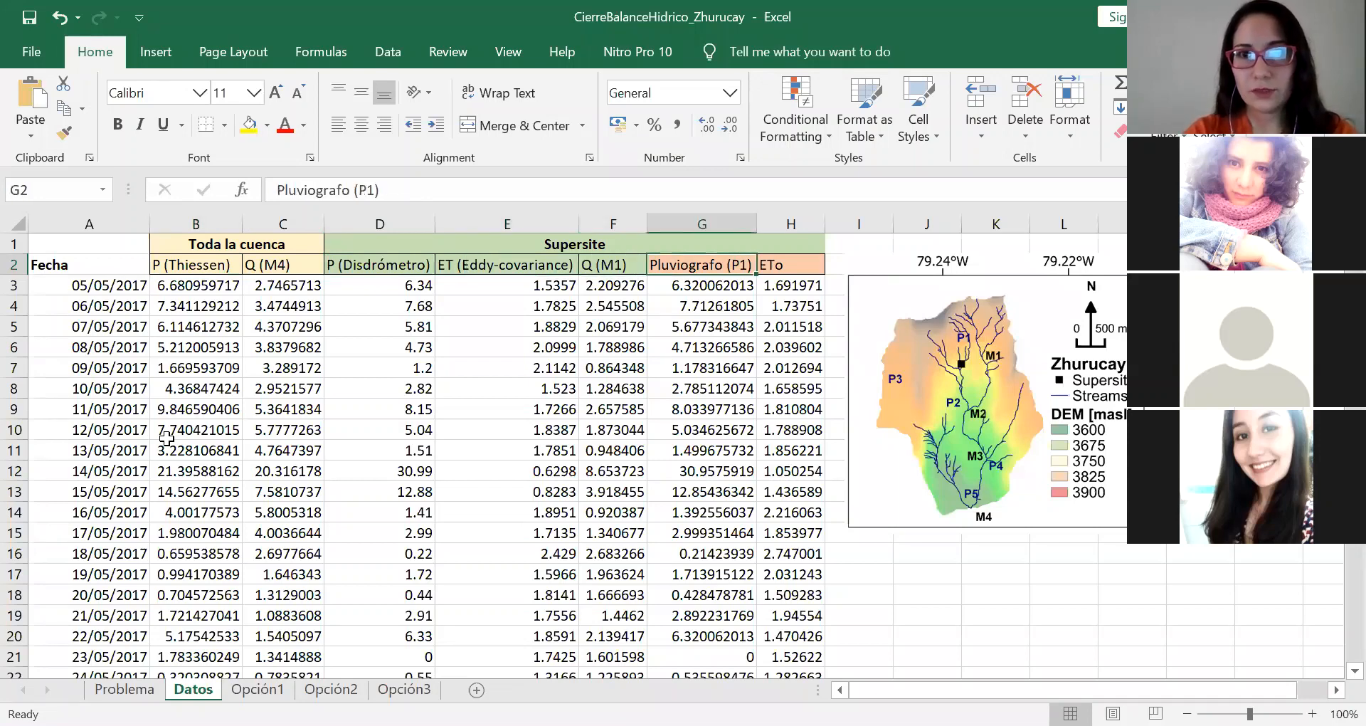
{"action": "key", "text": "Right"}
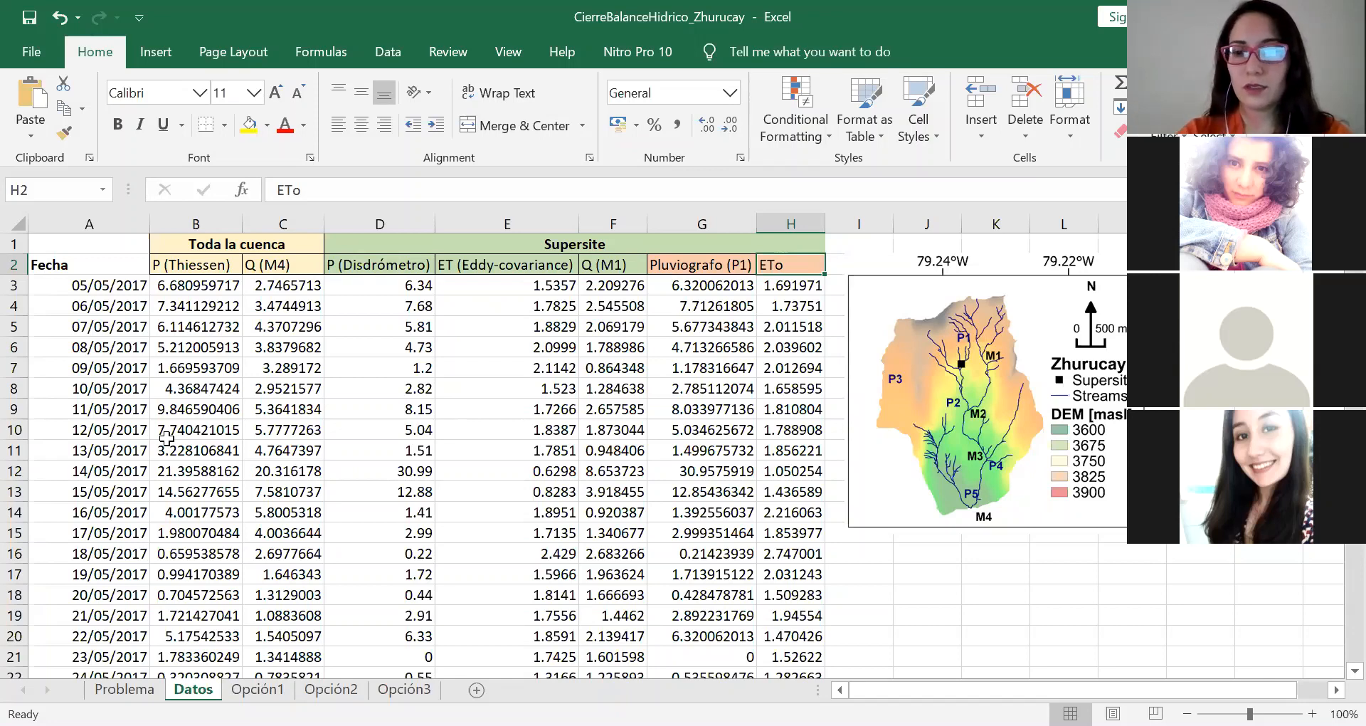
{"action": "key", "text": "Down"}
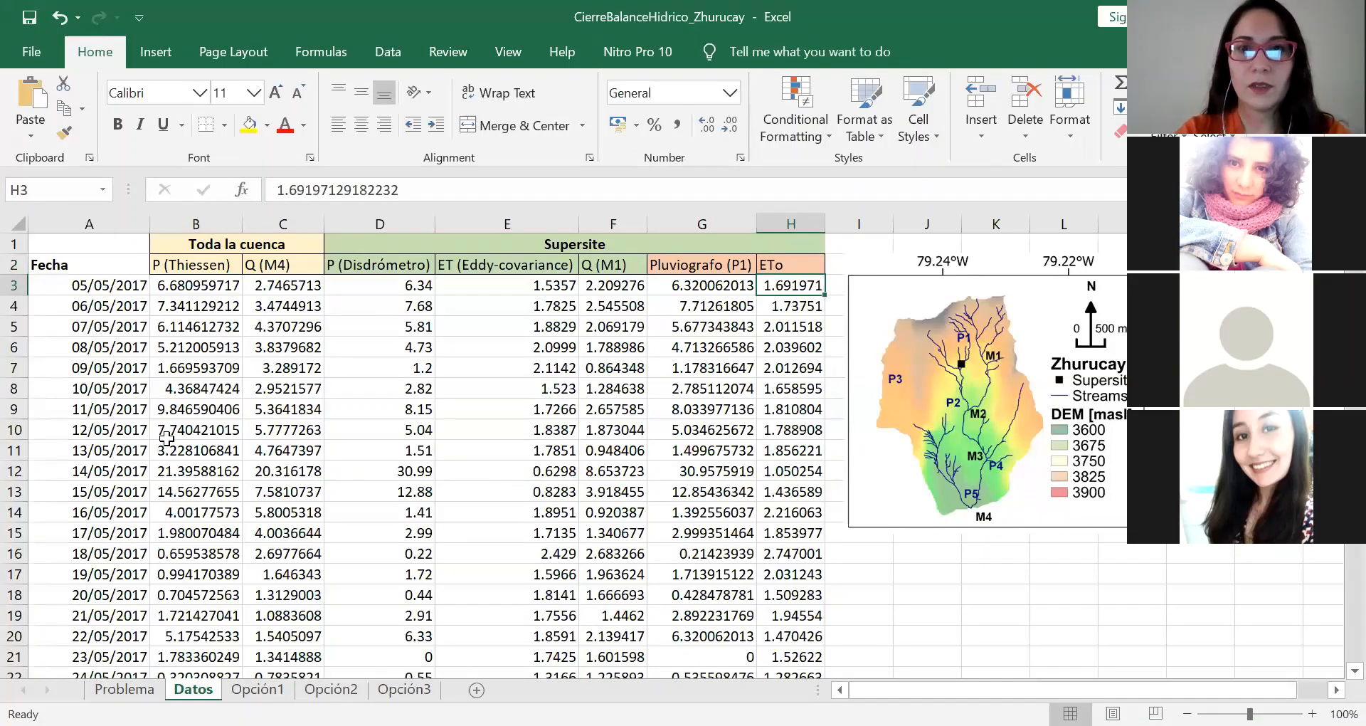
{"action": "key", "text": "Down"}
{"action": "key", "text": "Down"}
{"action": "key", "text": "Down"}
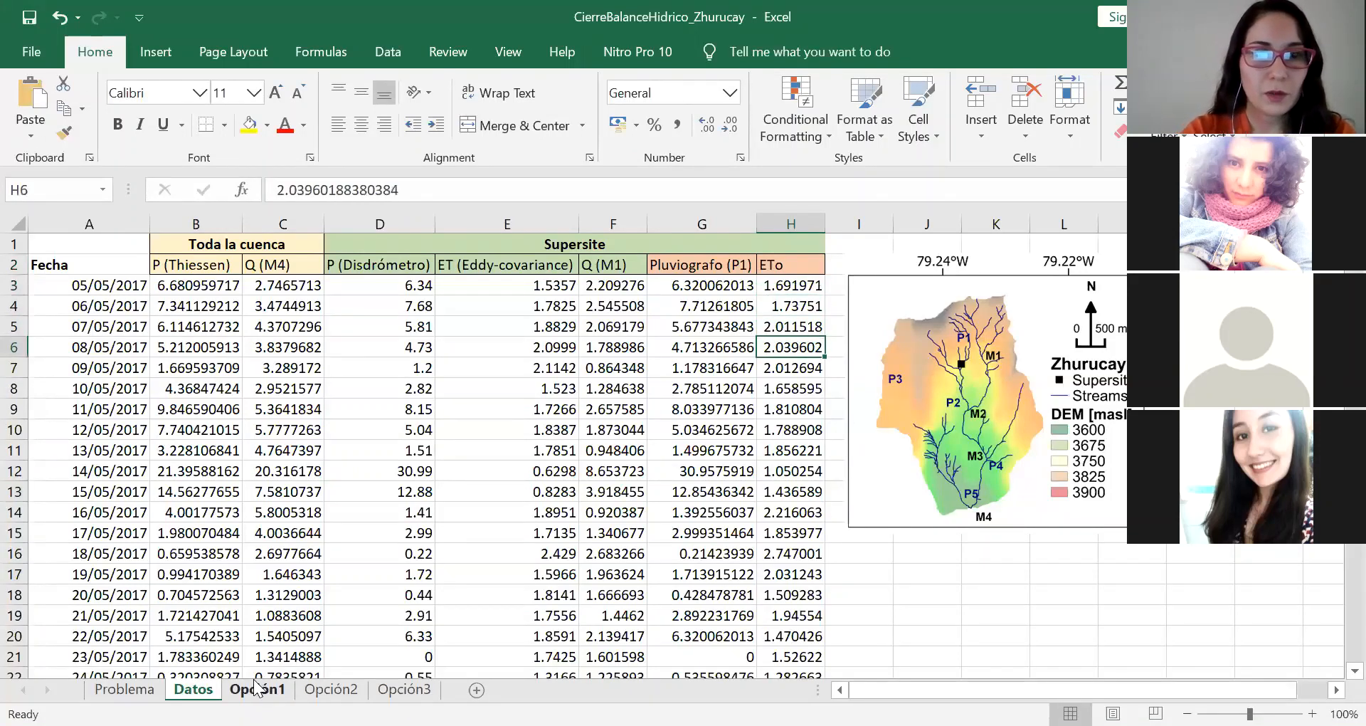
Step: Open the Opción1 sheet and examine its title, dates and the P (Disdrómetro), ET (Eddy-cov) and Q (M1) source columns
{"action": "left_click", "coordinate": [256, 689]}
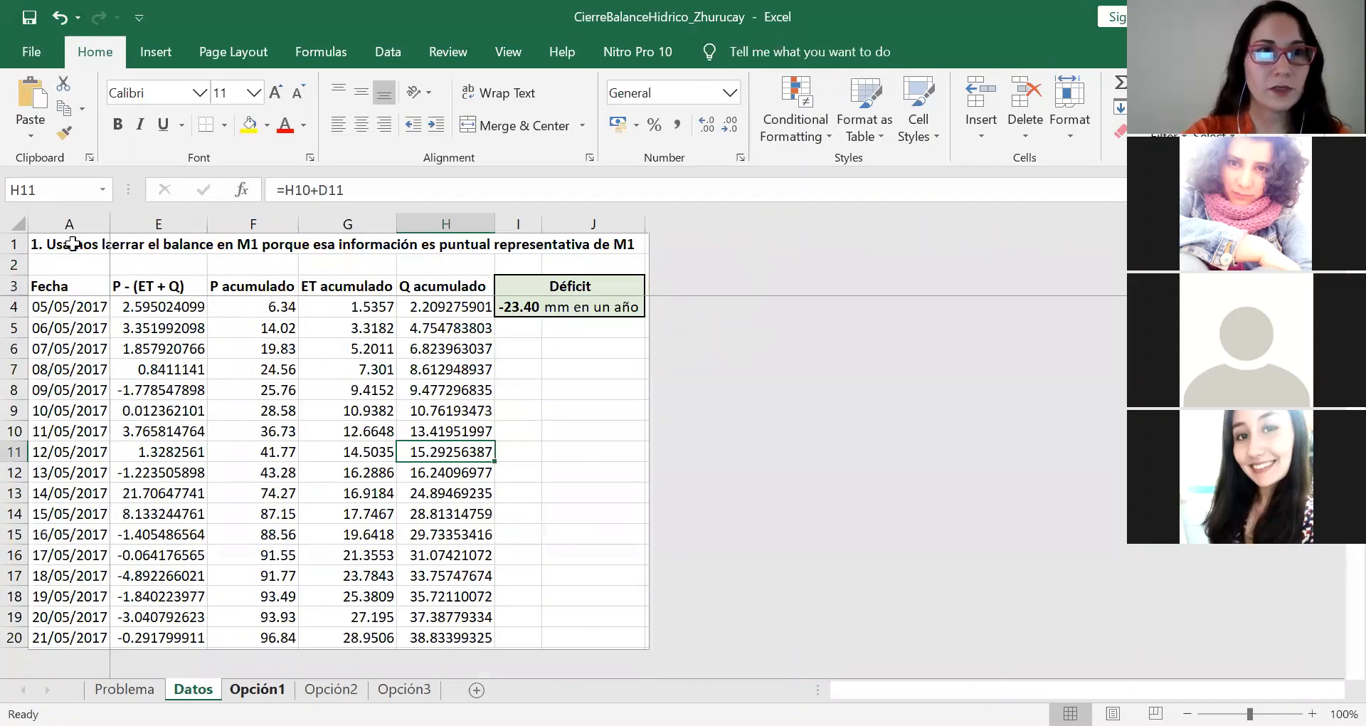
{"action": "left_click", "coordinate": [72, 244]}
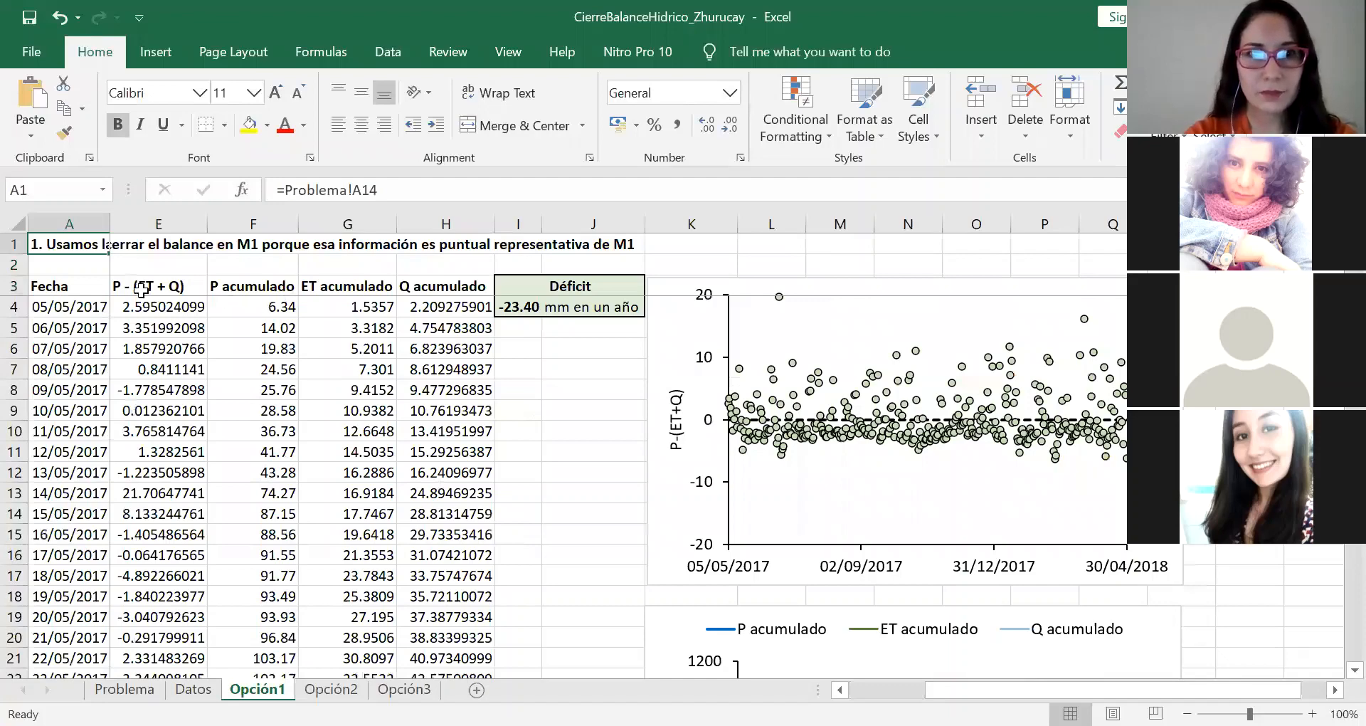
{"action": "left_click", "coordinate": [77, 299]}
{"action": "key", "text": "Right"}
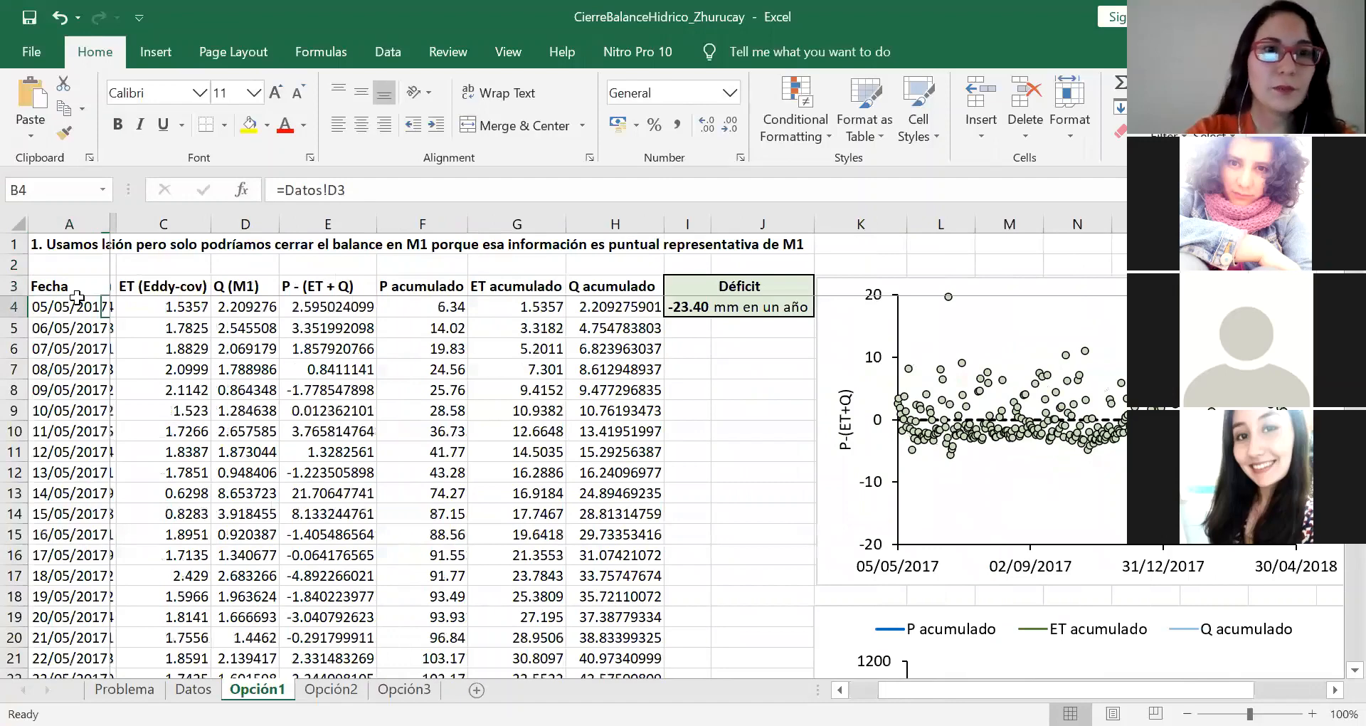
{"action": "scroll", "coordinate": [182, 281], "scroll_direction": "left", "scroll_amount": 2}
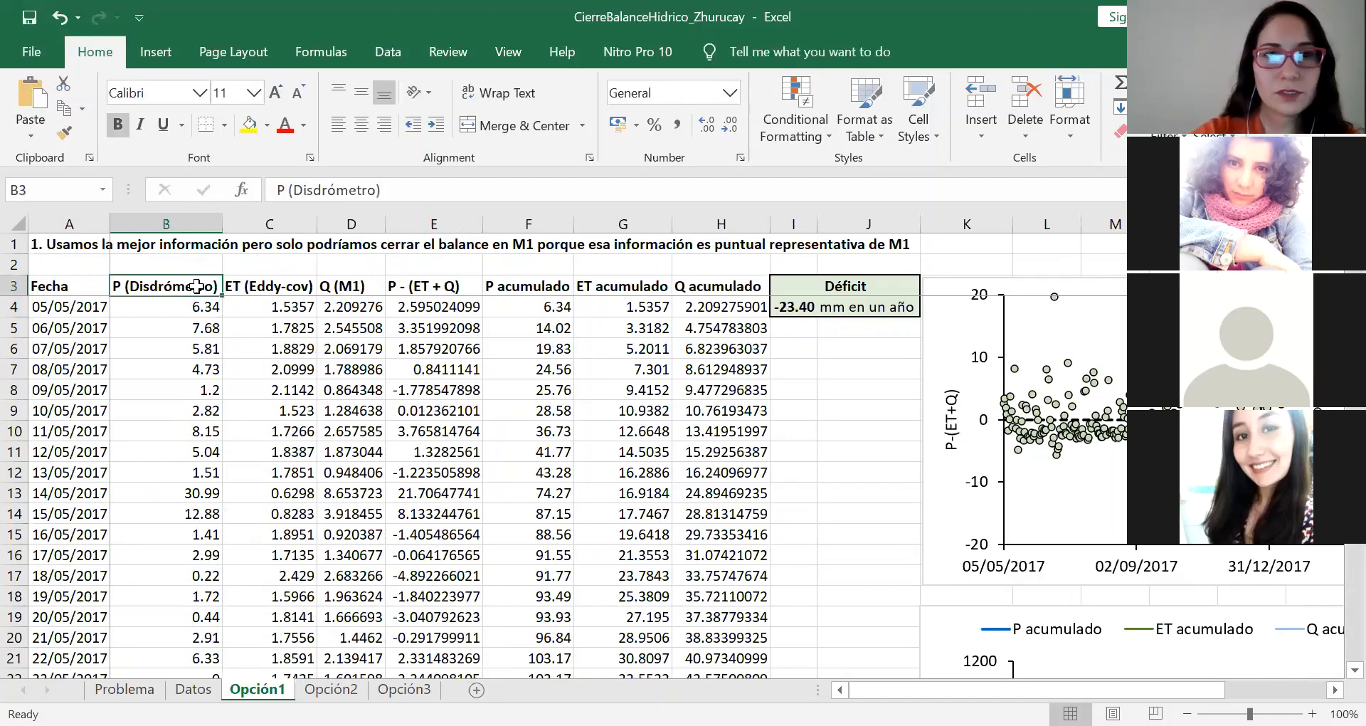
{"action": "key", "text": "Right"}
{"action": "key", "text": "Right"}
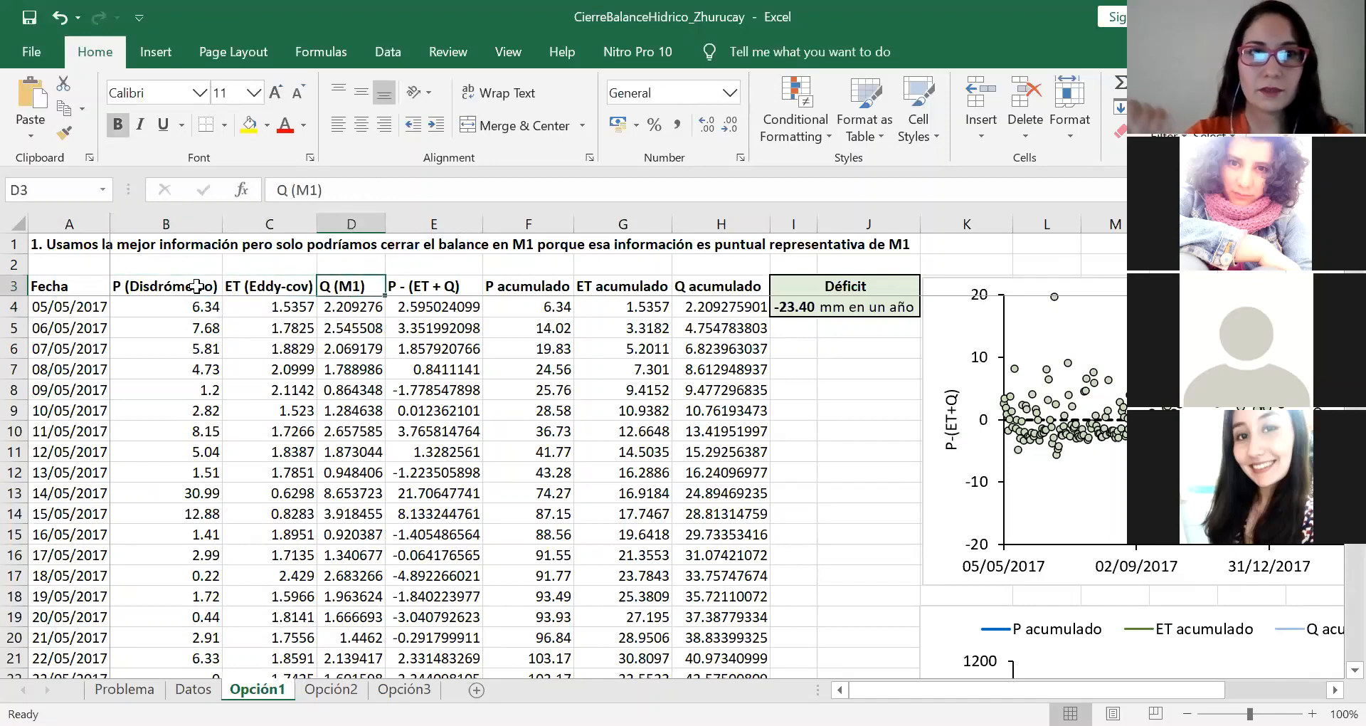
{"action": "key", "text": "Down"}
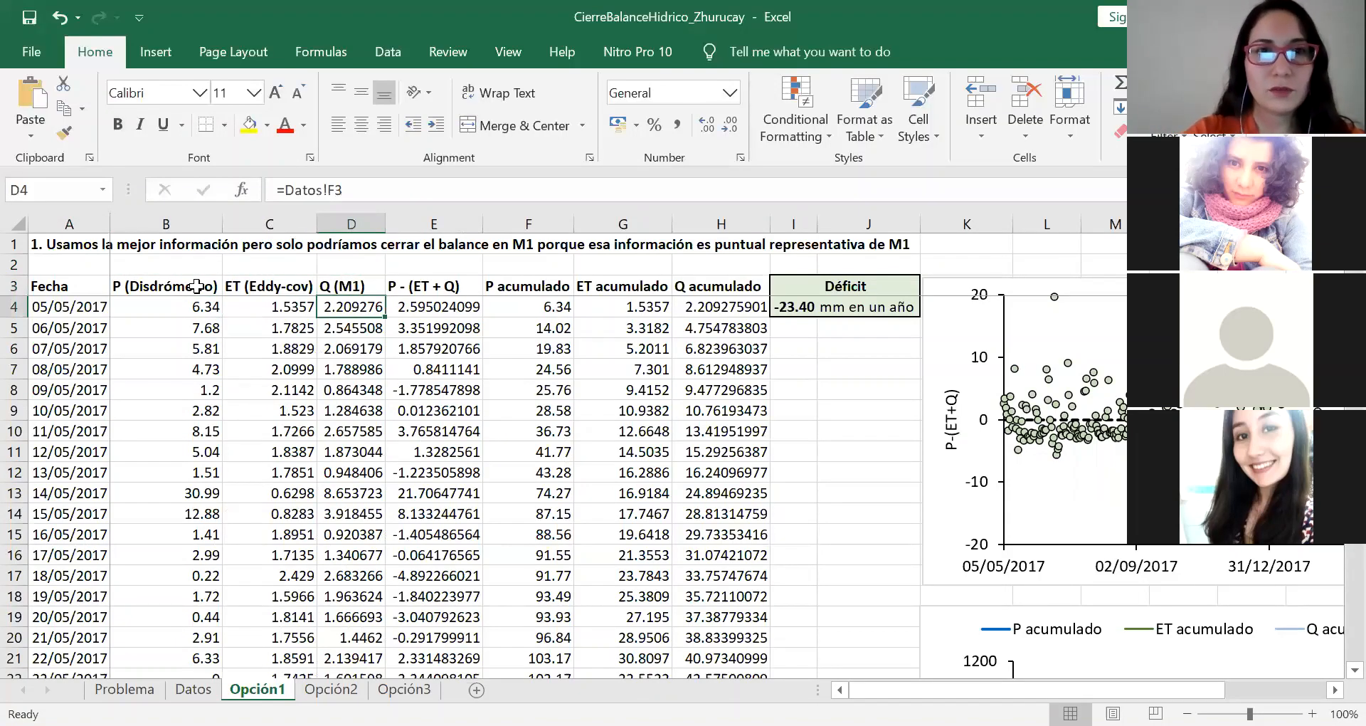
Step: Inspect the P - (ET + Q) formula for the first day in the Opción1 sheet
{"action": "key", "text": "Right"}
{"action": "double_click", "coordinate": [451, 307]}
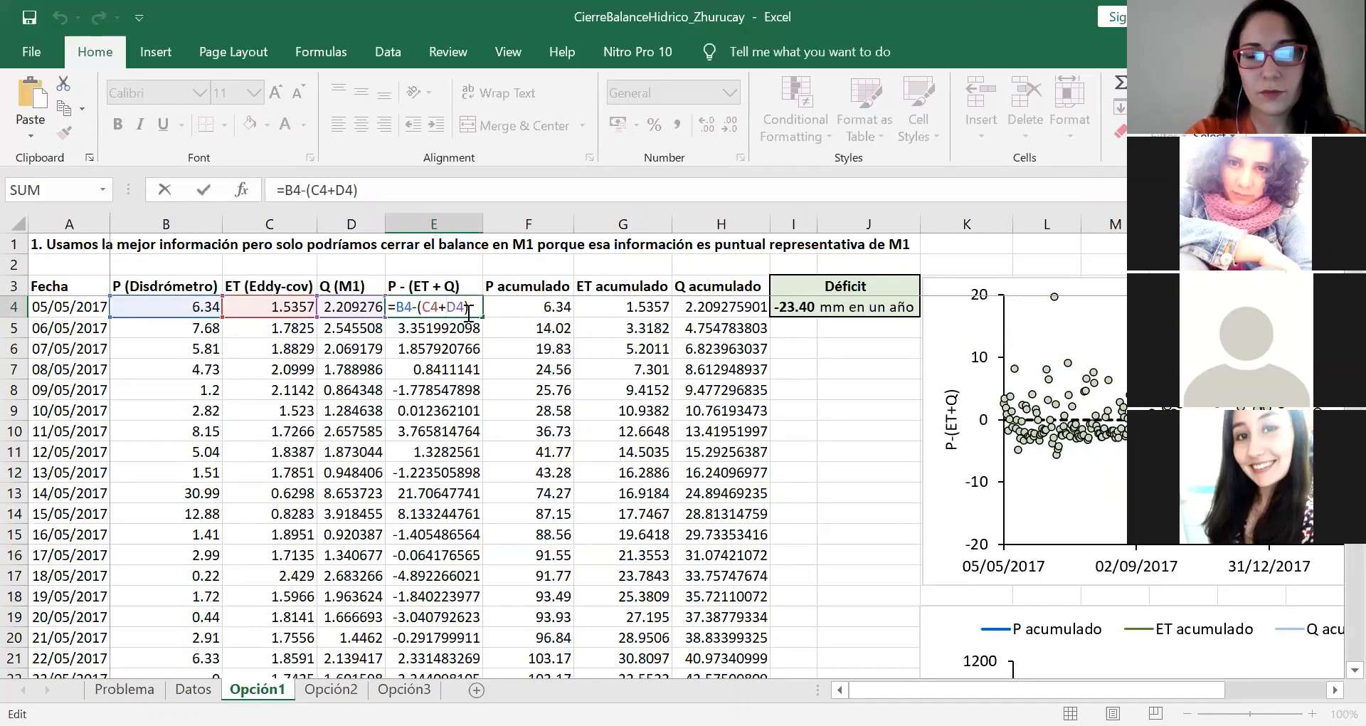
{"action": "key", "text": "Return"}
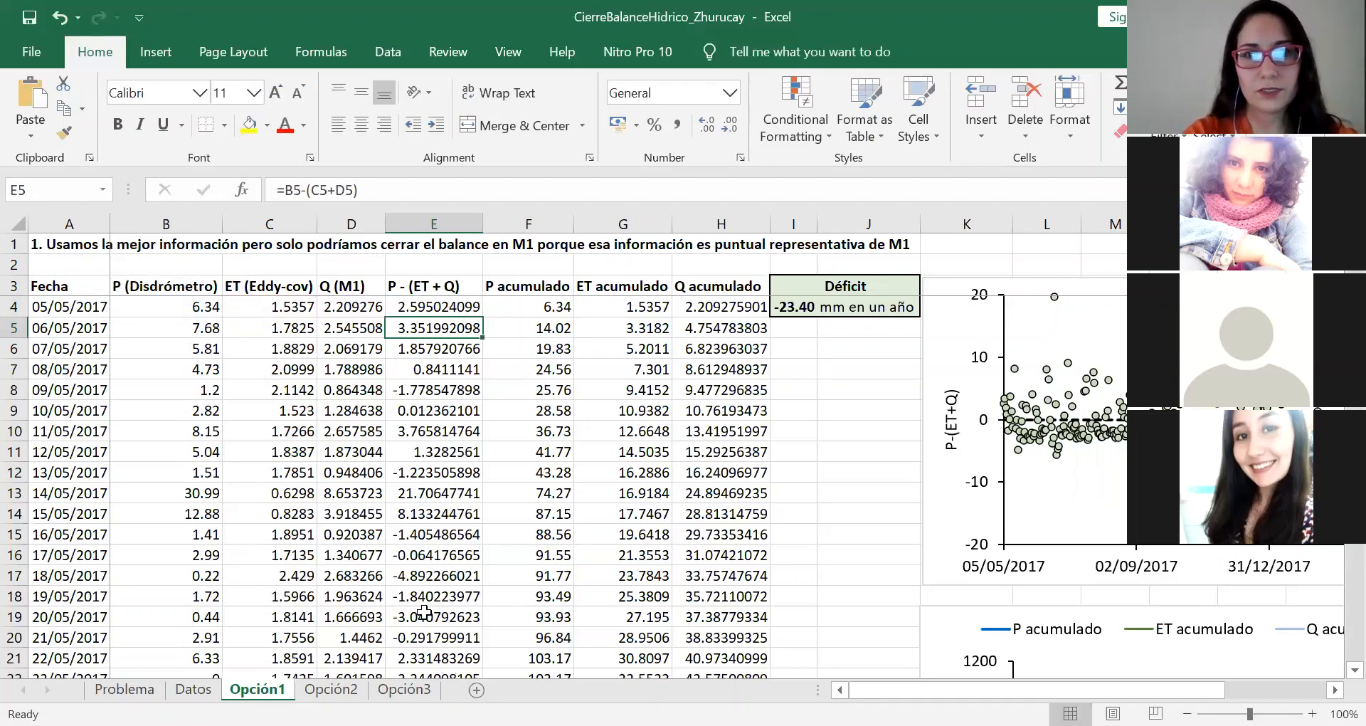
Step: Inspect the P acumulado formulas for the first three days to see how each daily rainfall is added
{"action": "left_click", "coordinate": [562, 302]}
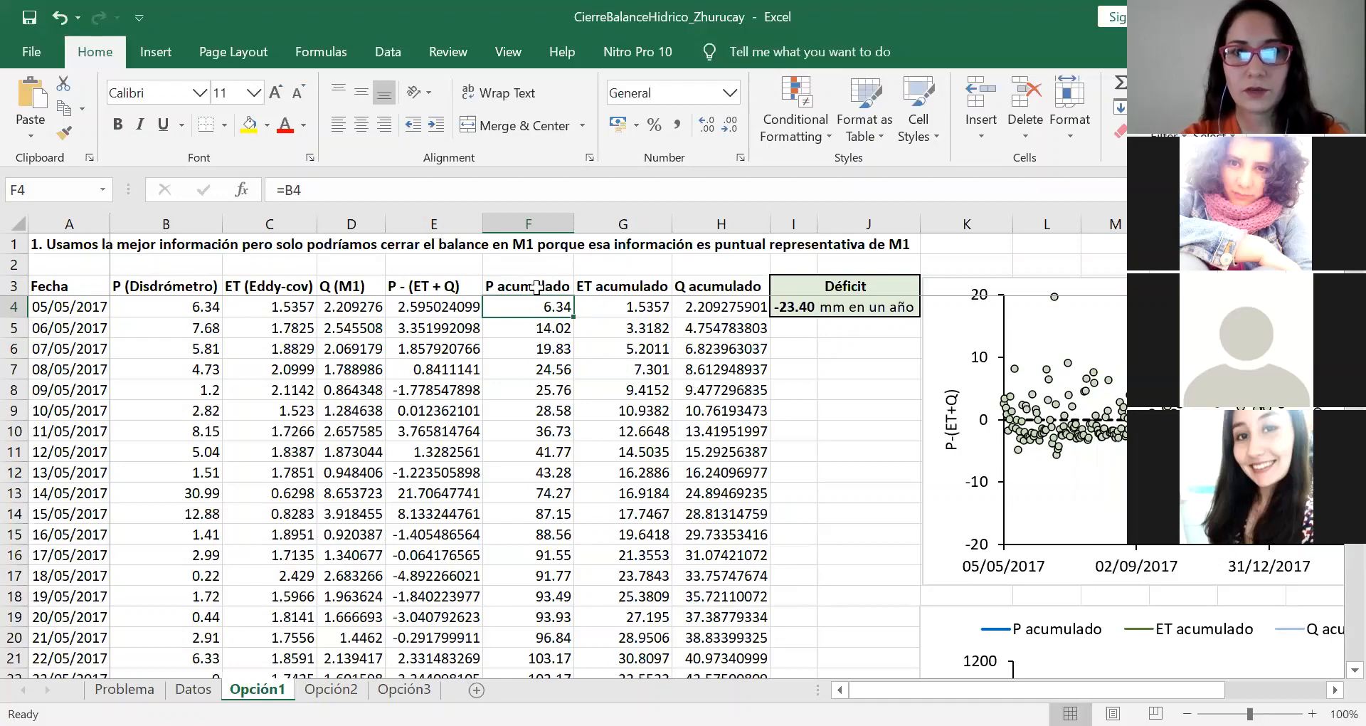
{"action": "double_click", "coordinate": [537, 305]}
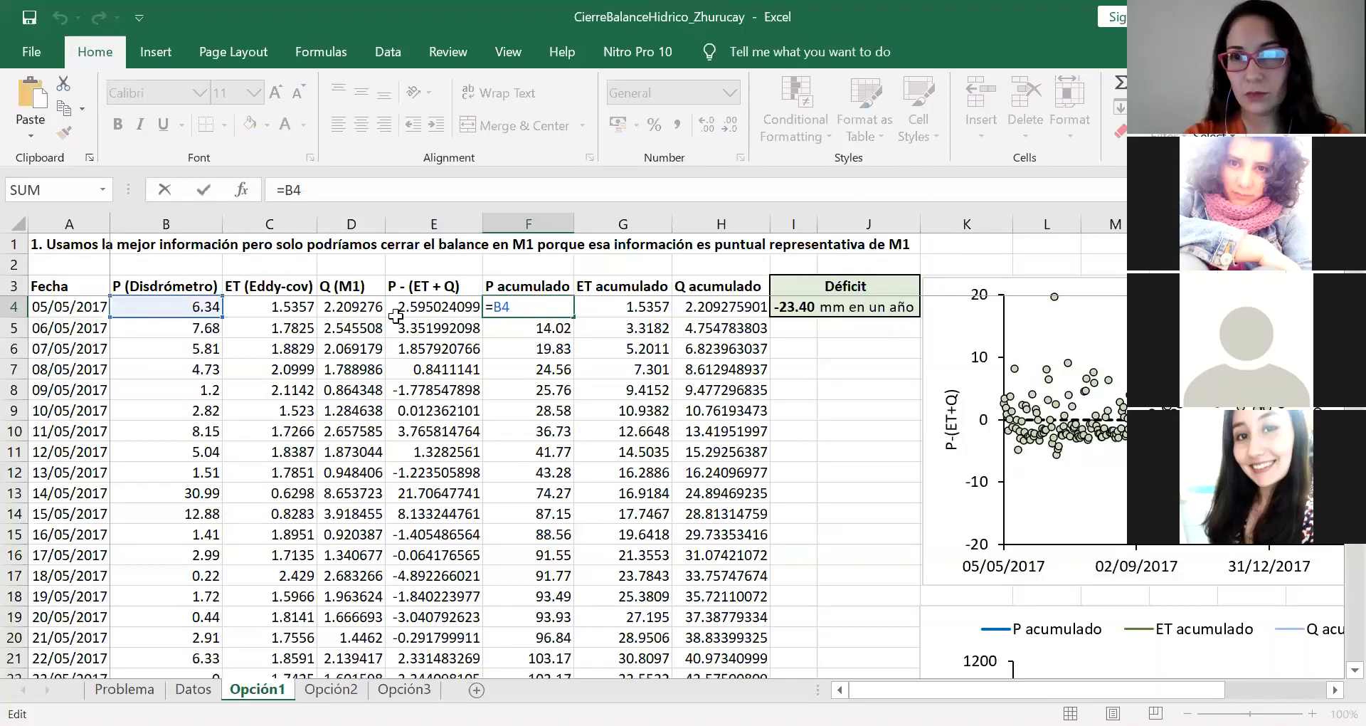
{"action": "key", "text": "Escape"}
{"action": "double_click", "coordinate": [520, 324]}
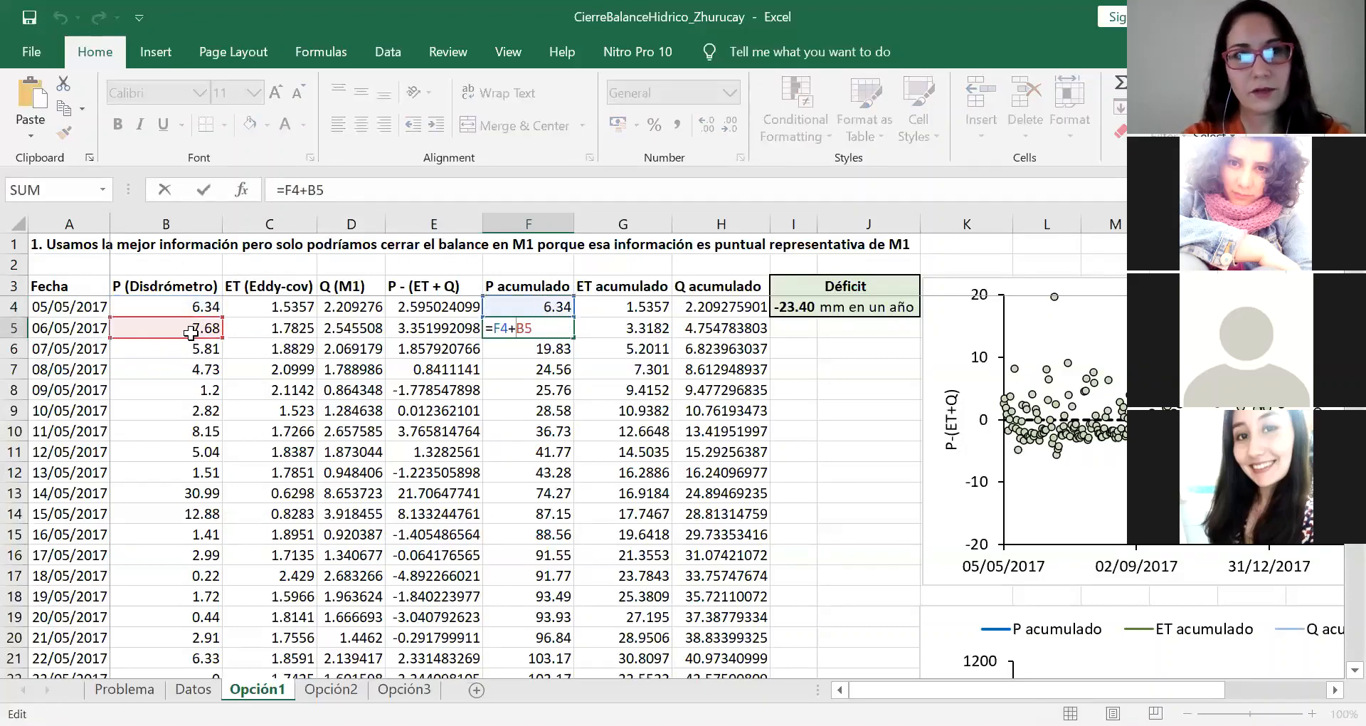
{"action": "key", "text": "Escape"}
{"action": "double_click", "coordinate": [545, 349]}
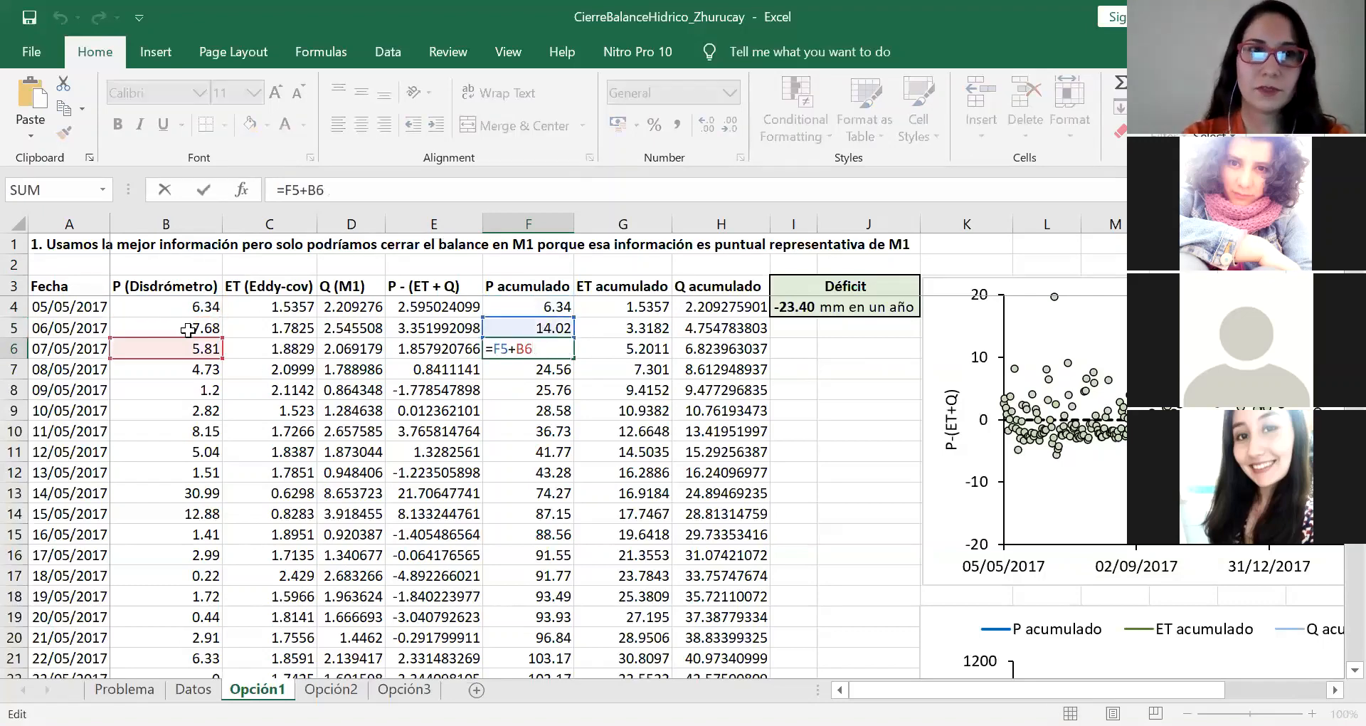
{"action": "key", "text": "Return"}
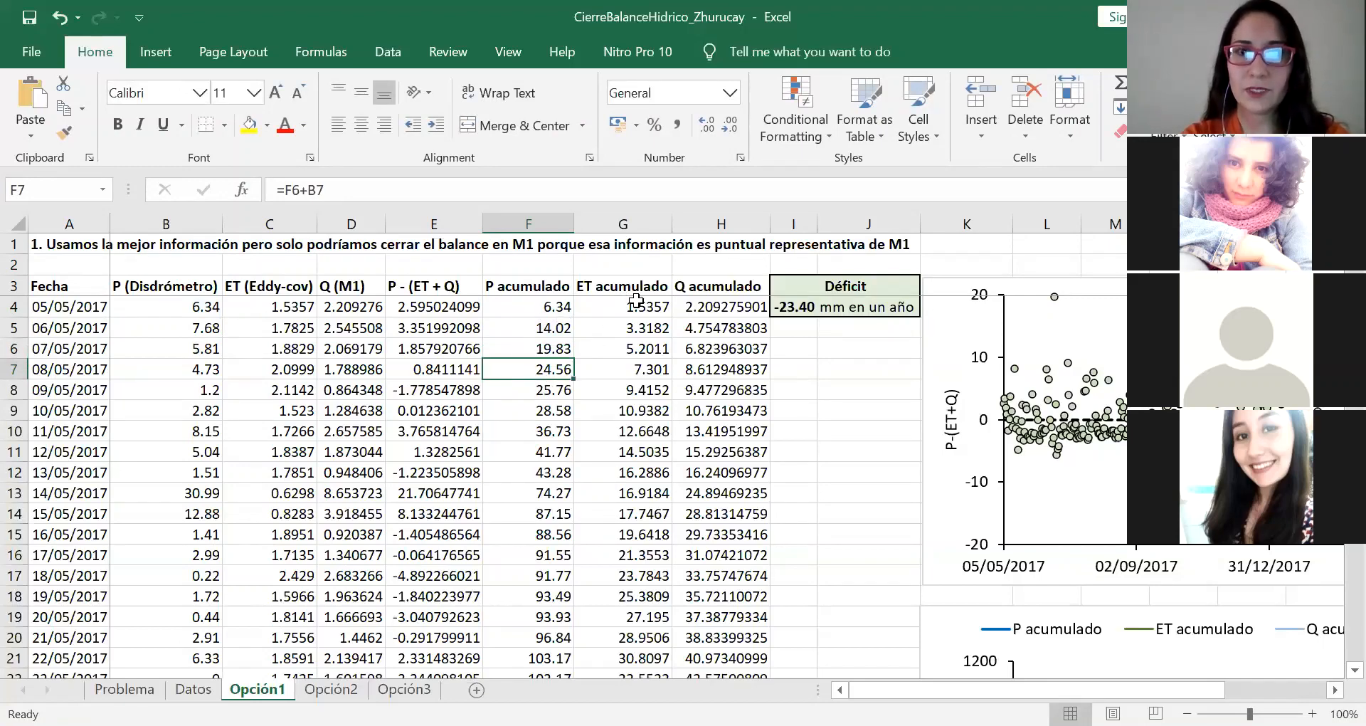
Step: Examine the first ET acumulado and Q acumulado values and inspect the formula behind the annual Déficit
{"action": "left_click_drag", "start_coordinate": [635, 301], "coordinate": [634, 410]}
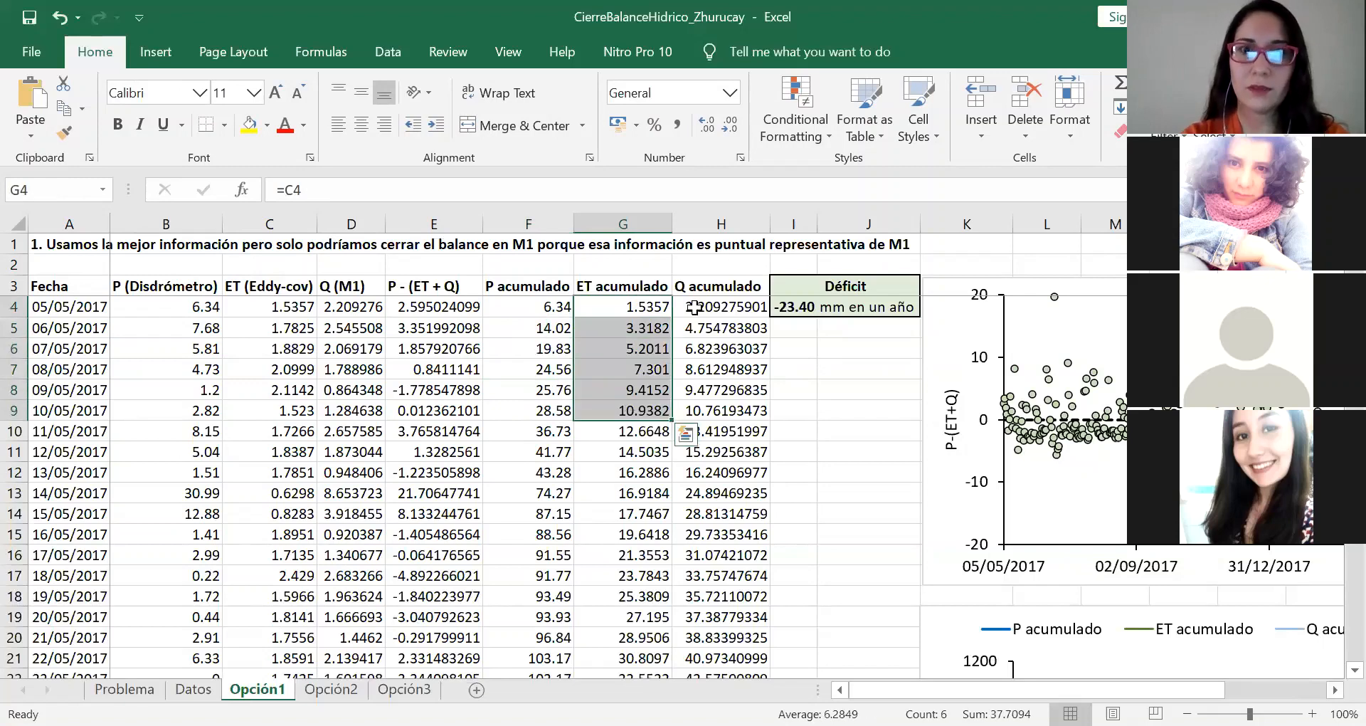
{"action": "left_click_drag", "start_coordinate": [710, 307], "coordinate": [706, 423]}
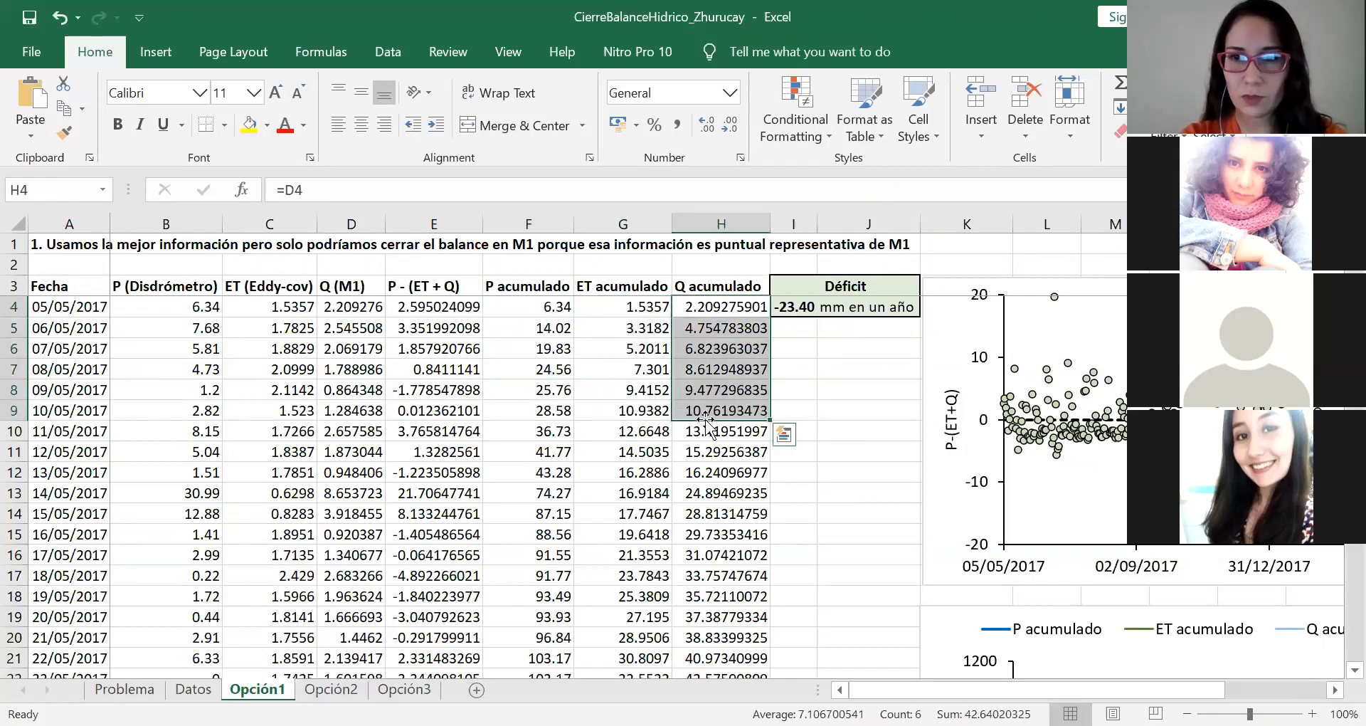
{"action": "double_click", "coordinate": [788, 306]}
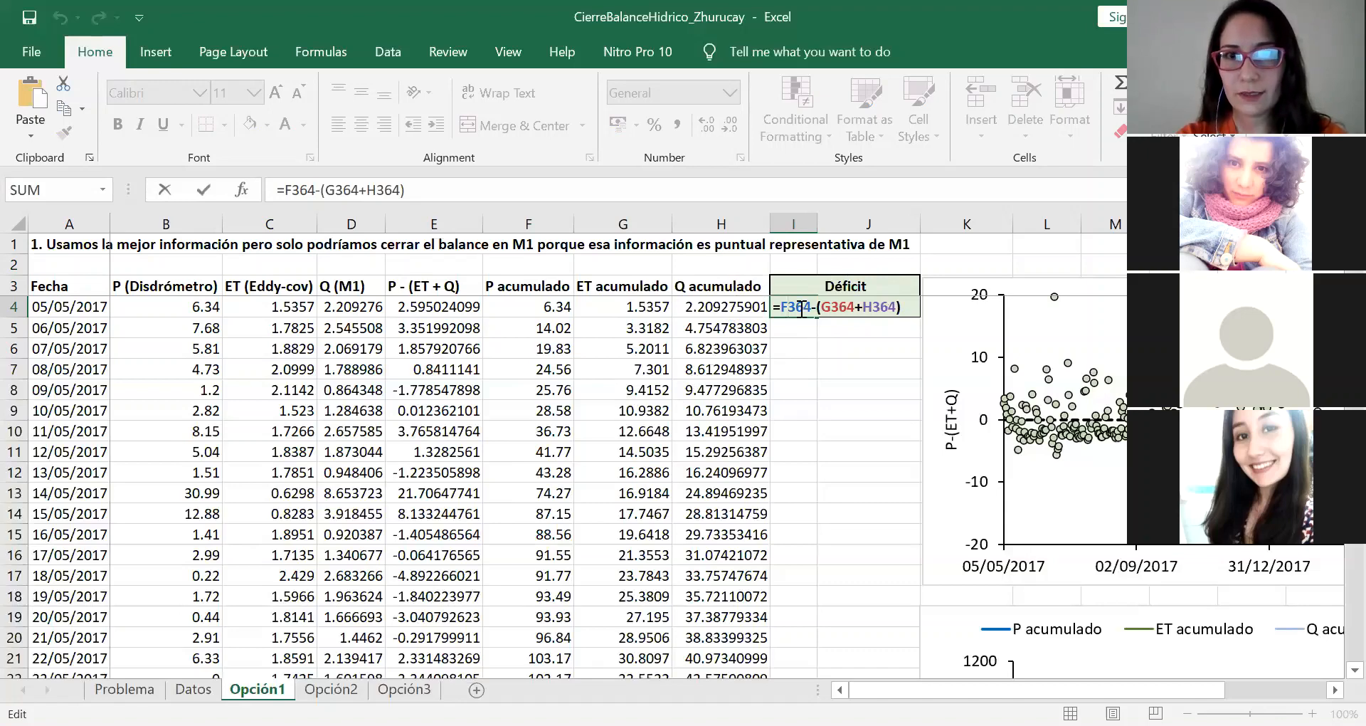
{"action": "key", "text": "Escape"}
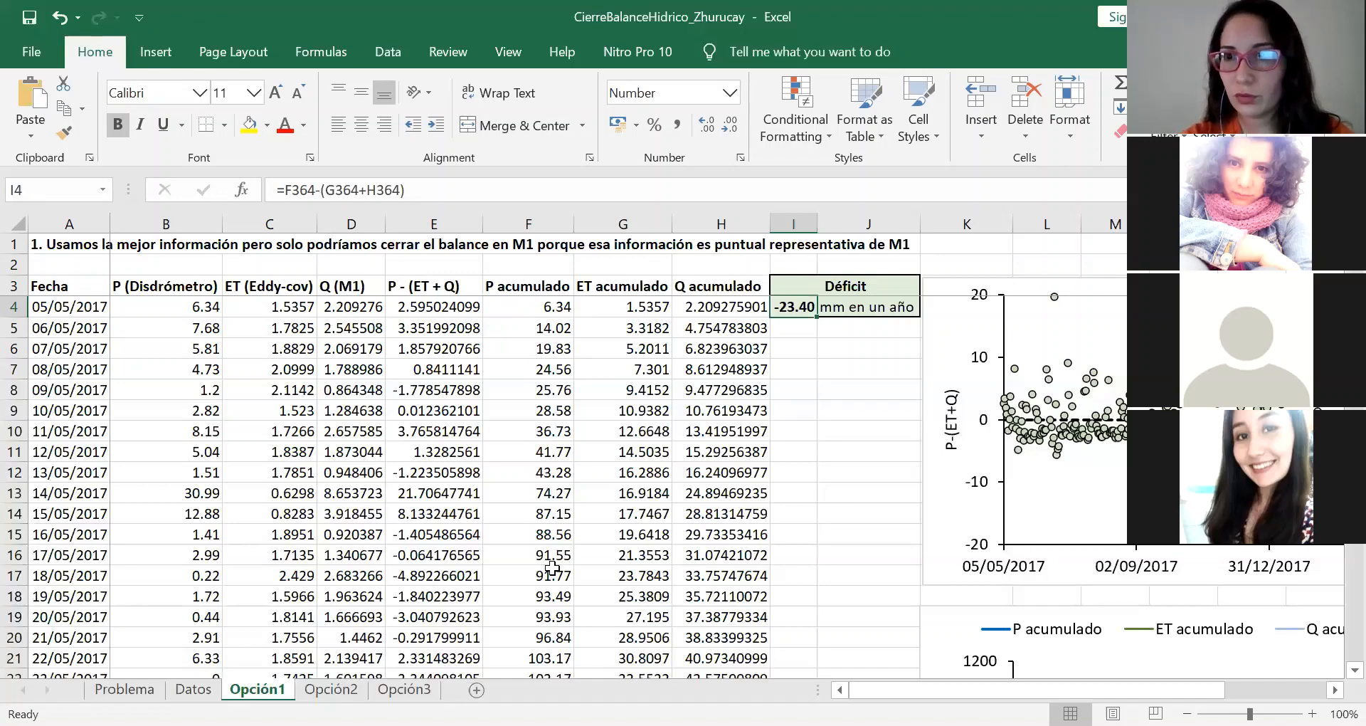
Step: Check the last day's accumulated P, ET and Q values that feed the Déficit, and return to the Déficit cell
{"action": "left_click", "coordinate": [527, 543]}
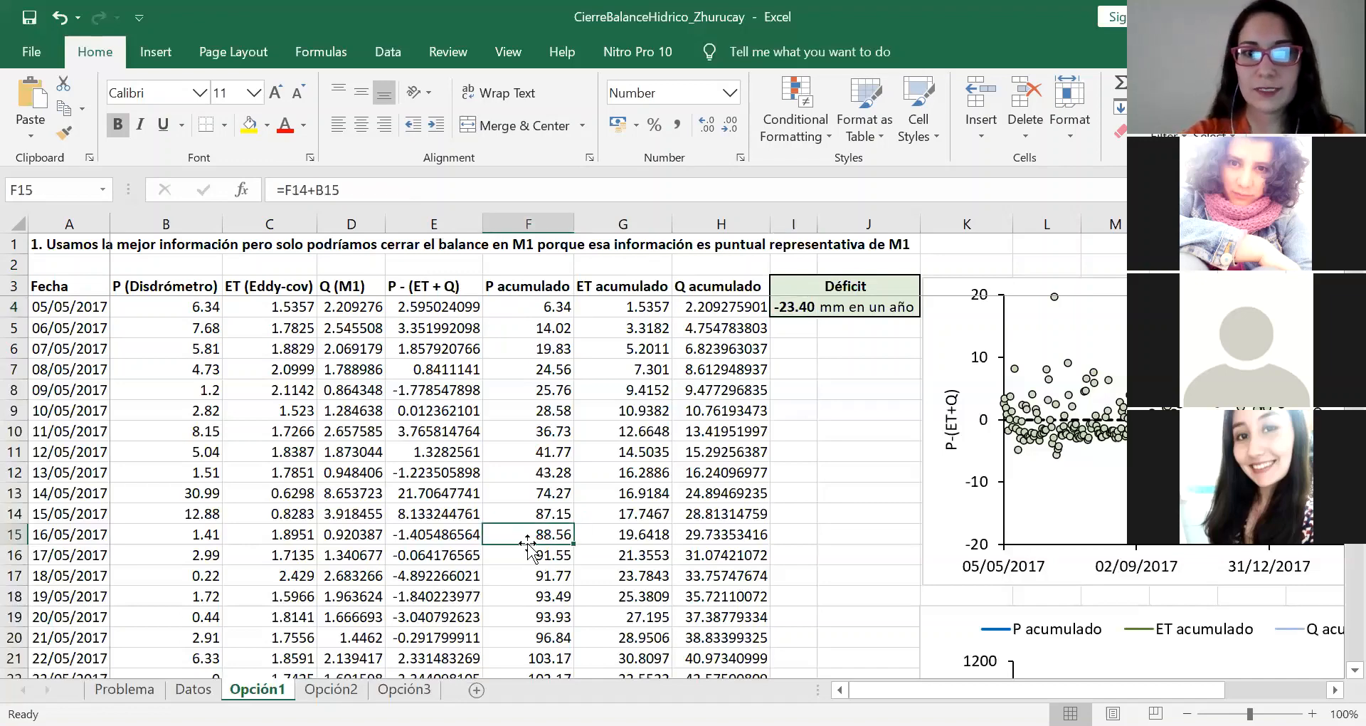
{"action": "key", "text": "ctrl+Down"}
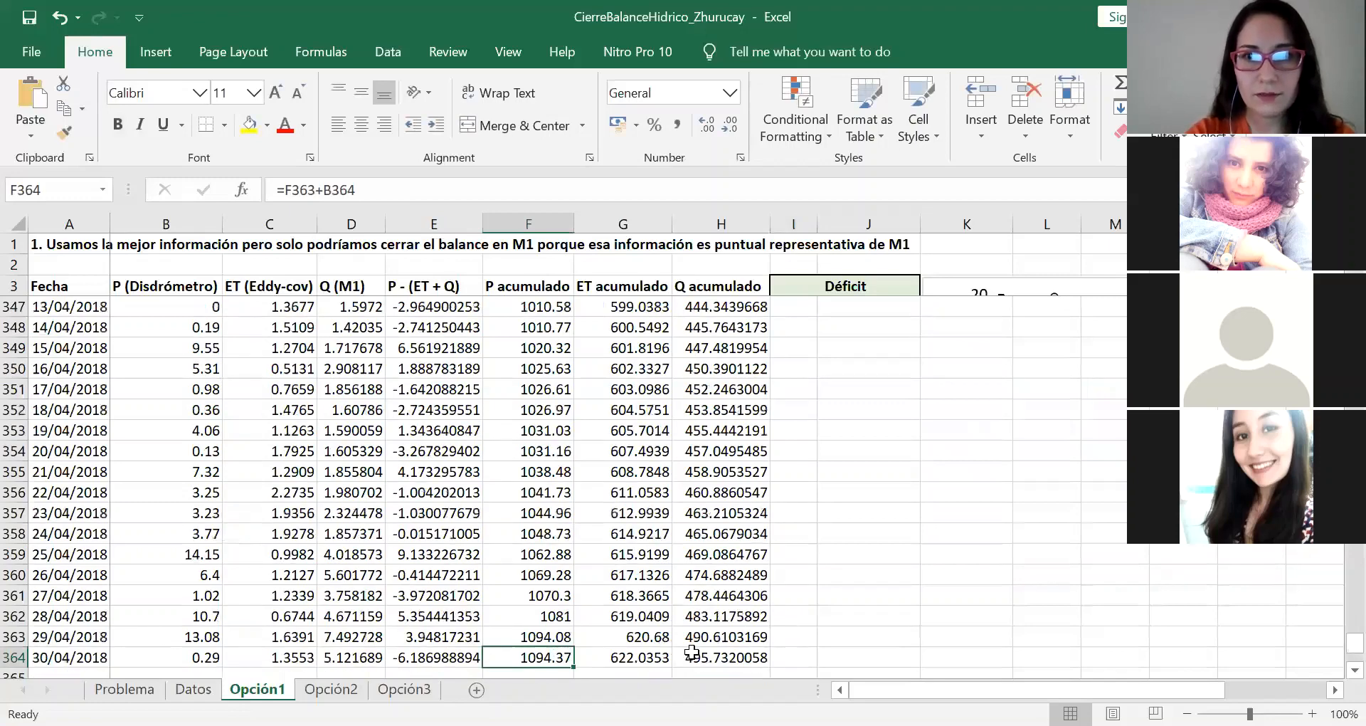
{"action": "left_click", "coordinate": [691, 652], "text": "shift"}
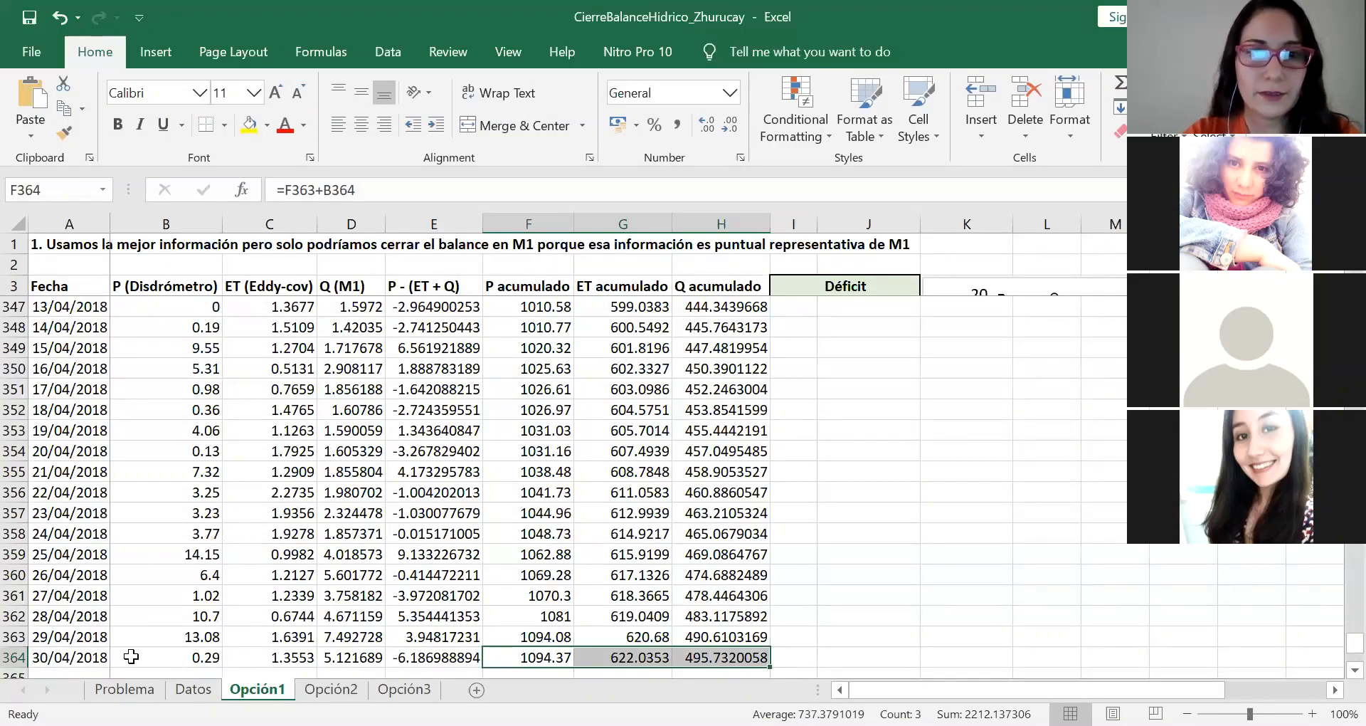
{"action": "key", "text": "ctrl+Up"}
{"action": "key", "text": "Down"}
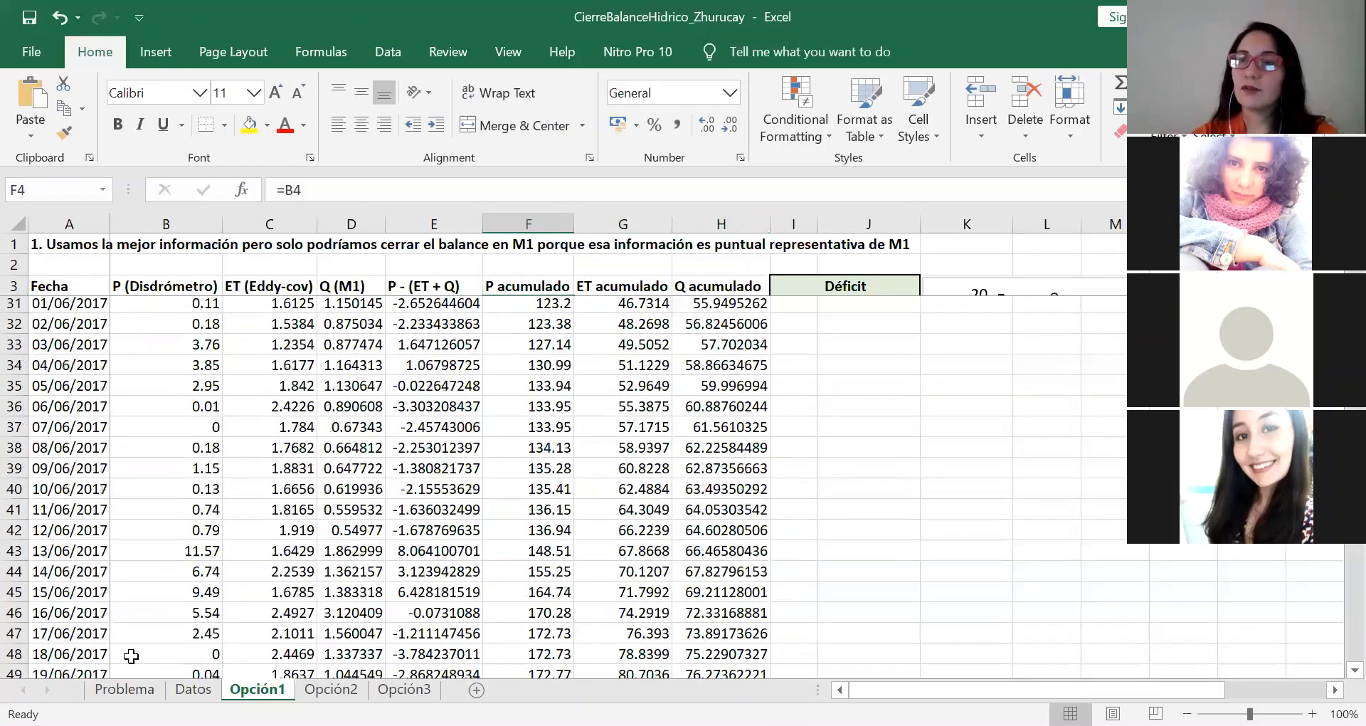
{"action": "key", "text": "Right"}
{"action": "key", "text": "Right"}
{"action": "key", "text": "Right"}
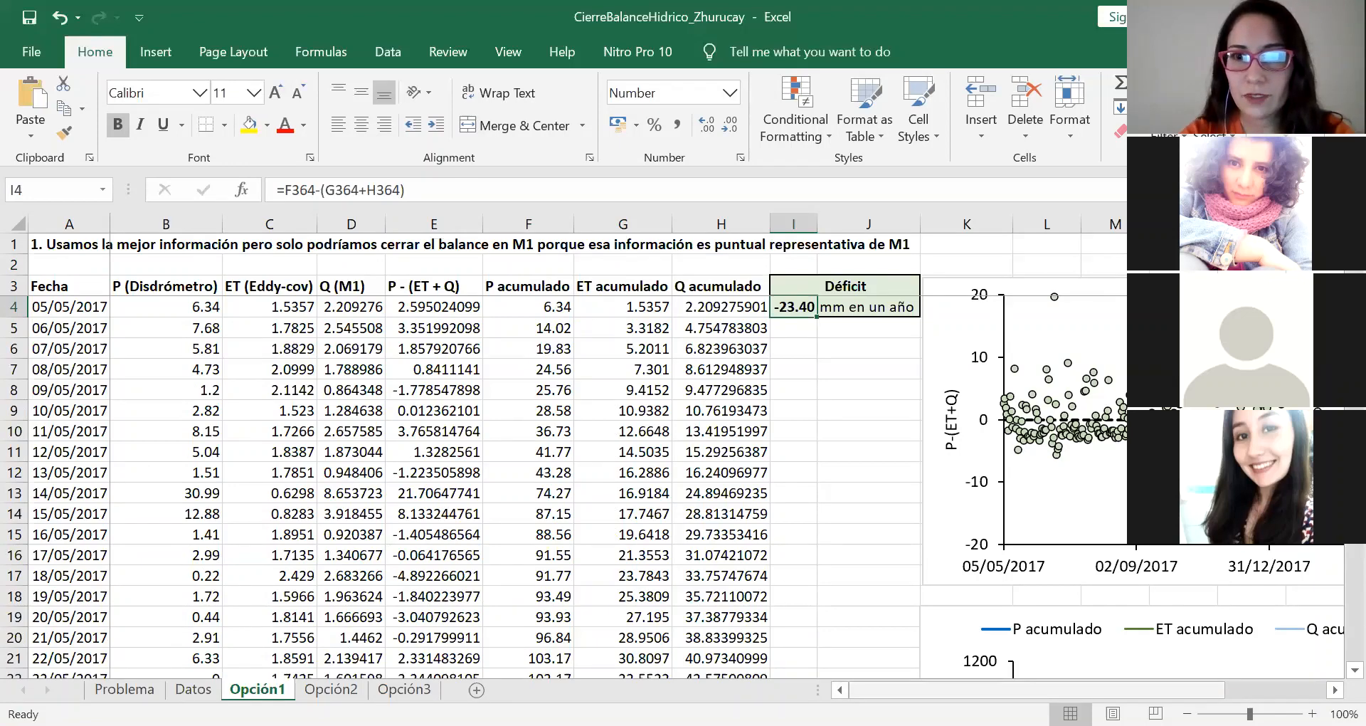
Step: Examine the daily P-(ET+Q) scatter chart together with its source column and the annual Déficit
{"action": "left_click_drag", "start_coordinate": [1035, 689], "coordinate": [1112, 690]}
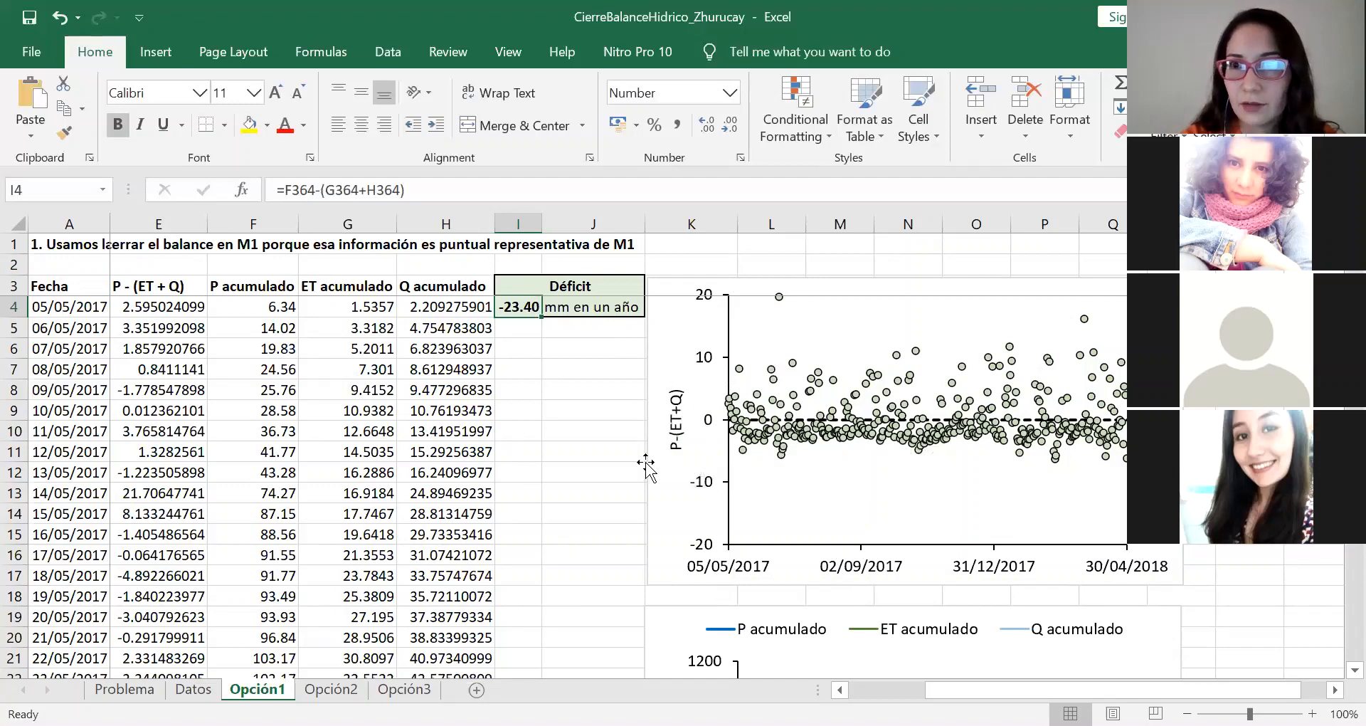
{"action": "left_click", "coordinate": [163, 306]}
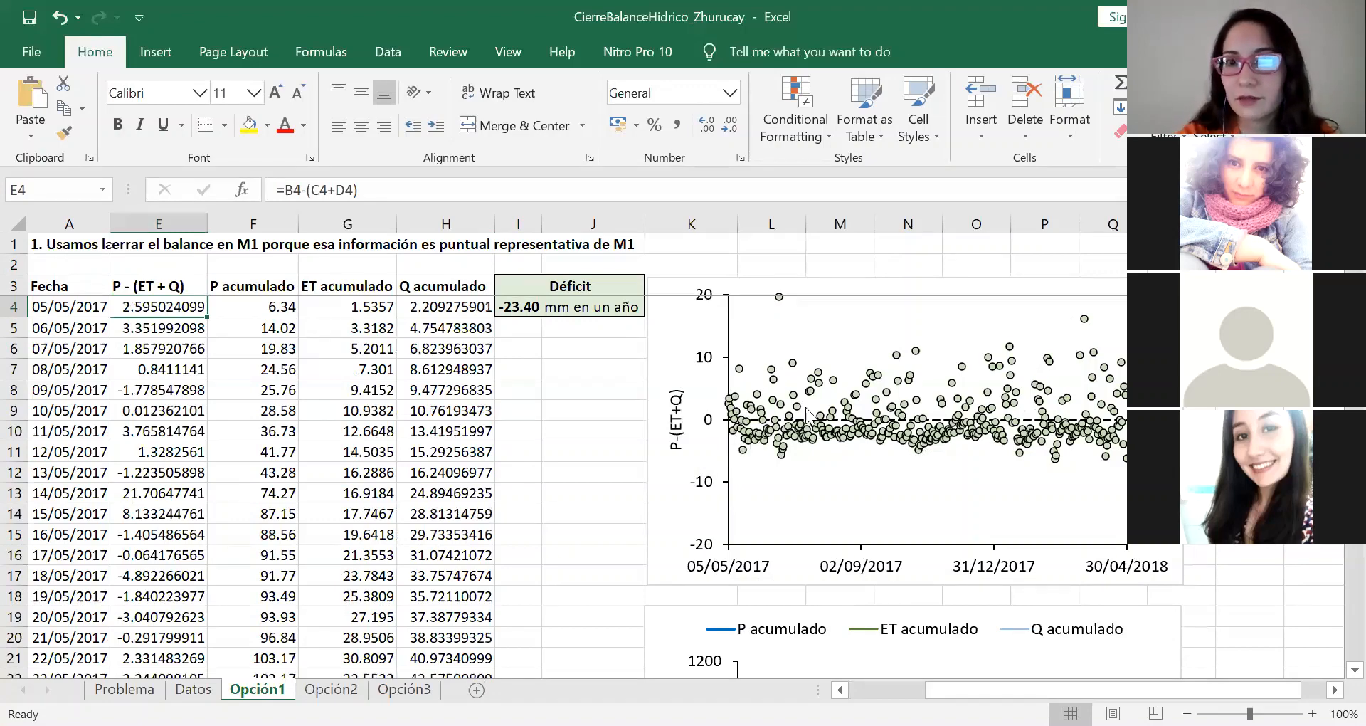
{"action": "left_click", "coordinate": [511, 305]}
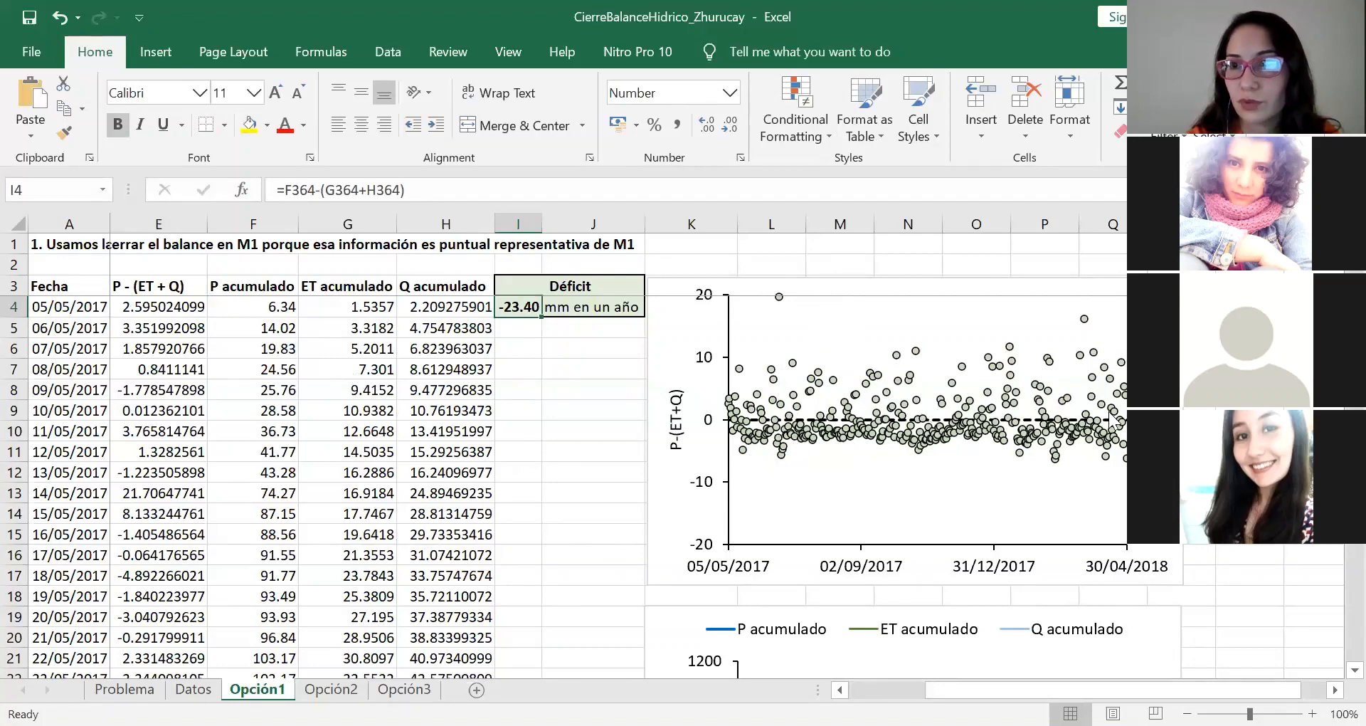
{"action": "mouse_move", "coordinate": [805, 434]}
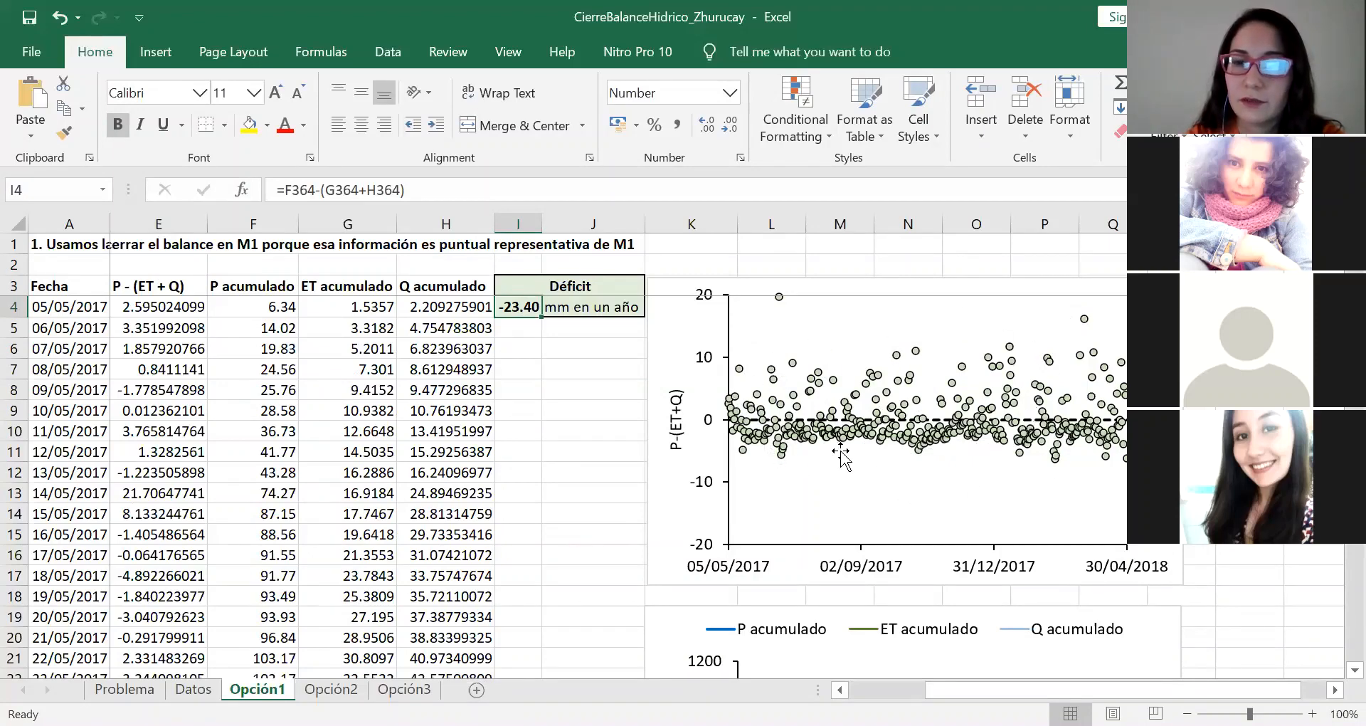
Step: Examine the P, ET and Q acumulado curves over the year and compare them with the daily balance chart and Déficit
{"action": "scroll", "coordinate": [841, 456], "scroll_direction": "down", "scroll_amount": 1}
{"action": "scroll", "coordinate": [842, 455], "scroll_direction": "down", "scroll_amount": 2}
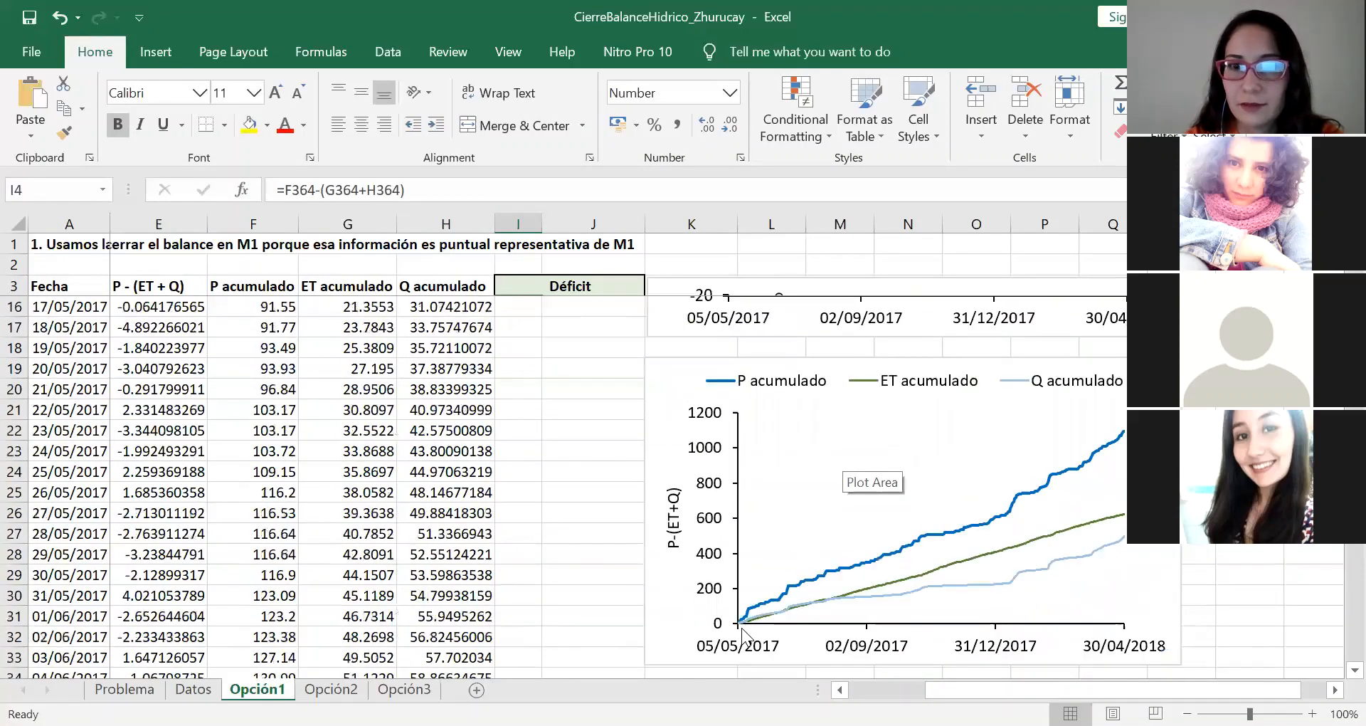
{"action": "scroll", "coordinate": [754, 627], "scroll_direction": "down", "scroll_amount": 2}
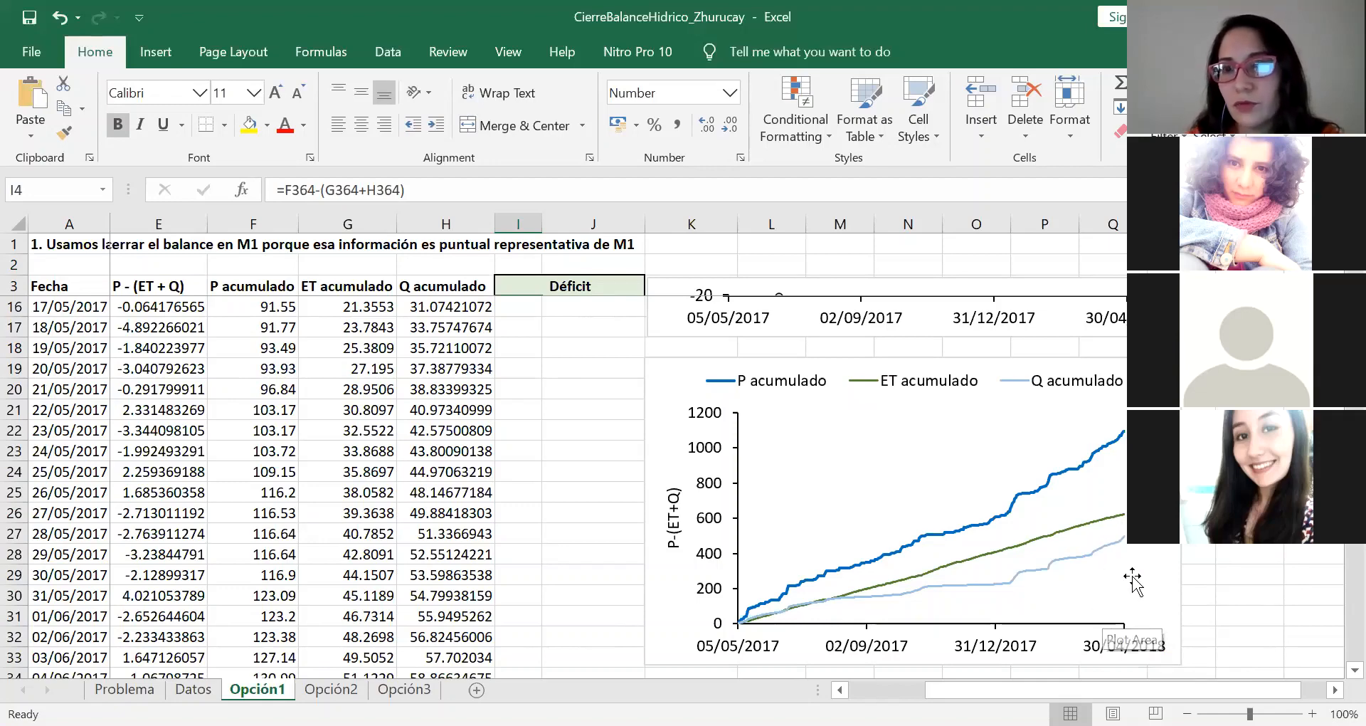
{"action": "scroll", "coordinate": [265, 461], "scroll_direction": "up", "scroll_amount": 1}
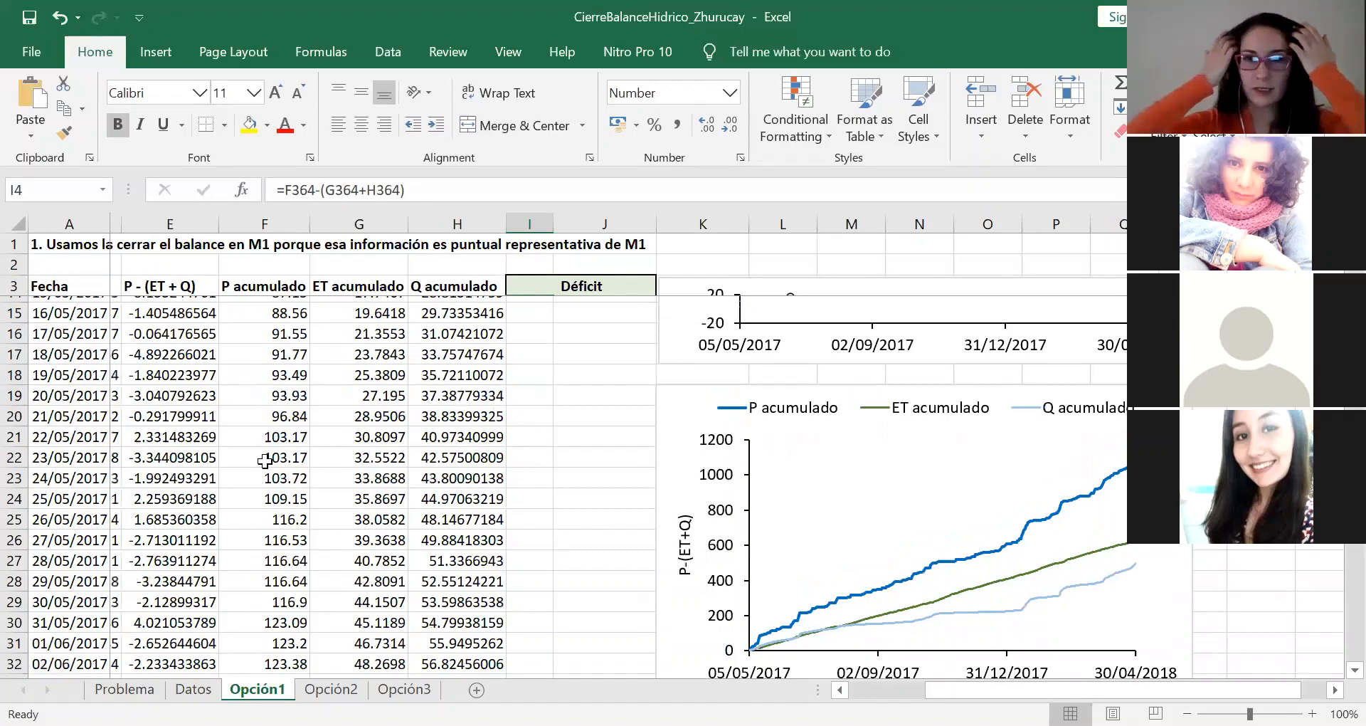
{"action": "scroll", "coordinate": [265, 461], "scroll_direction": "up", "scroll_amount": 4}
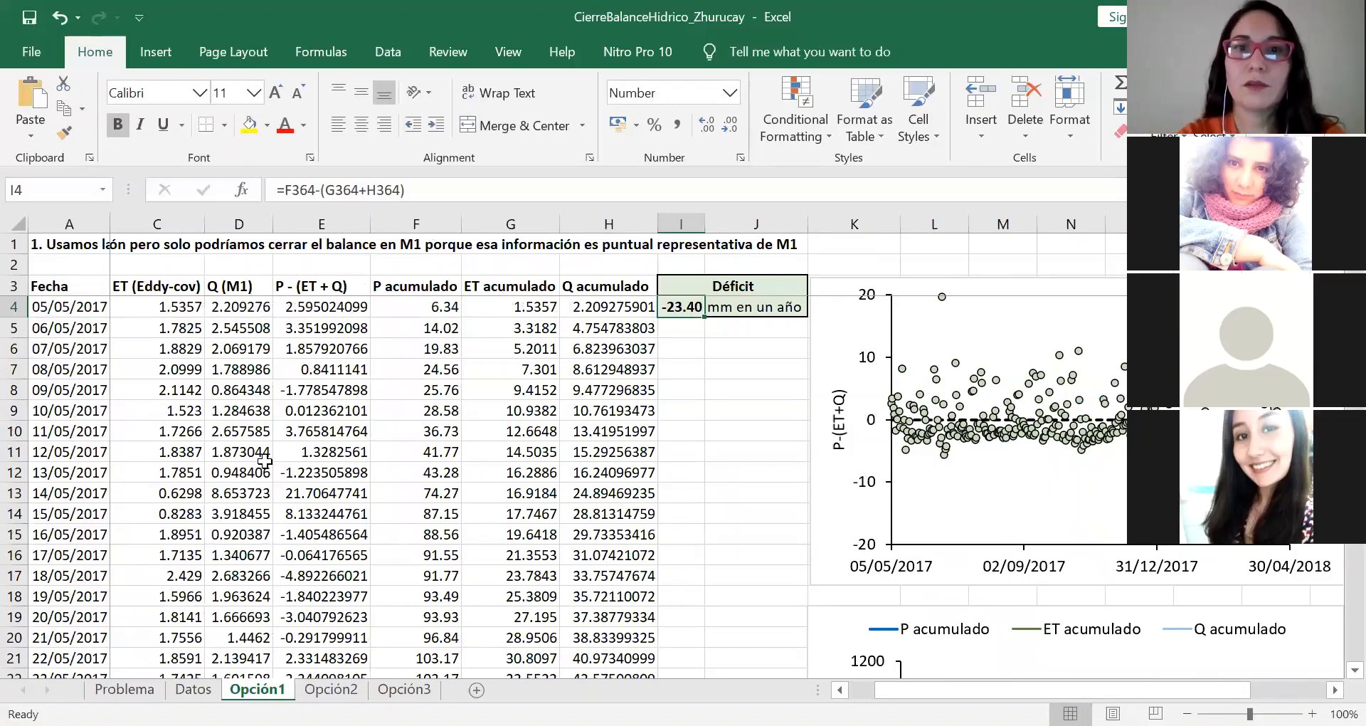
{"action": "scroll", "coordinate": [482, 545], "scroll_direction": "down", "scroll_amount": 2}
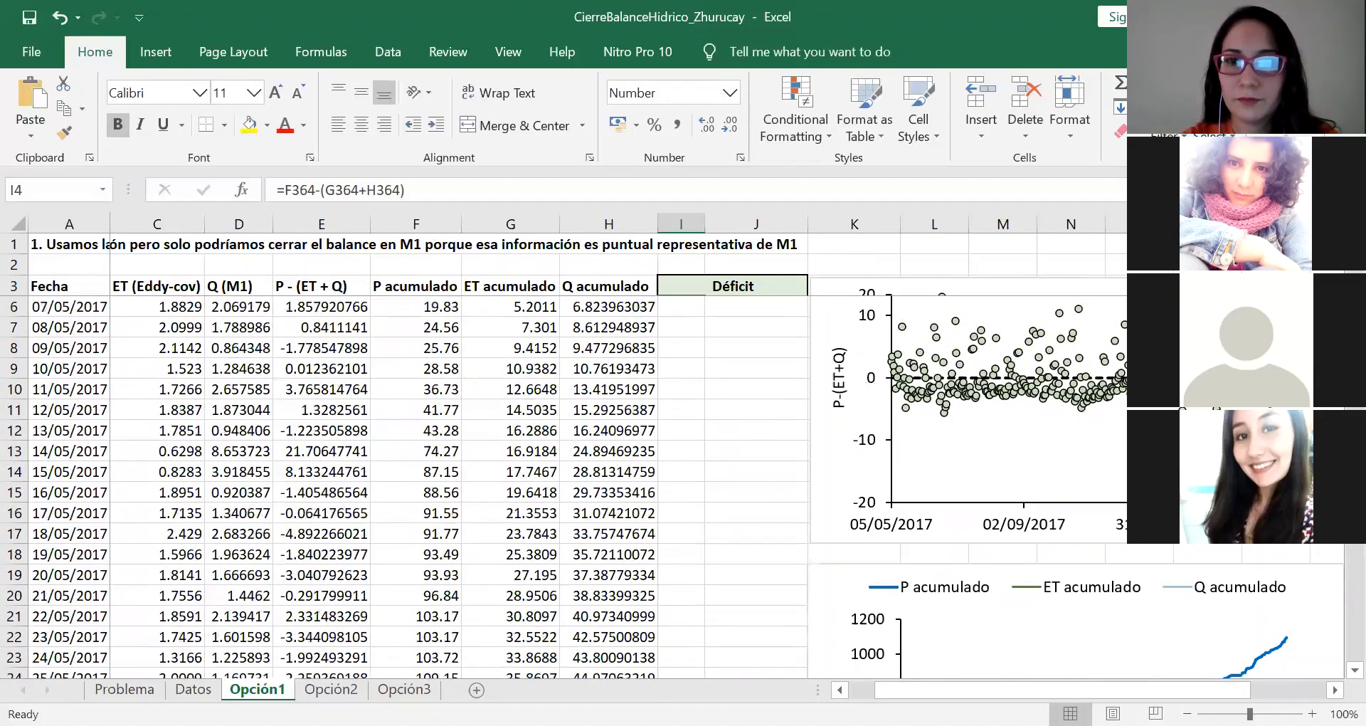
{"action": "scroll", "coordinate": [980, 569], "scroll_direction": "down", "scroll_amount": 1}
{"action": "scroll", "coordinate": [980, 569], "scroll_direction": "right", "scroll_amount": 2}
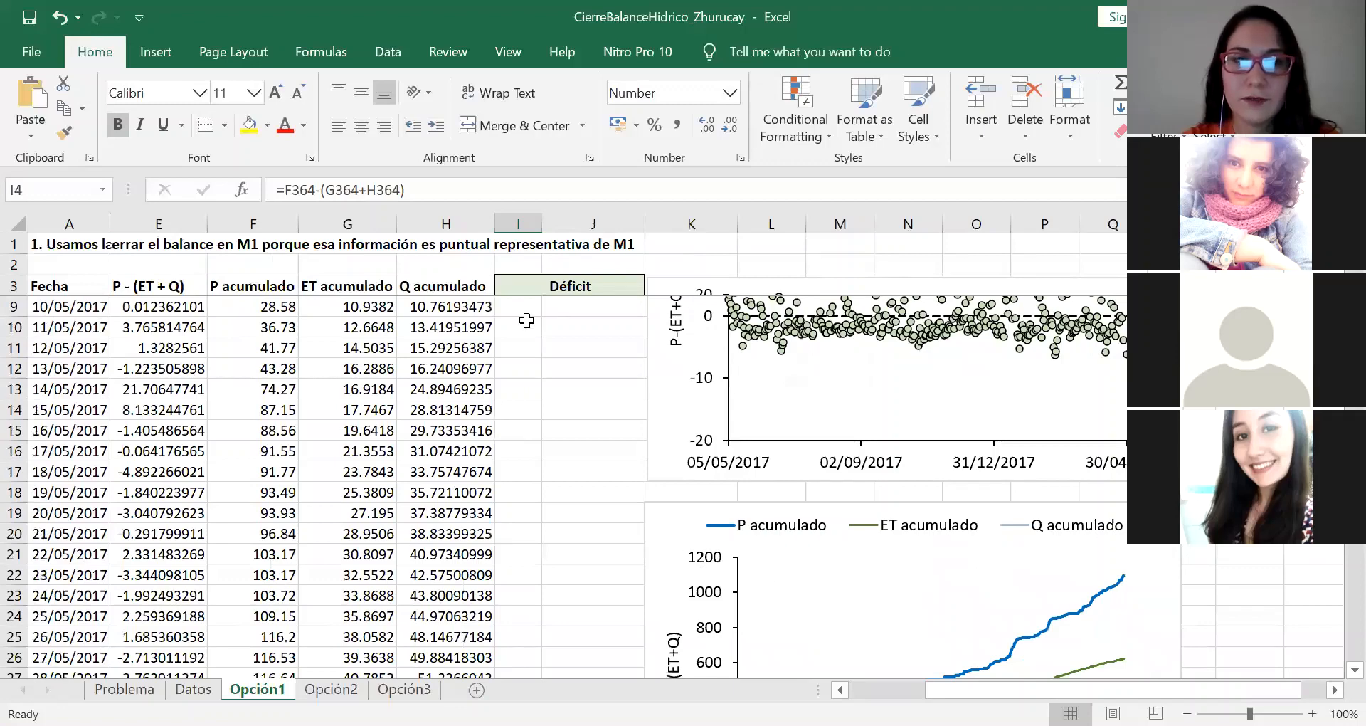
{"action": "scroll", "coordinate": [527, 320], "scroll_direction": "up", "scroll_amount": 2}
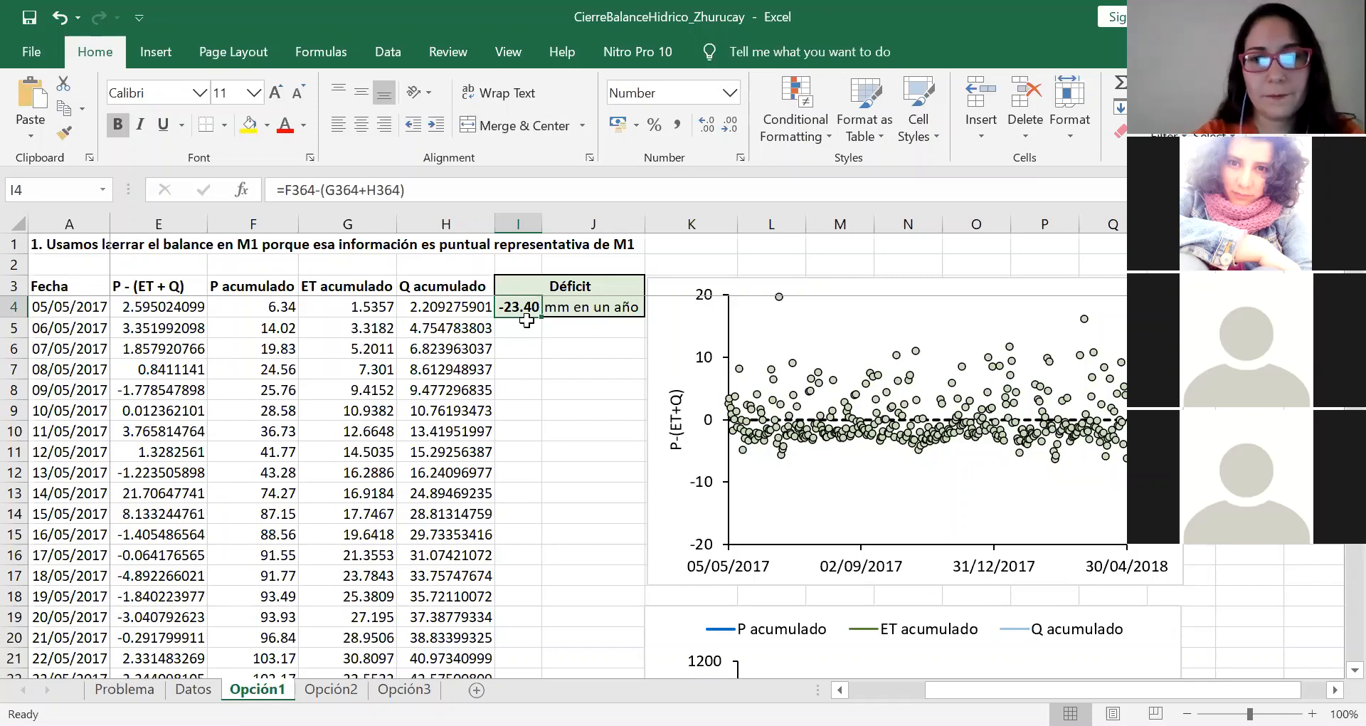
Step: Open the Opción2 sheet and examine its P (Thiesen), ET (Eddy-cov) and Q (M4) columns up to P - (ET + Q)
{"action": "left_click", "coordinate": [331, 688]}
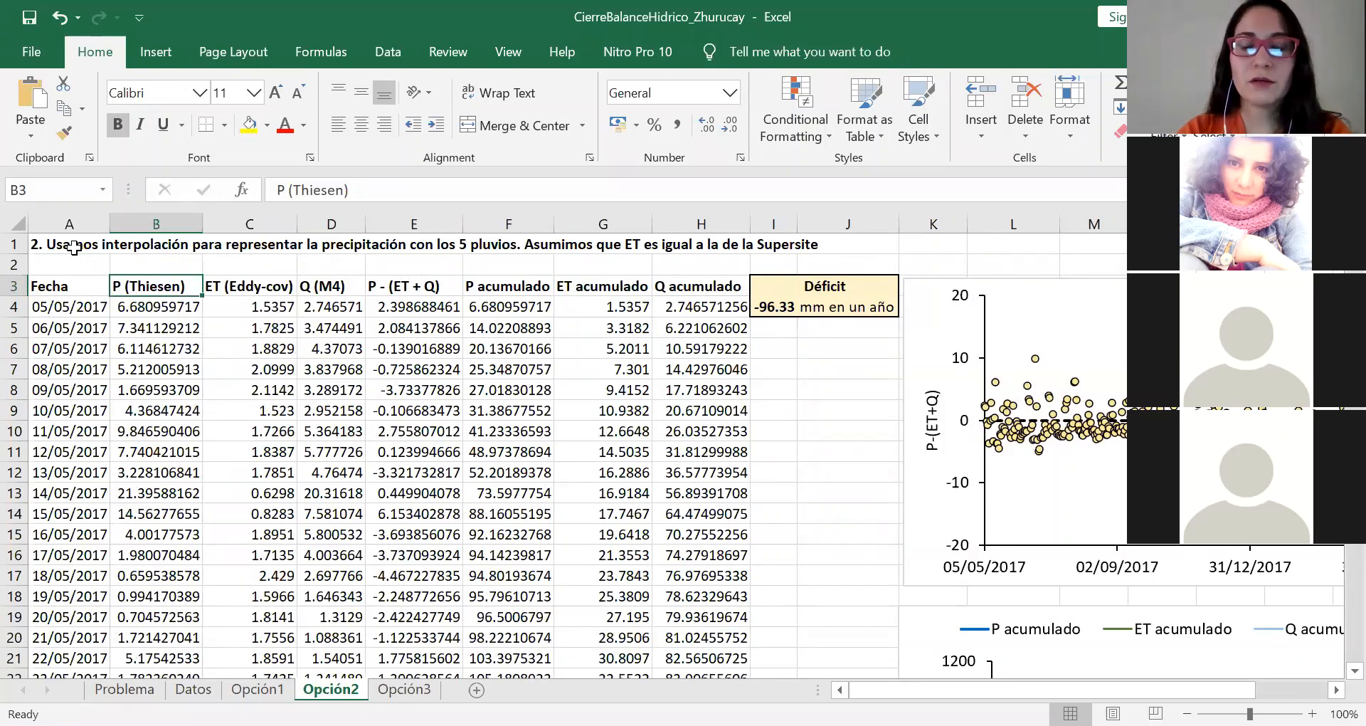
{"action": "key", "text": "Down"}
{"action": "key", "text": "Right"}
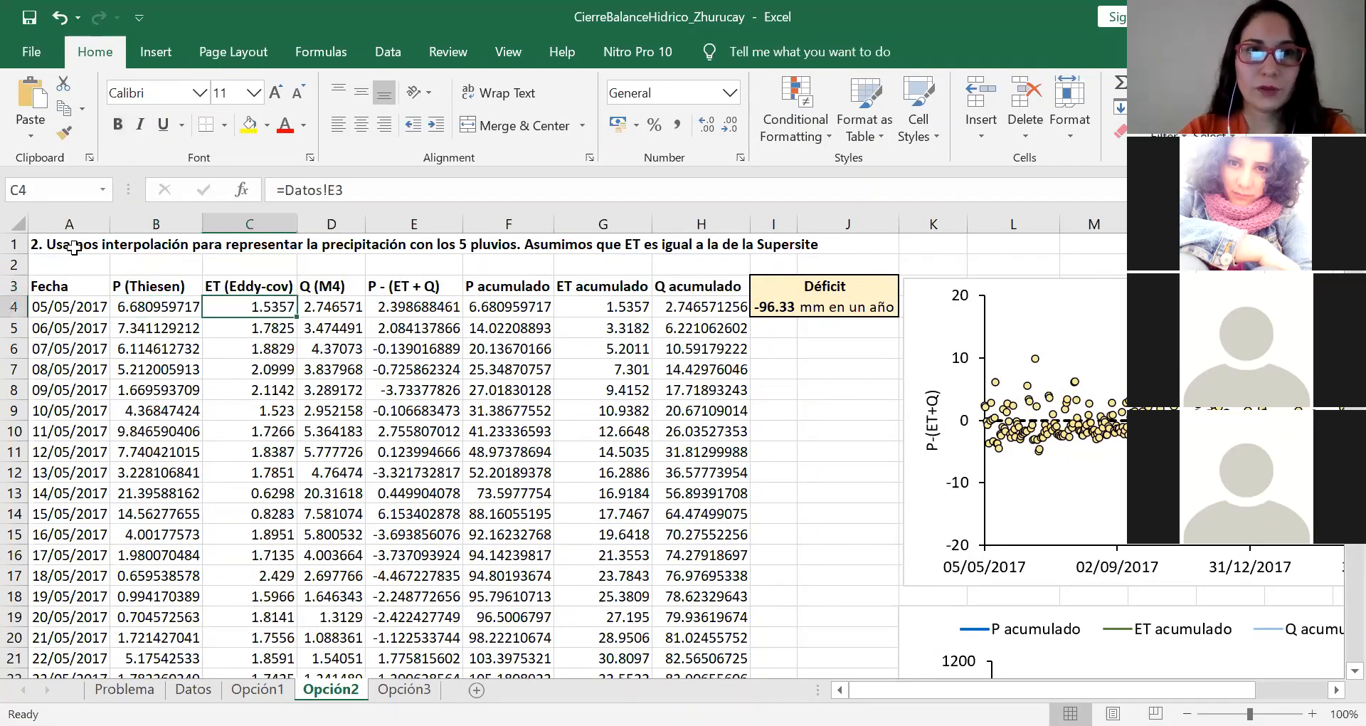
{"action": "key", "text": "Up"}
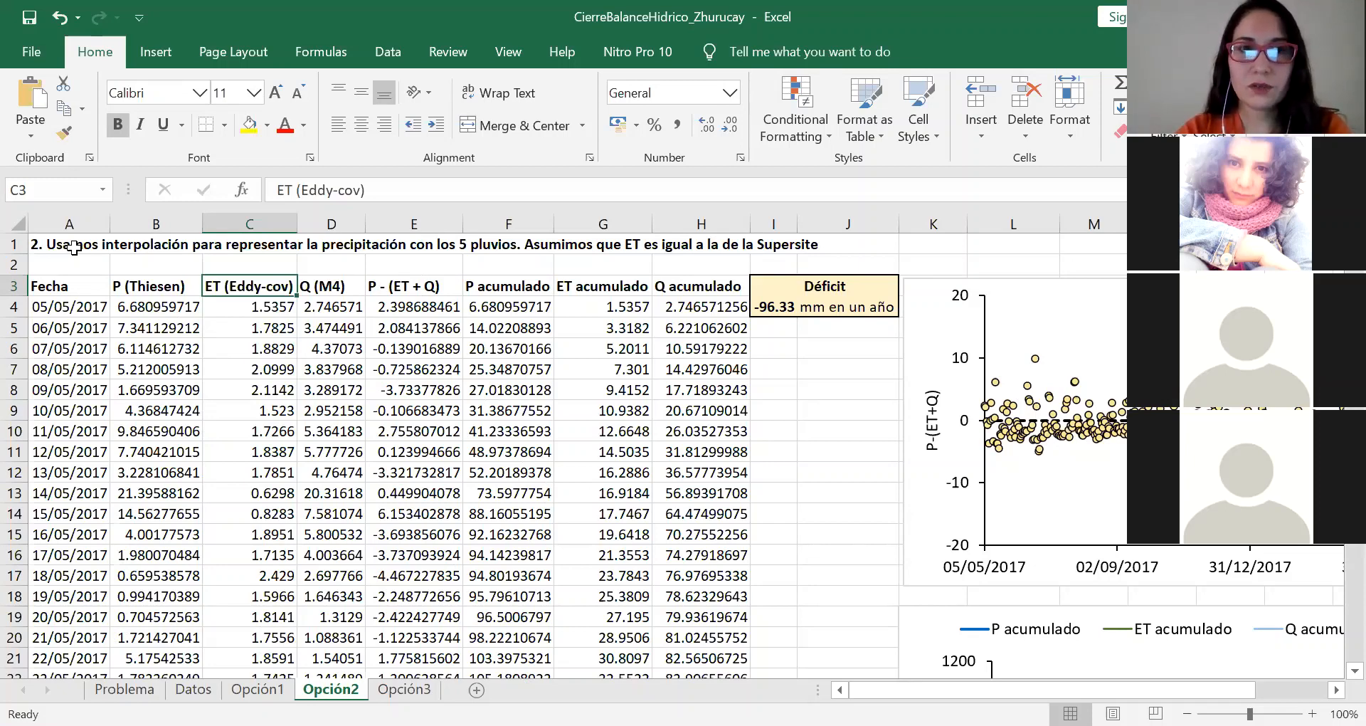
{"action": "key", "text": "Right"}
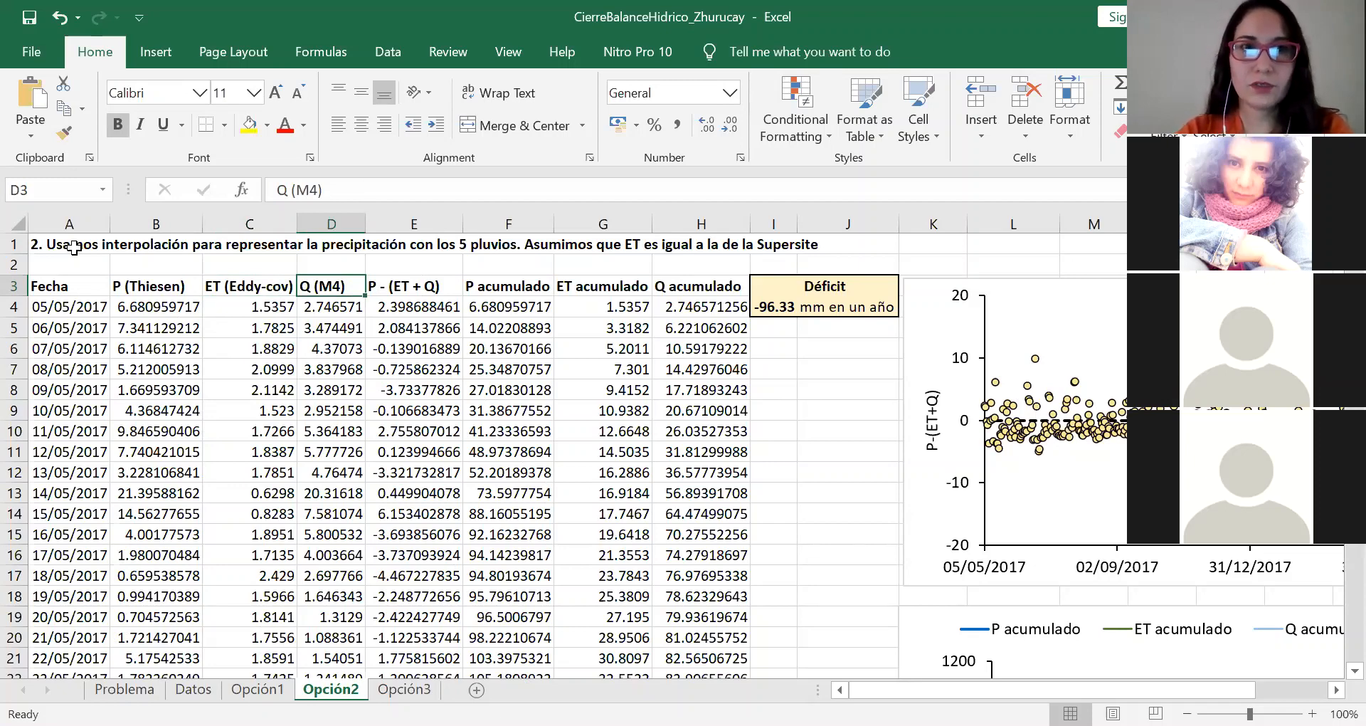
{"action": "key", "text": "Right"}
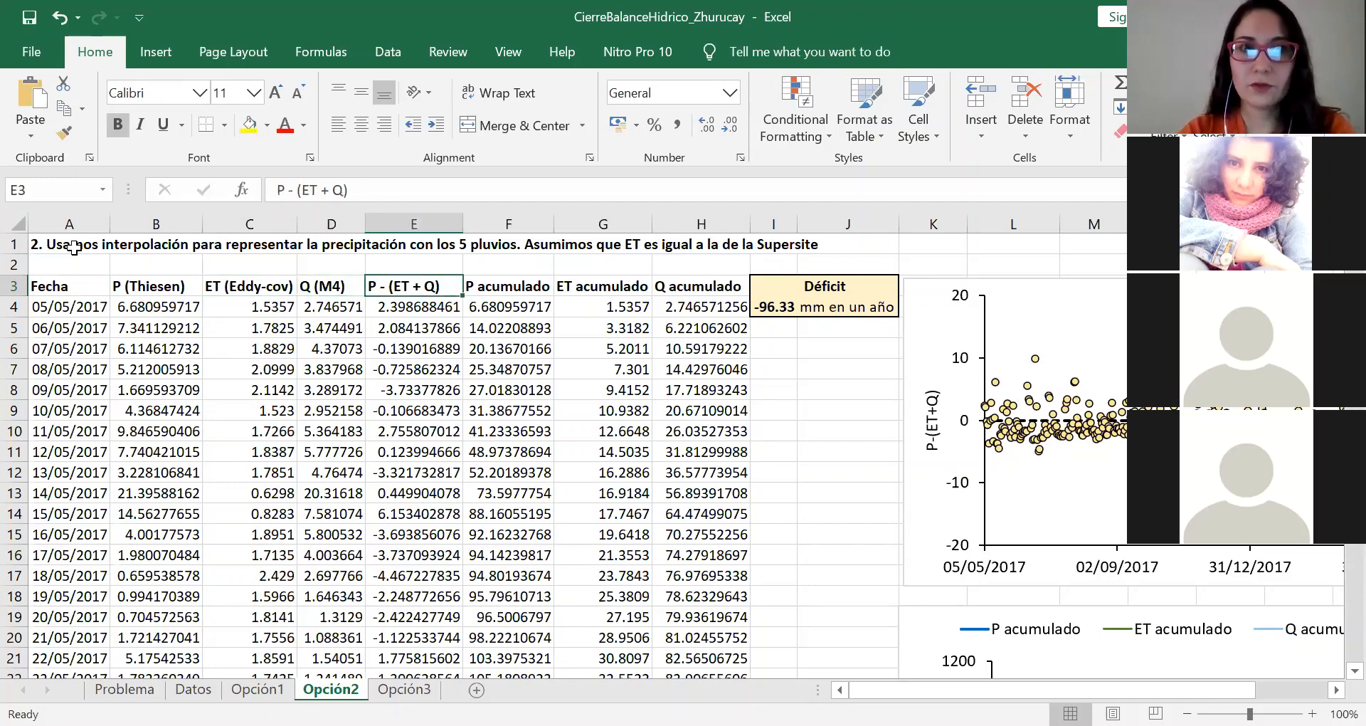
Step: Inspect the first day's P - (ET + Q) formula in Opción2 and check the first P acumulado and ET acumulado values
{"action": "key", "text": "Down"}
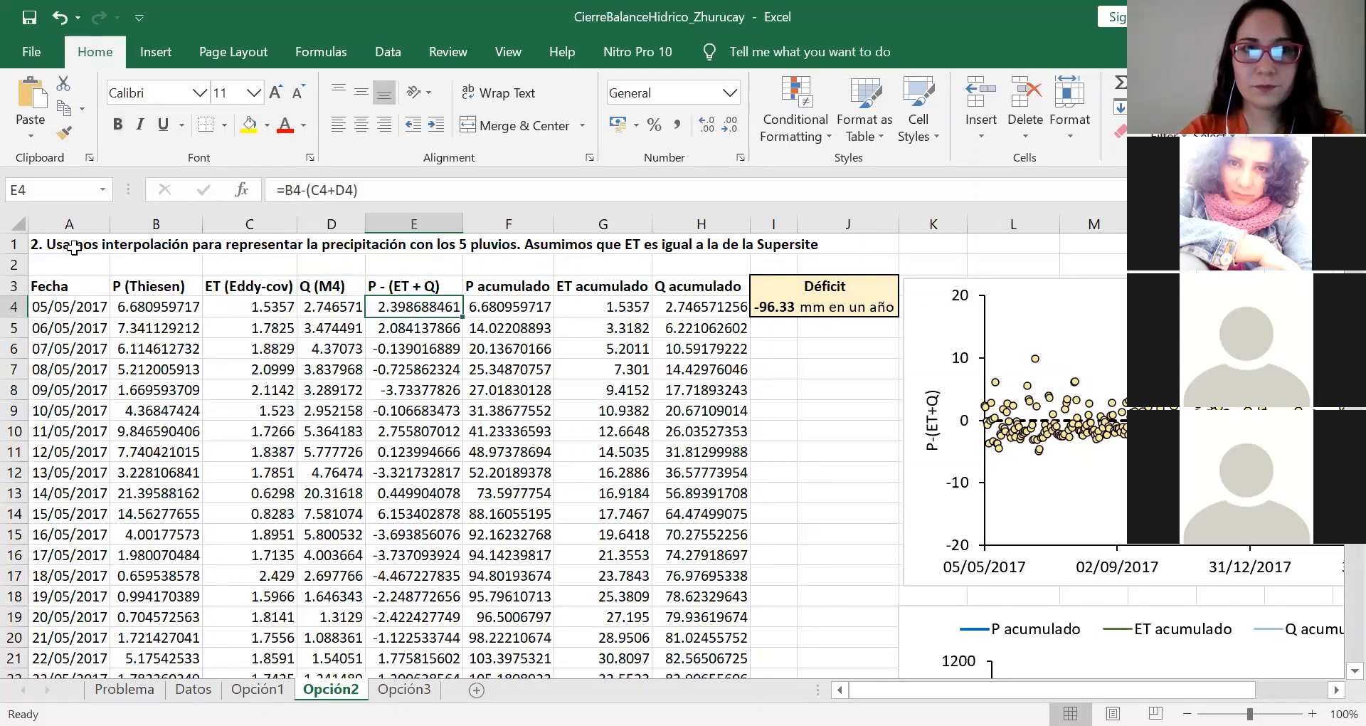
{"action": "double_click", "coordinate": [399, 311]}
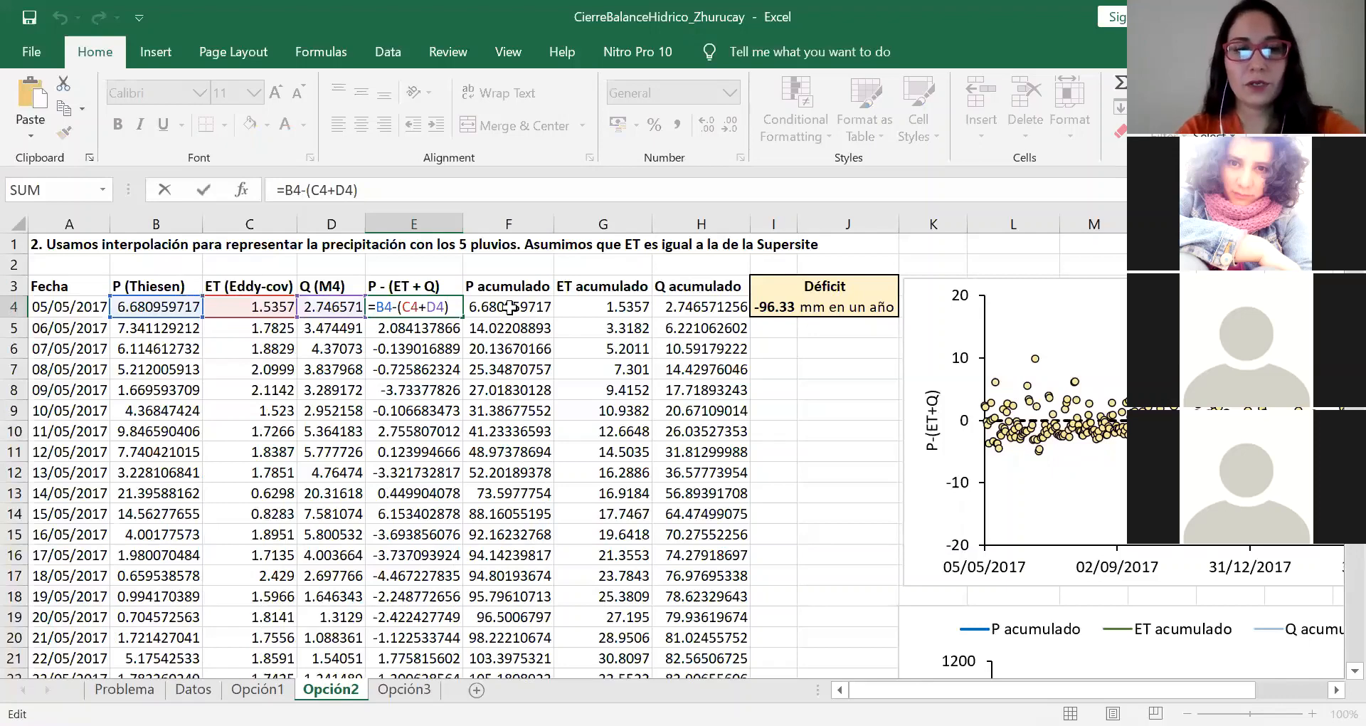
{"action": "key", "text": "Escape"}
{"action": "left_click", "coordinate": [548, 307]}
{"action": "left_click", "coordinate": [572, 308]}
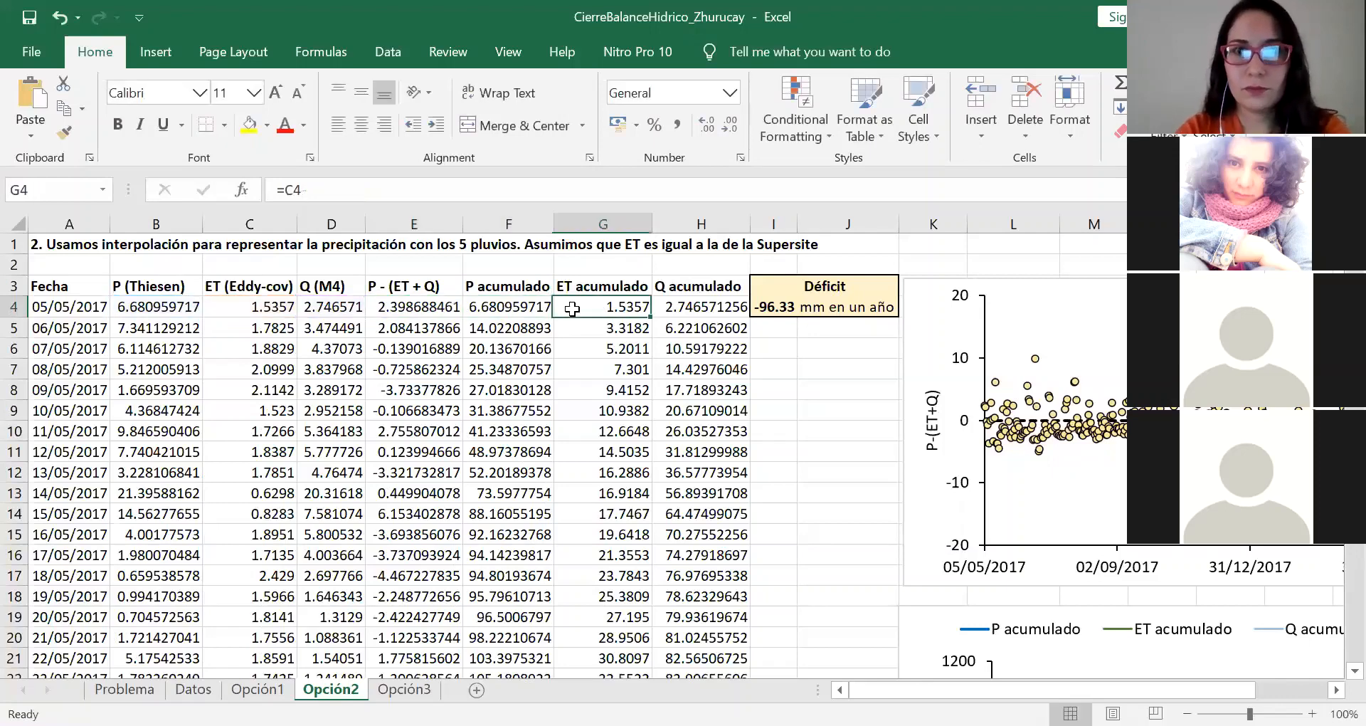
Step: Inspect the formula behind Opción2's annual Déficit without changing it and return to the Déficit cell
{"action": "left_click", "coordinate": [673, 321]}
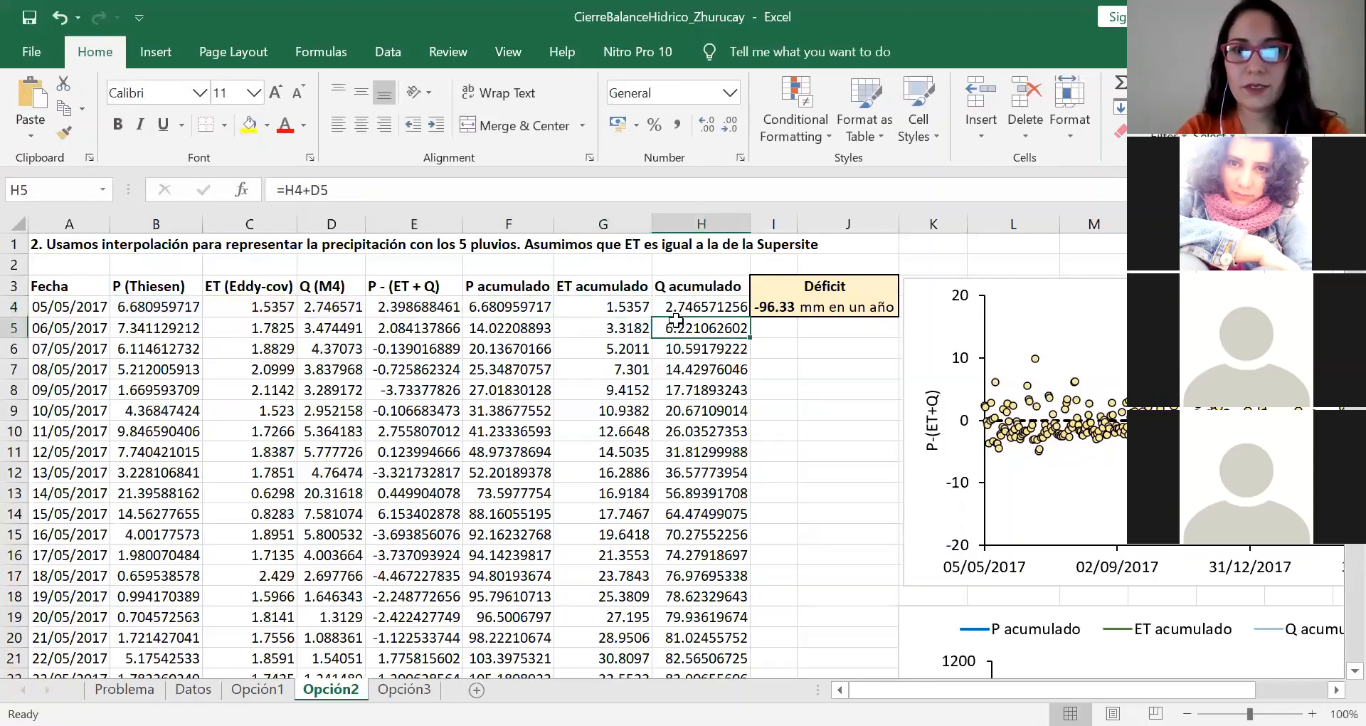
{"action": "double_click", "coordinate": [775, 308]}
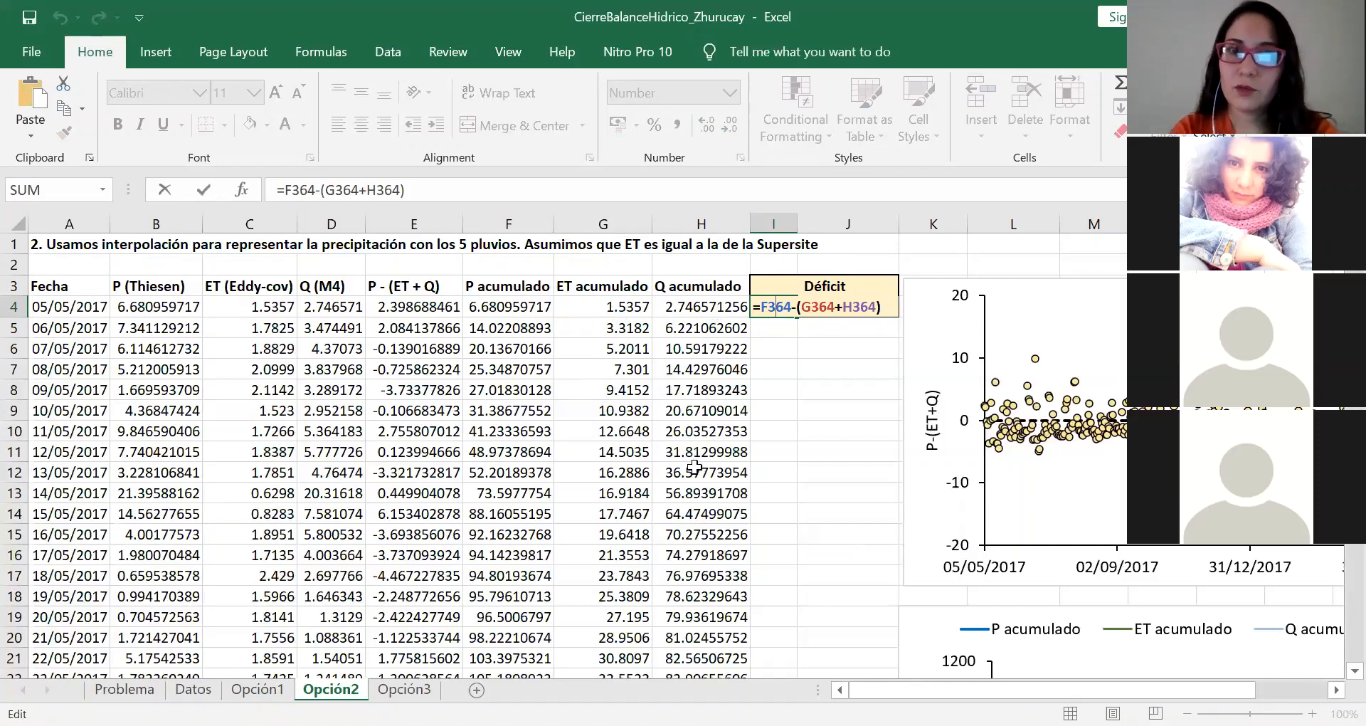
{"action": "key", "text": "ctrl+Return"}
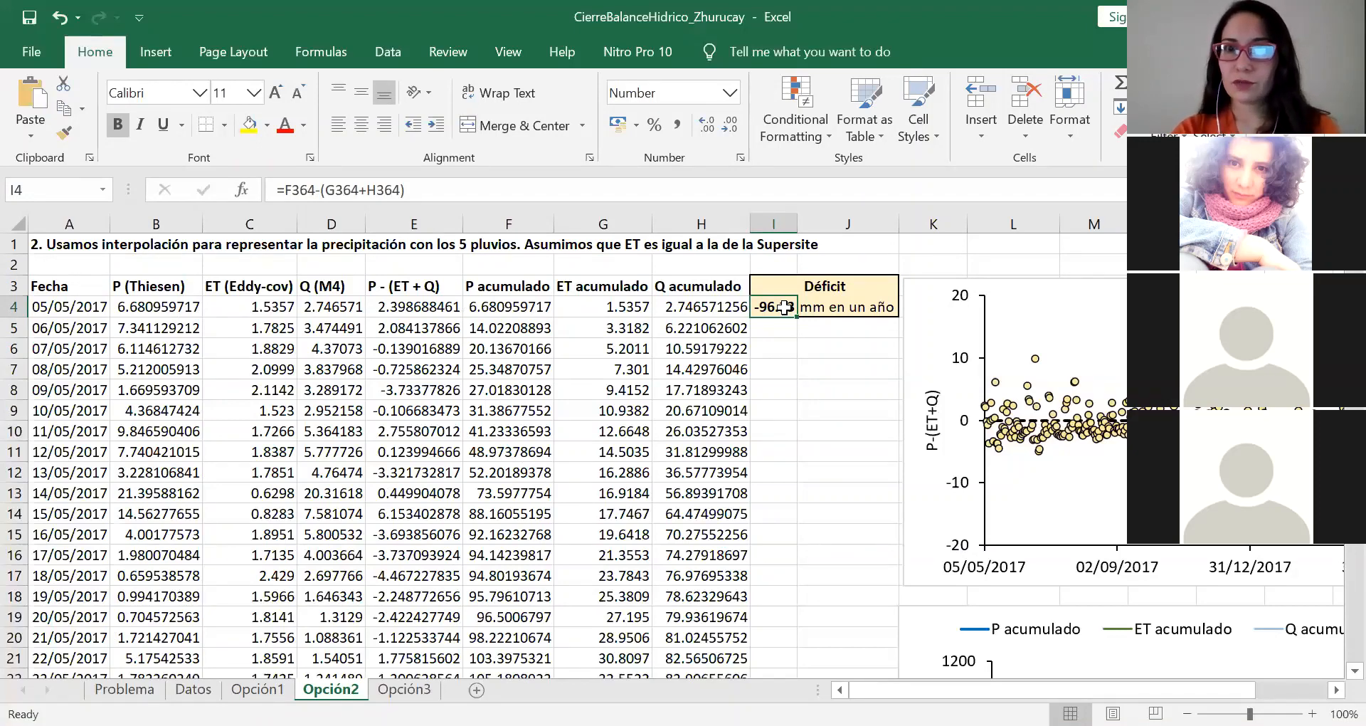
{"action": "left_click", "coordinate": [796, 334]}
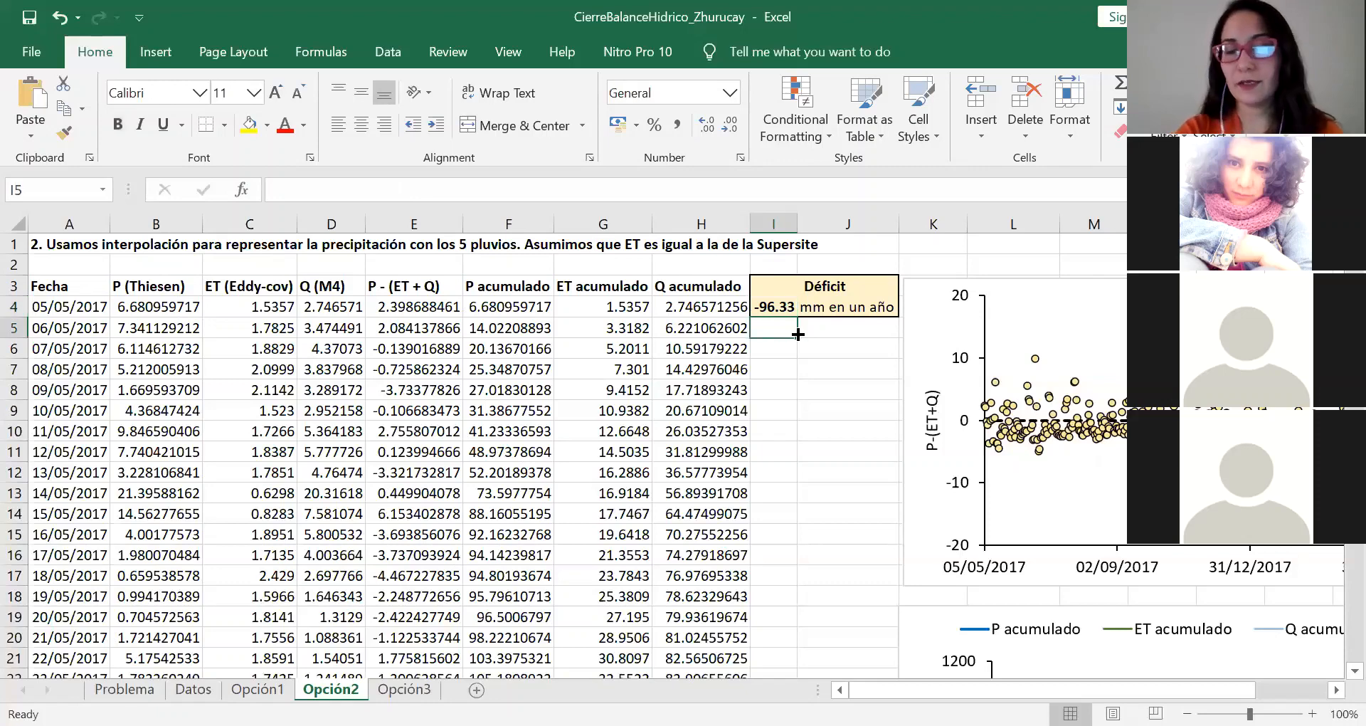
{"action": "left_click", "coordinate": [760, 302]}
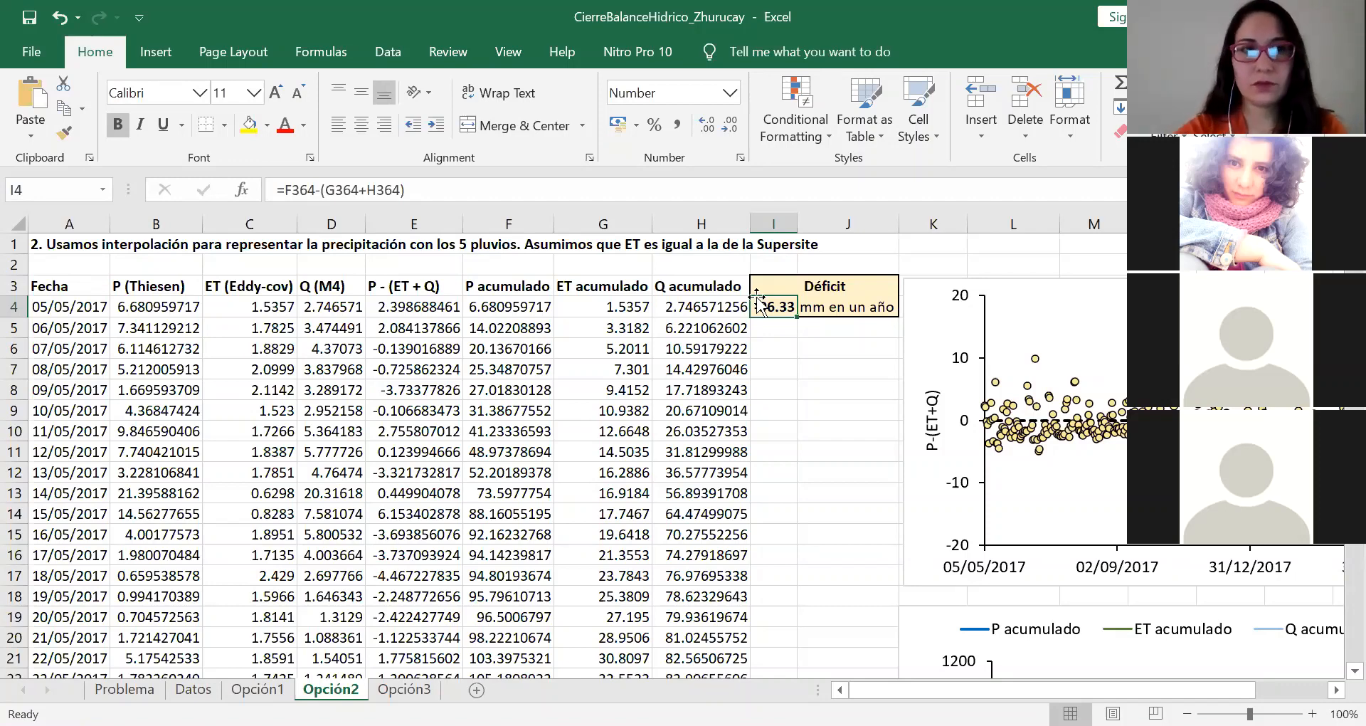
Step: Review the P (Thiesen), ET (Eddy-cov) and Q (M4) inputs again in relation to Opción2's annual Déficit
{"action": "left_click", "coordinate": [173, 290]}
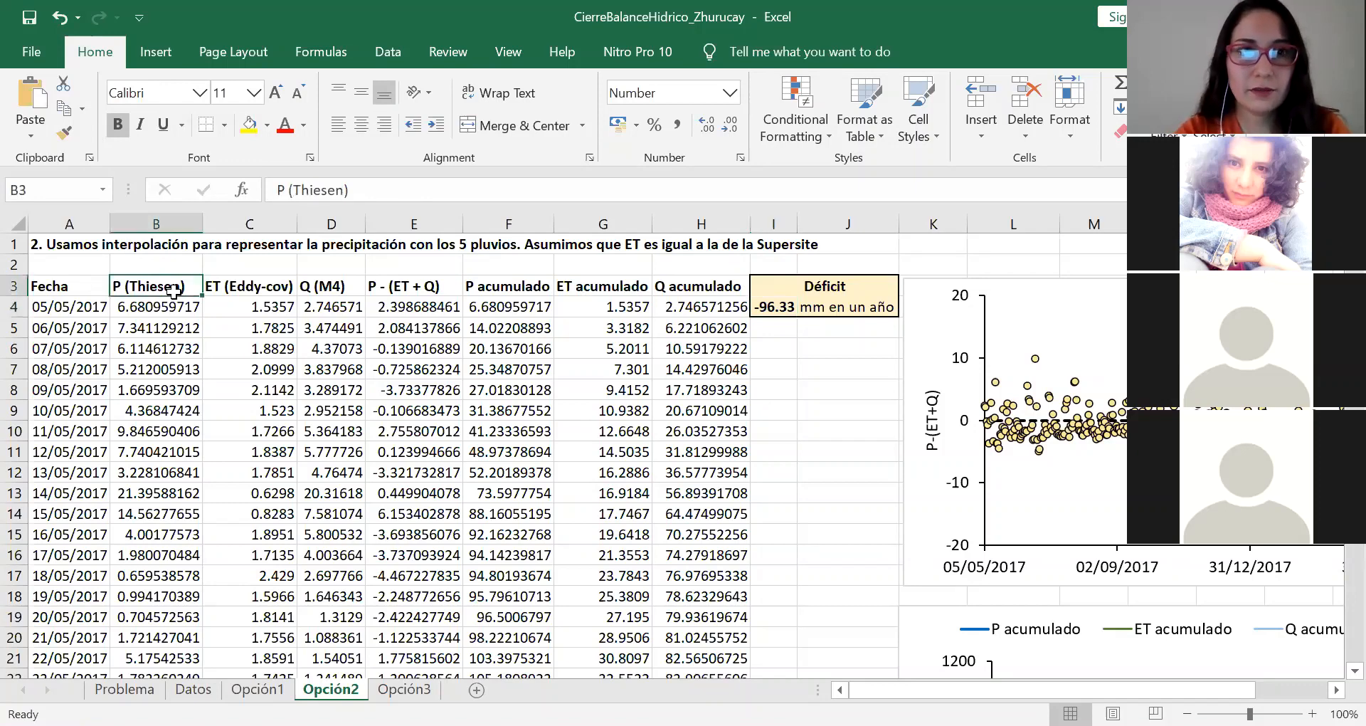
{"action": "left_click", "coordinate": [242, 288]}
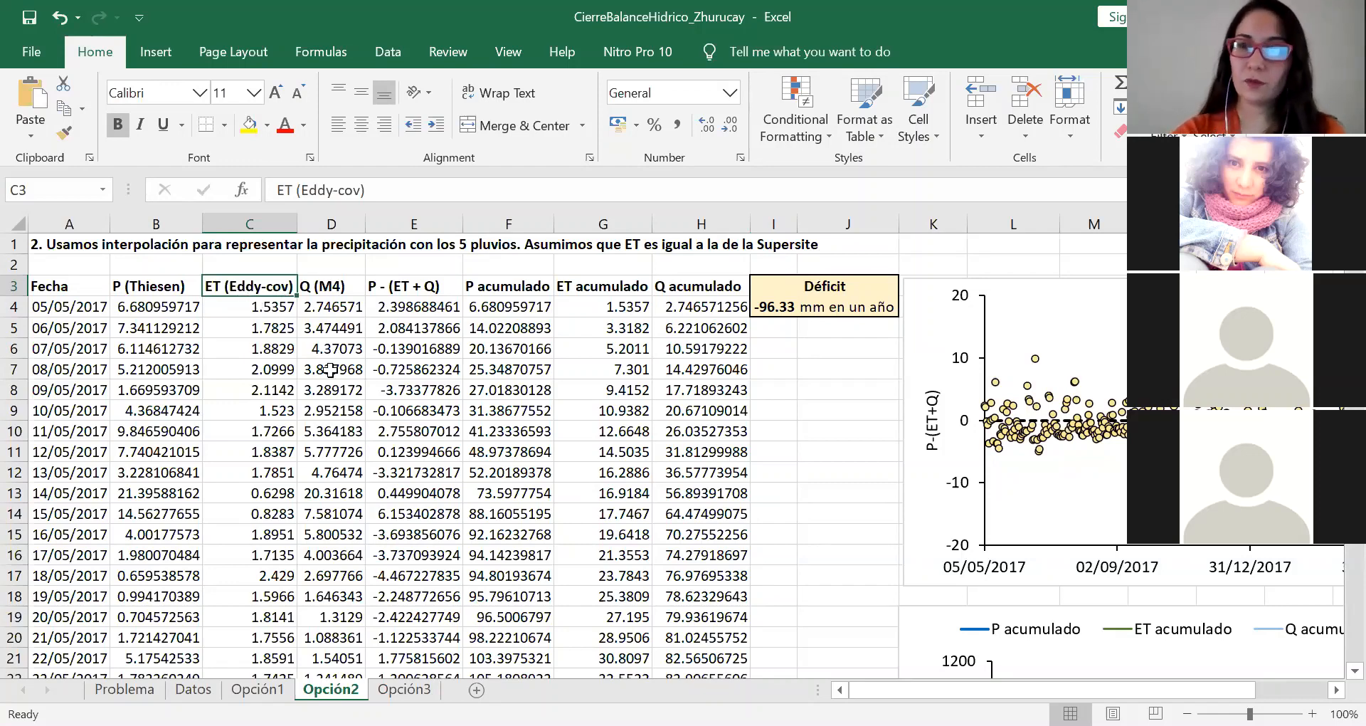
{"action": "left_click", "coordinate": [338, 303]}
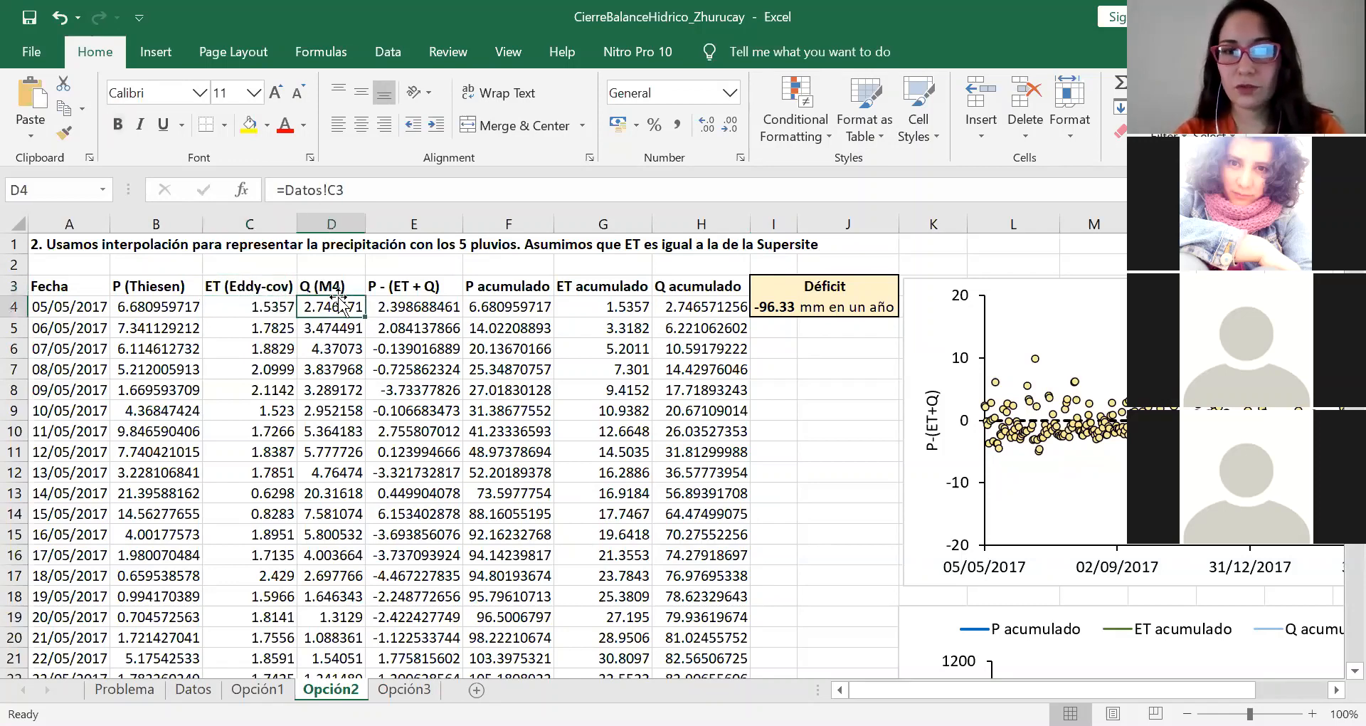
{"action": "left_click", "coordinate": [337, 286]}
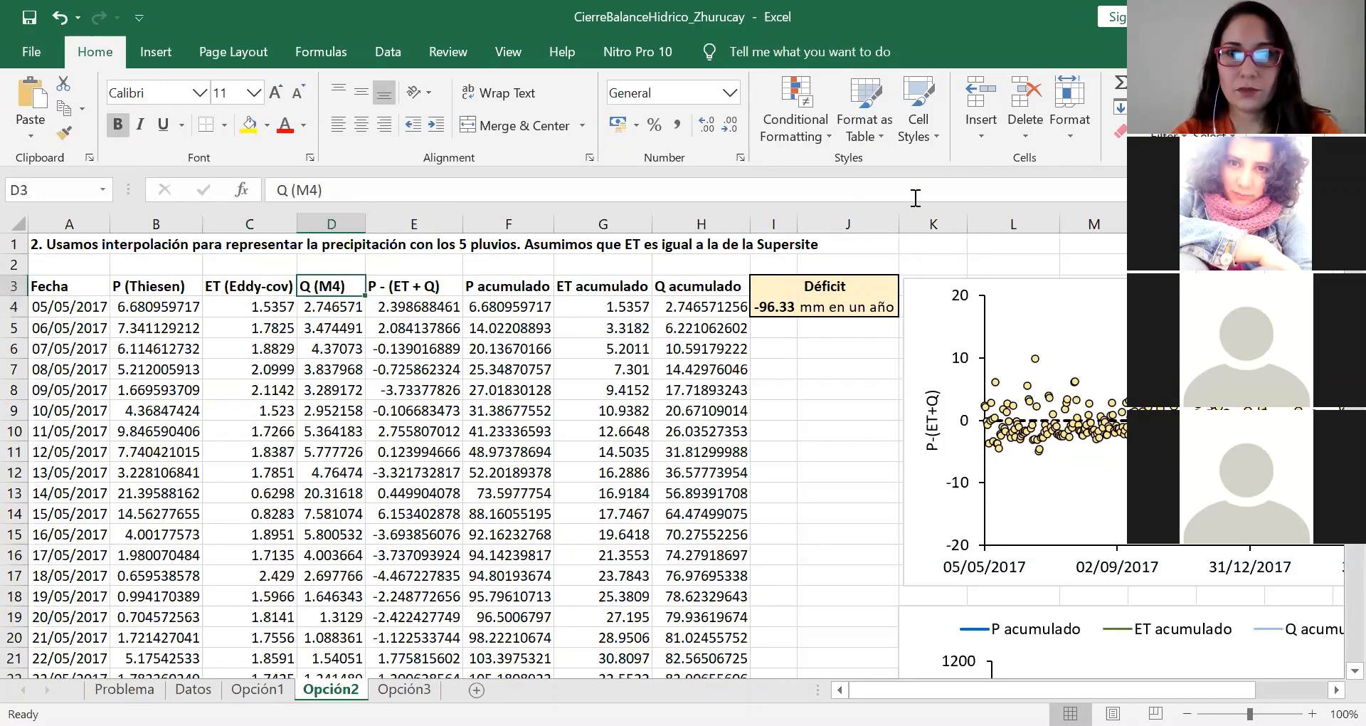
{"action": "left_click", "coordinate": [783, 301]}
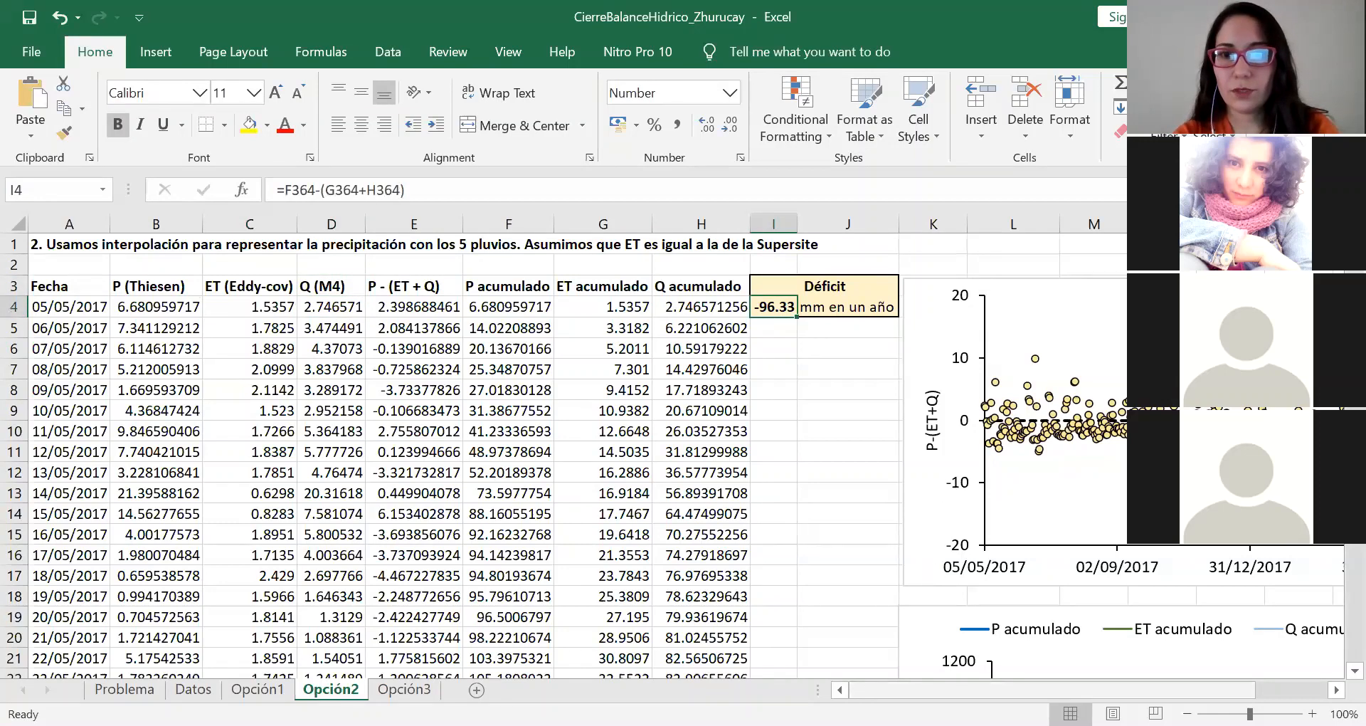
Step: Examine Opción2's daily P-(ET+Q) scatter chart and accumulated curves, and glance at the Opción3 sheet for comparison
{"action": "scroll", "coordinate": [1046, 676], "scroll_direction": "right", "scroll_amount": 3}
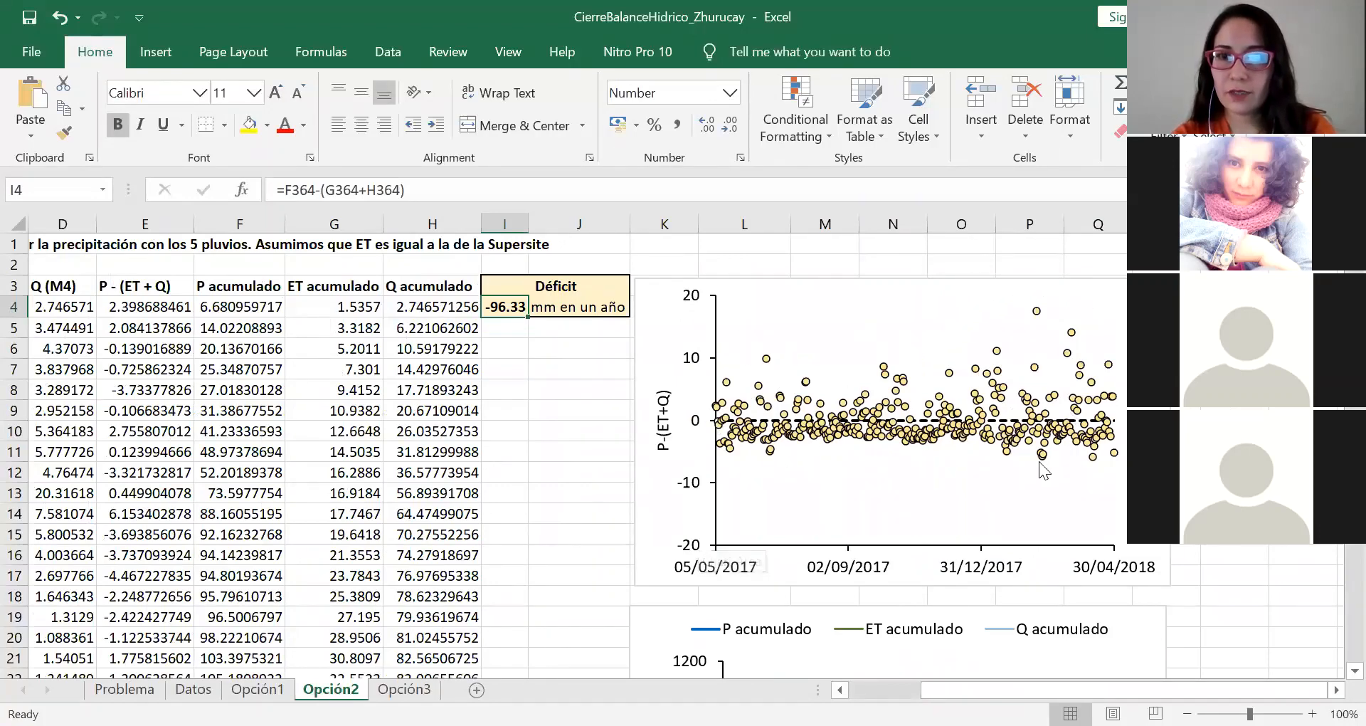
{"action": "scroll", "coordinate": [1016, 470], "scroll_direction": "left", "scroll_amount": 1}
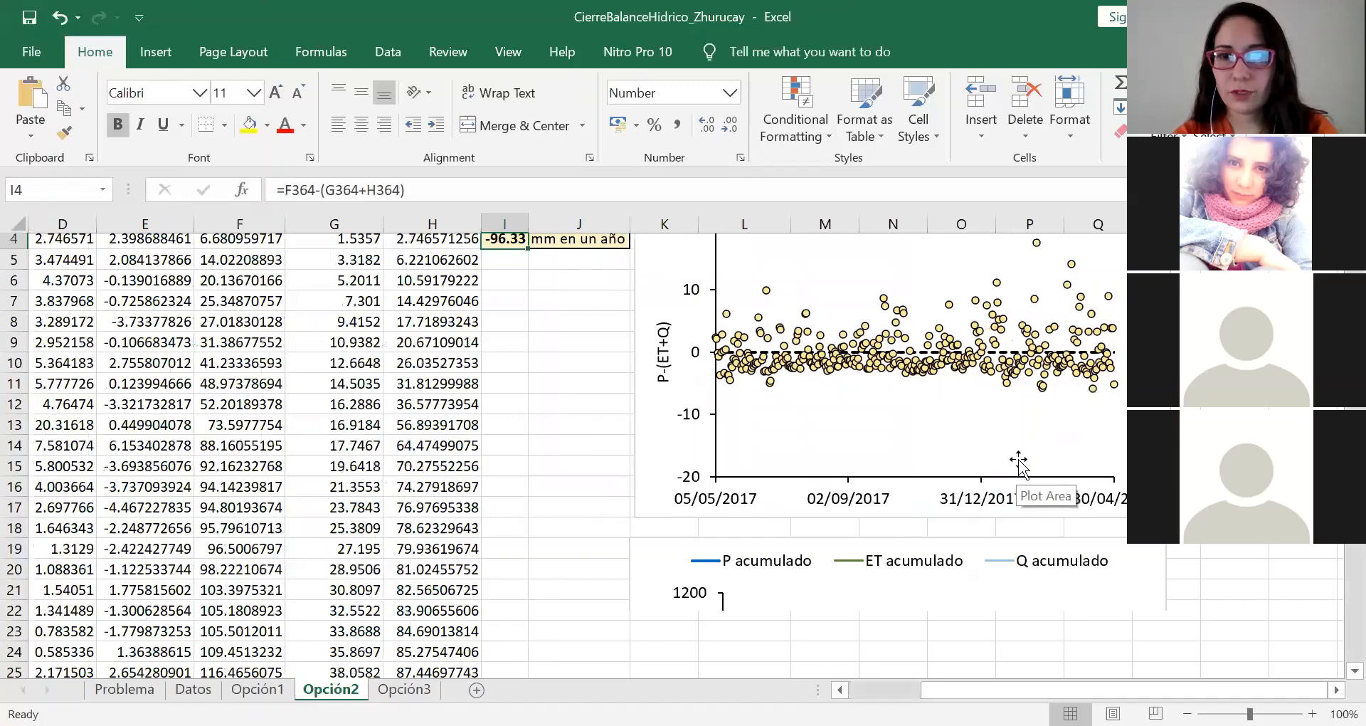
{"action": "scroll", "coordinate": [1019, 466], "scroll_direction": "down", "scroll_amount": 4}
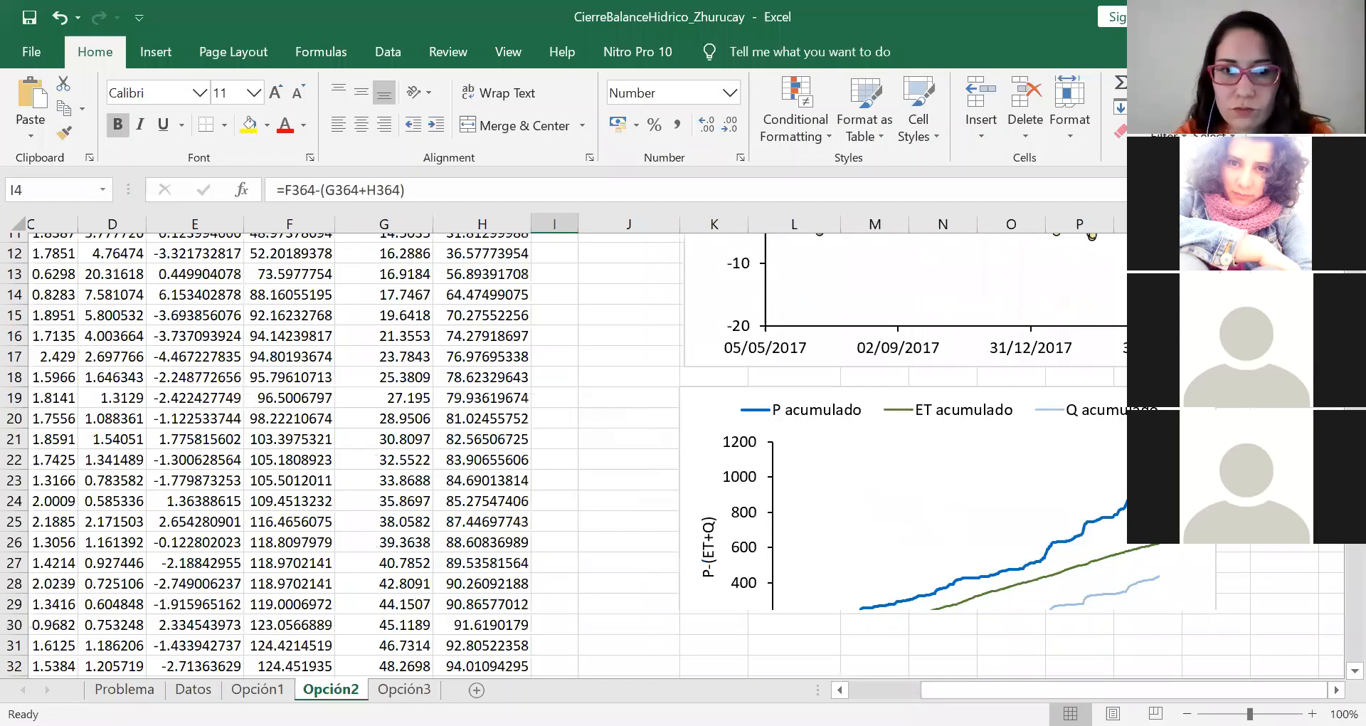
{"action": "key", "text": "ctrl+Page_Down"}
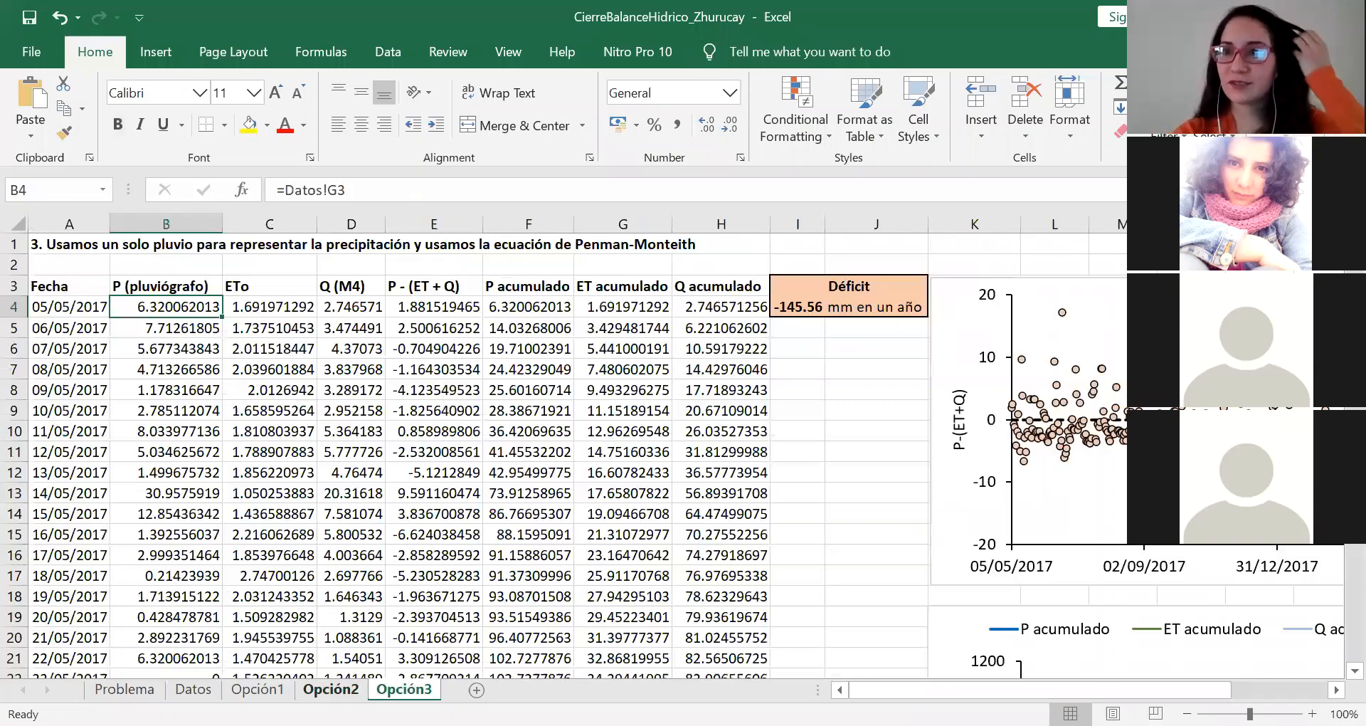
{"action": "key", "text": "ctrl+Page_Up"}
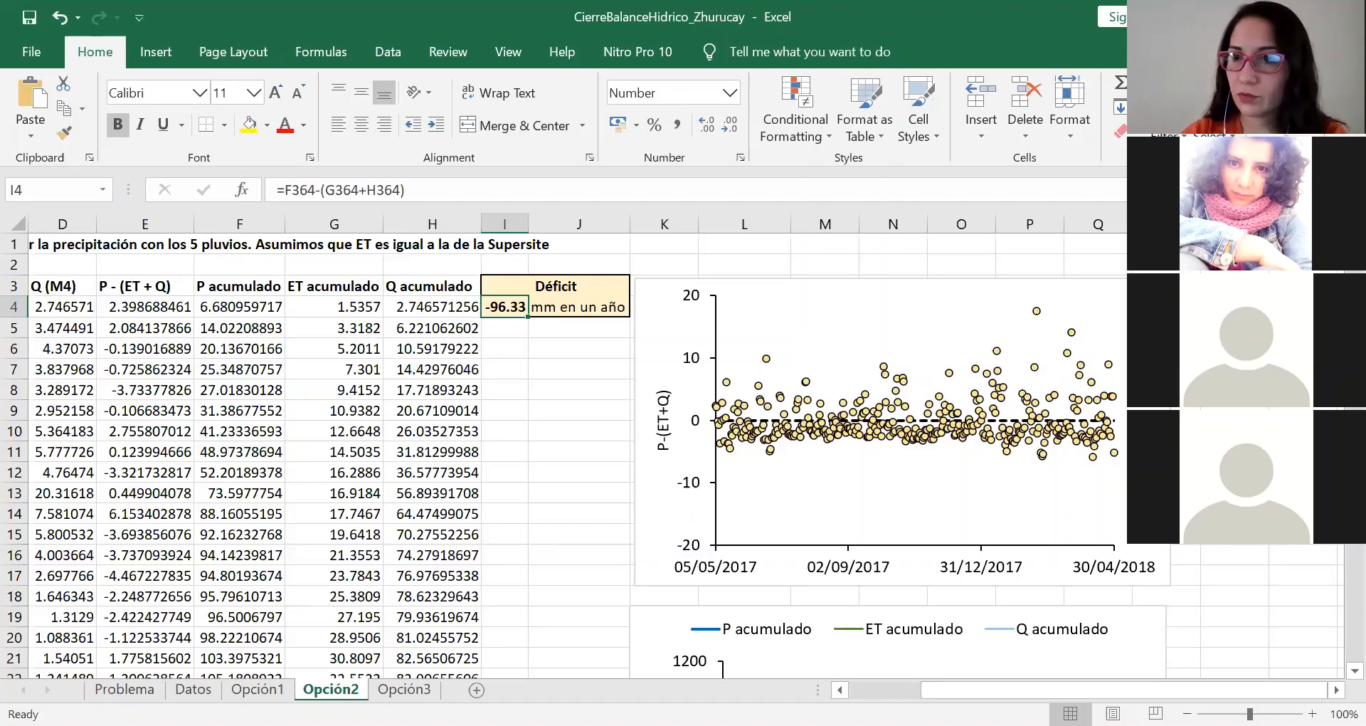
Step: Go through the first day's Fecha, P, ET and Q references in Opción2 and check the 07/05/2017 ET acumulado formula
{"action": "key", "text": "Left"}
{"action": "key", "text": "Left"}
{"action": "key", "text": "Left"}
{"action": "key", "text": "Left"}
{"action": "key", "text": "Left"}
{"action": "key", "text": "Left"}
{"action": "key", "text": "Left"}
{"action": "key", "text": "Left"}
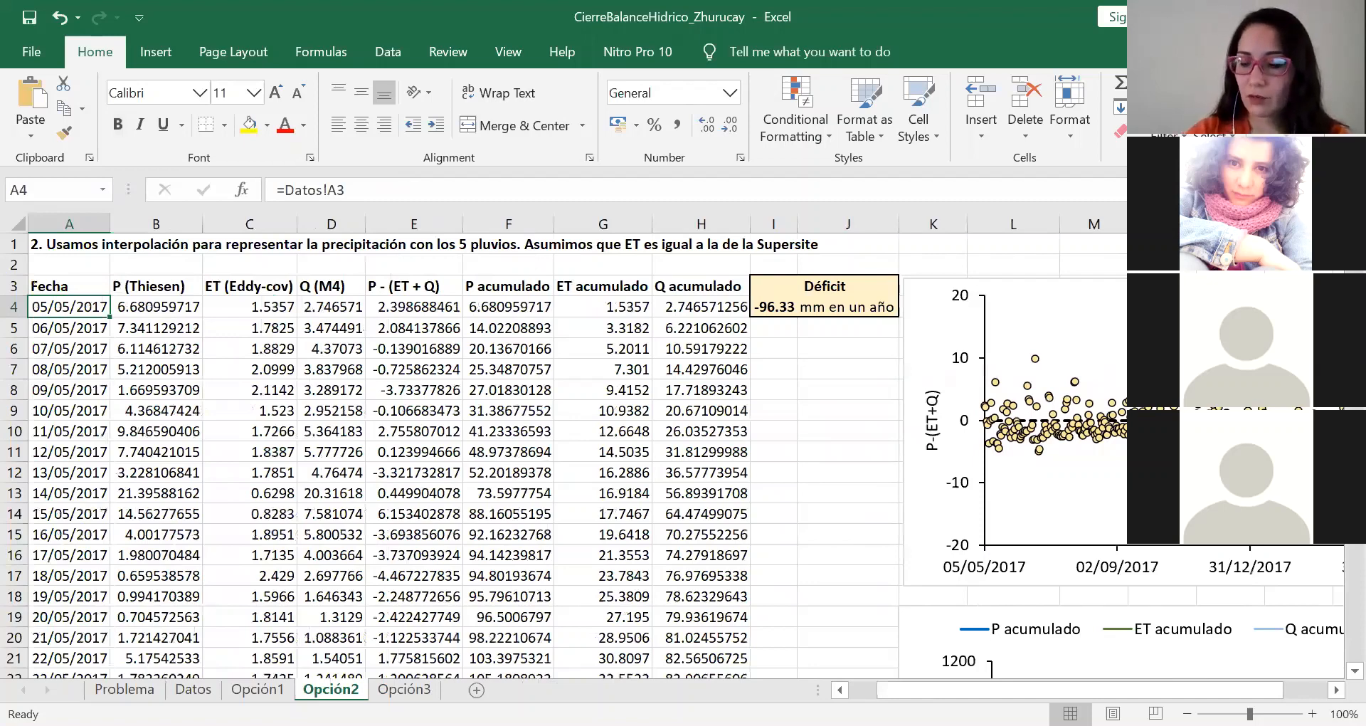
{"action": "key", "text": "Right"}
{"action": "key", "text": "Right"}
{"action": "key", "text": "Right"}
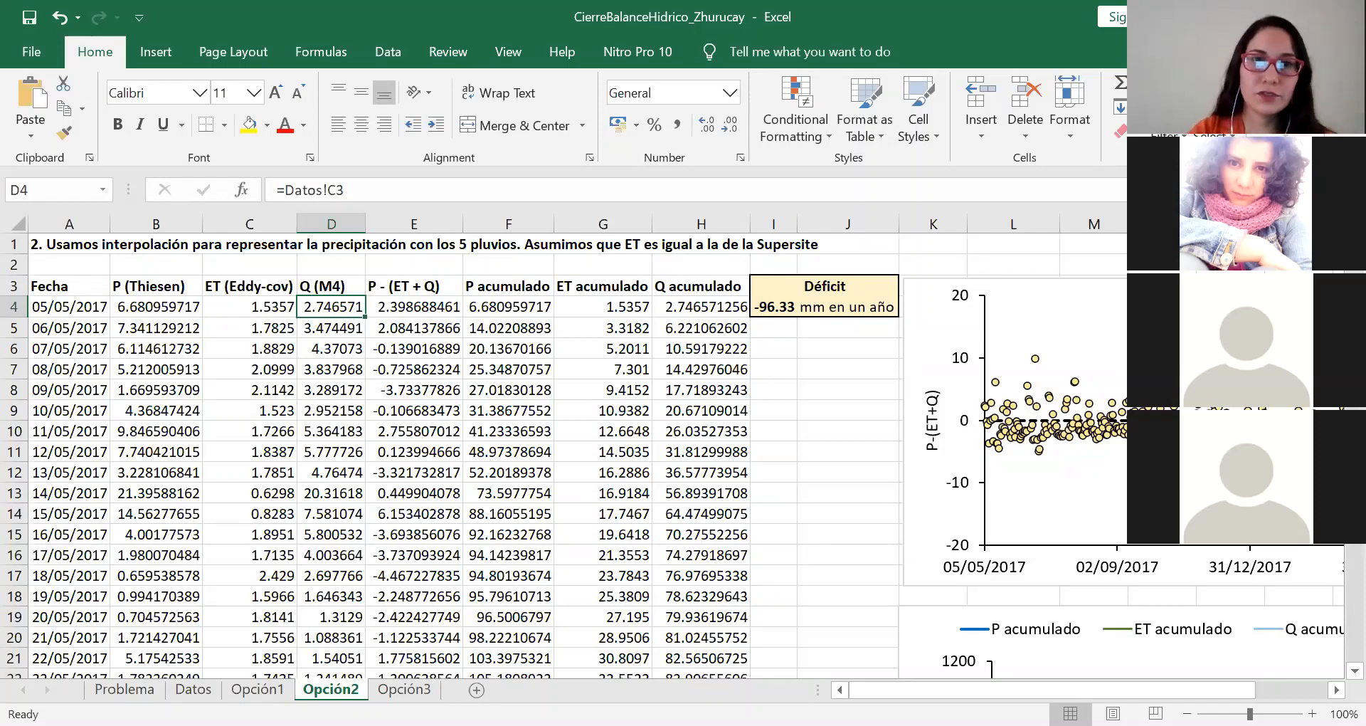
{"action": "left_click", "coordinate": [589, 349]}
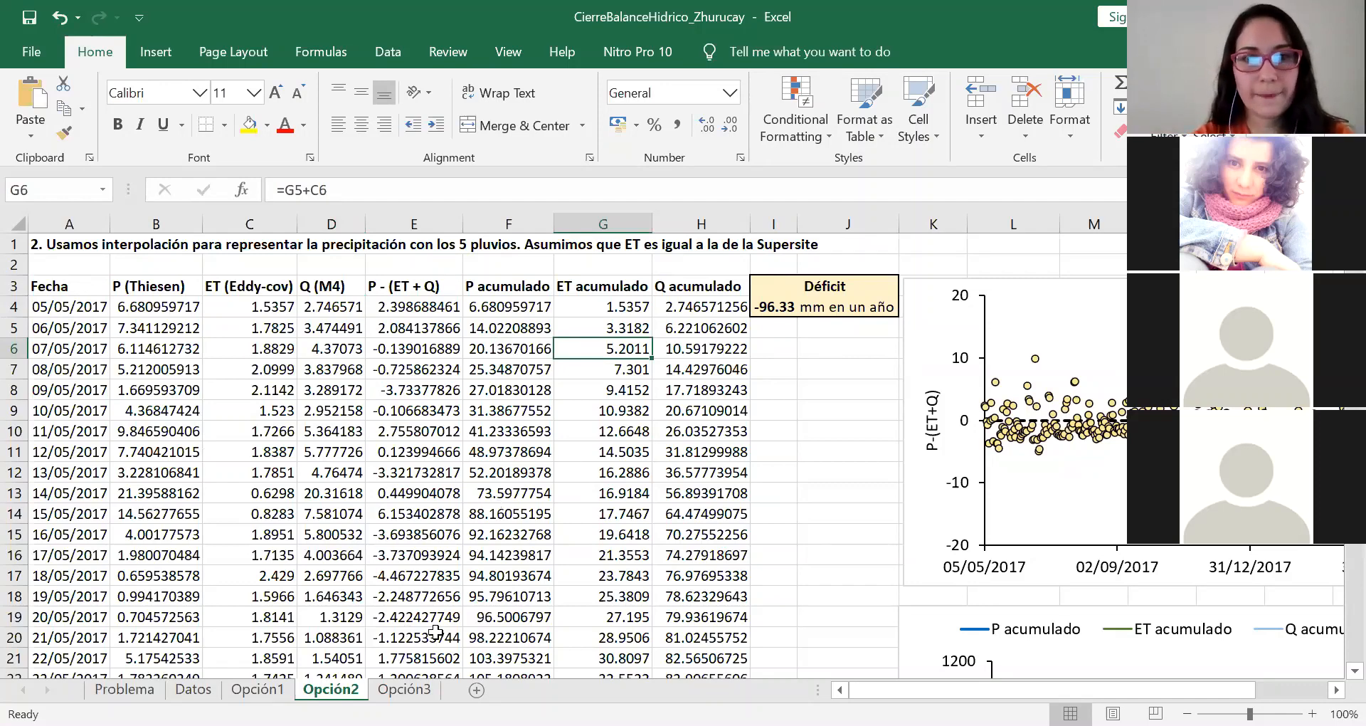
Step: Open the Opción3 sheet and examine the sources of its P (pluviógrafo), ETo and Q (M4) columns
{"action": "left_click", "coordinate": [405, 688]}
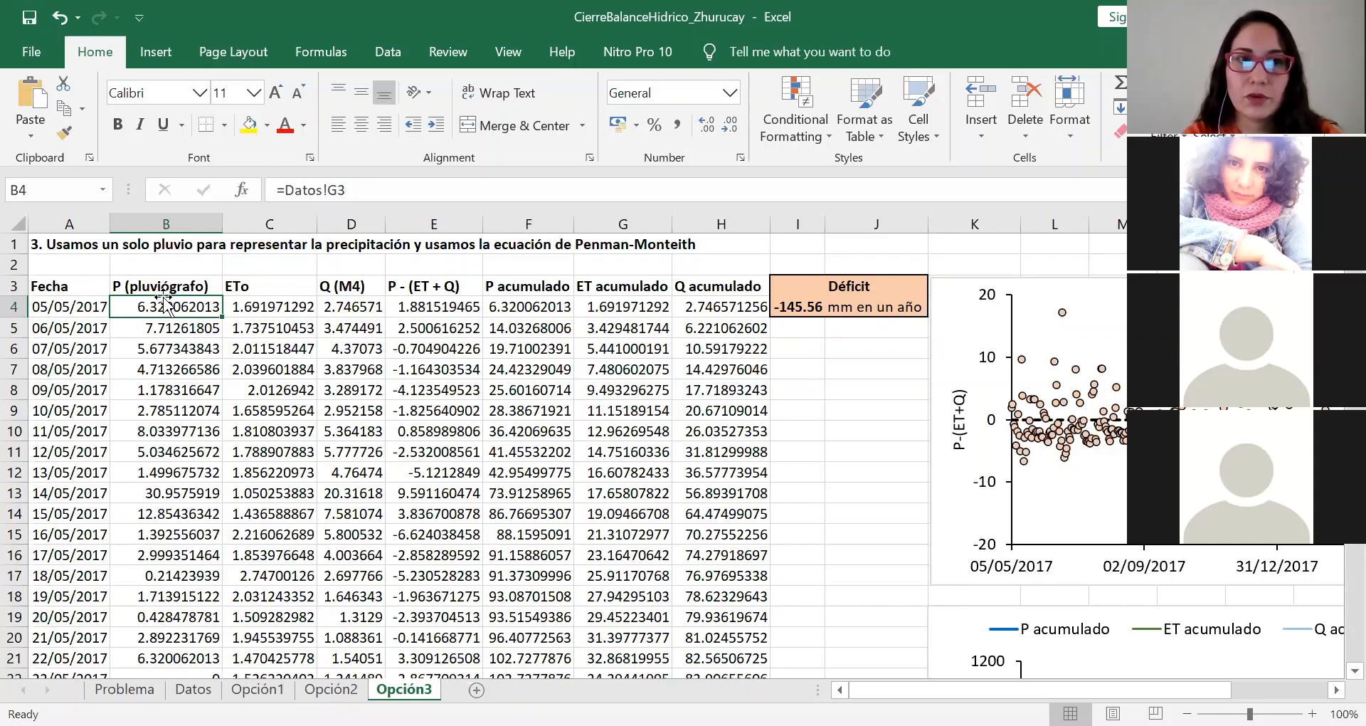
{"action": "key", "text": "Up"}
{"action": "key", "text": "Down"}
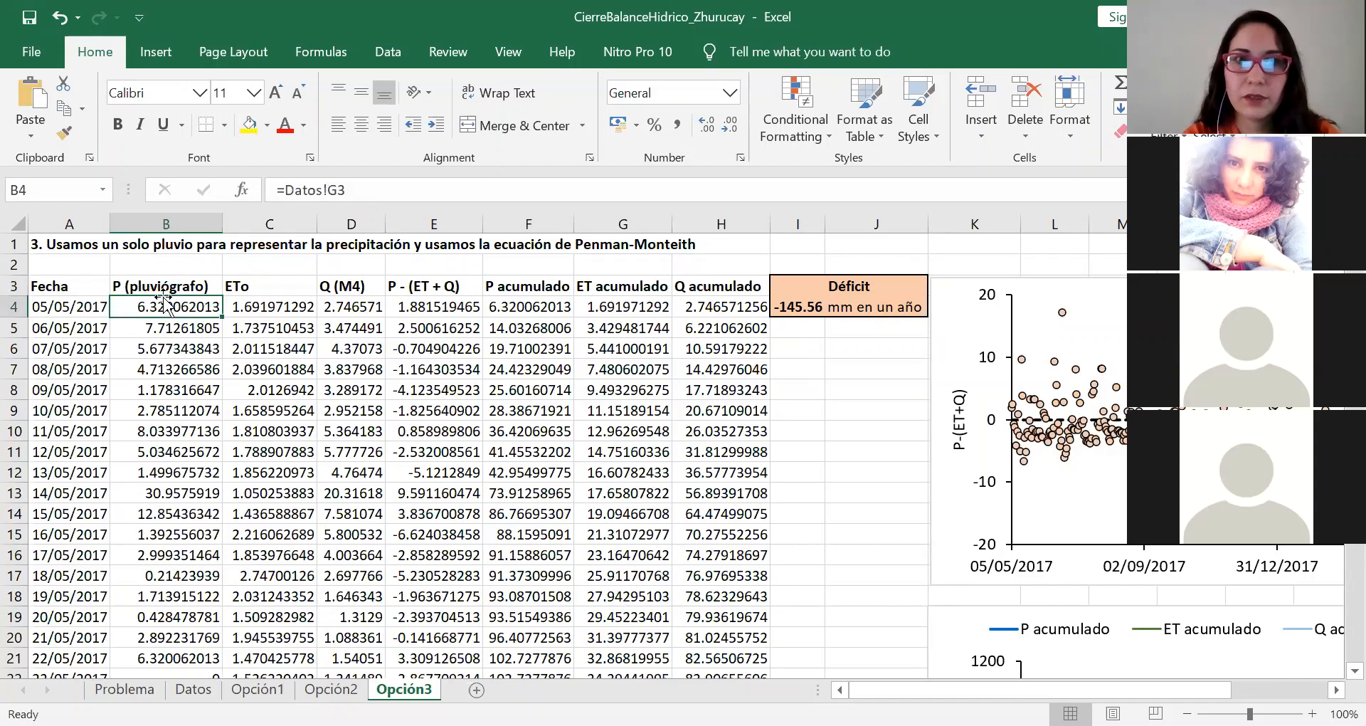
{"action": "key", "text": "Right"}
{"action": "key", "text": "Right"}
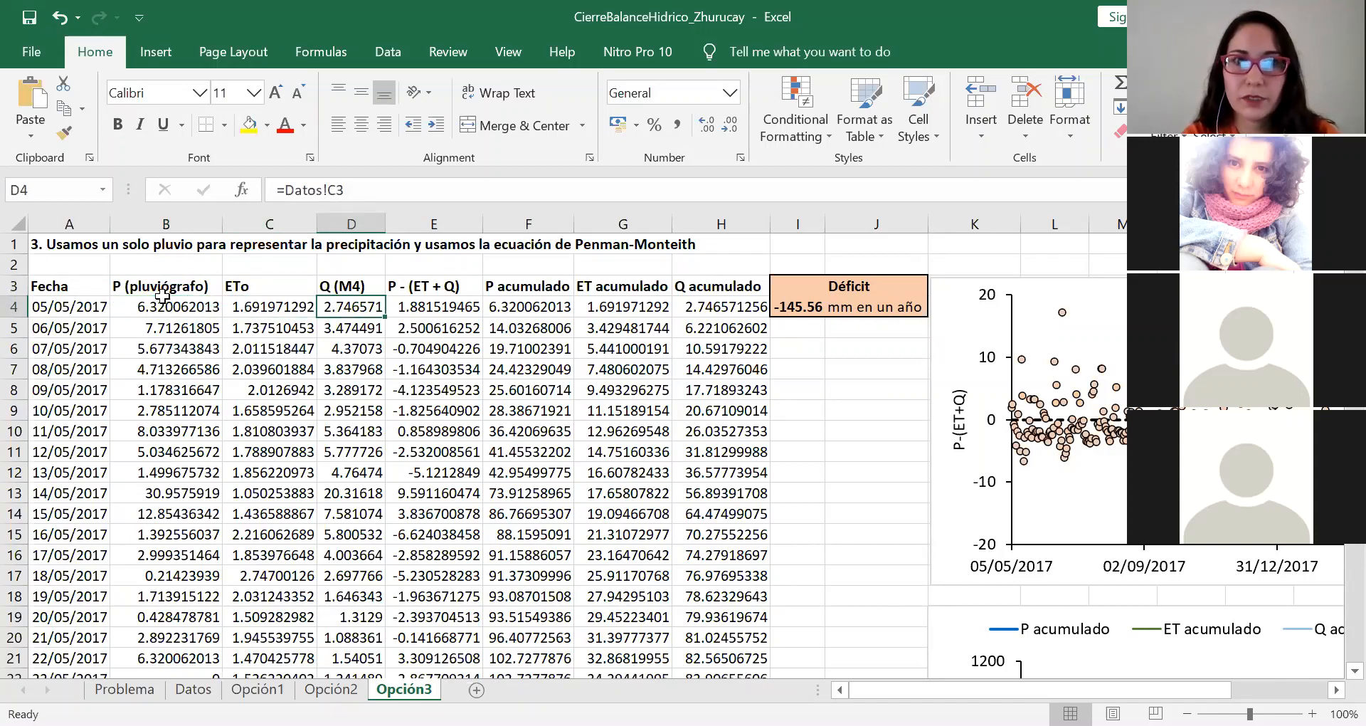
{"action": "key", "text": "Left"}
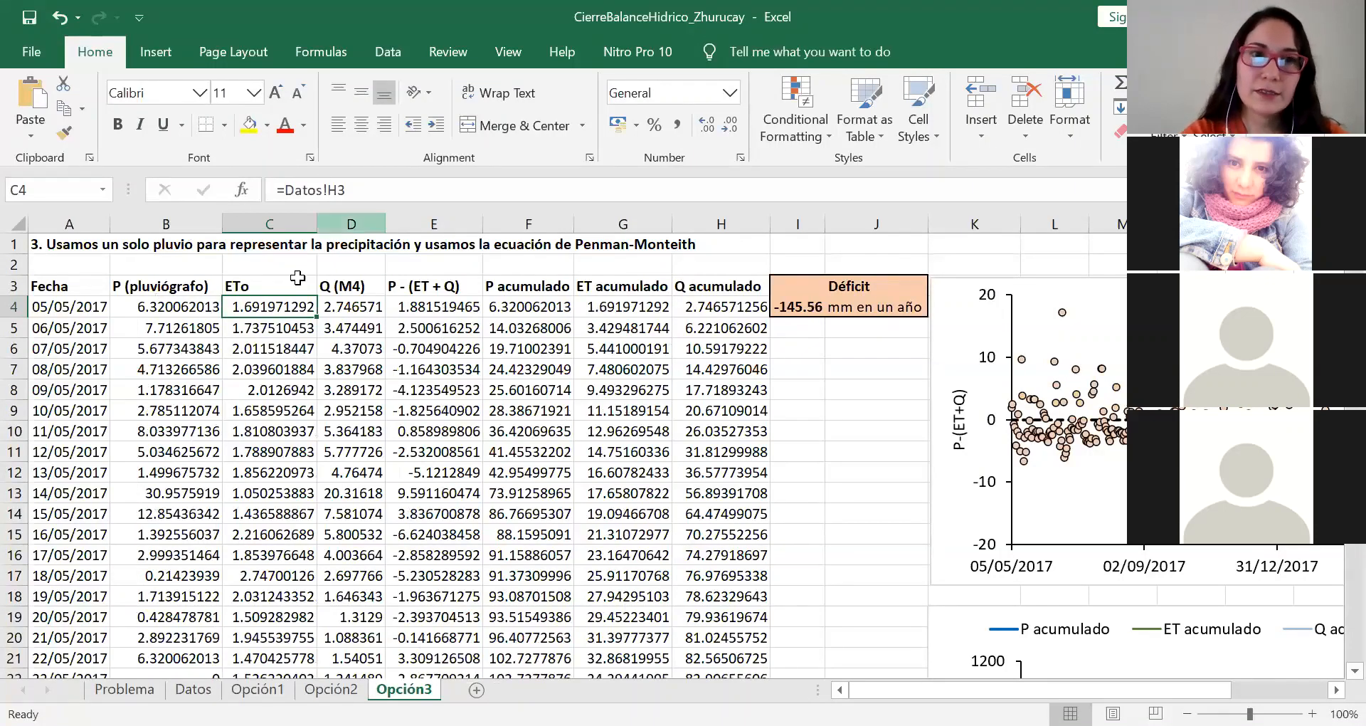
{"action": "left_click", "coordinate": [266, 279]}
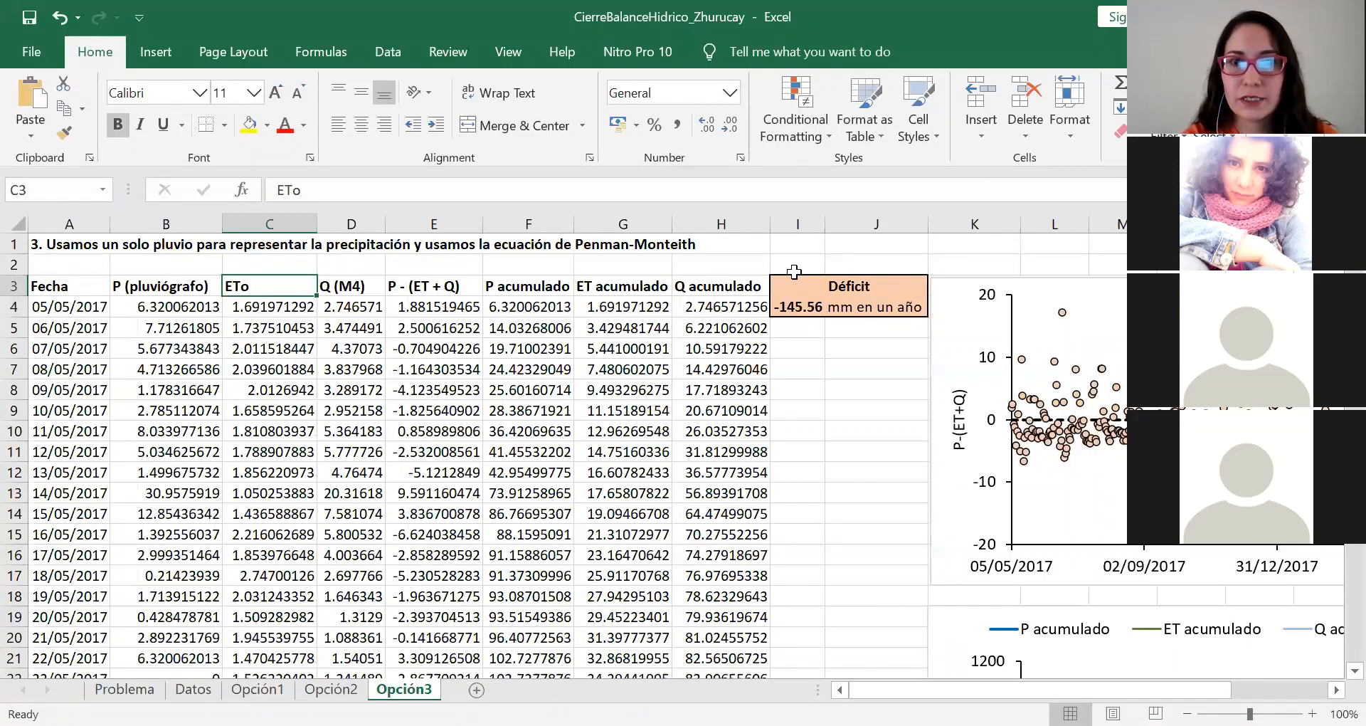
Step: Check Opción3's annual Déficit formula and examine the full-year daily P-(ET+Q) scatter chart
{"action": "left_click", "coordinate": [794, 307]}
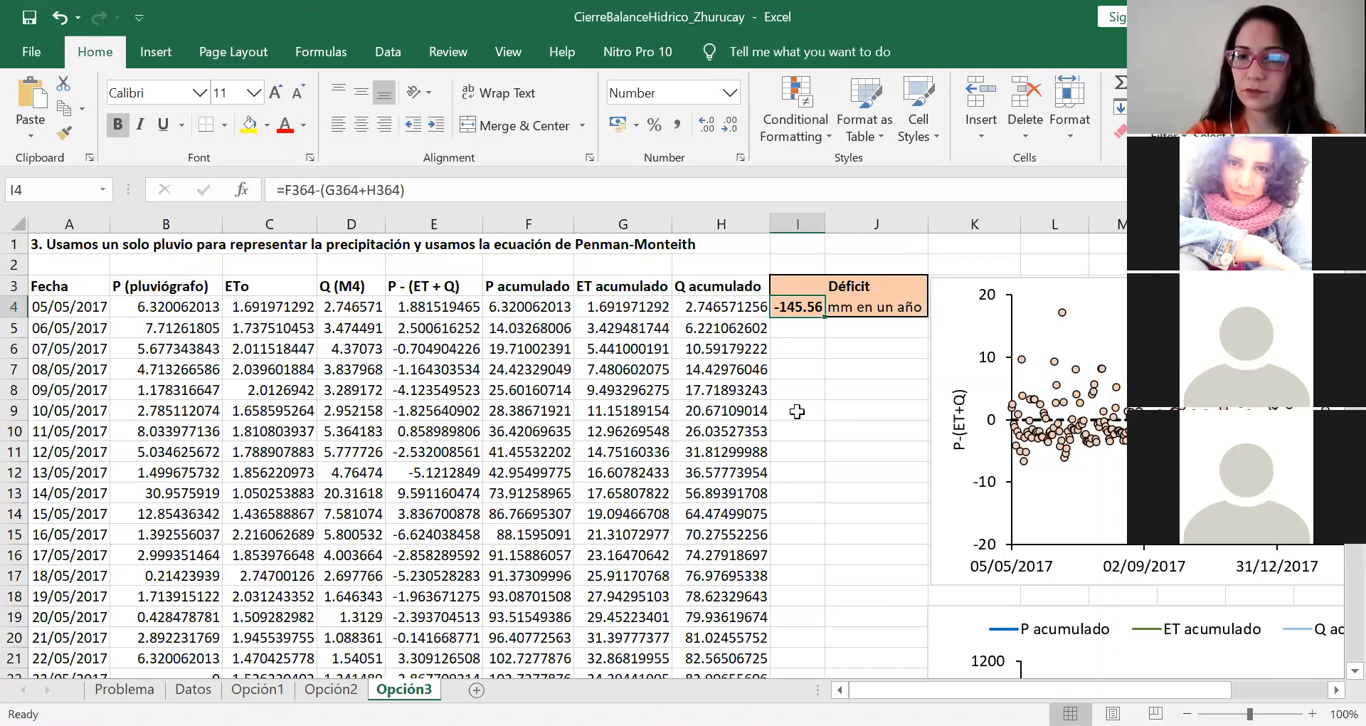
{"action": "key", "text": "Right"}
{"action": "key", "text": "Right"}
{"action": "key", "text": "Right"}
{"action": "key", "text": "Right"}
{"action": "key", "text": "Right"}
{"action": "key", "text": "Right"}
{"action": "key", "text": "Right"}
{"action": "key", "text": "Right"}
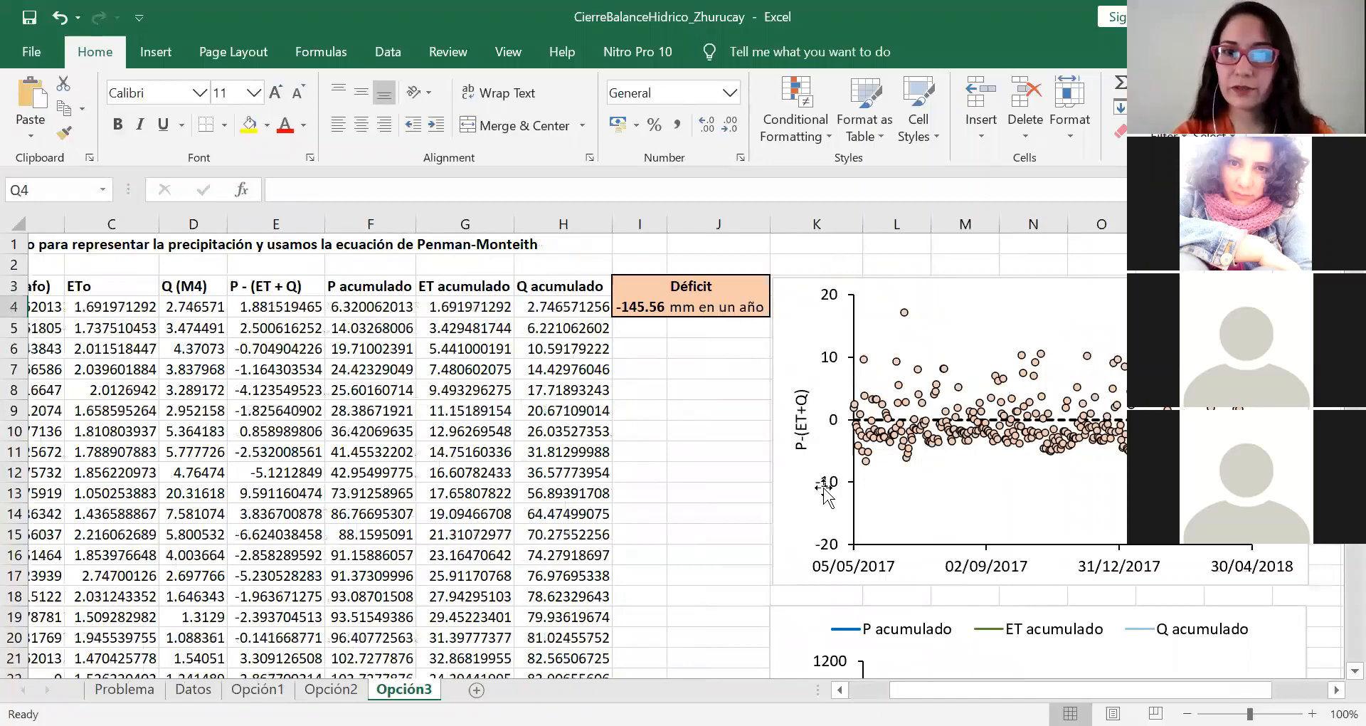
{"action": "key", "text": "Right"}
{"action": "key", "text": "Right"}
{"action": "key", "text": "Right"}
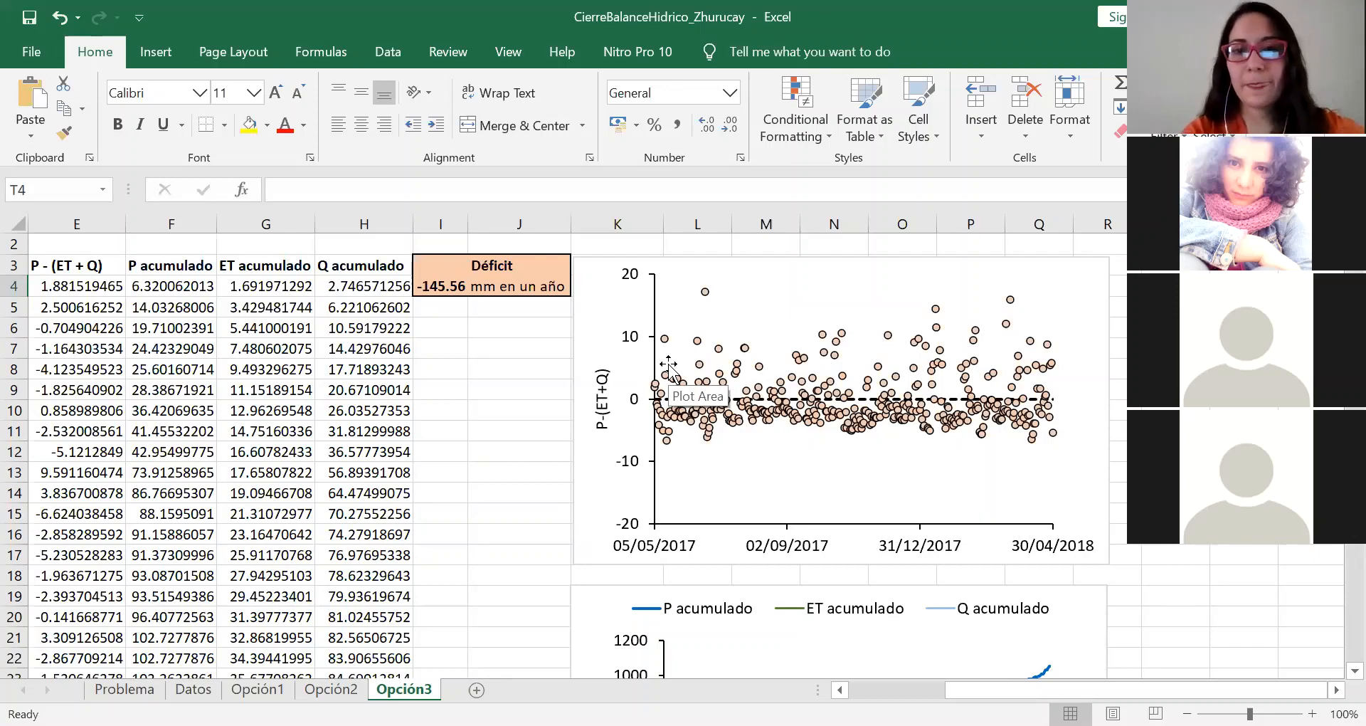
Step: Look at Opción3's P, ET and Q acumulado chart and compare the Déficit with the one in Opción2
{"action": "scroll", "coordinate": [669, 365], "scroll_direction": "down", "scroll_amount": 3}
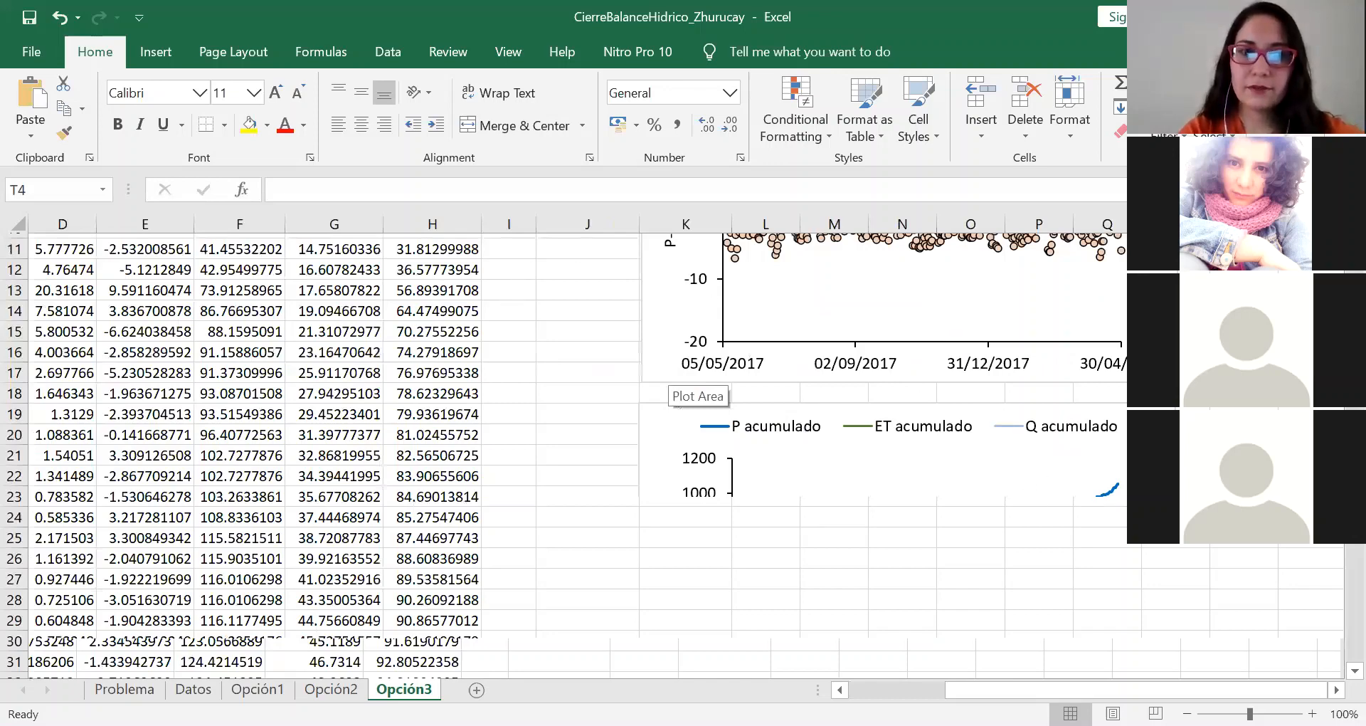
{"action": "key", "text": "ctrl+Page_Up"}
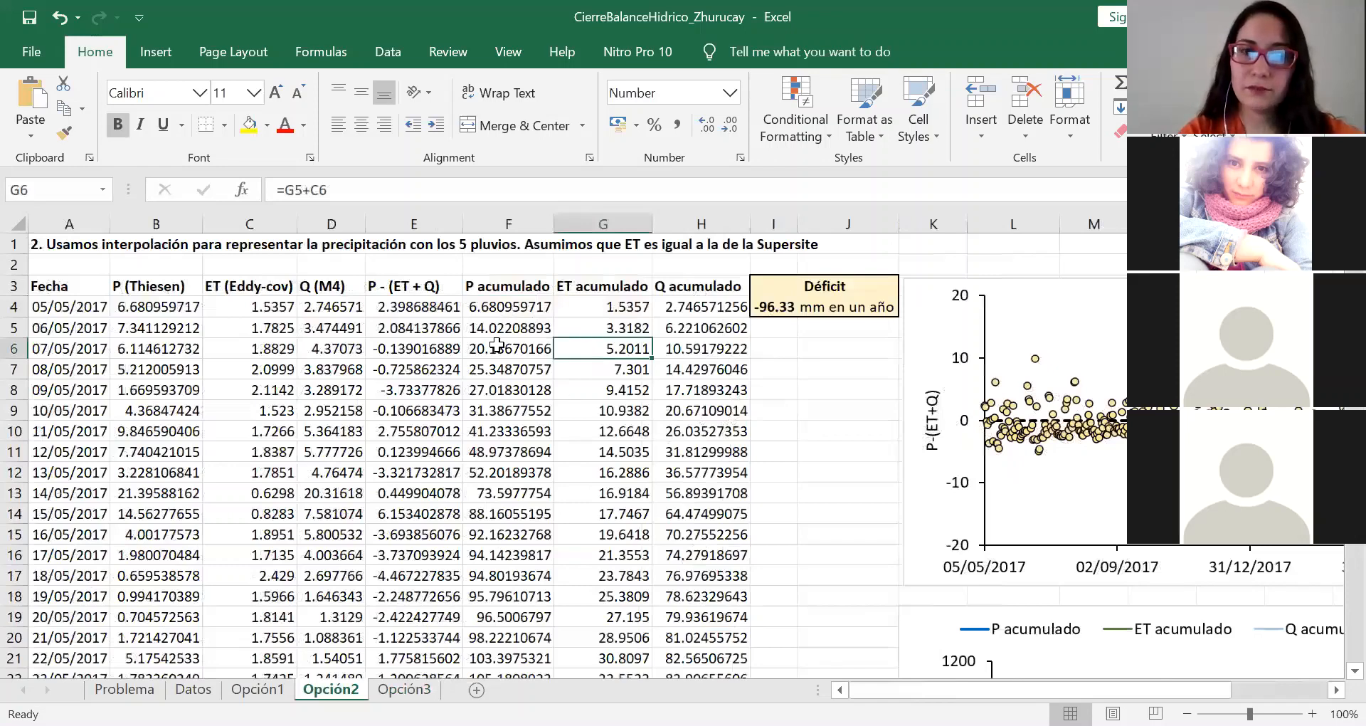
{"action": "key", "text": "ctrl+Page_Down"}
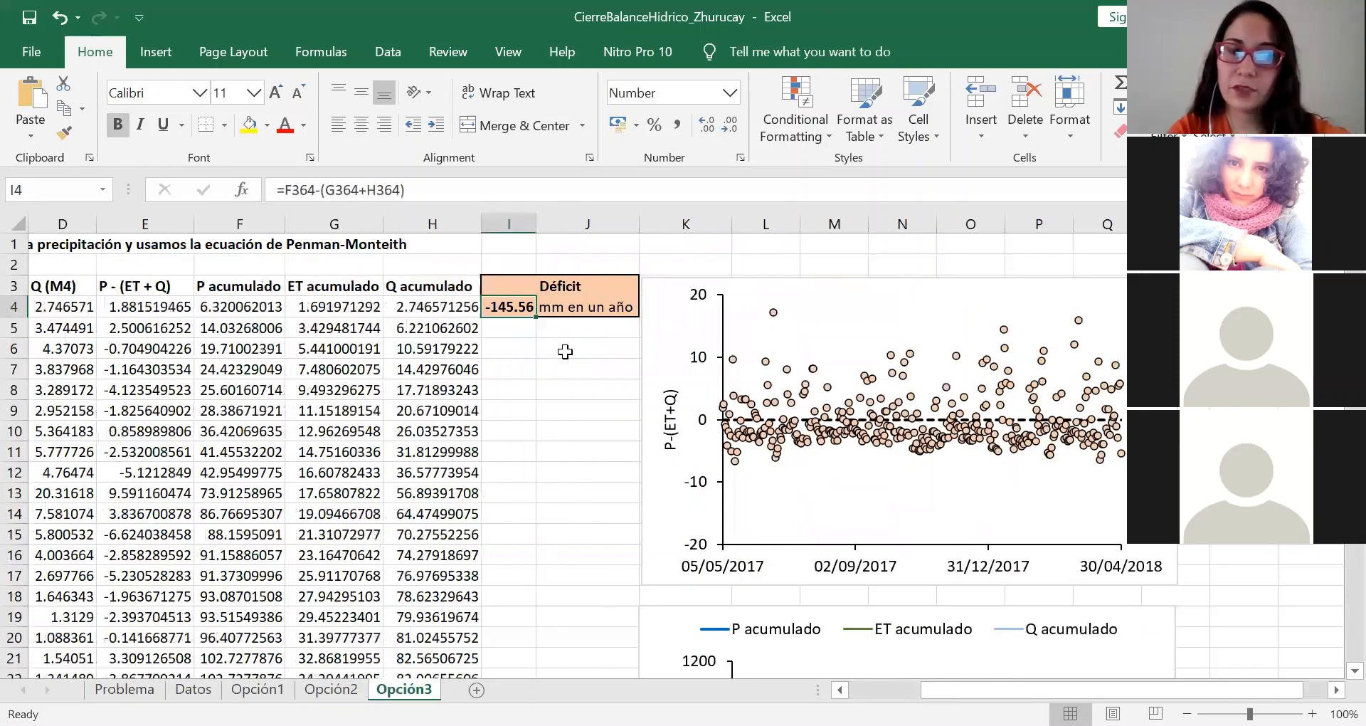
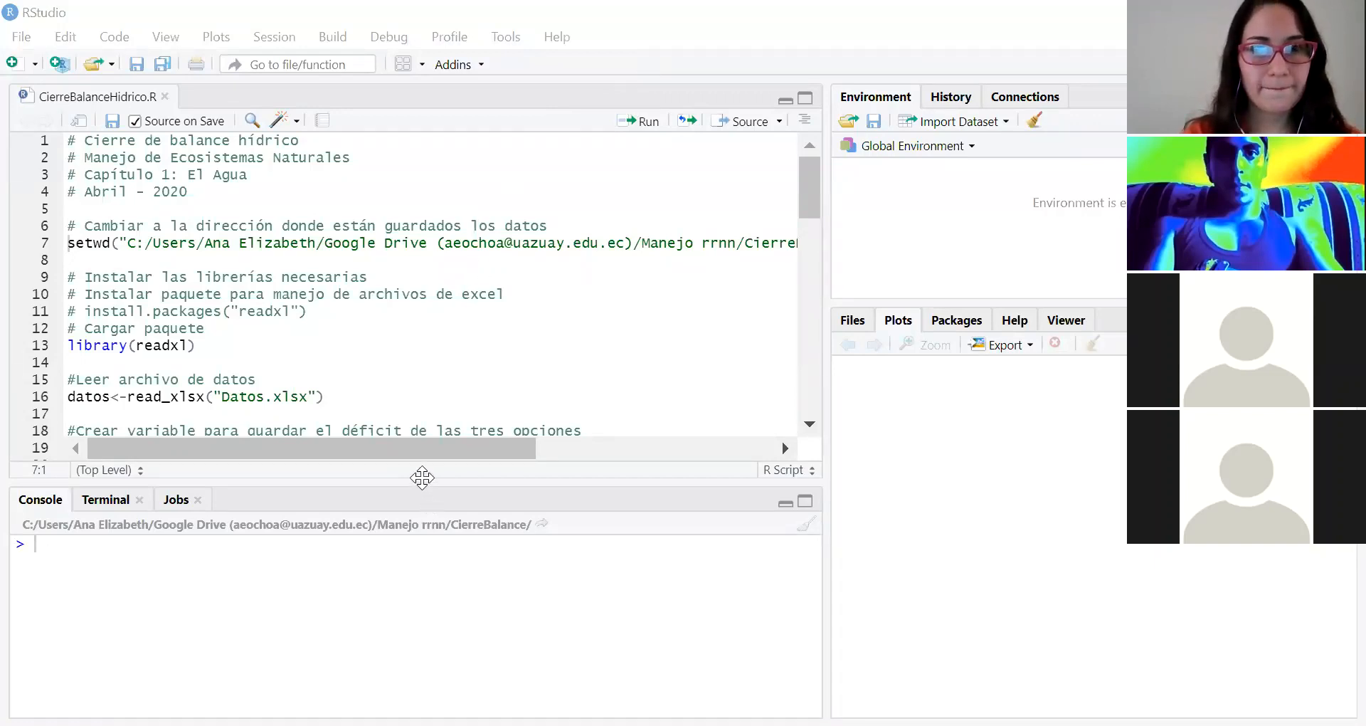
Step: Enlarge the CierreBalanceHidrico.R script area and run the setwd line to make the CierreBalance folder the working directory
{"action": "left_click_drag", "start_coordinate": [422, 477], "coordinate": [427, 515]}
{"action": "left_click", "coordinate": [376, 242]}
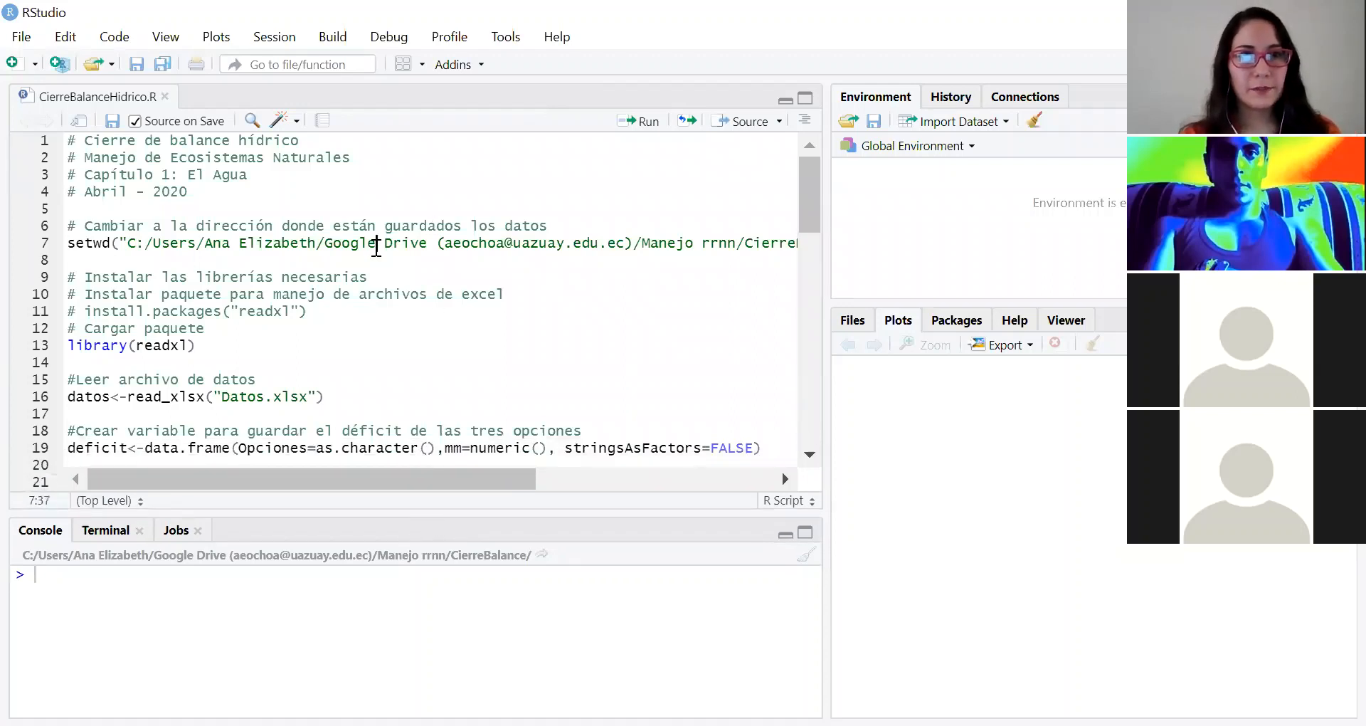
{"action": "scroll", "coordinate": [376, 248], "scroll_direction": "down", "scroll_amount": 1}
{"action": "scroll", "coordinate": [376, 248], "scroll_direction": "up", "scroll_amount": 1}
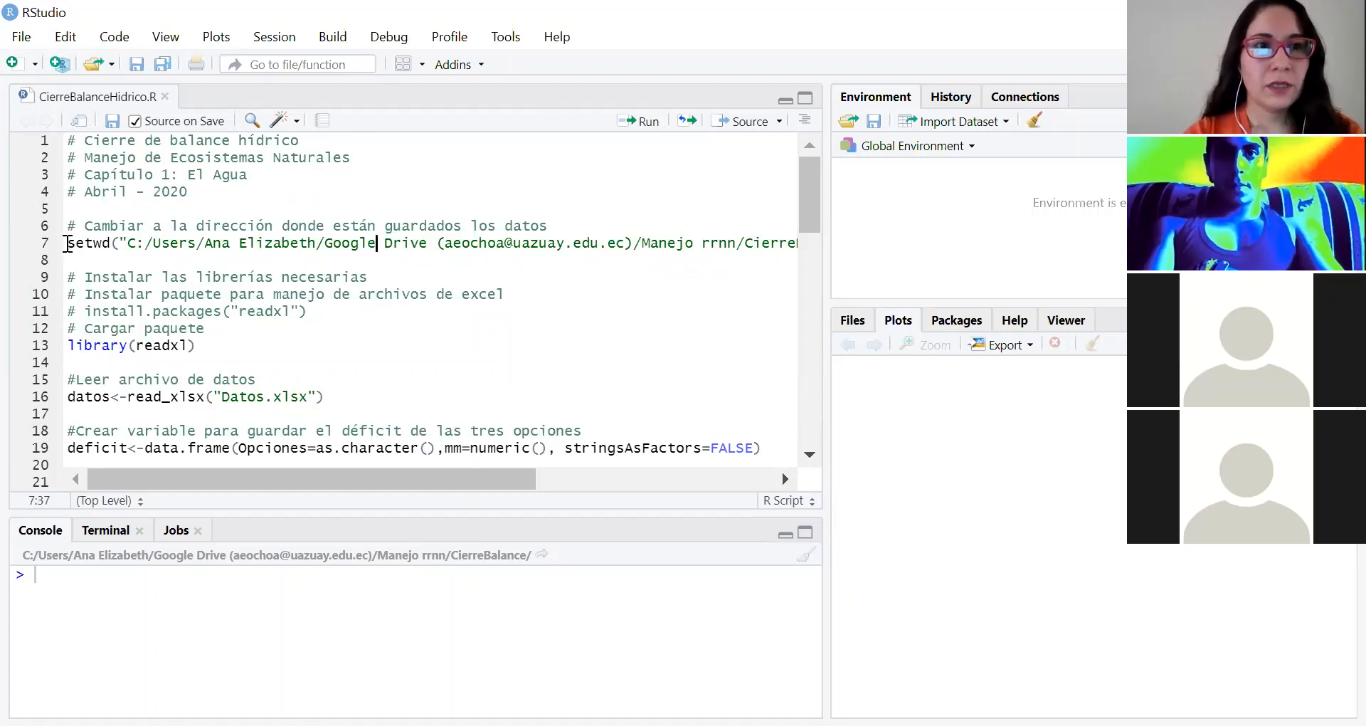
{"action": "left_click", "coordinate": [76, 243]}
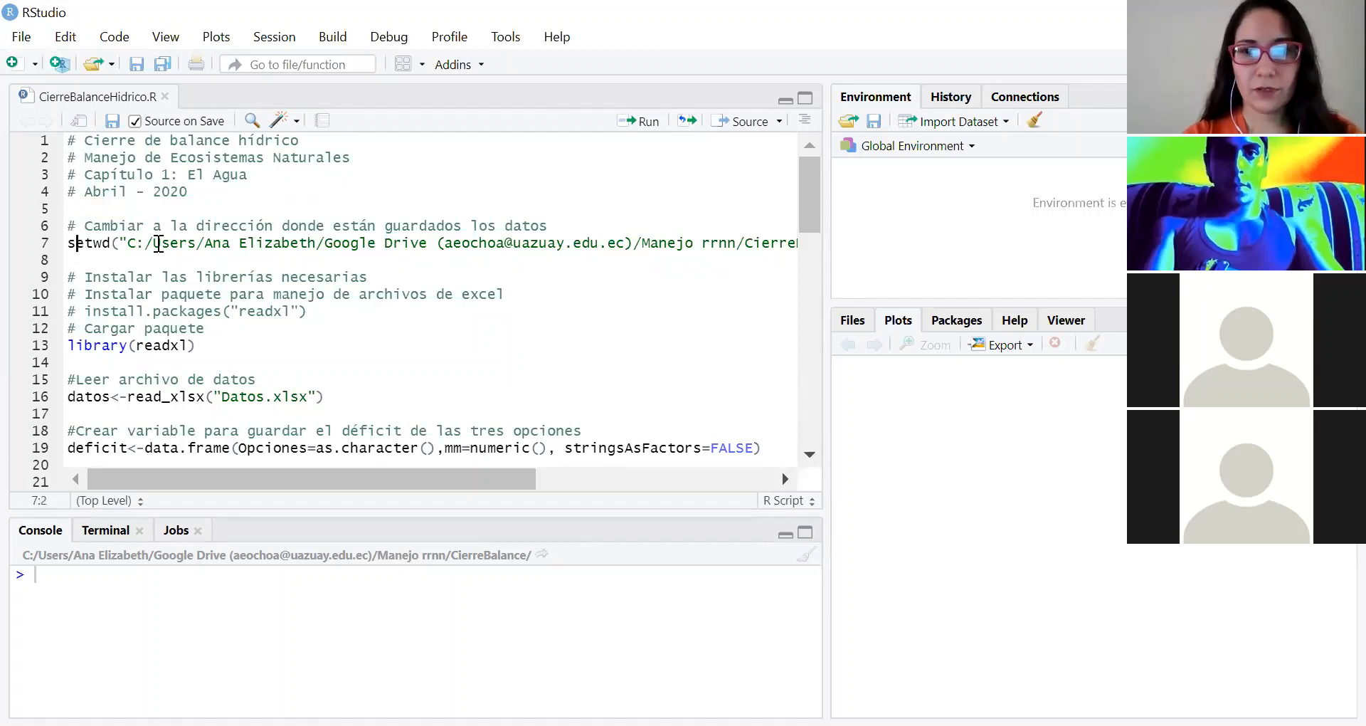
{"action": "key", "text": "ctrl+Return"}
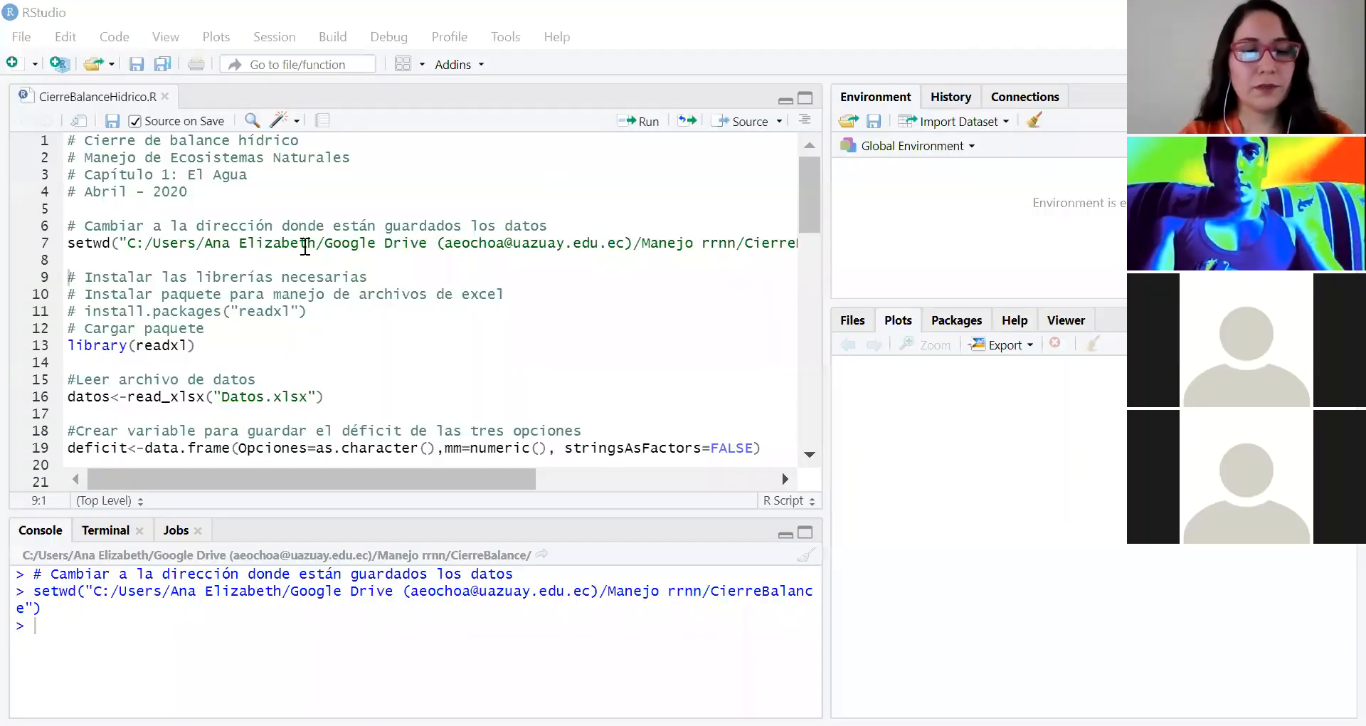
{"action": "left_click", "coordinate": [305, 244]}
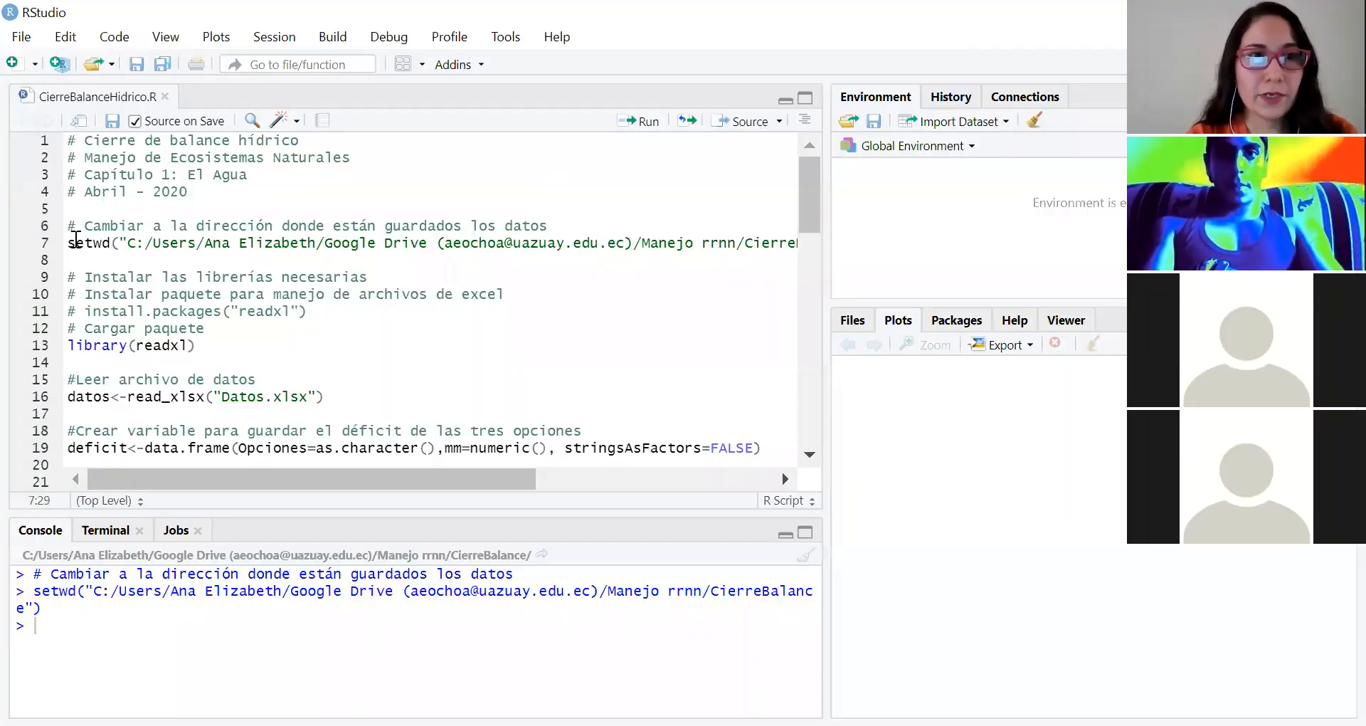
{"action": "left_click_drag", "start_coordinate": [75, 241], "coordinate": [196, 225]}
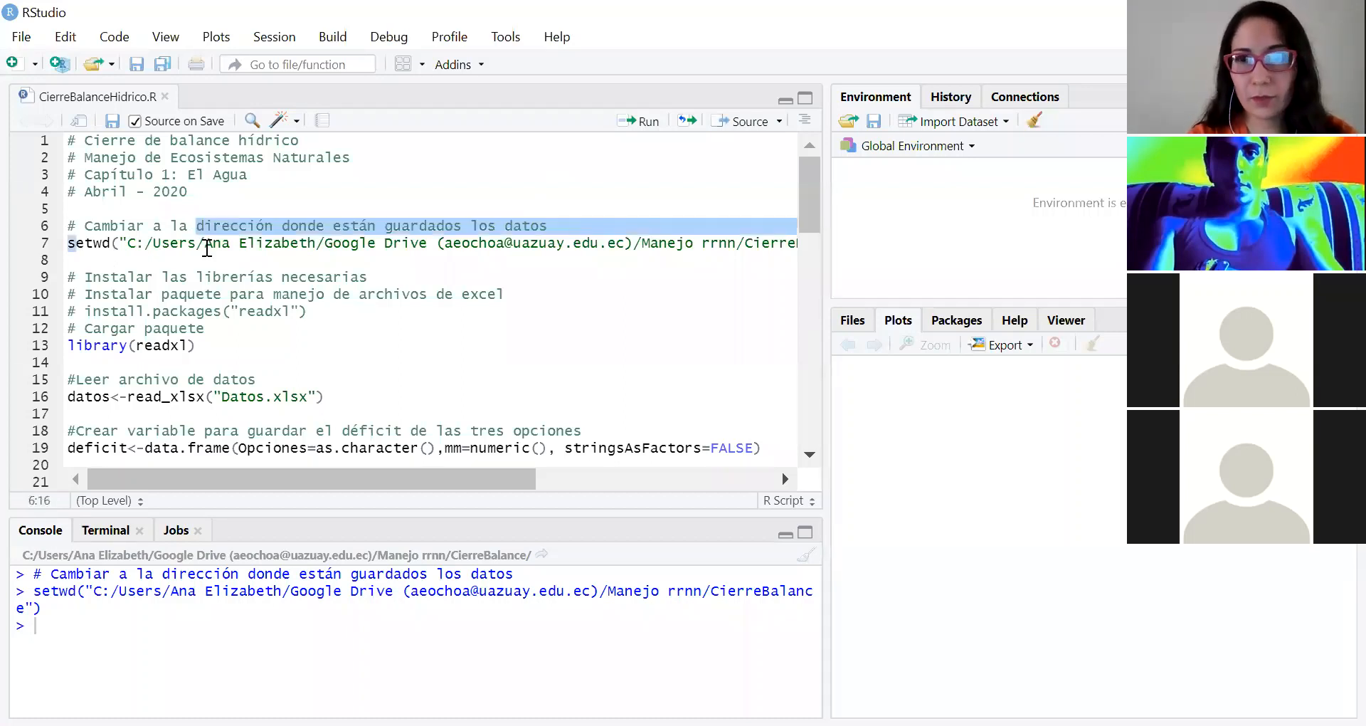
Step: Uncomment the install.packages("readxl") line and comment it out again
{"action": "left_click", "coordinate": [103, 346]}
{"action": "scroll", "coordinate": [102, 346], "scroll_direction": "down", "scroll_amount": 1}
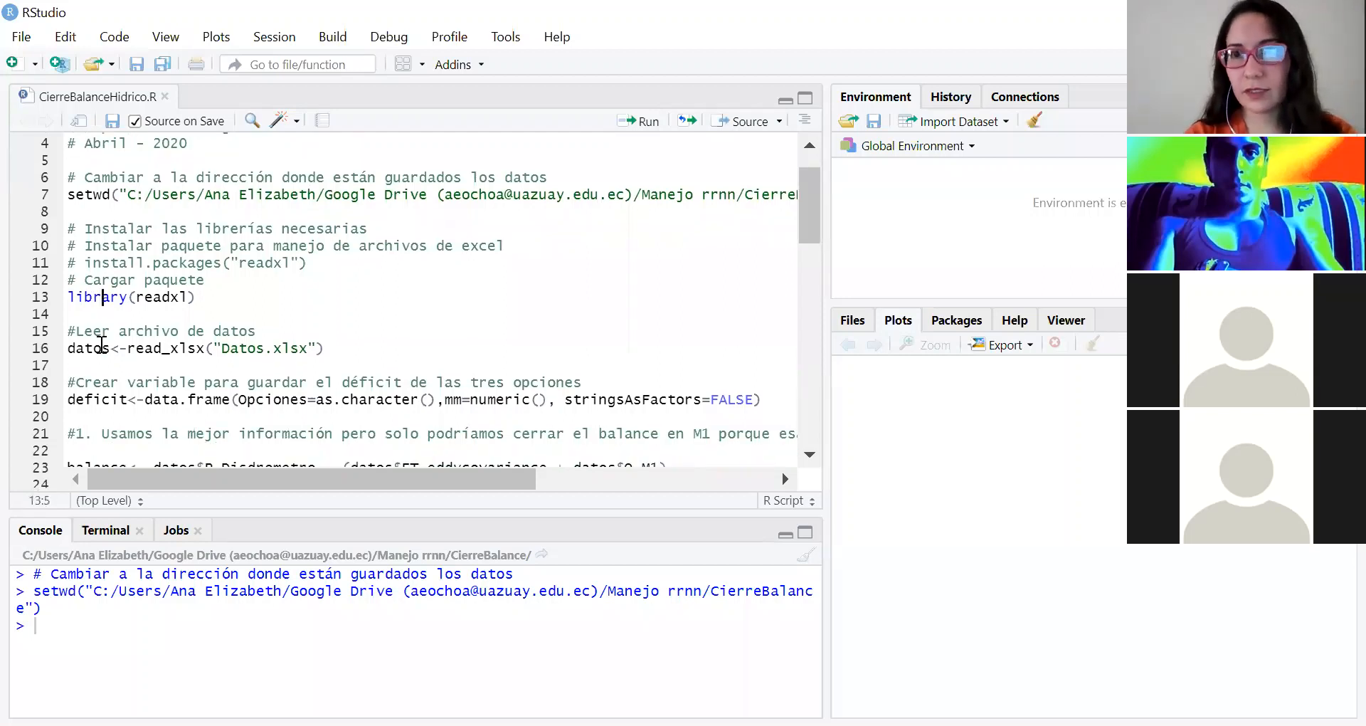
{"action": "left_click", "coordinate": [86, 262]}
{"action": "key", "text": "BackSpace"}
{"action": "key", "text": "BackSpace"}
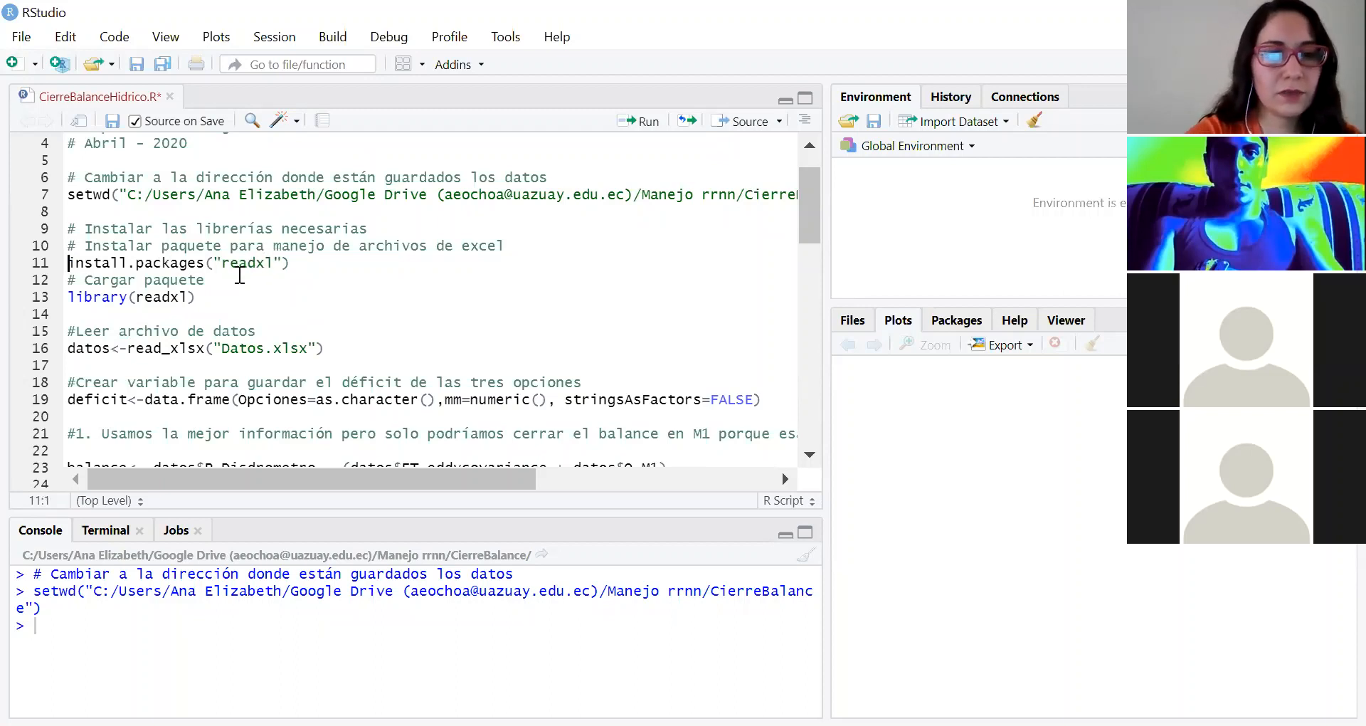
{"action": "type", "text": "#"}
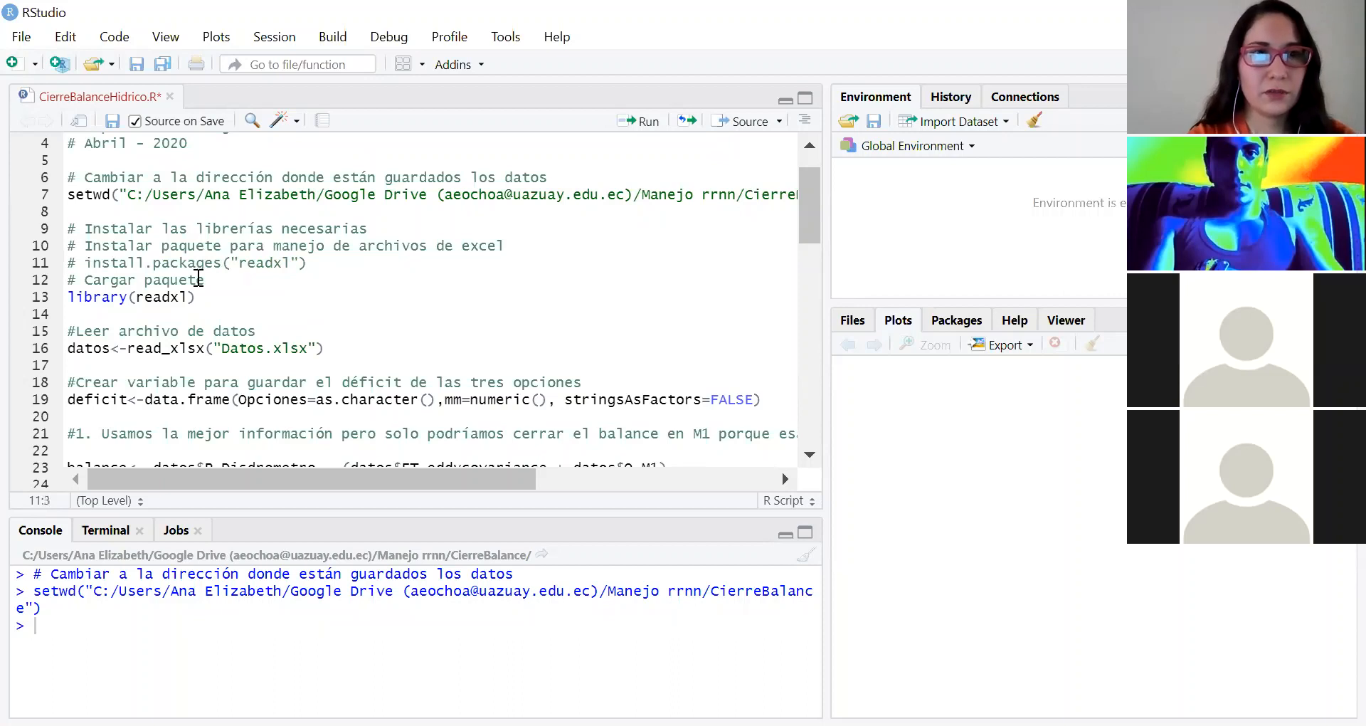
Step: Run the library(readxl) line to load the Excel-reading package
{"action": "left_click", "coordinate": [103, 299]}
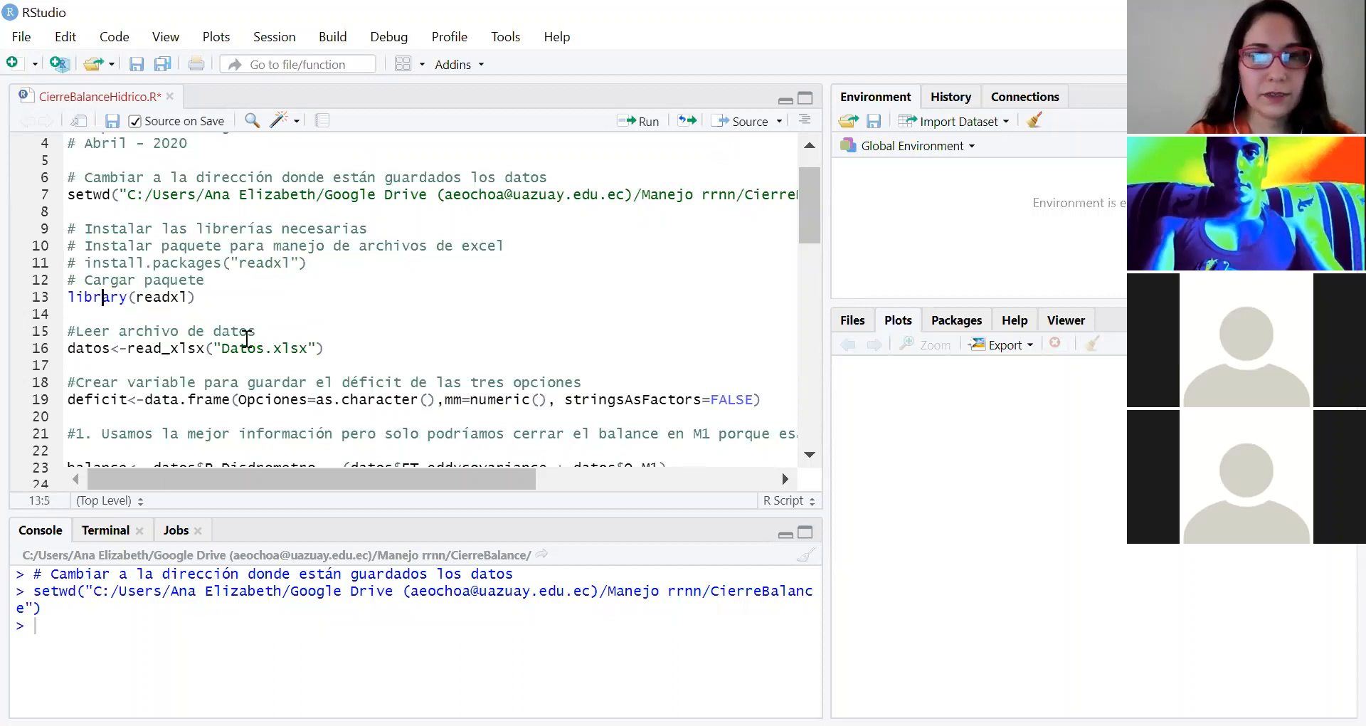
{"action": "key", "text": "ctrl+Return"}
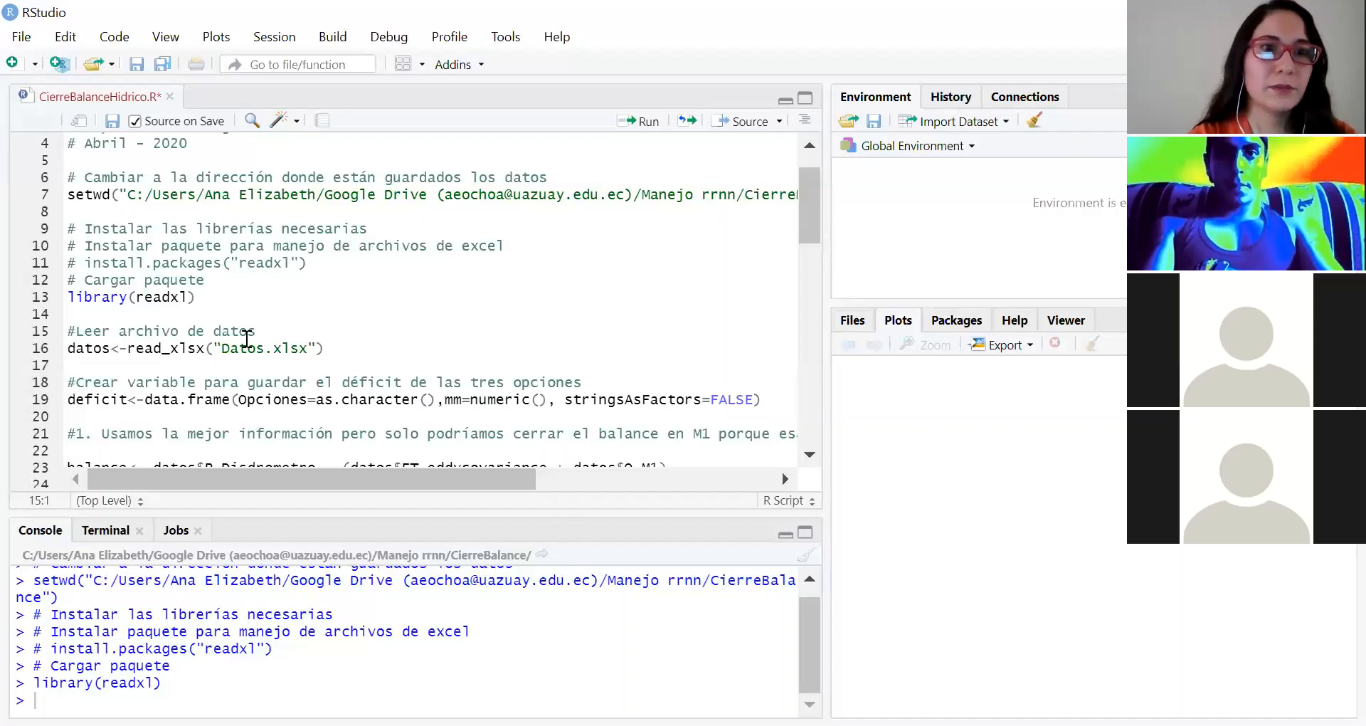
Step: Run the read_xlsx line to load Datos.xlsx into datos, and expand datos in an enlarged environment view to see all its variables
{"action": "scroll", "coordinate": [232, 269], "scroll_direction": "down", "scroll_amount": 3}
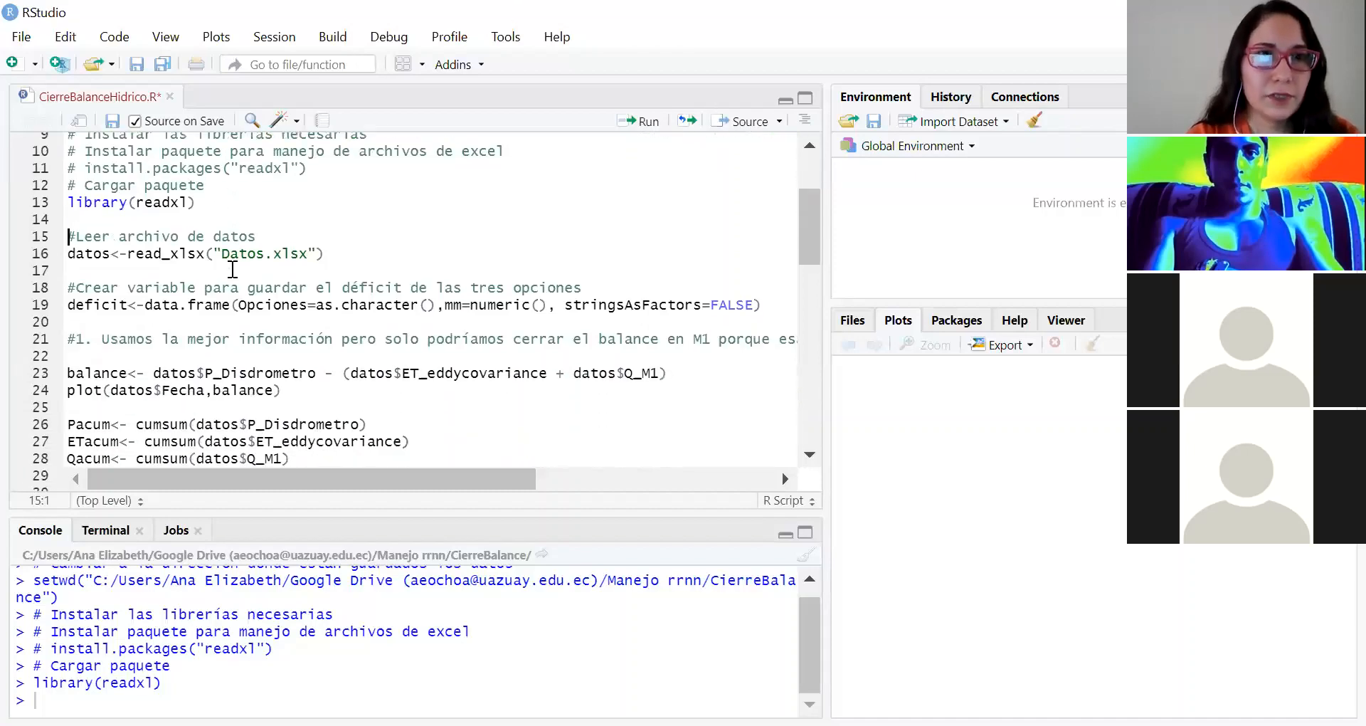
{"action": "scroll", "coordinate": [233, 269], "scroll_direction": "down", "scroll_amount": 2}
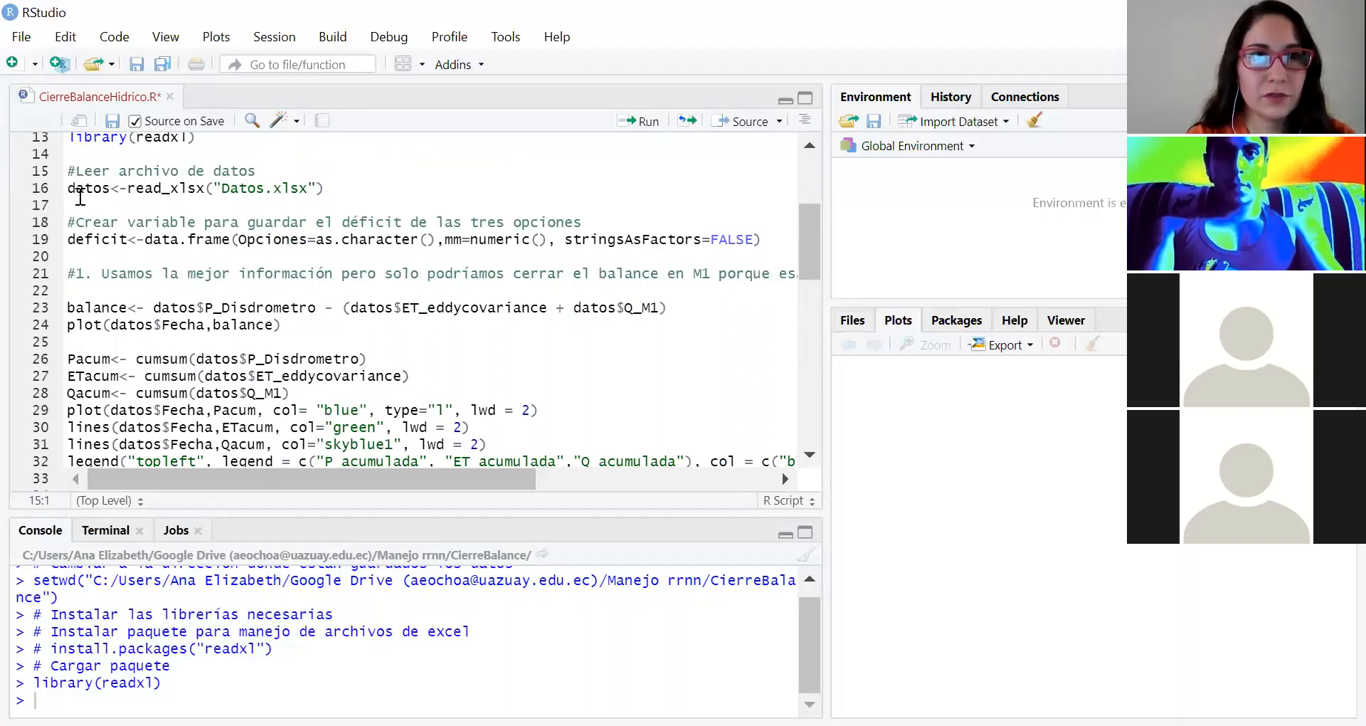
{"action": "mouse_move", "coordinate": [110, 187]}
{"action": "left_mouse_down"}
{"action": "mouse_move", "coordinate": [62, 188]}
{"action": "mouse_move", "coordinate": [295, 192]}
{"action": "left_mouse_up"}
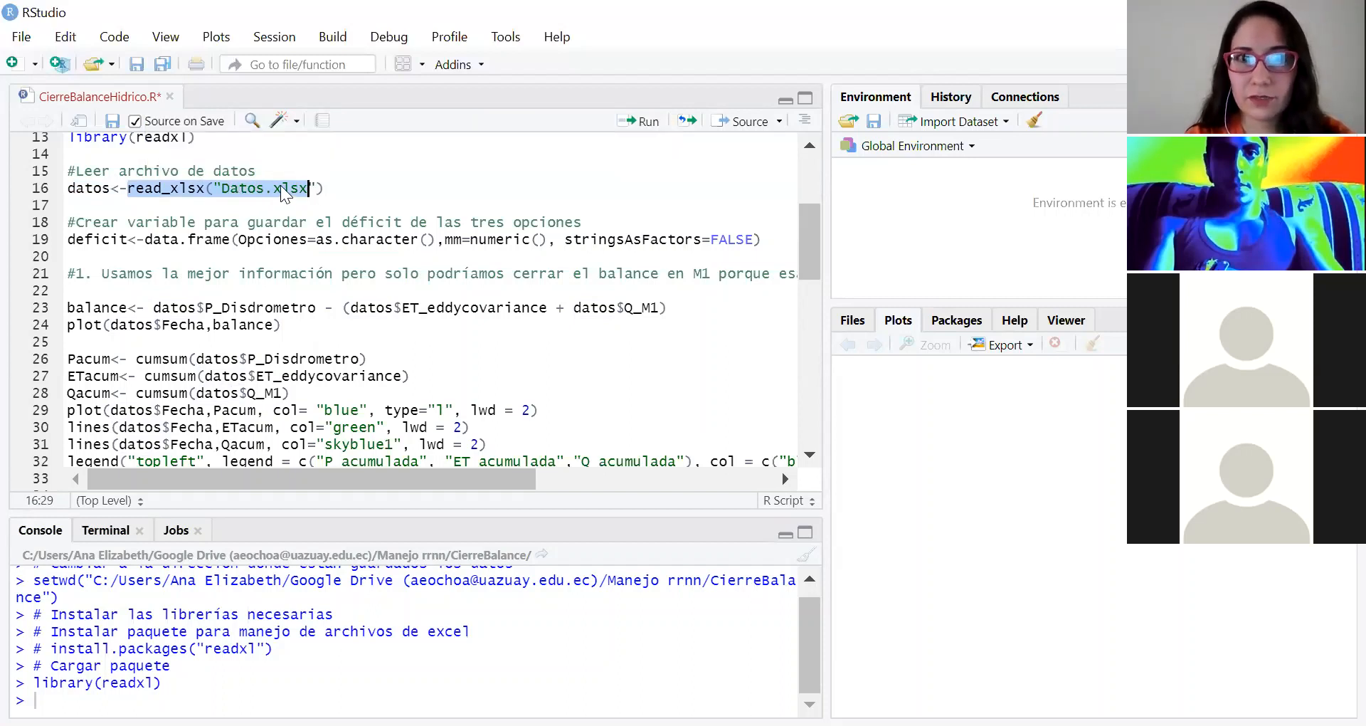
{"action": "left_click", "coordinate": [282, 187]}
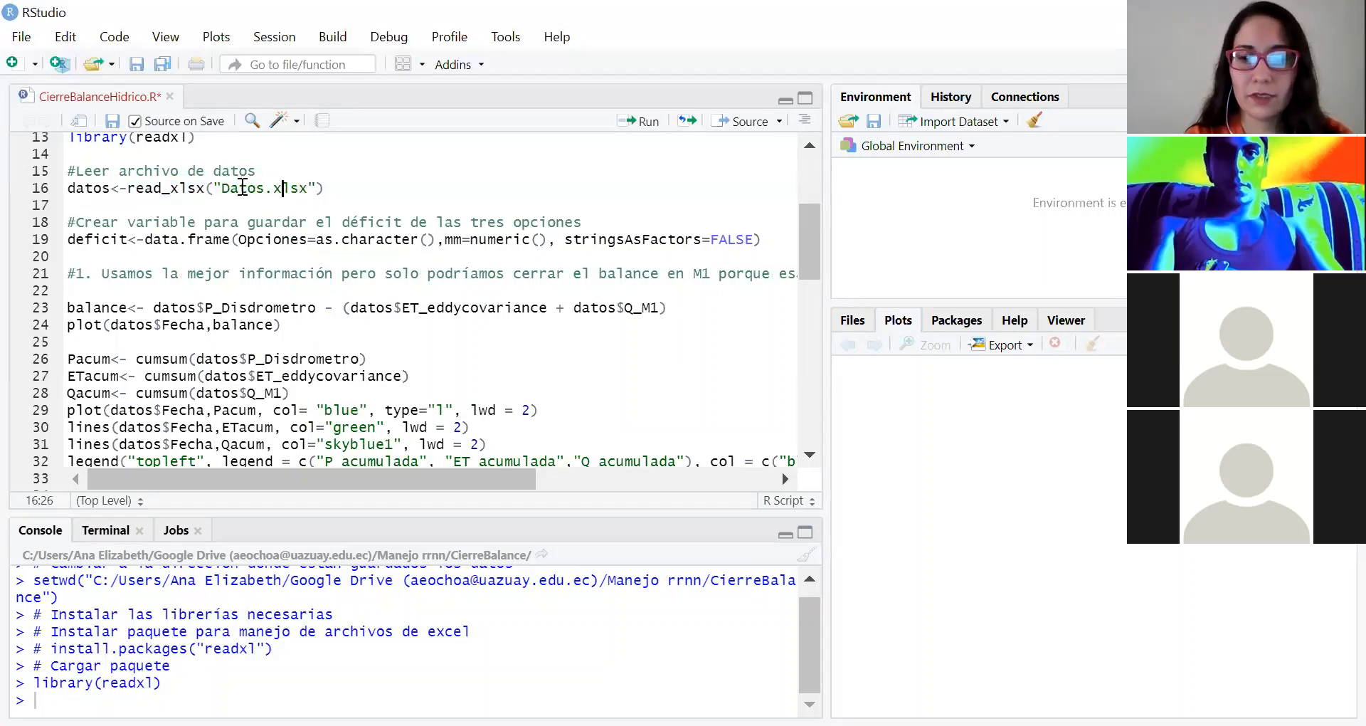
{"action": "key", "text": "ctrl+Return"}
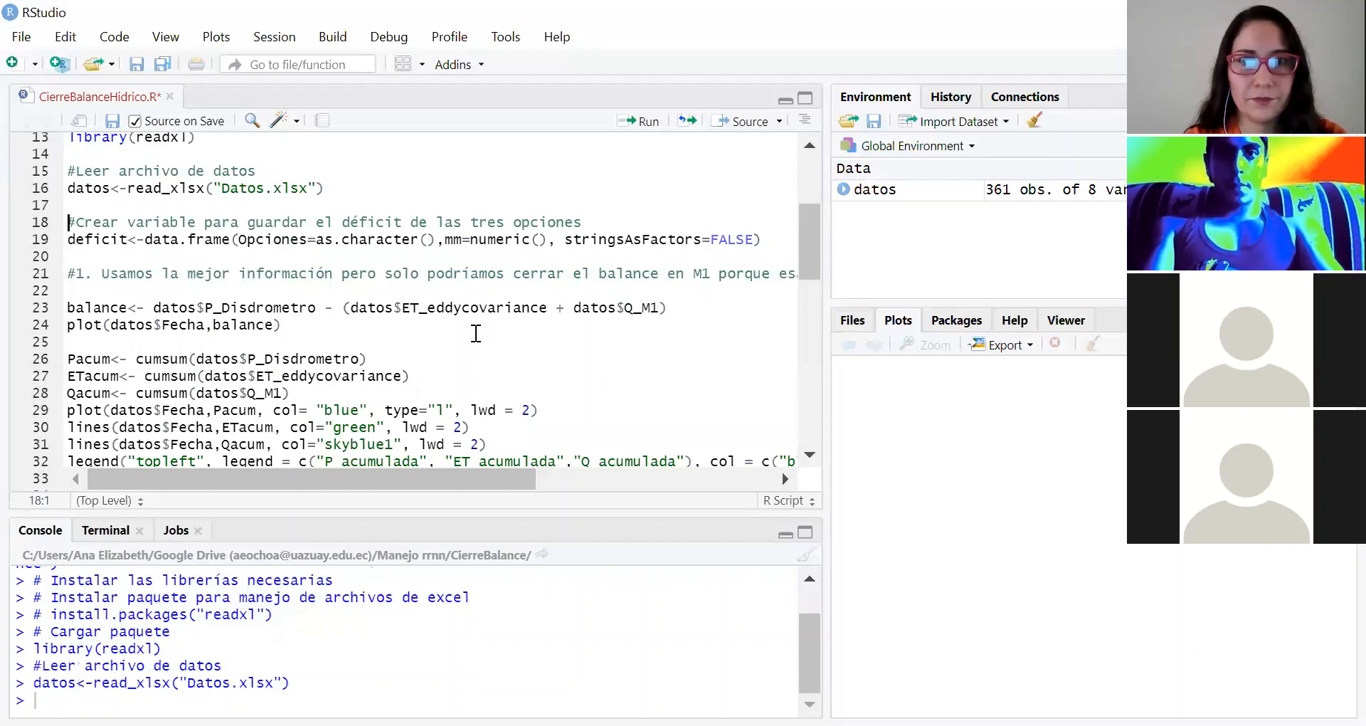
{"action": "left_click", "coordinate": [844, 192]}
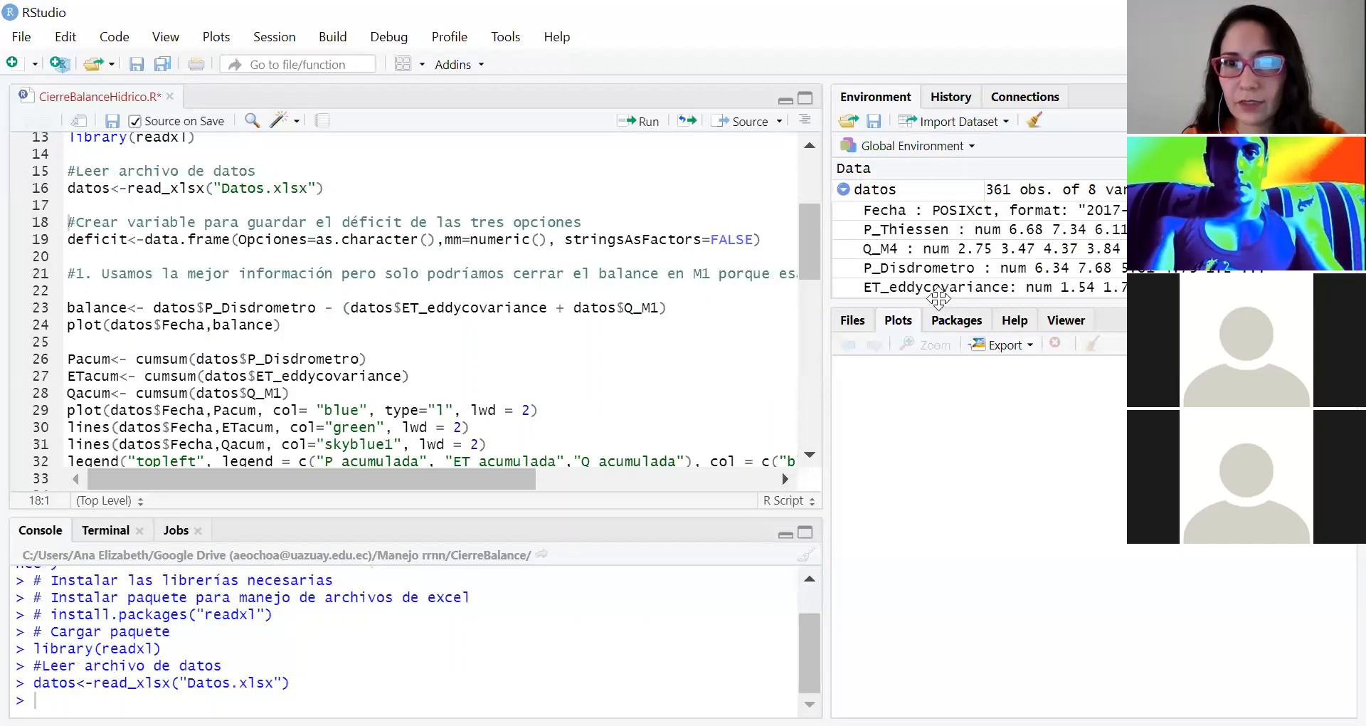
{"action": "left_click_drag", "start_coordinate": [938, 298], "coordinate": [932, 393]}
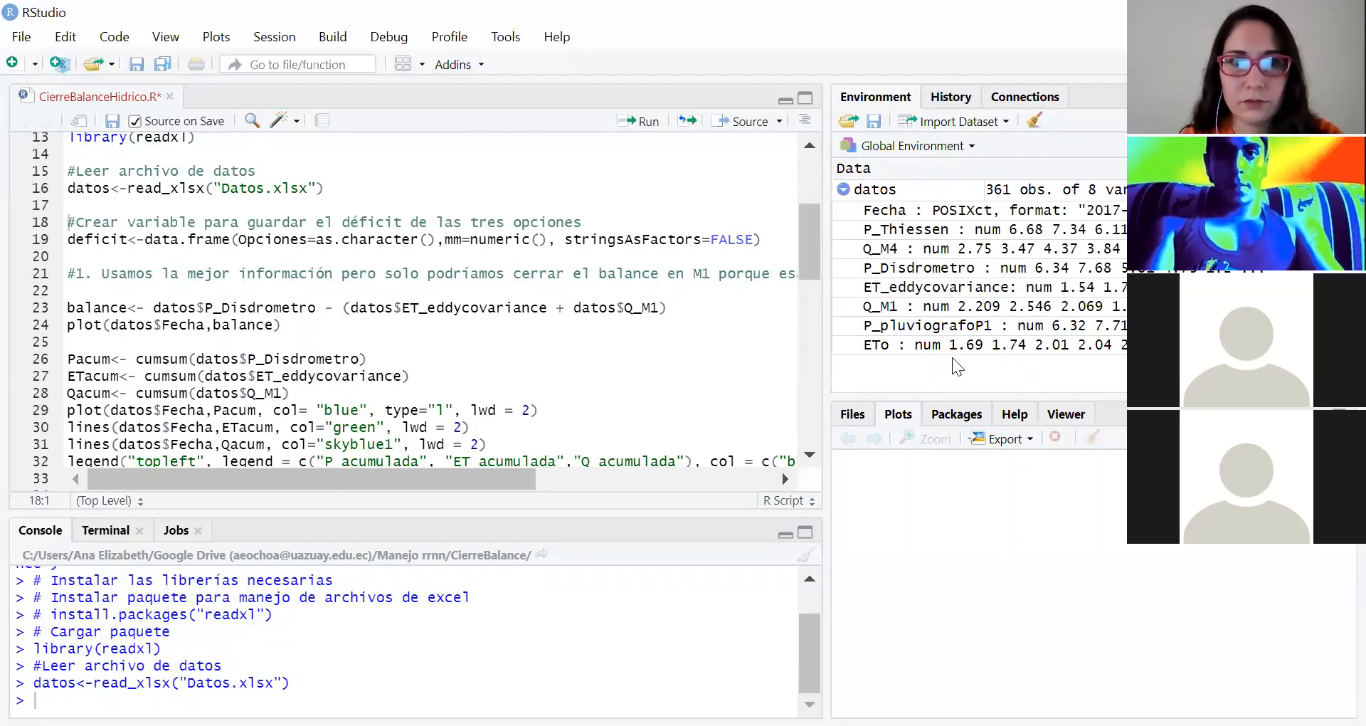
Step: Run the line that creates the empty deficit data frame with a character Opciones column and a numeric mm column
{"action": "left_click", "coordinate": [240, 240]}
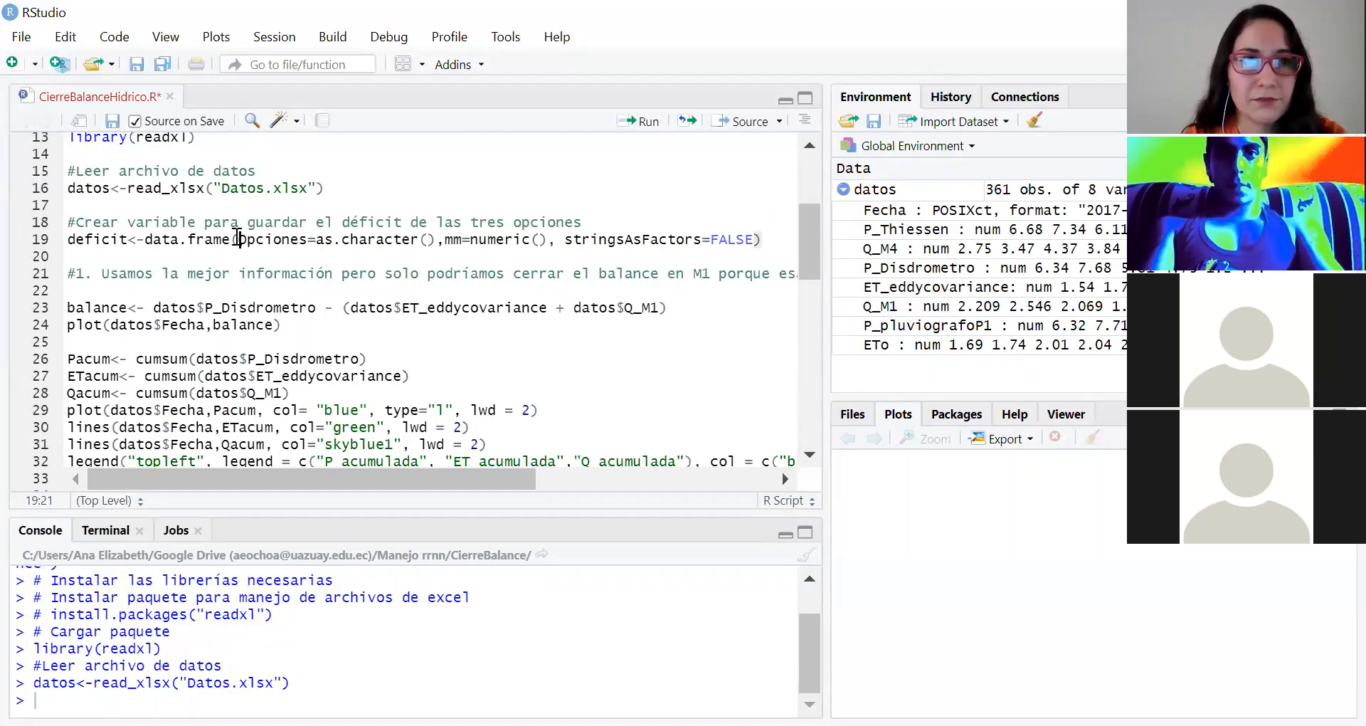
{"action": "left_click", "coordinate": [101, 242]}
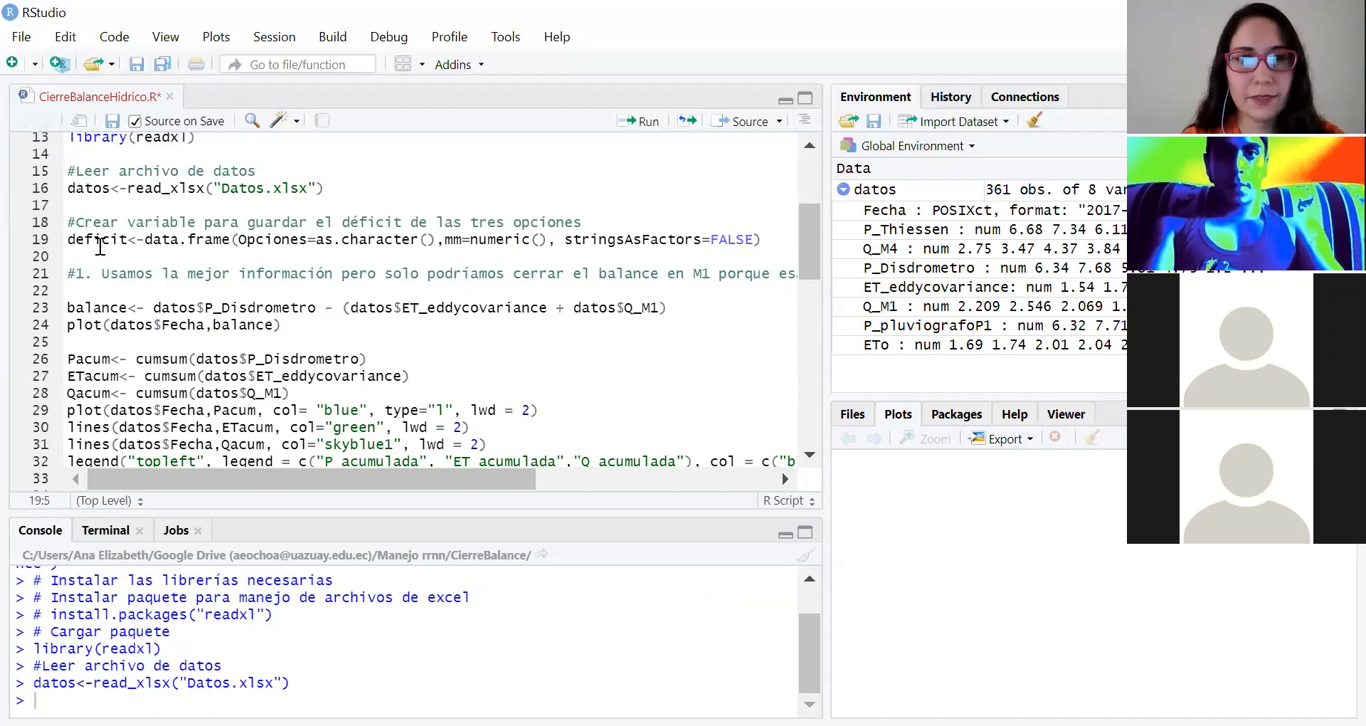
{"action": "key", "text": "ctrl+Return"}
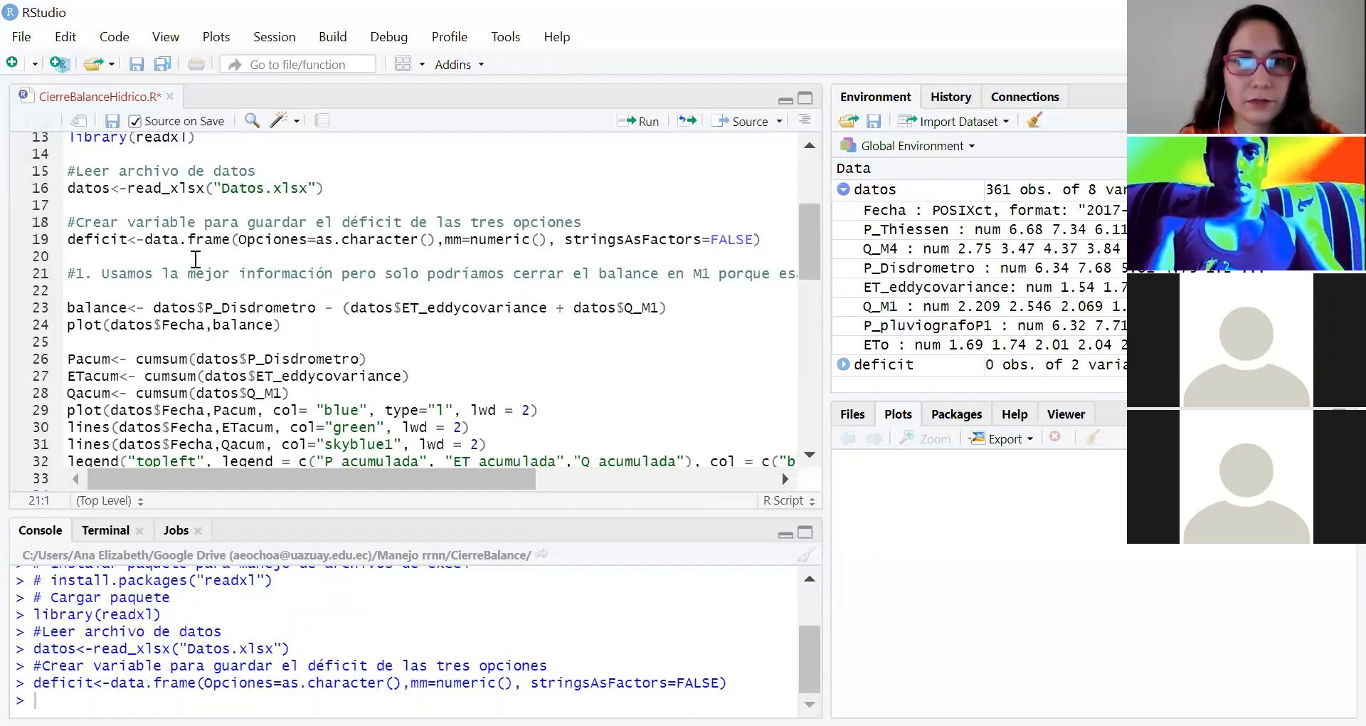
Step: Go through the data.frame, Opciones and mm definitions in the deficit line and inspect the structure of deficit in the environment
{"action": "left_click_drag", "start_coordinate": [145, 238], "coordinate": [231, 238]}
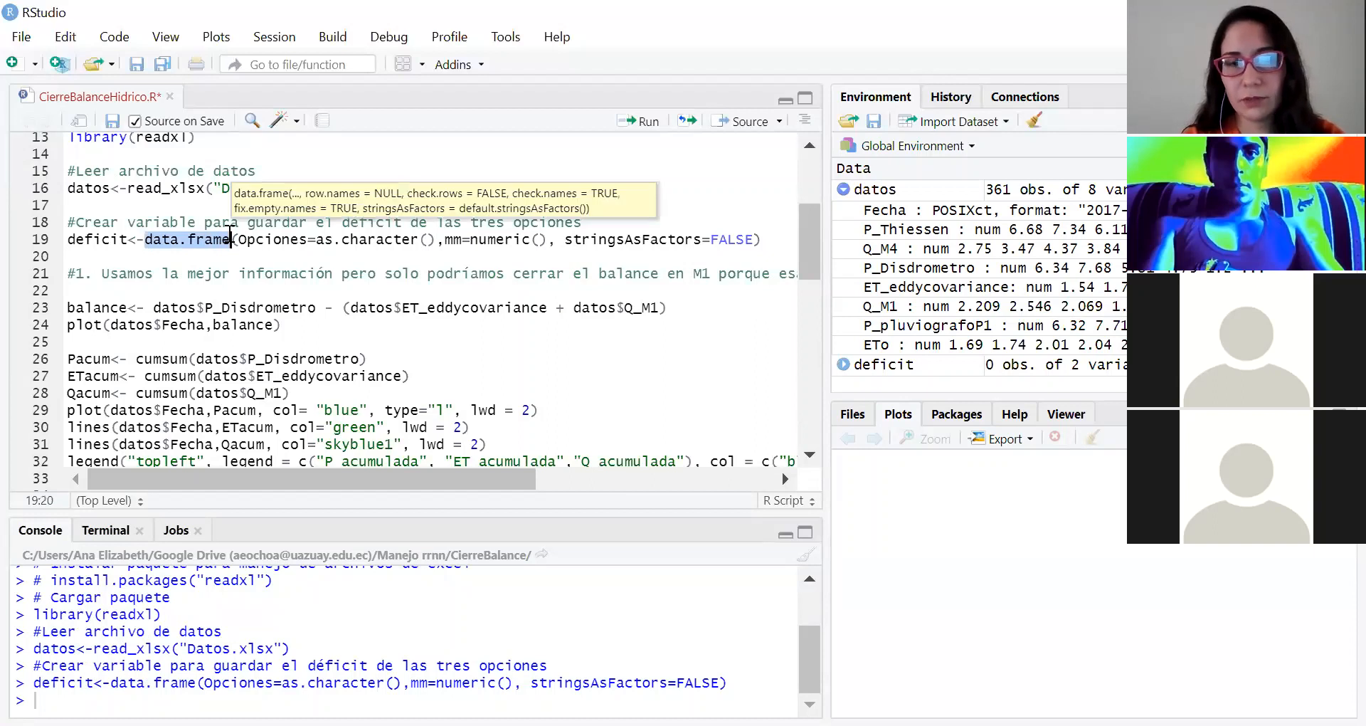
{"action": "left_click_drag", "start_coordinate": [238, 239], "coordinate": [439, 241]}
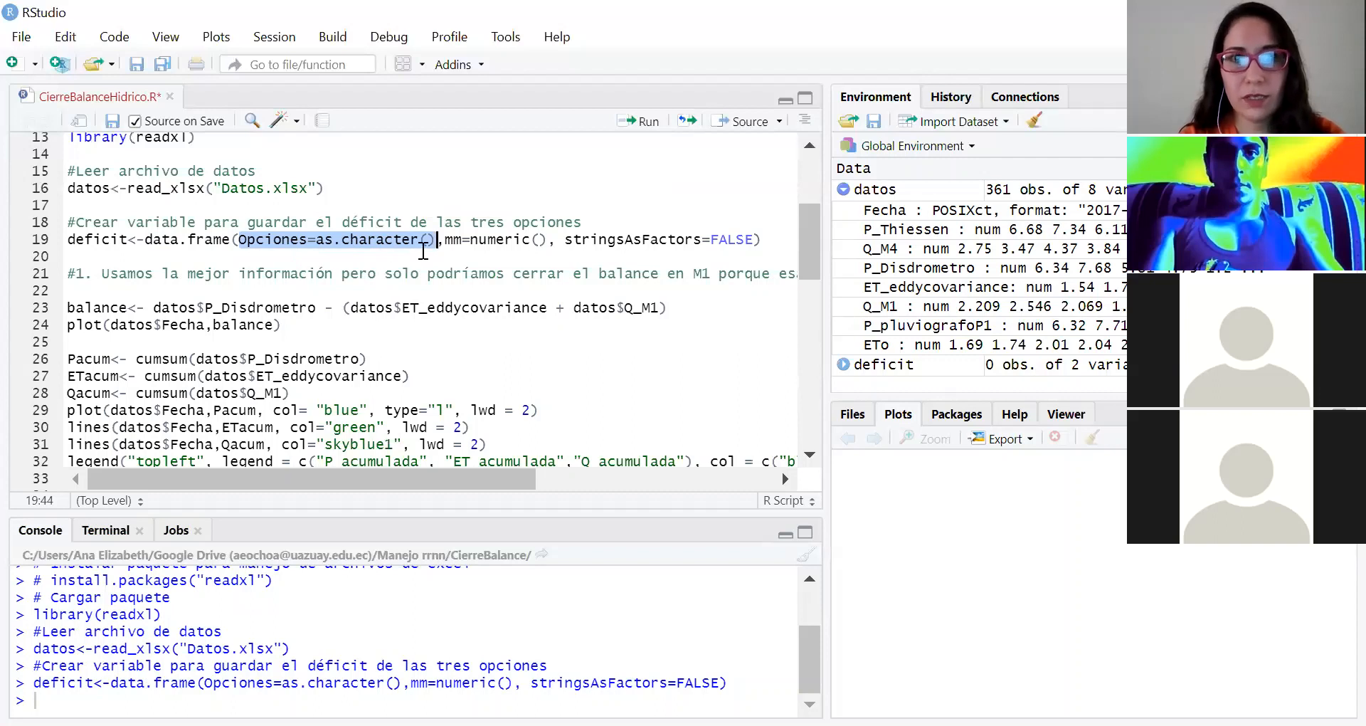
{"action": "left_click", "coordinate": [454, 241]}
{"action": "left_click", "coordinate": [541, 242], "text": "shift"}
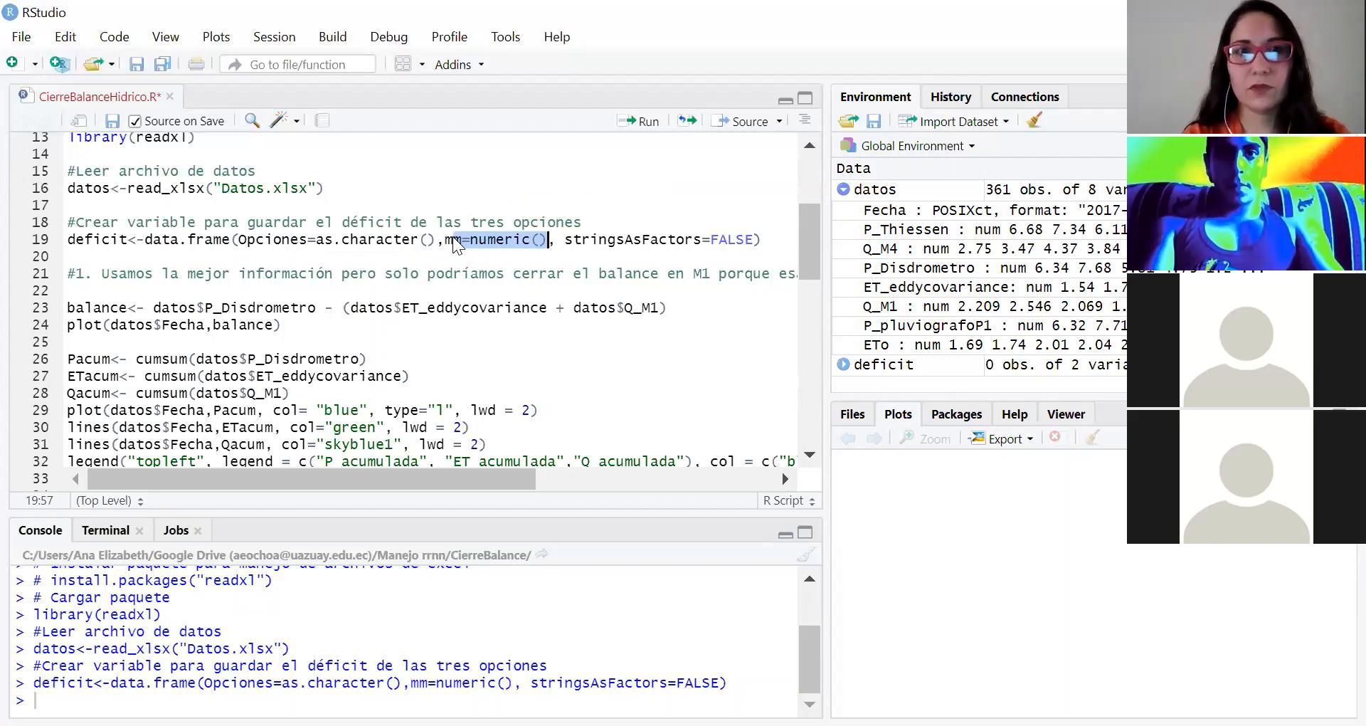
{"action": "left_click", "coordinate": [843, 364]}
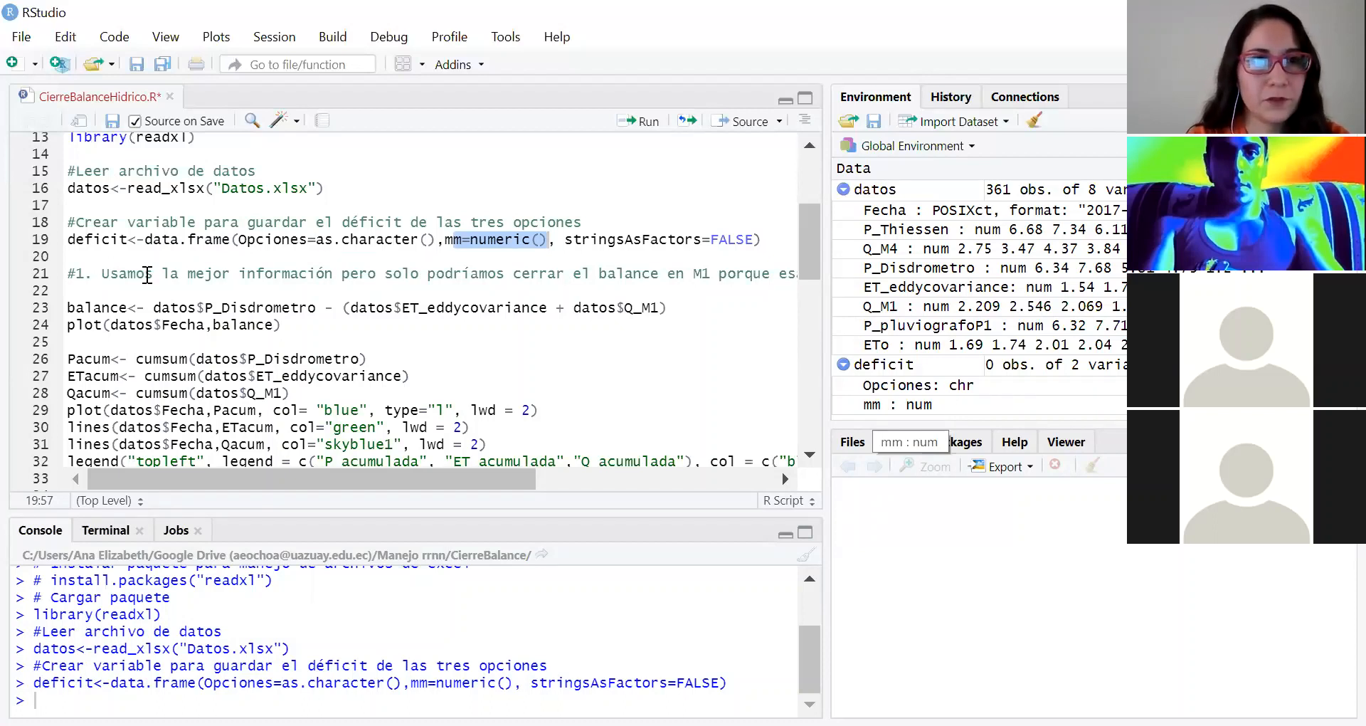
Step: Compute option 1's balance as P_Disdrometro - (ET_eddycovariance + Q_M1), plot it against Fecha and enlarge the plot area
{"action": "left_click", "coordinate": [121, 309]}
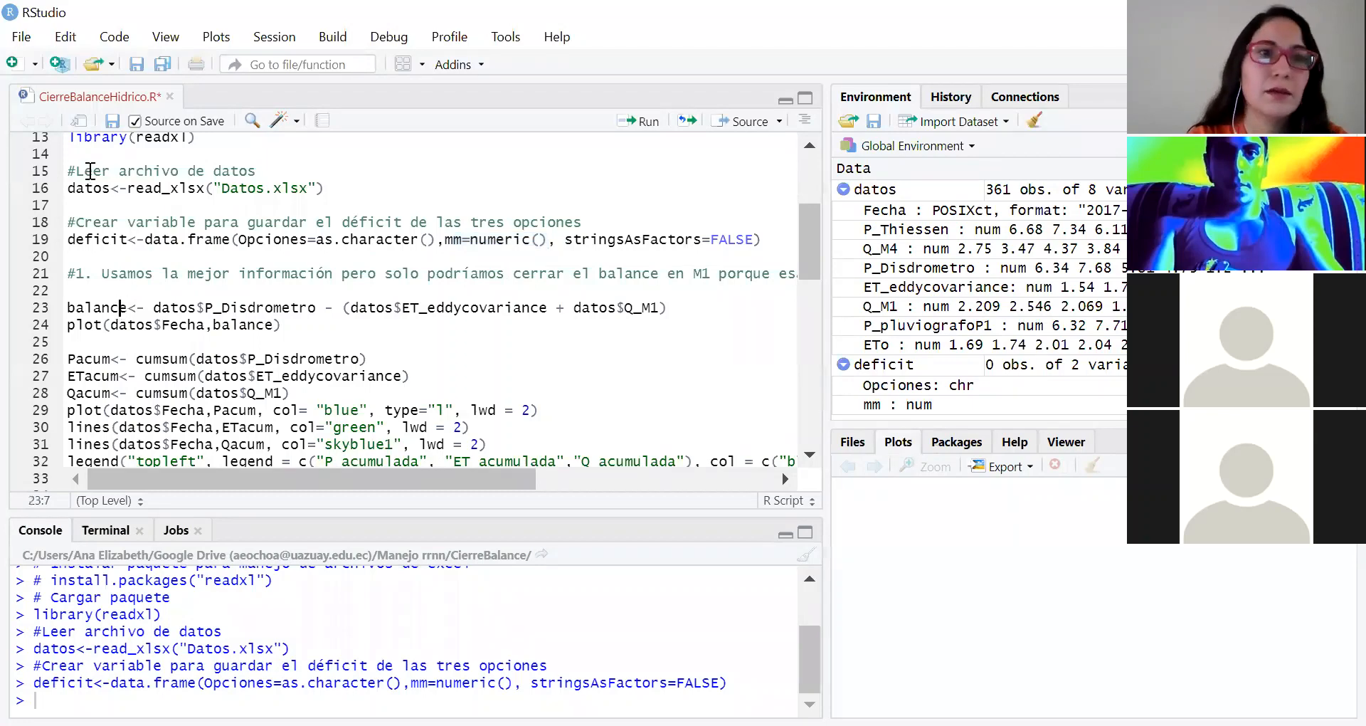
{"action": "scroll", "coordinate": [260, 171], "scroll_direction": "down", "scroll_amount": 2}
{"action": "left_click_drag", "start_coordinate": [76, 170], "coordinate": [361, 171]}
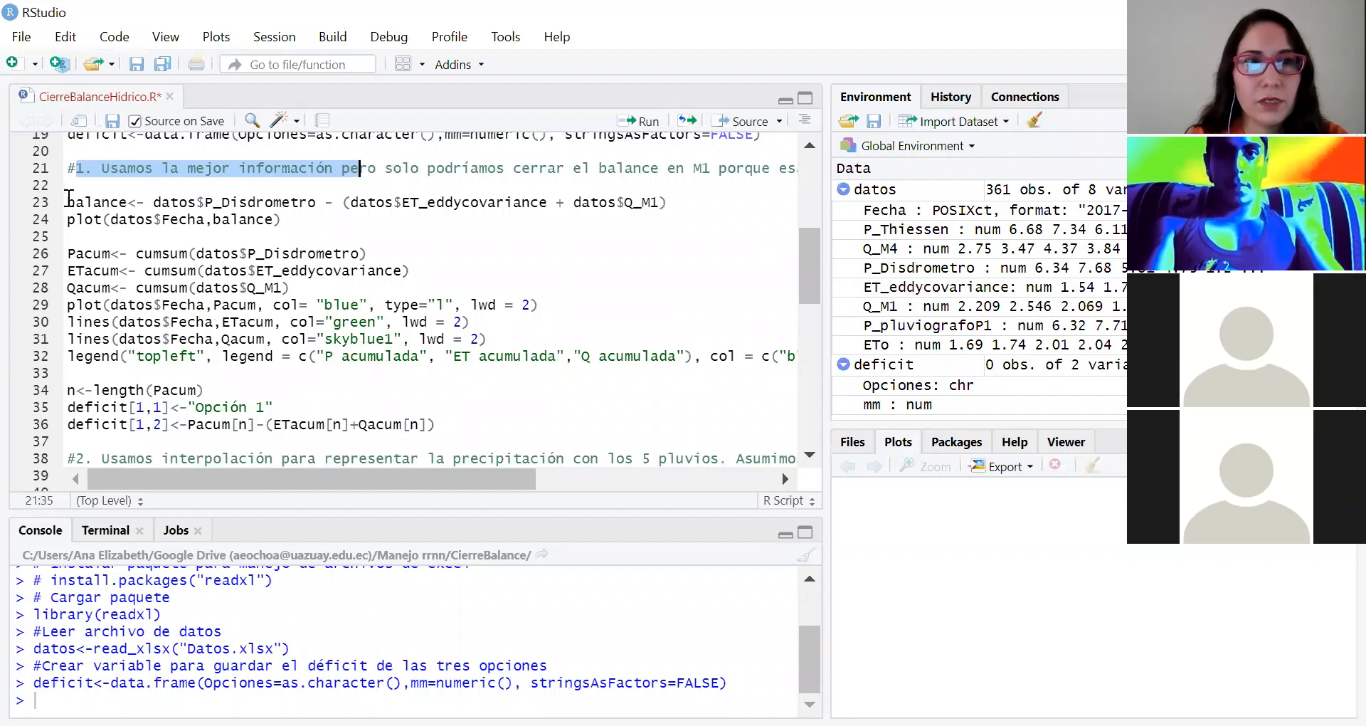
{"action": "left_click_drag", "start_coordinate": [84, 202], "coordinate": [242, 197]}
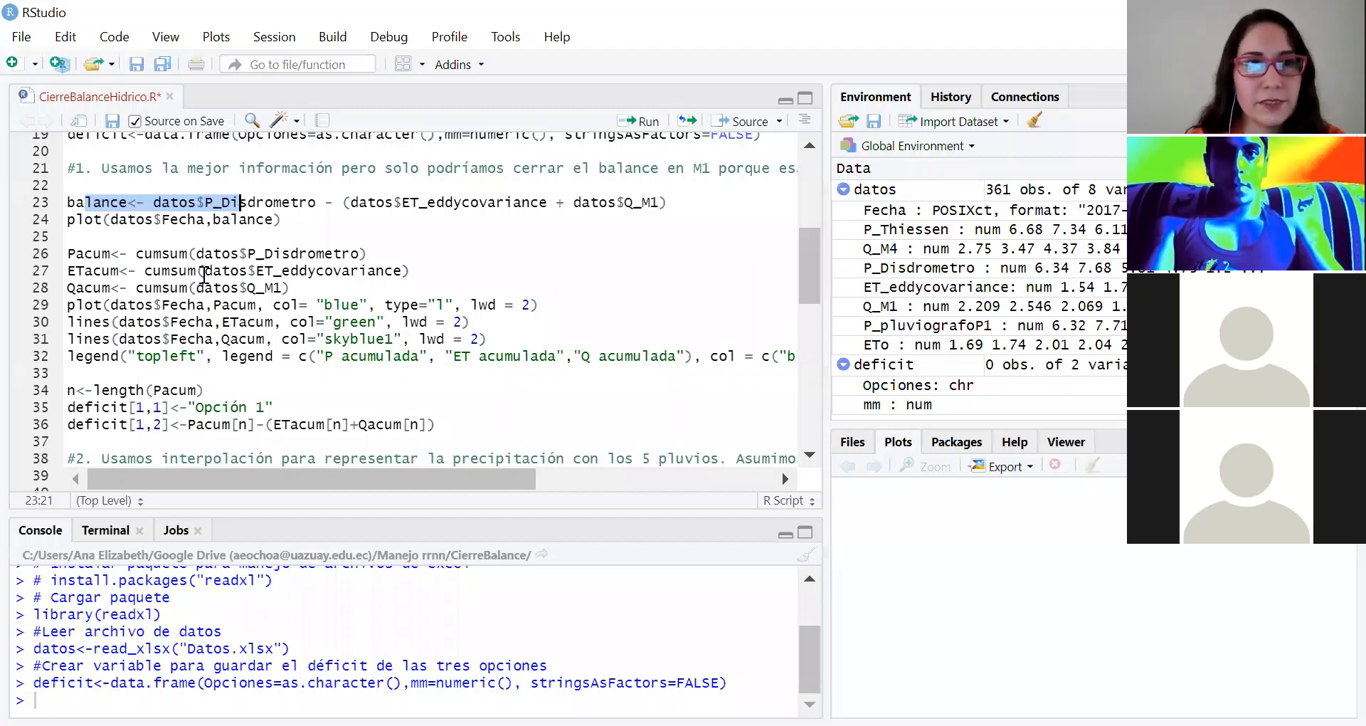
{"action": "left_click", "coordinate": [148, 208]}
{"action": "key", "text": "ctrl+Return"}
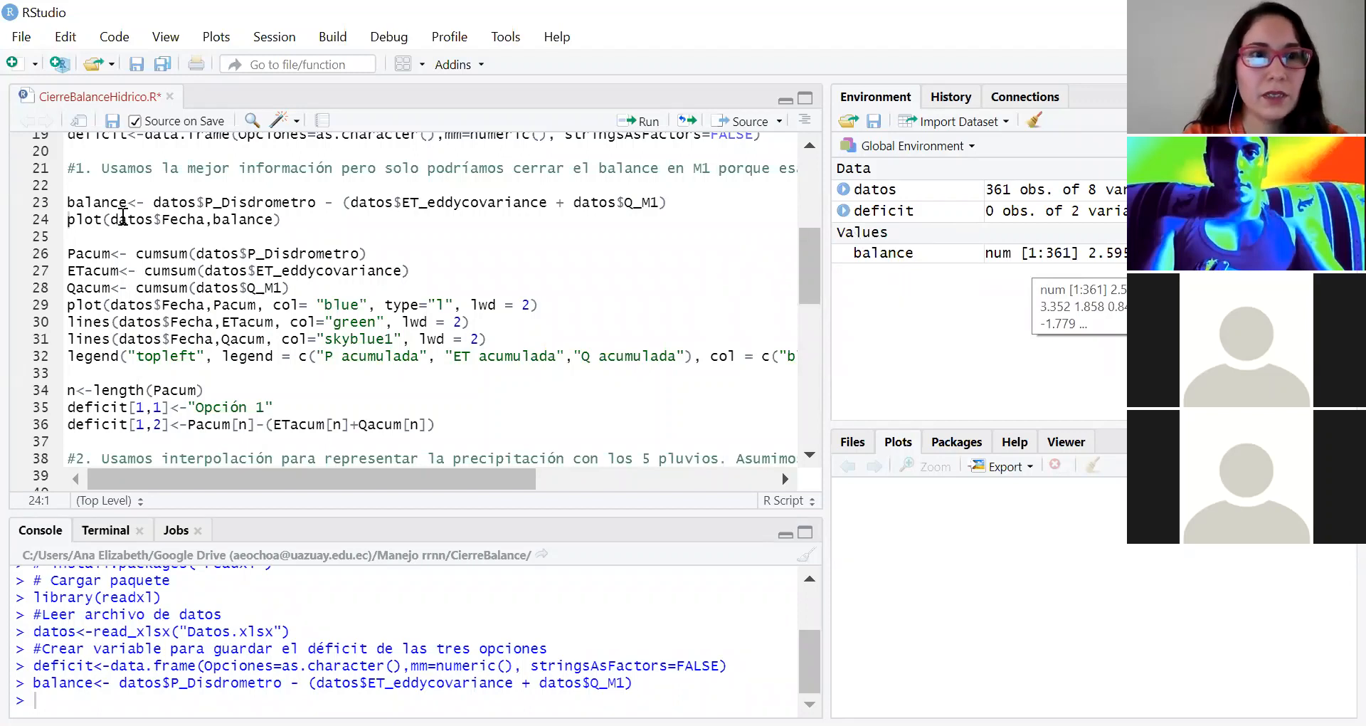
{"action": "key", "text": "ctrl+Return"}
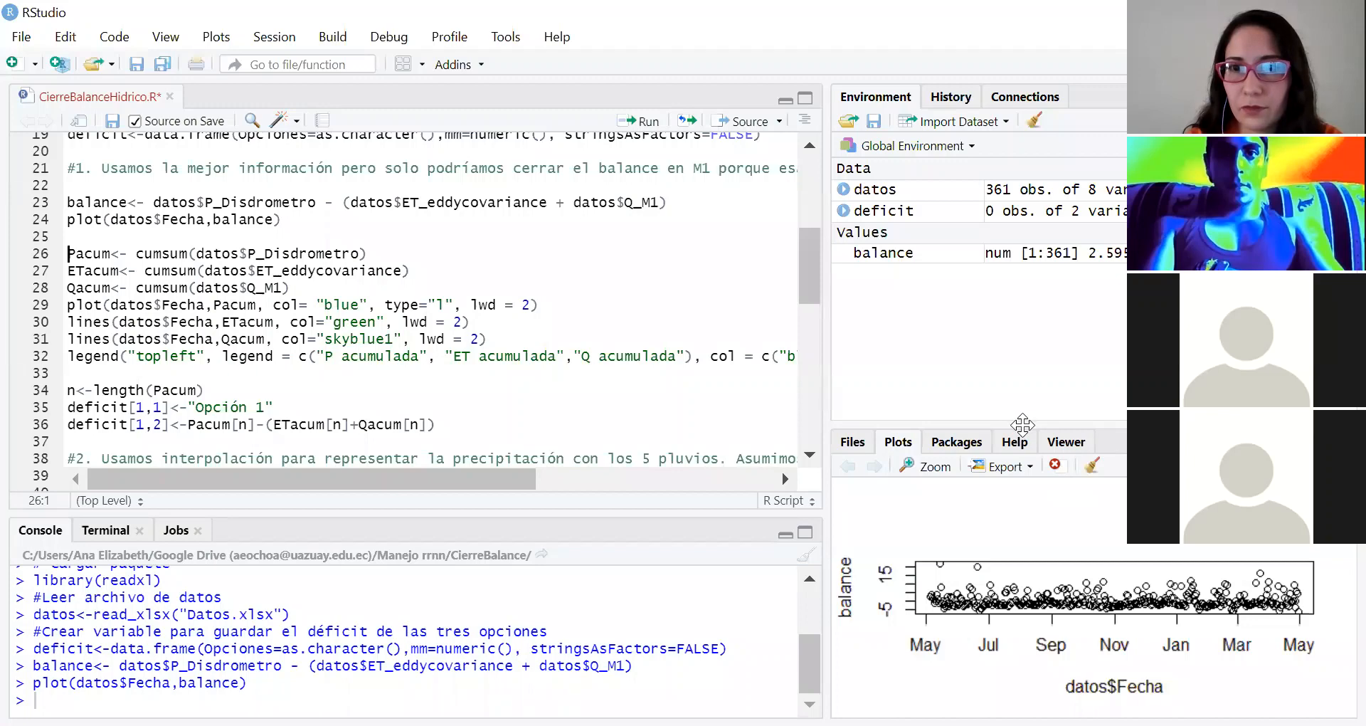
{"action": "left_click_drag", "start_coordinate": [1018, 419], "coordinate": [1026, 317]}
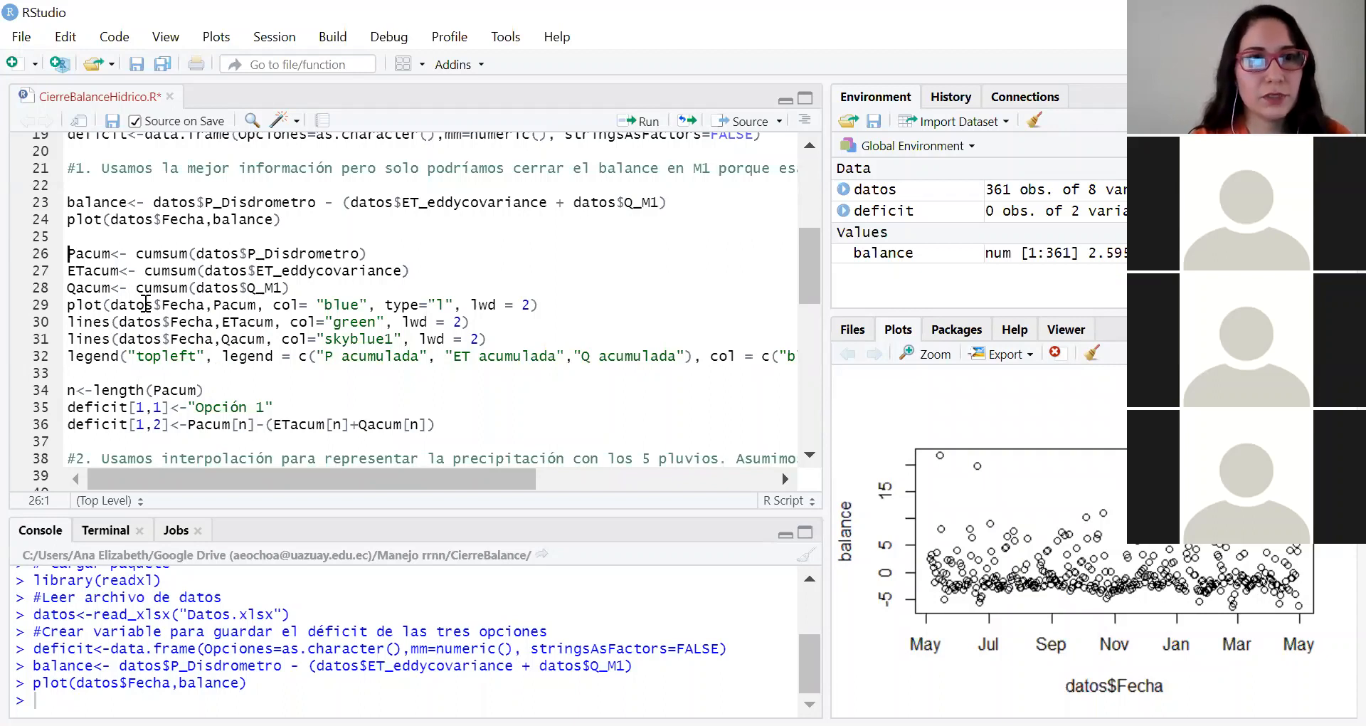
Step: Compute option 1's cumulative sums: Pacum from P_Disdrometro, ETacum from ET_eddycovariance and Qacum from Q_M1
{"action": "left_click", "coordinate": [85, 253]}
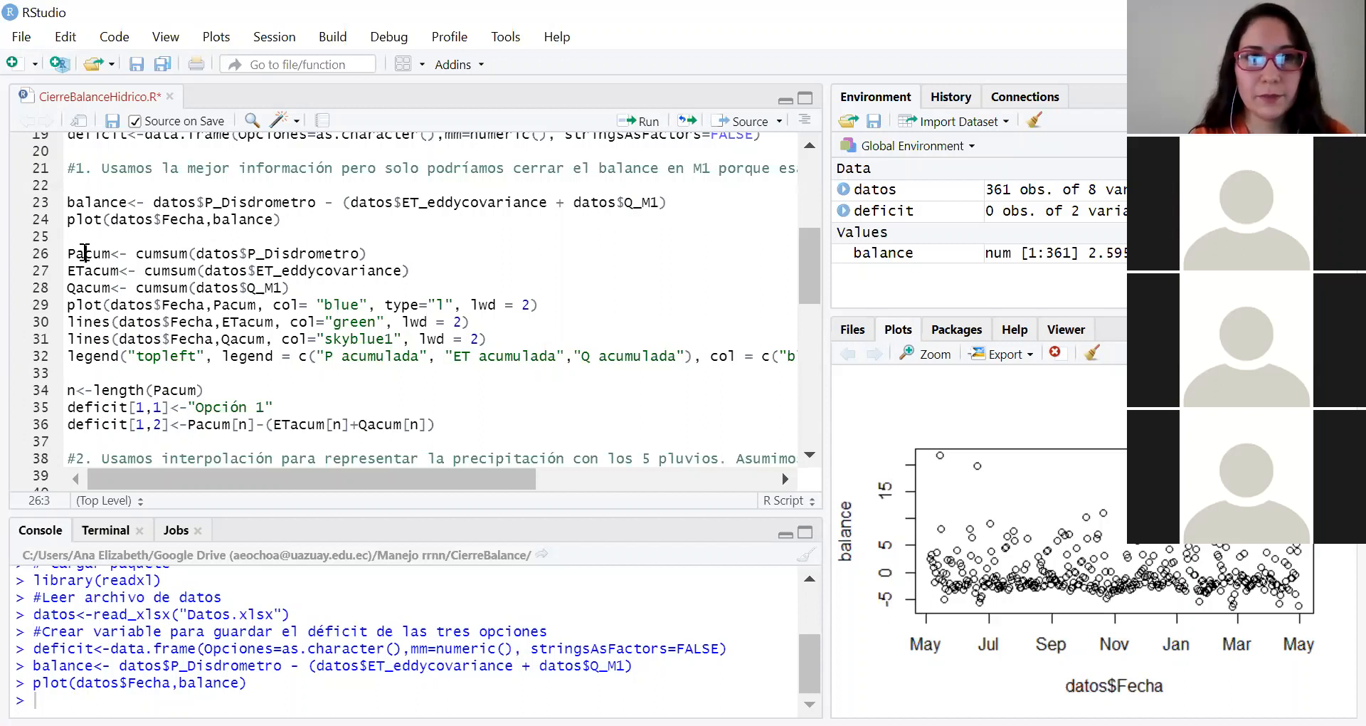
{"action": "key", "text": "ctrl+Return"}
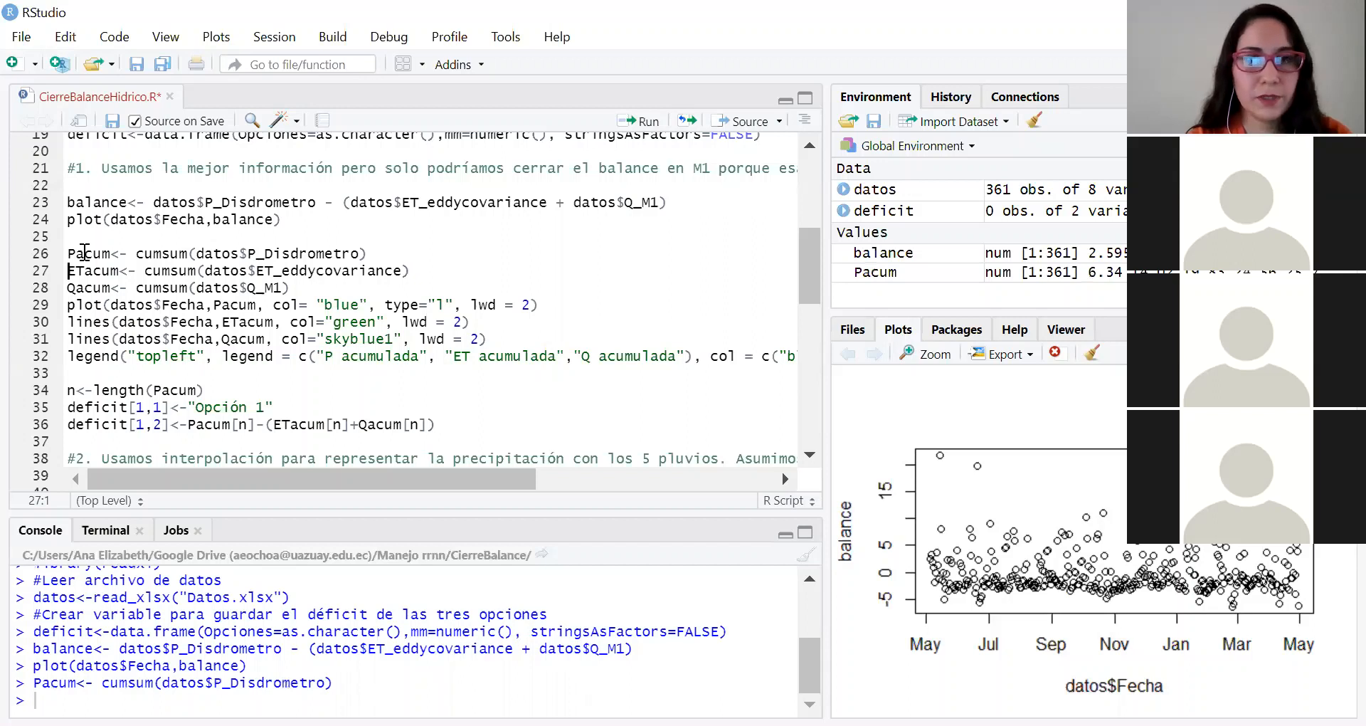
{"action": "key", "text": "ctrl+Return"}
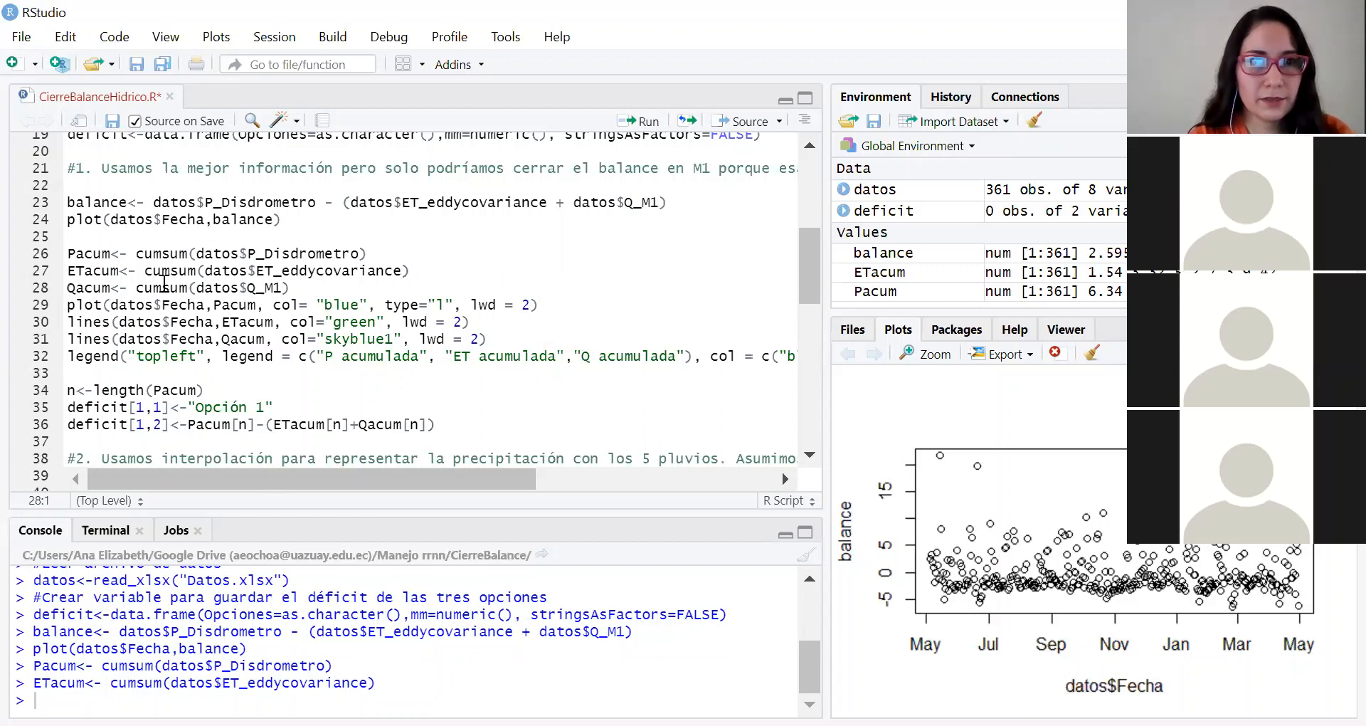
{"action": "left_click_drag", "start_coordinate": [164, 288], "coordinate": [163, 271]}
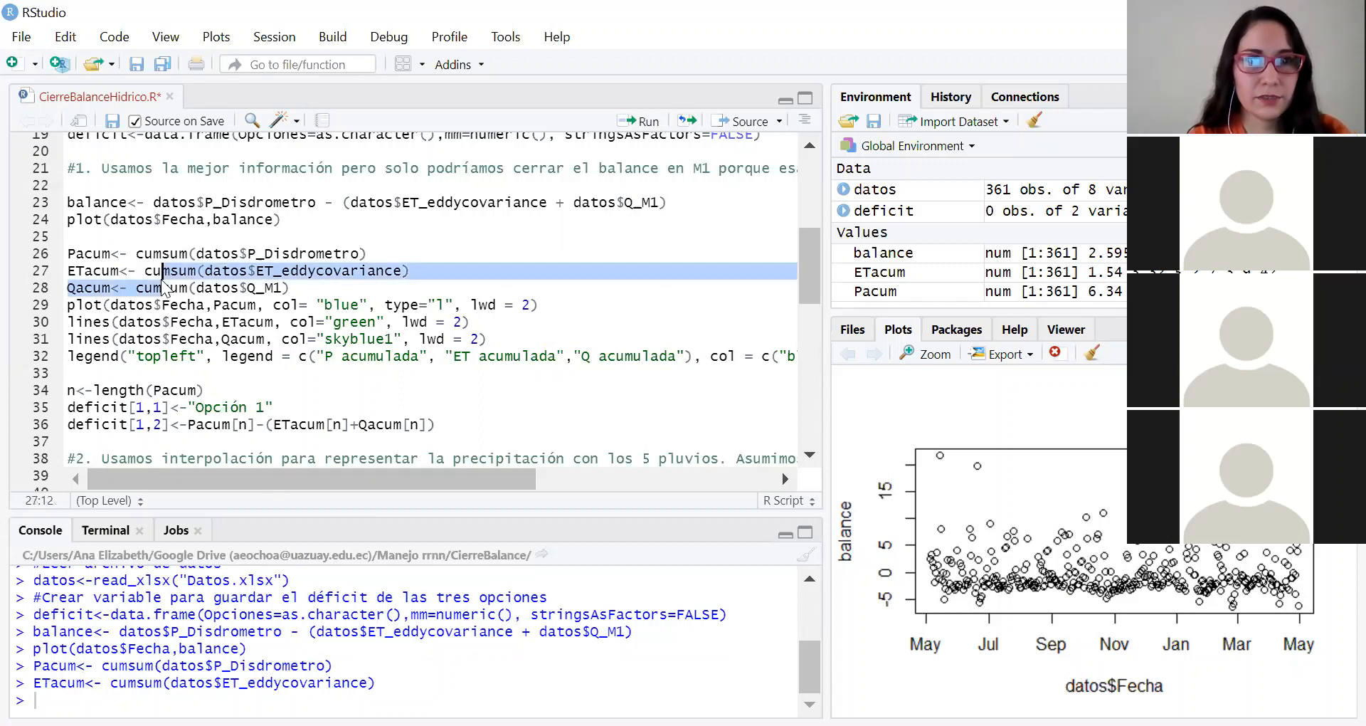
{"action": "left_click", "coordinate": [95, 289]}
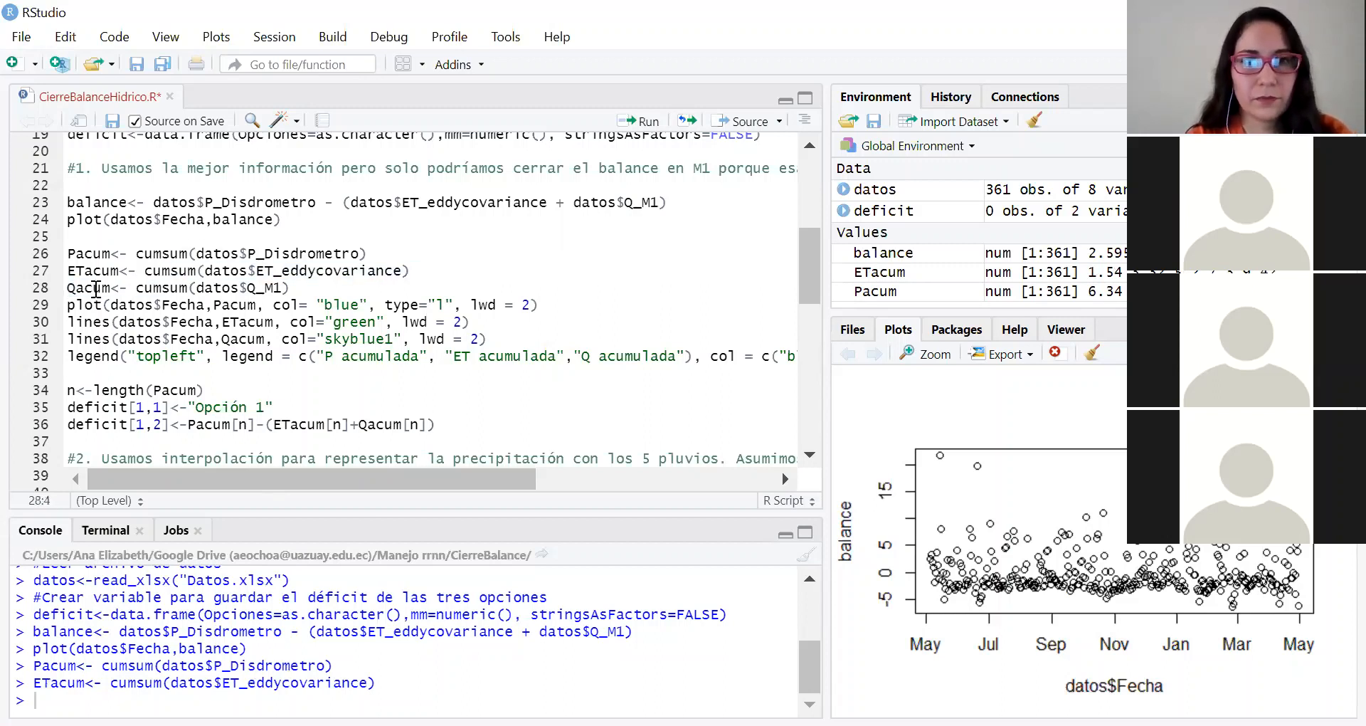
{"action": "key", "text": "ctrl+Return"}
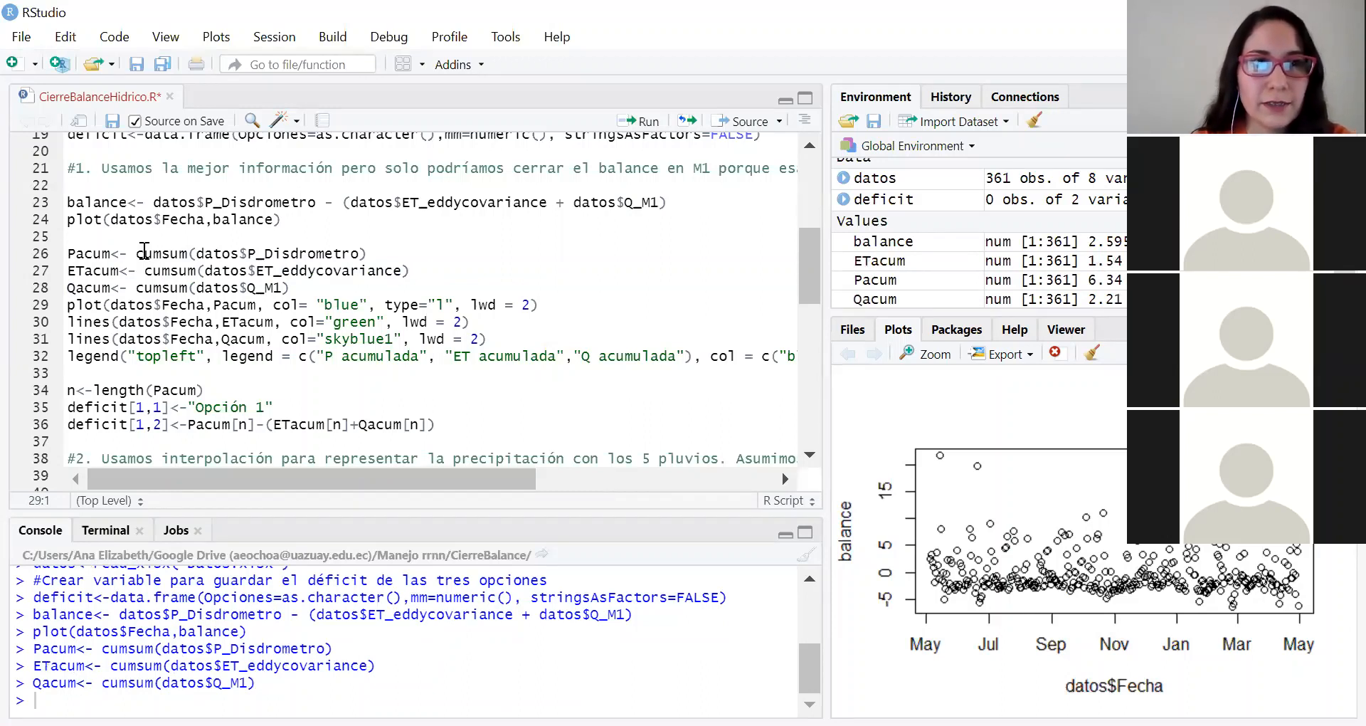
{"action": "left_click_drag", "start_coordinate": [136, 252], "coordinate": [172, 251]}
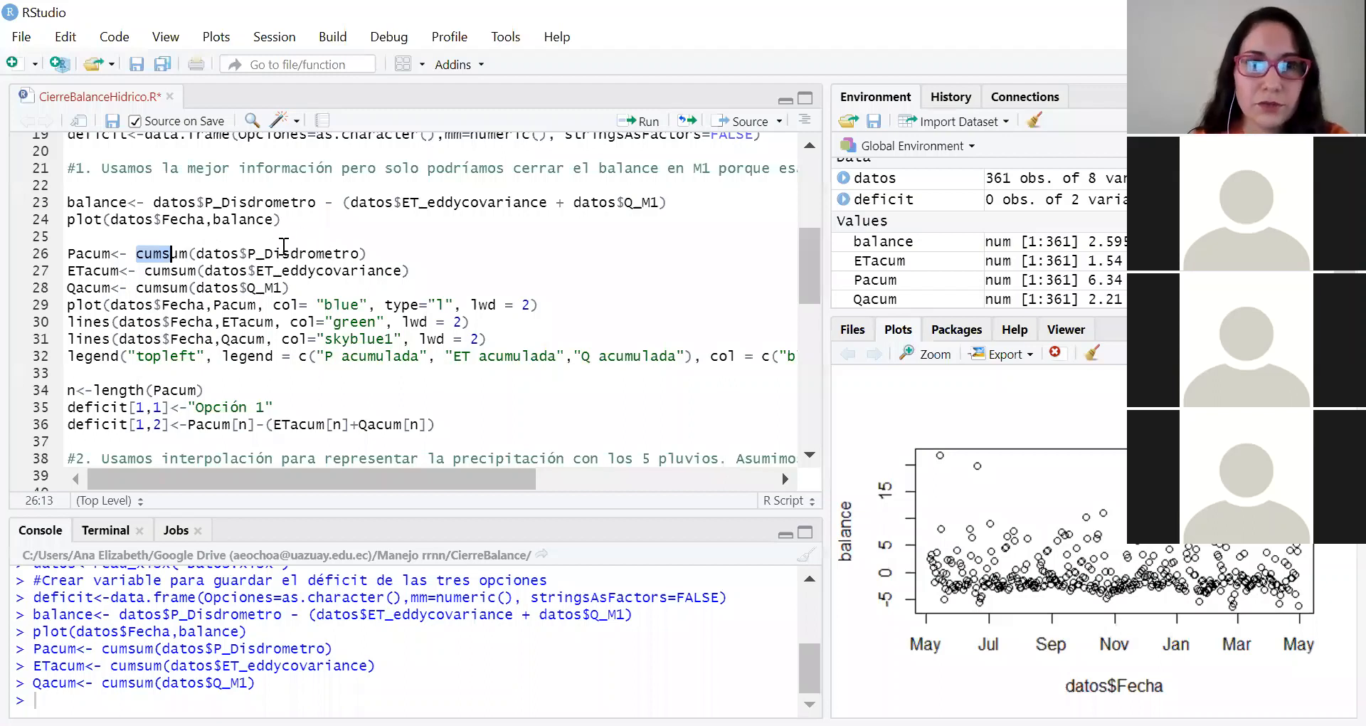
{"action": "key", "text": "shift+Right"}
{"action": "key", "text": "shift+Right"}
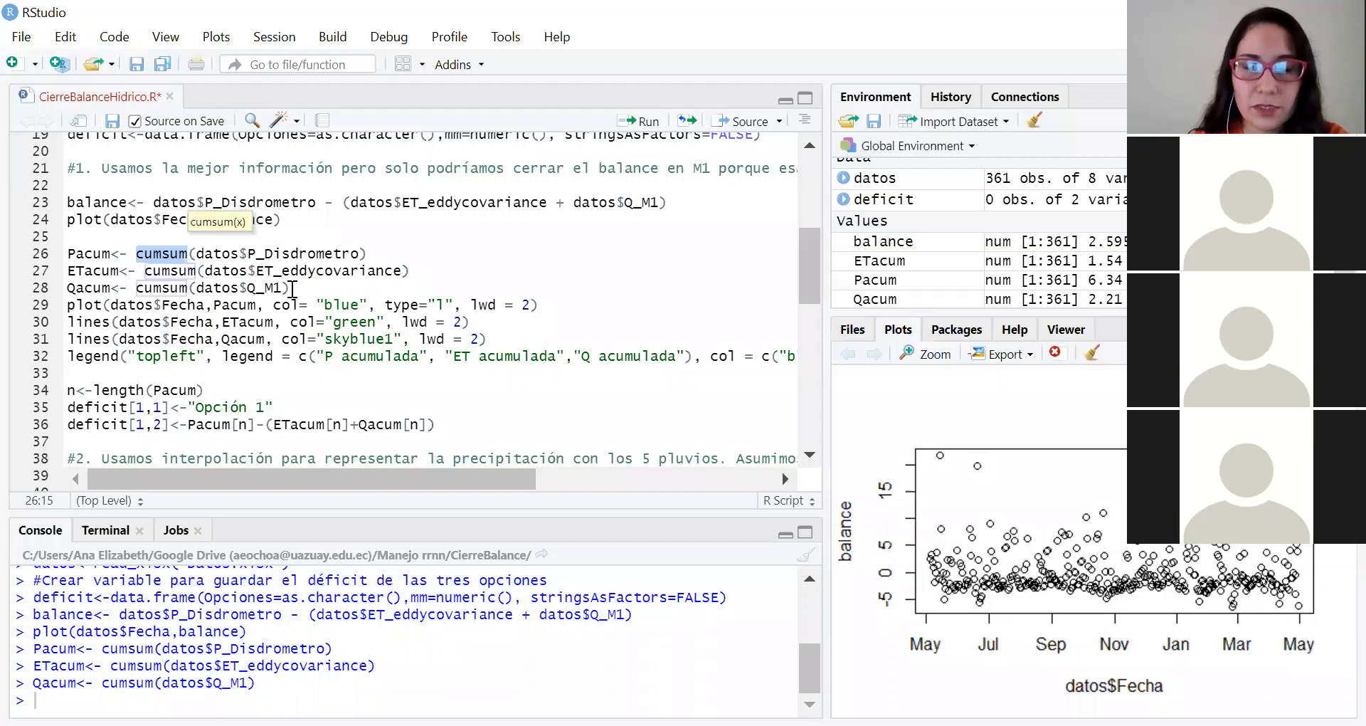
Step: Plot option 1's cumulative series against Fecha, with Pacum in blue, ETacum in green, Qacum in skyblue1, and a top-left legend
{"action": "left_click", "coordinate": [97, 304]}
{"action": "key", "text": "ctrl+Return"}
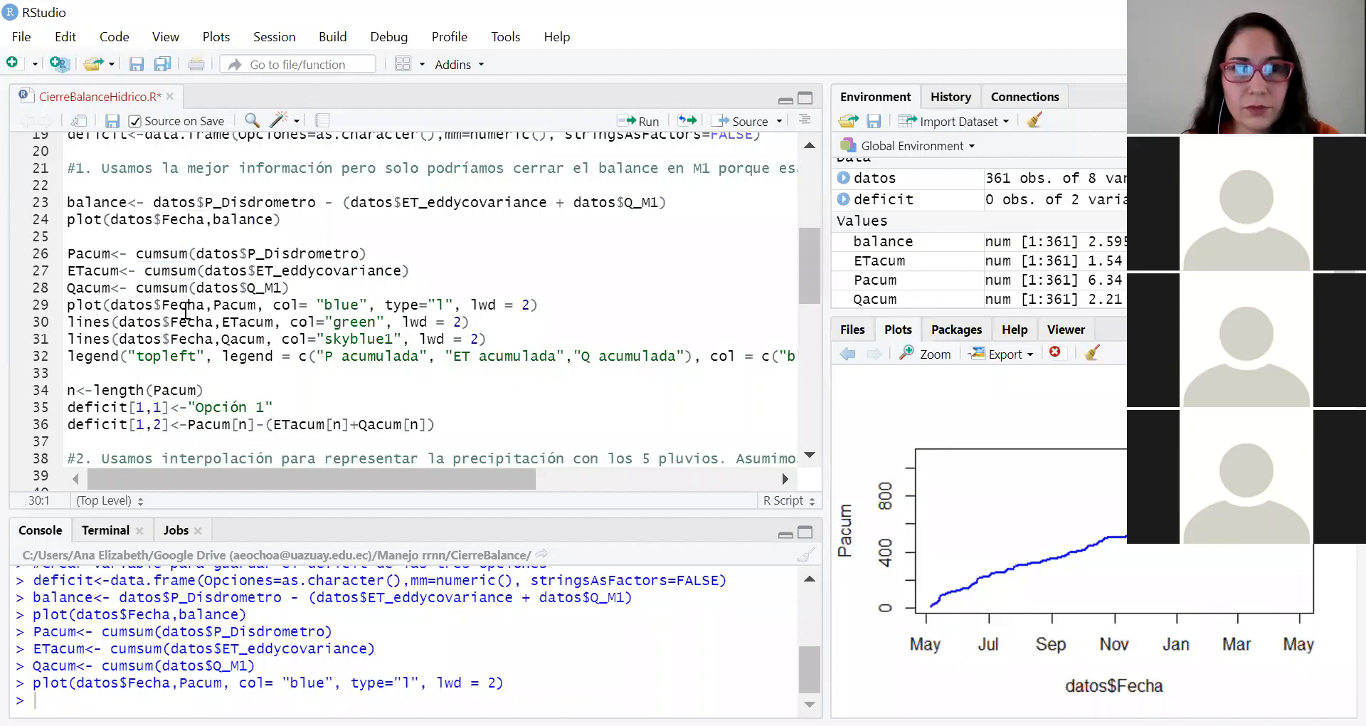
{"action": "left_click", "coordinate": [247, 321]}
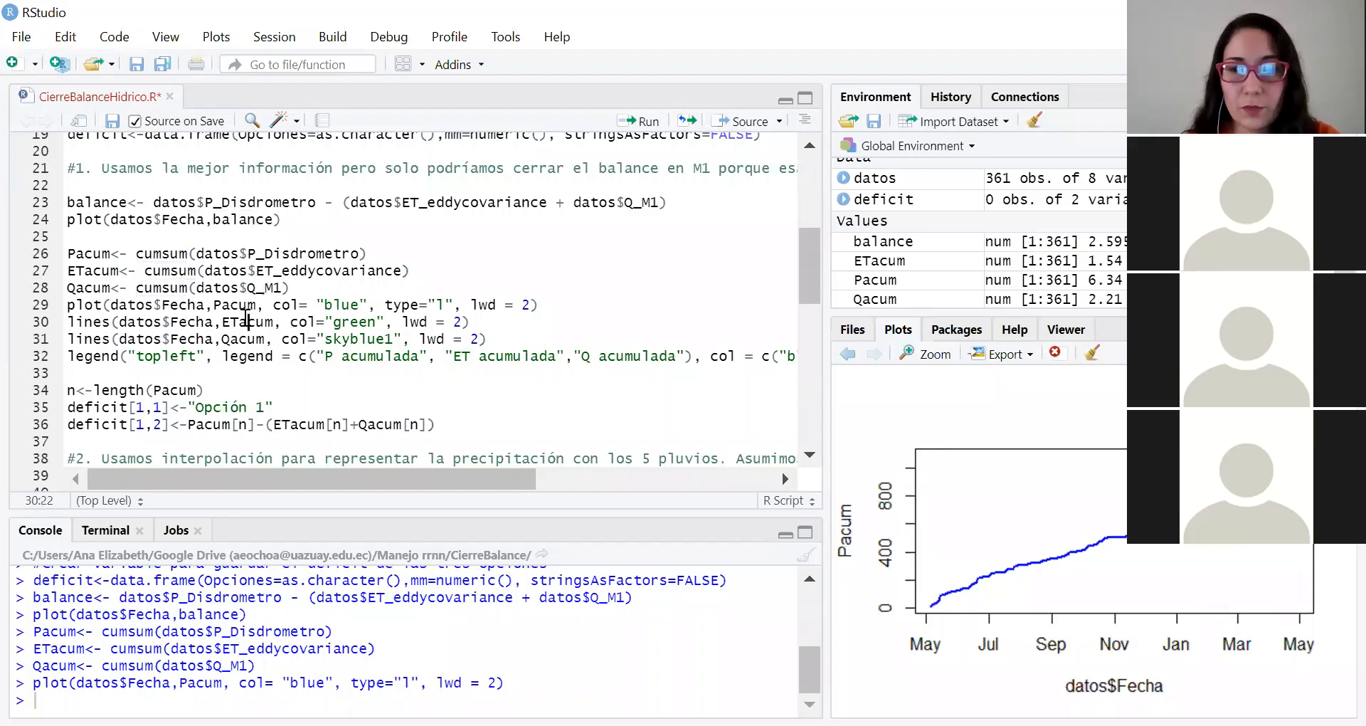
{"action": "key", "text": "ctrl+Return"}
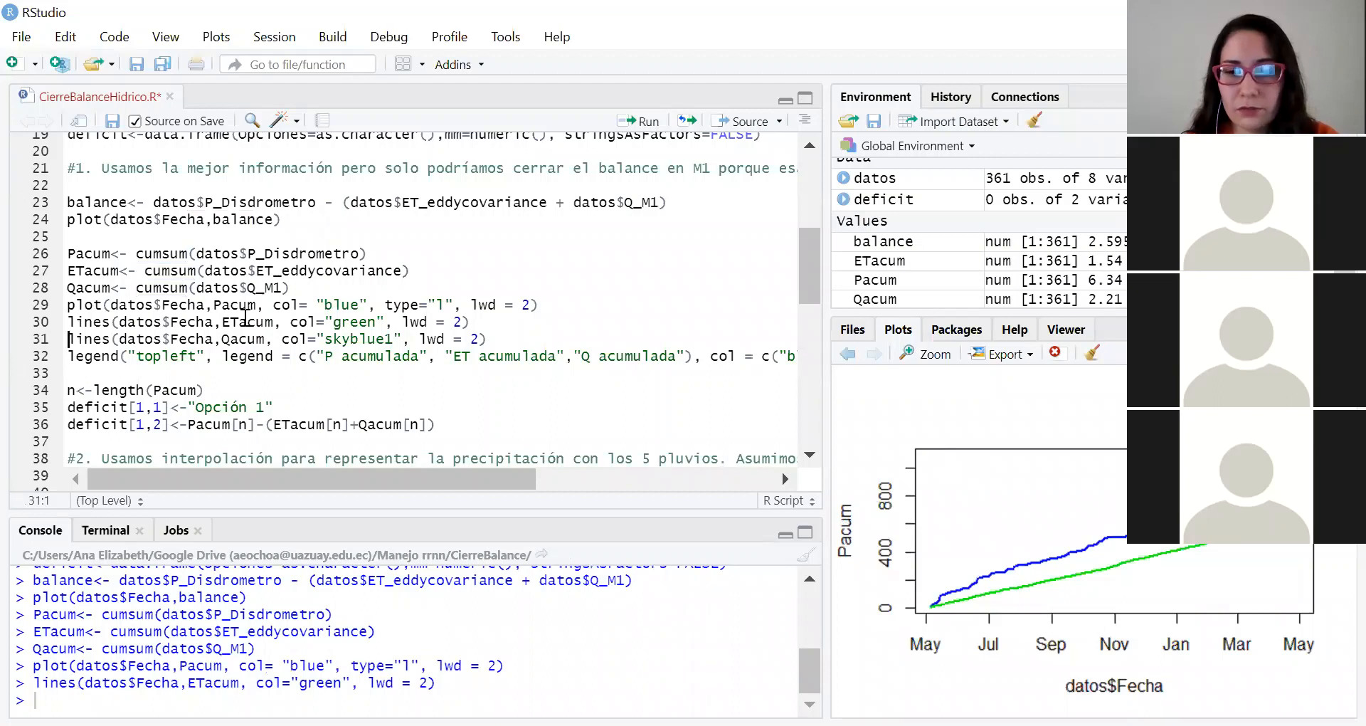
{"action": "key", "text": "ctrl+Return"}
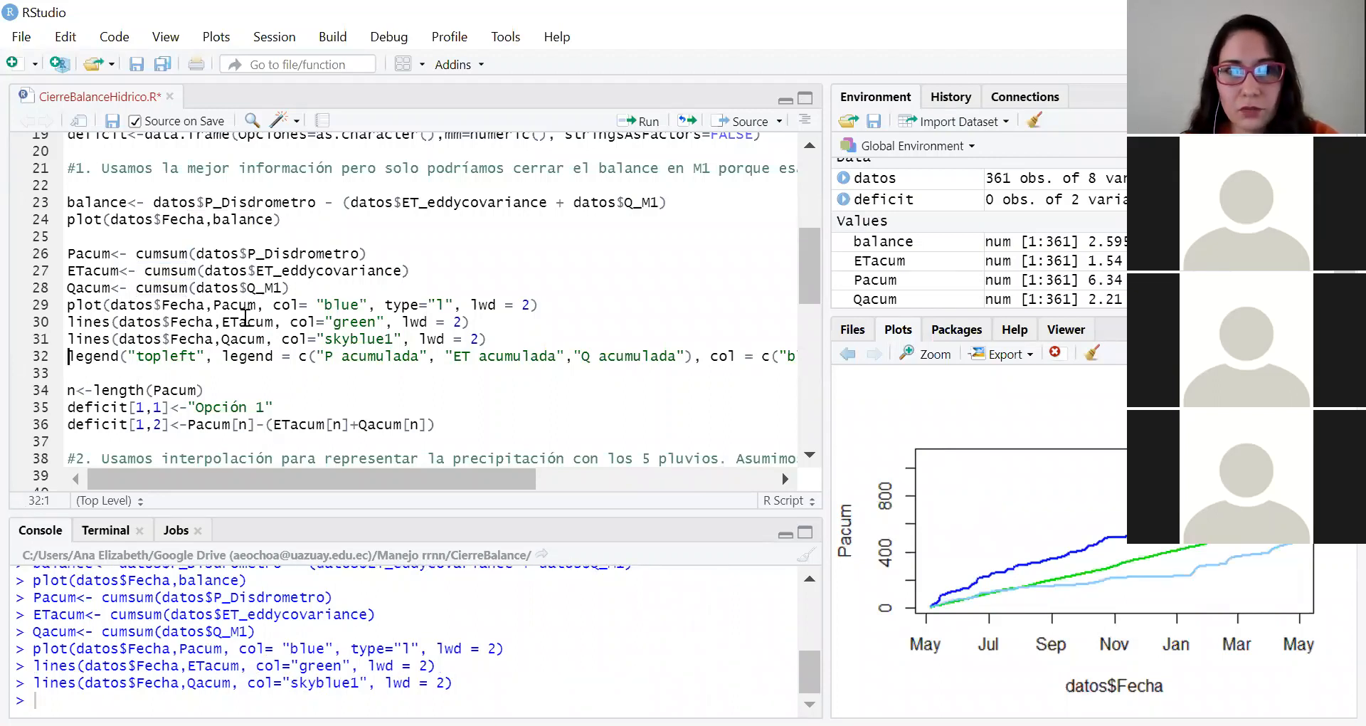
{"action": "key", "text": "ctrl+Return"}
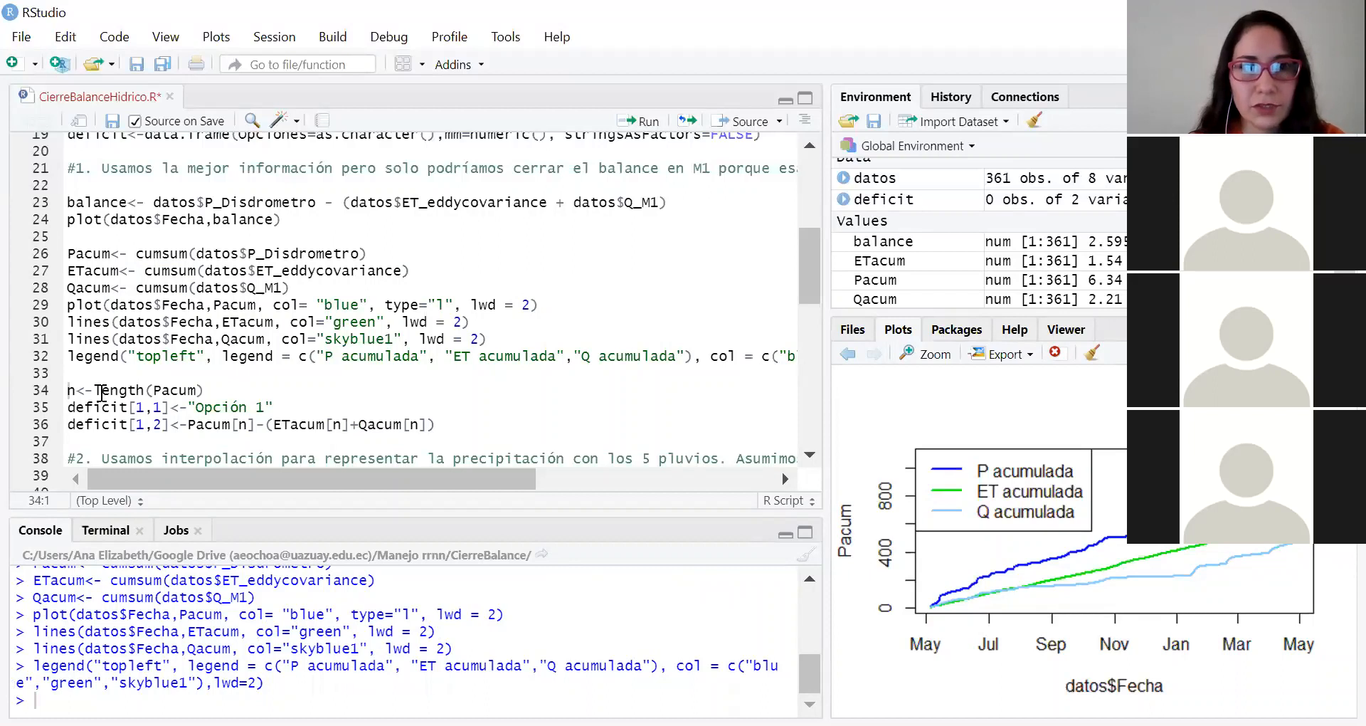
Step: Set n to the length of Pacum and fill the first deficit row with "Opción 1" and Pacum[n]-(ETacum[n]+Qacum[n])
{"action": "scroll", "coordinate": [101, 391], "scroll_direction": "down", "scroll_amount": 1}
{"action": "left_click", "coordinate": [79, 341]}
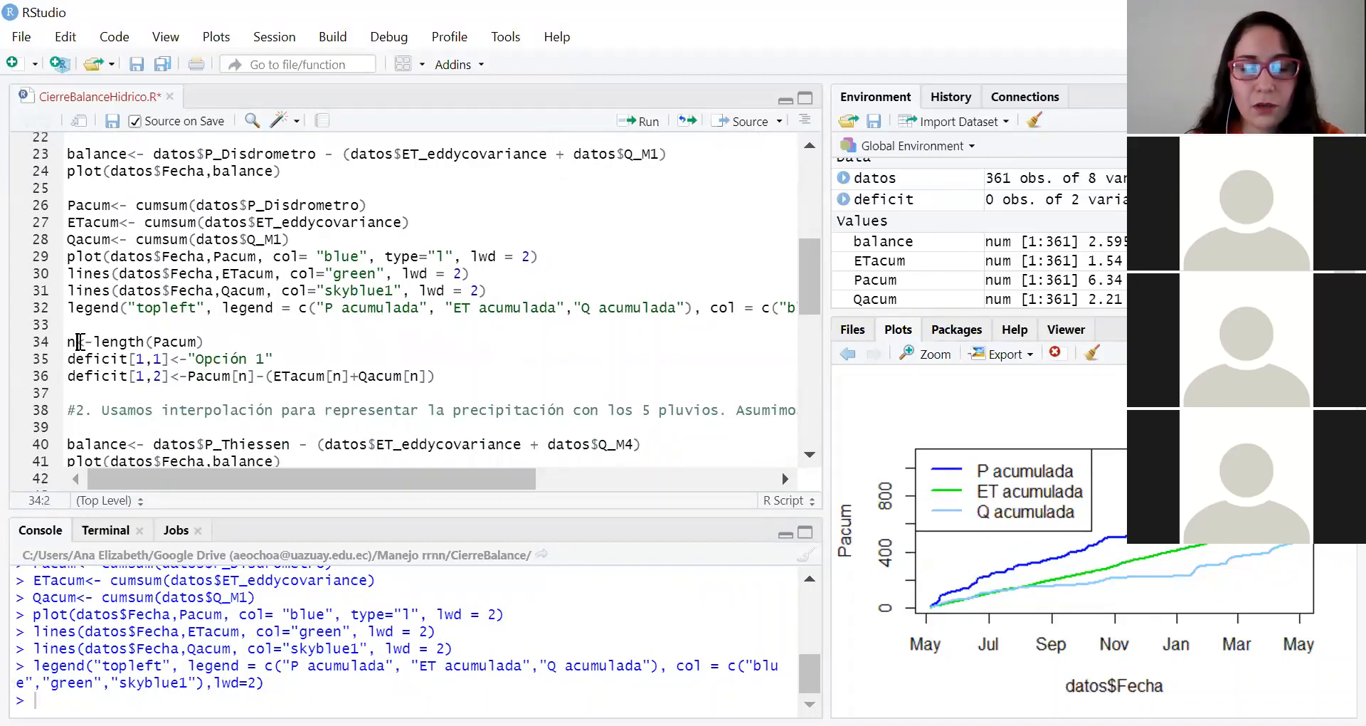
{"action": "key", "text": "ctrl+Return"}
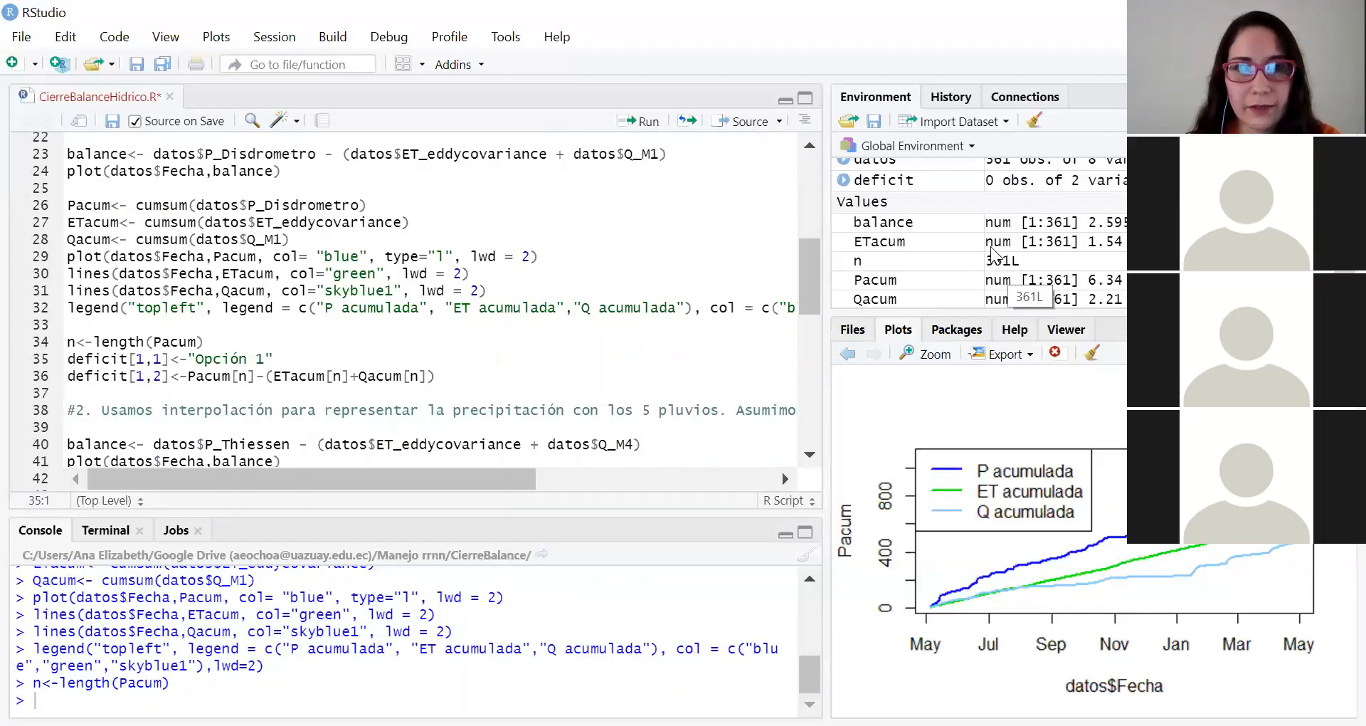
{"action": "left_click", "coordinate": [104, 362]}
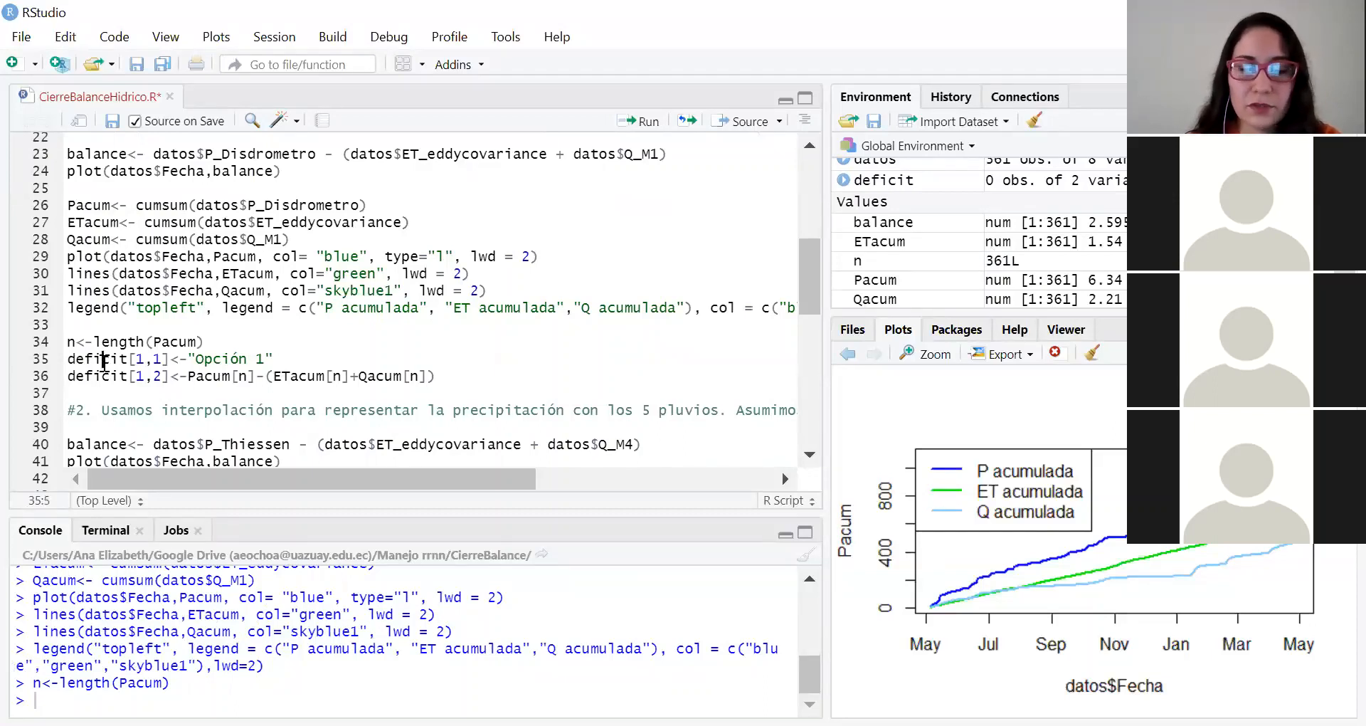
{"action": "key", "text": "ctrl+Return"}
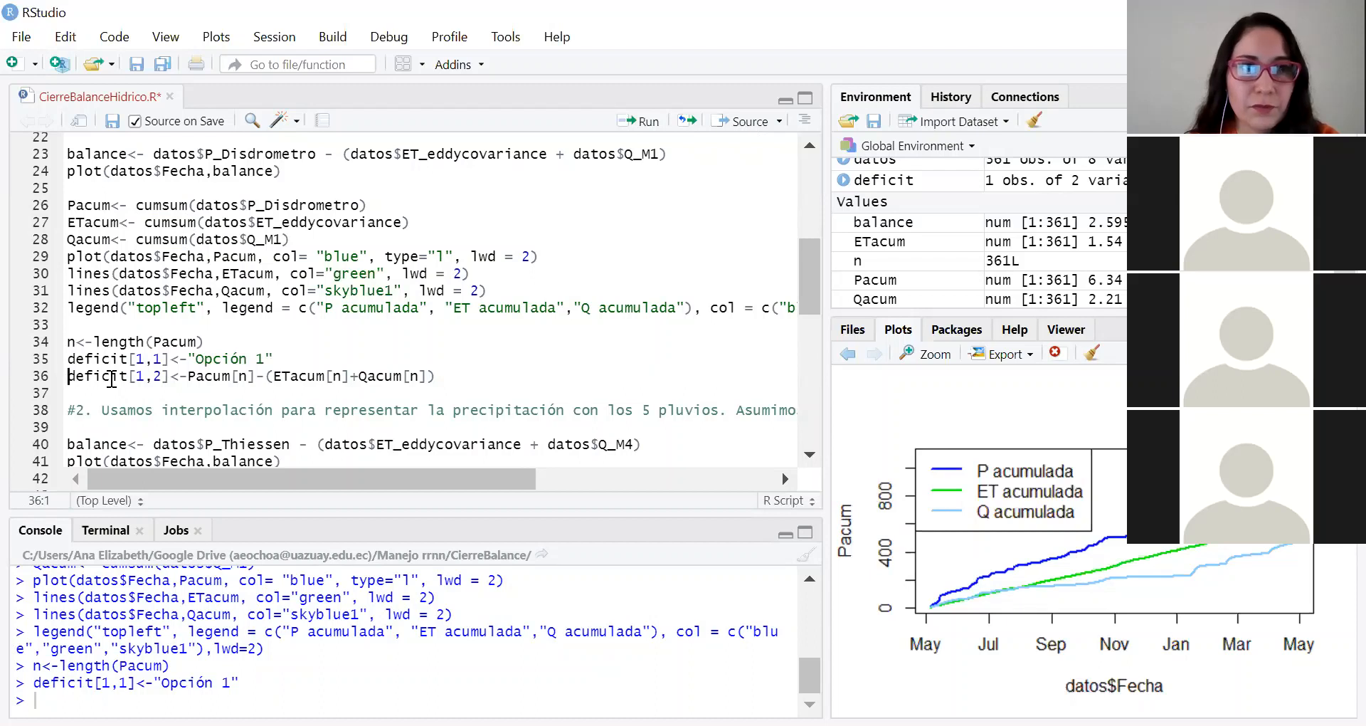
{"action": "left_click", "coordinate": [112, 378]}
{"action": "key", "text": "ctrl+Return"}
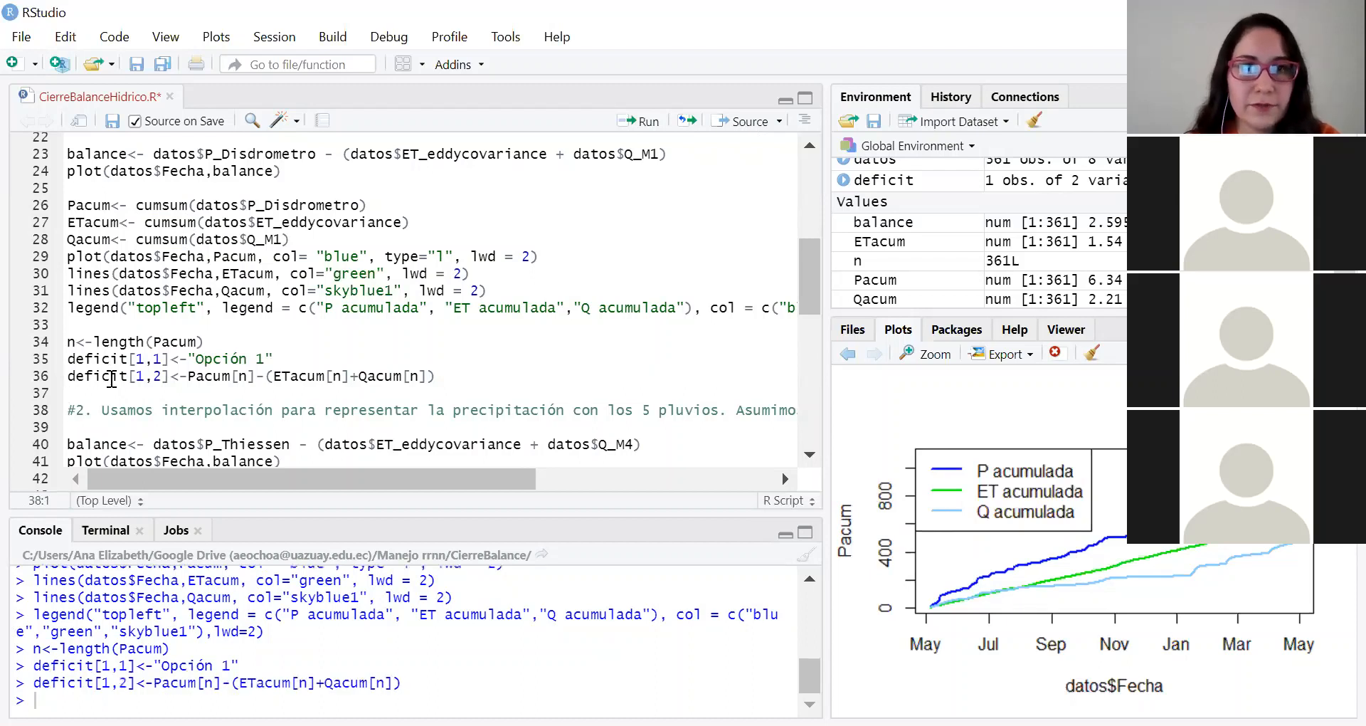
Step: Review the terms of option 1's deficit formula and expand deficit in the environment to examine its contents
{"action": "left_click_drag", "start_coordinate": [187, 378], "coordinate": [255, 379]}
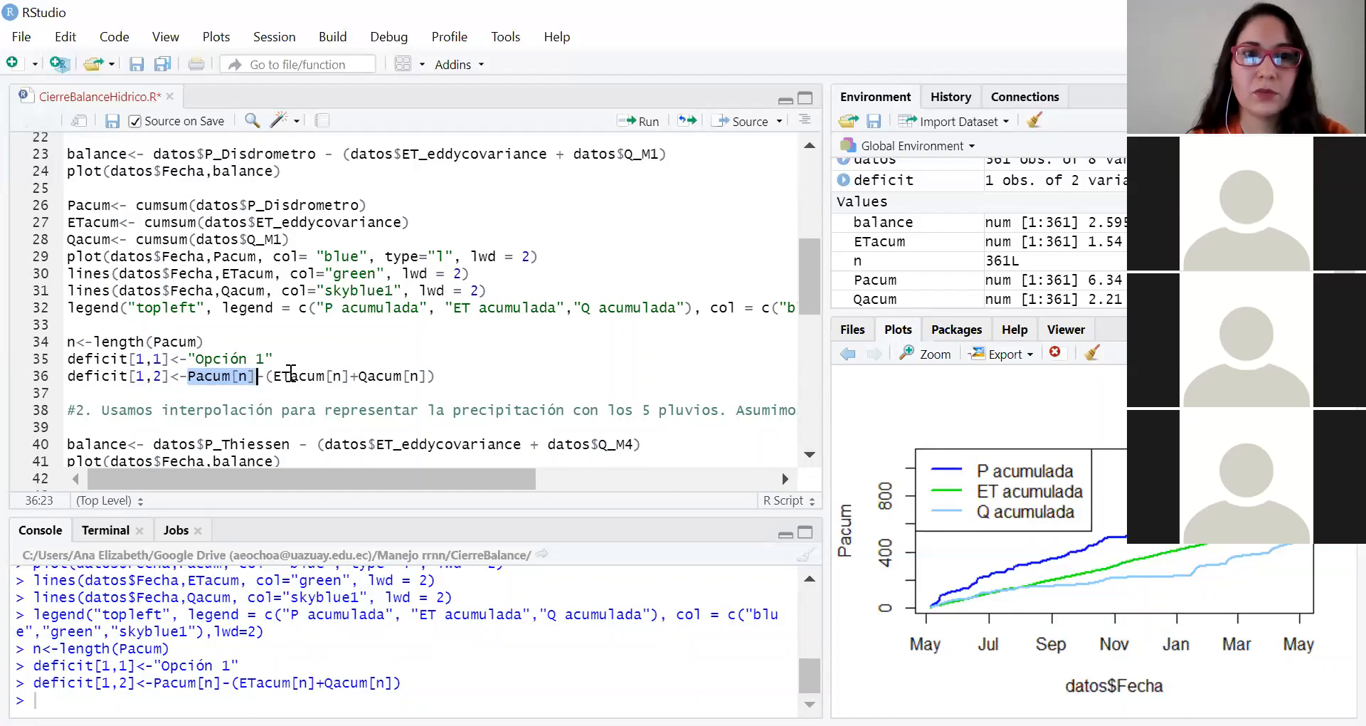
{"action": "left_click", "coordinate": [291, 375]}
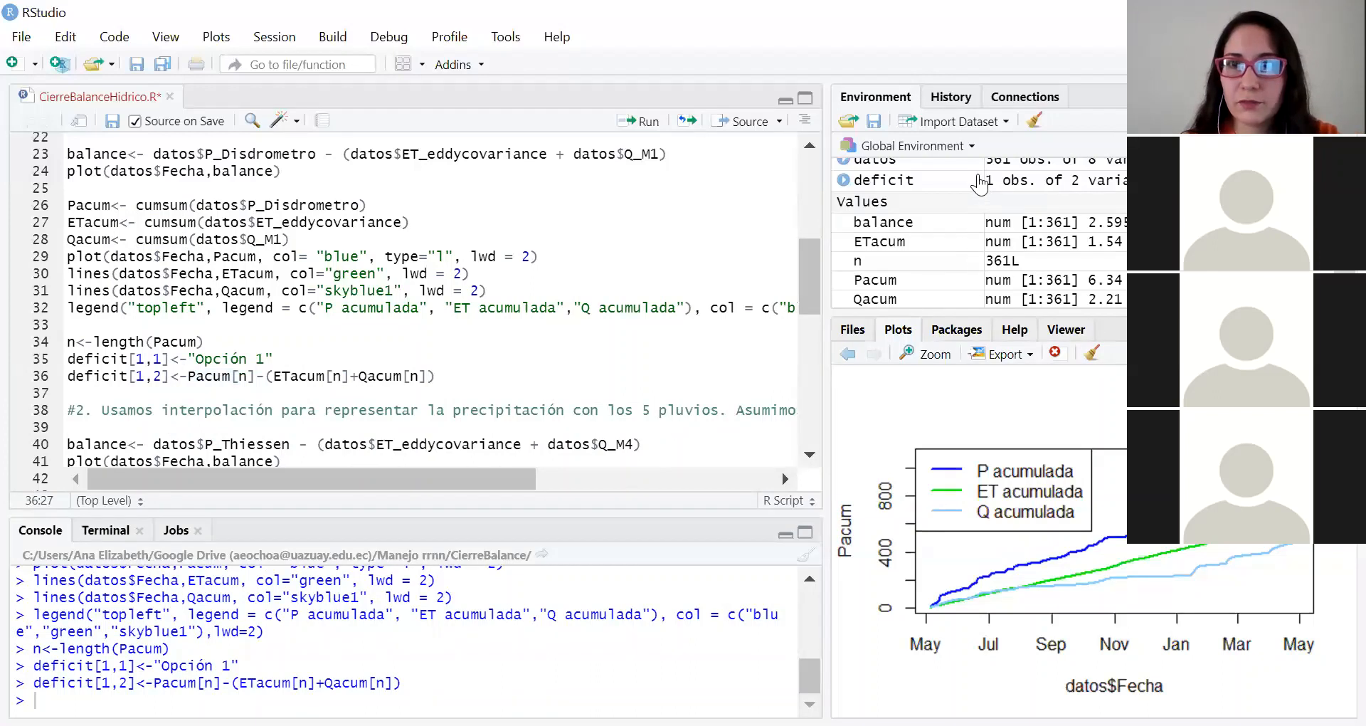
{"action": "left_click", "coordinate": [844, 182]}
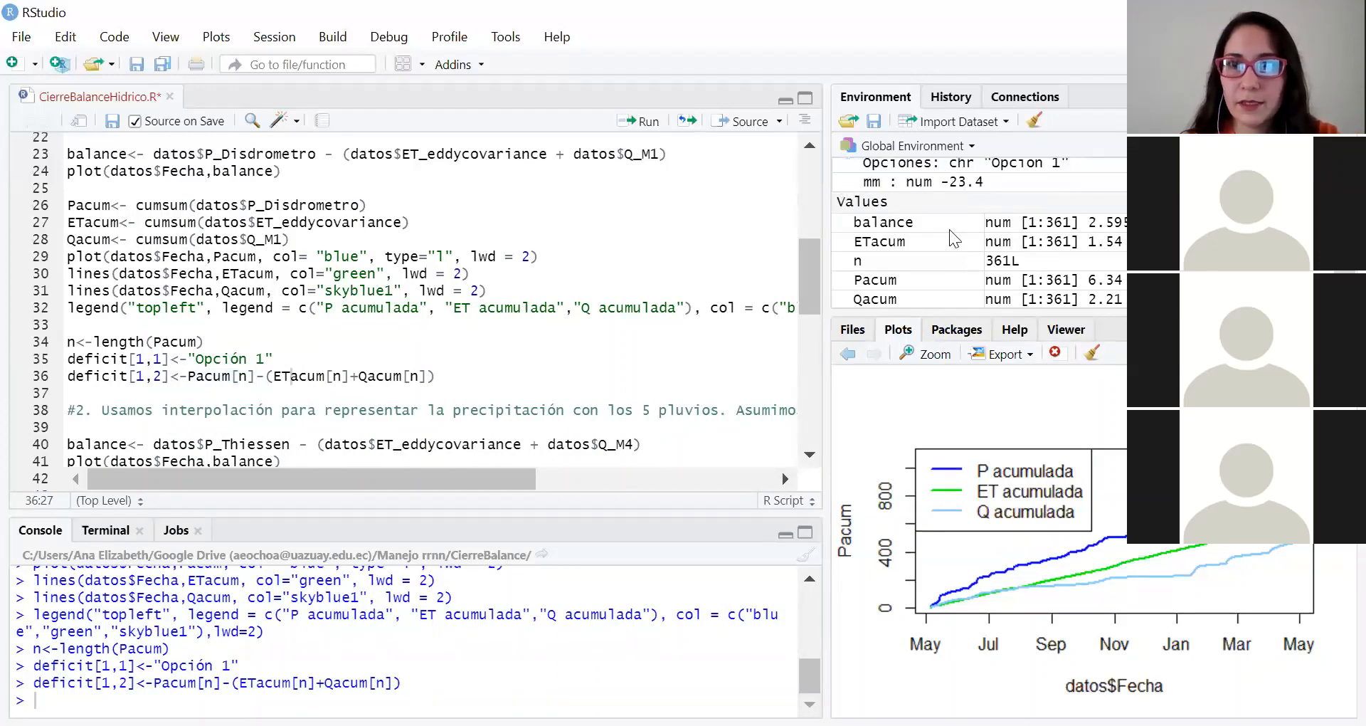
{"action": "scroll", "coordinate": [943, 216], "scroll_direction": "up", "scroll_amount": 1}
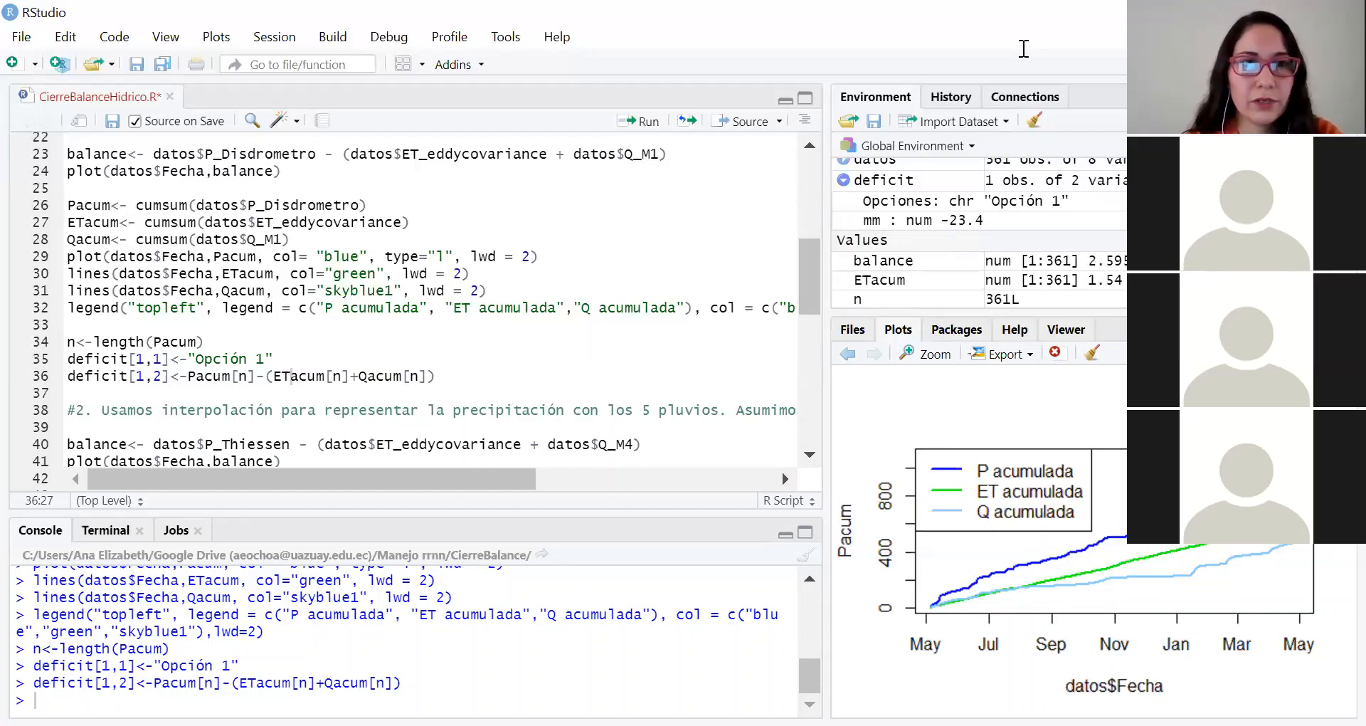
Step: Compute option 2's balance as P_Thiessen - (ET_eddycovariance + Q_M4) and plot it against Fecha
{"action": "scroll", "coordinate": [227, 340], "scroll_direction": "down", "scroll_amount": 3}
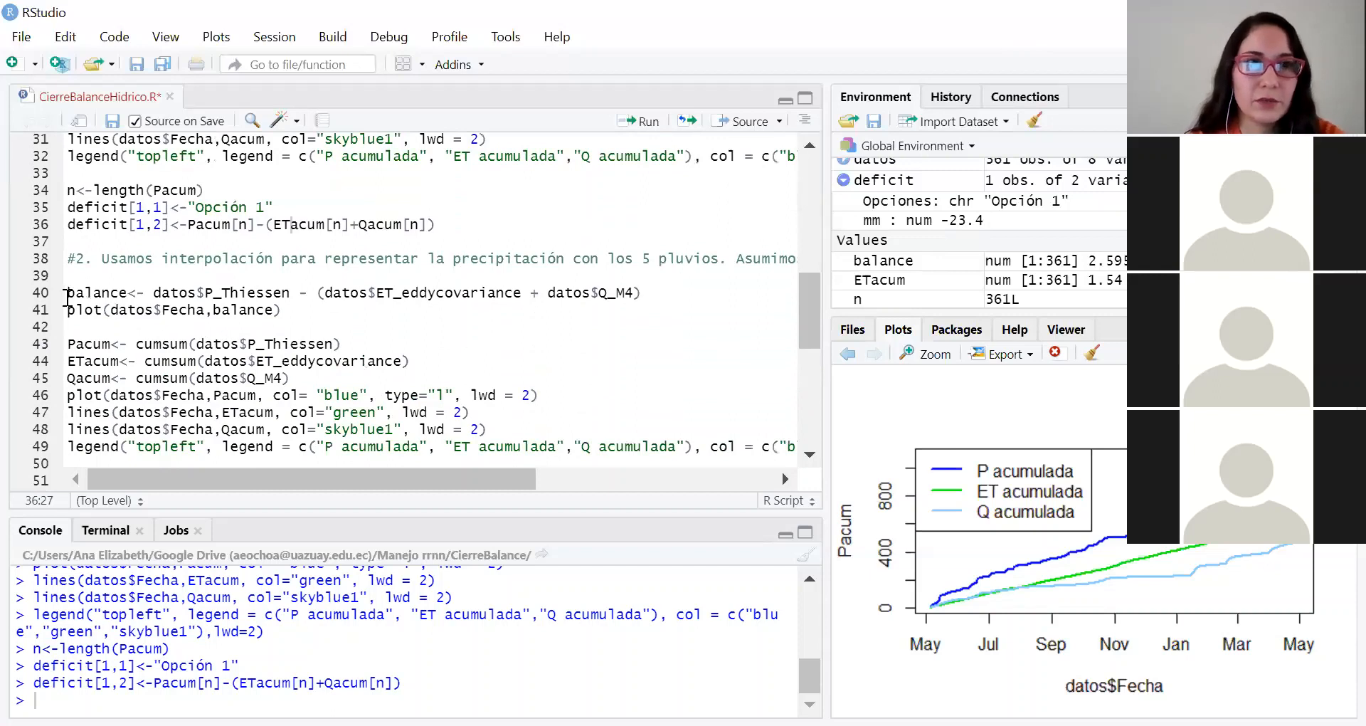
{"action": "left_click", "coordinate": [67, 298]}
{"action": "scroll", "coordinate": [179, 351], "scroll_direction": "down", "scroll_amount": 1}
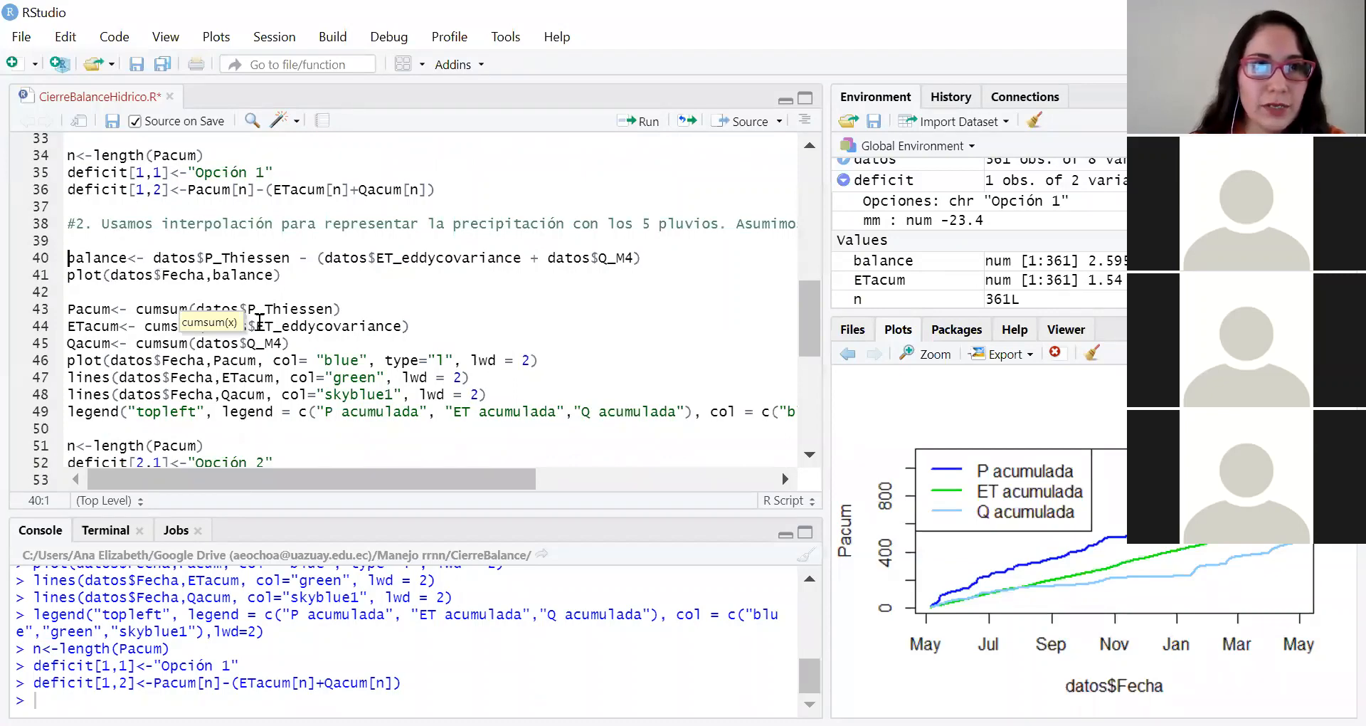
{"action": "scroll", "coordinate": [213, 294], "scroll_direction": "down", "scroll_amount": 3}
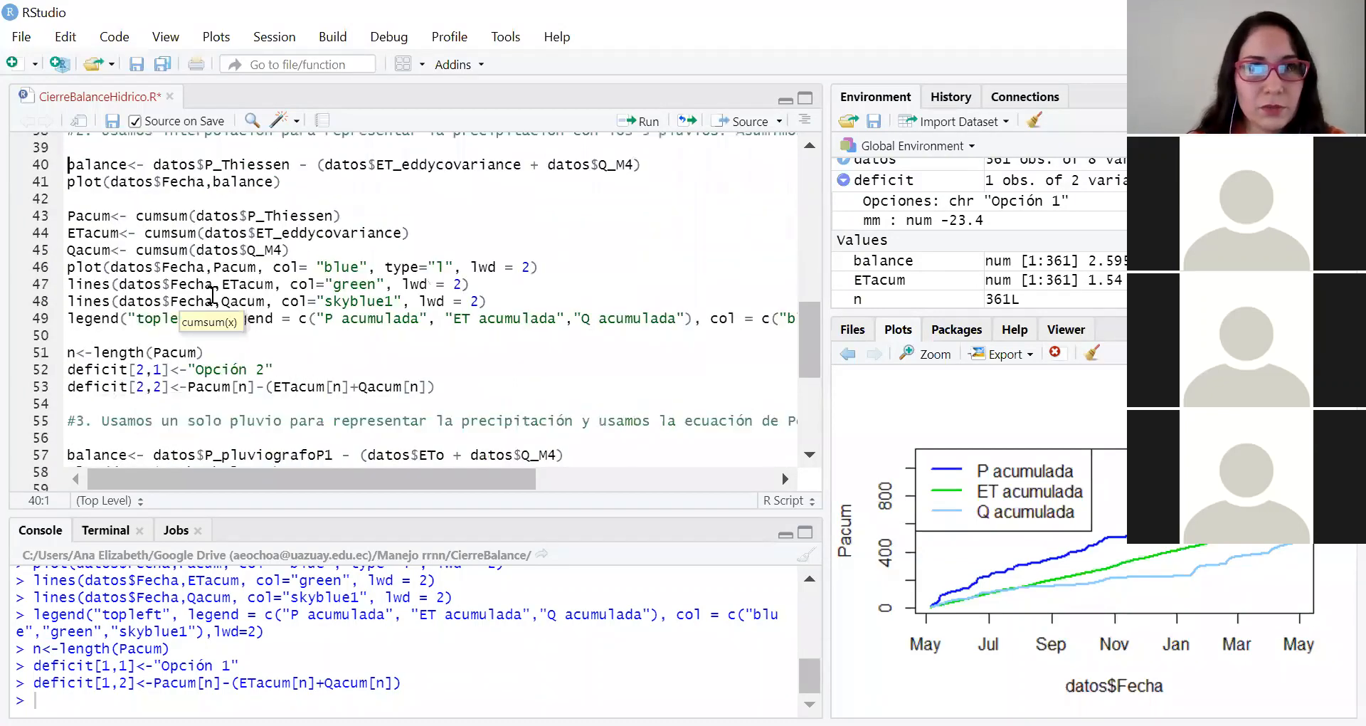
{"action": "key", "text": "ctrl+Return"}
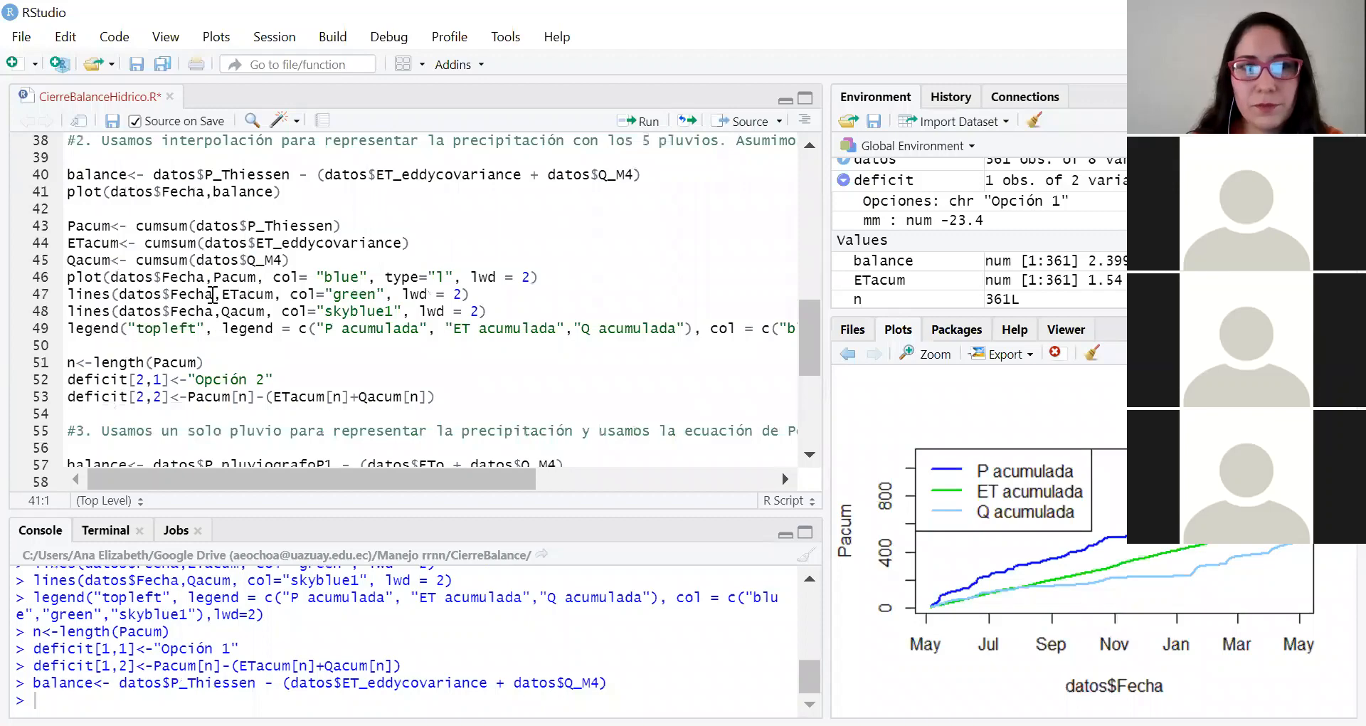
{"action": "key", "text": "ctrl+Return"}
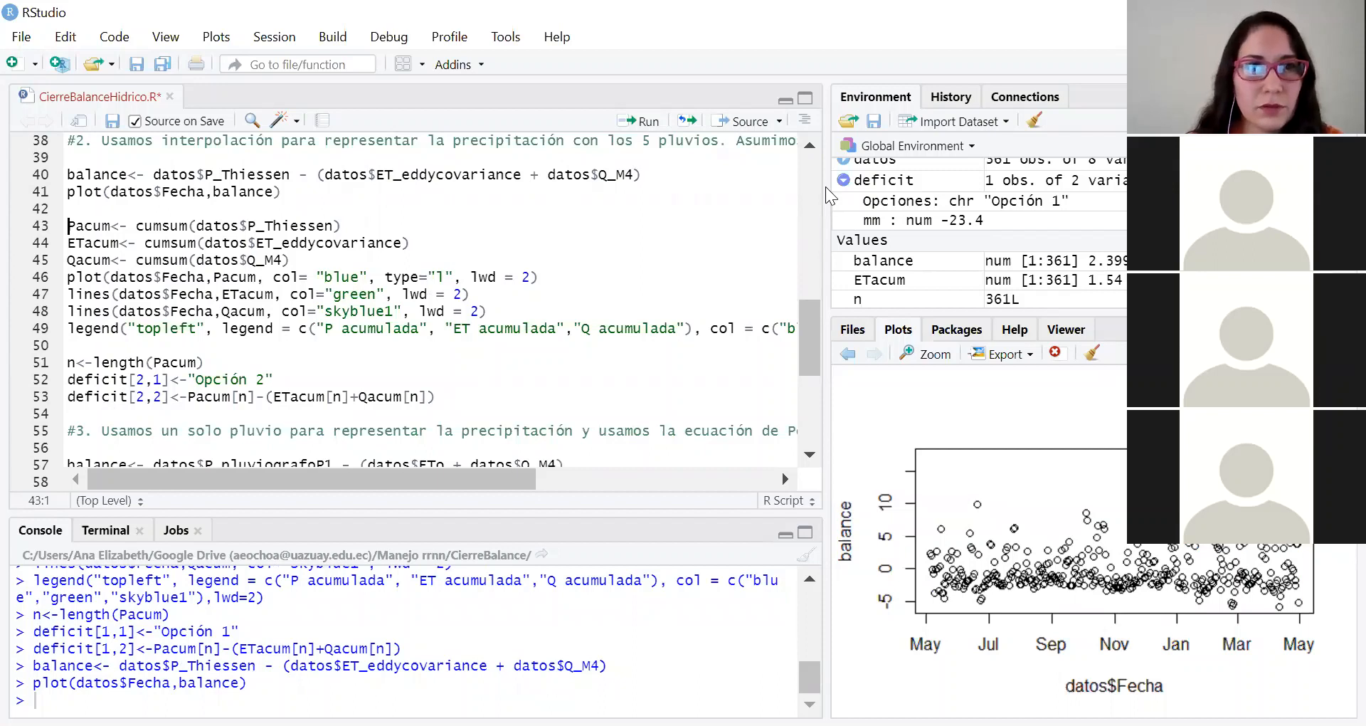
Step: Compute option 2's cumulative sums from P_Thiessen, ET_eddycovariance and Q_M4, and plot the three series against Fecha with a legend
{"action": "left_click", "coordinate": [77, 221]}
{"action": "key", "text": "ctrl+Return"}
{"action": "key", "text": "ctrl+Return"}
{"action": "key", "text": "ctrl+Return"}
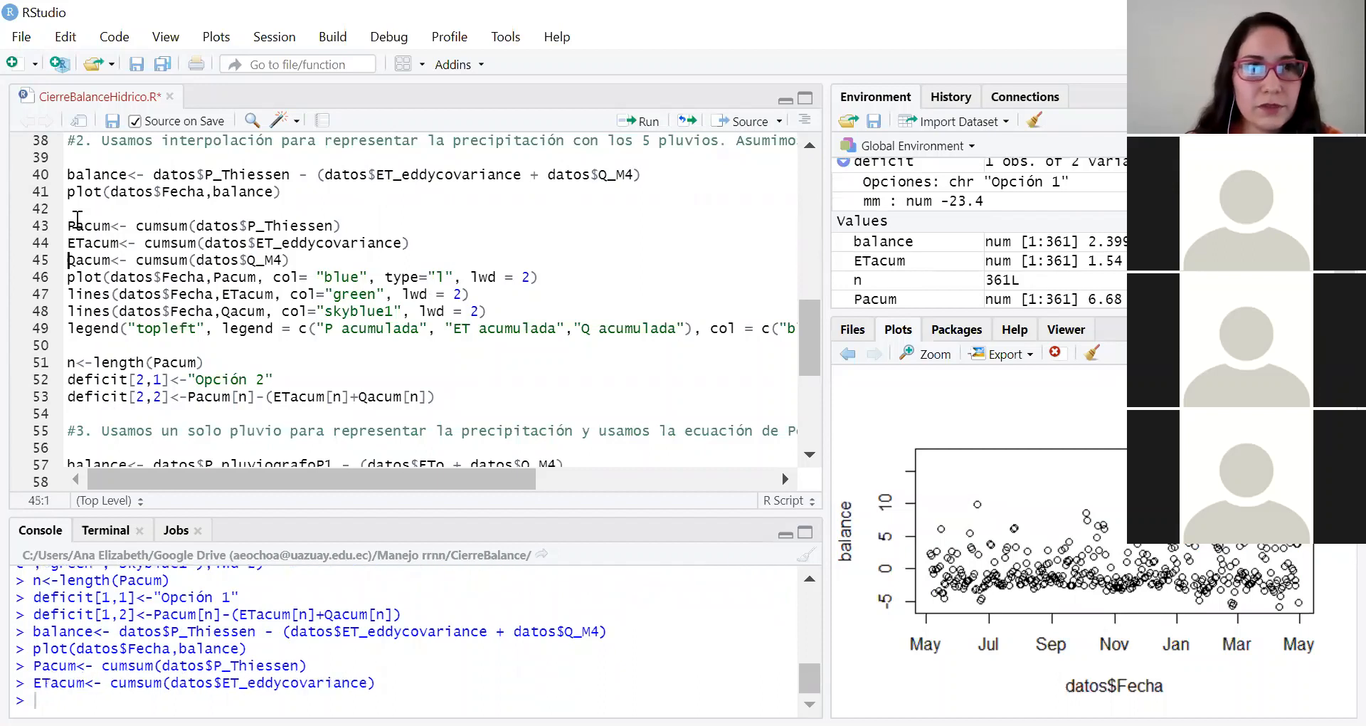
{"action": "key", "text": "ctrl+Return"}
{"action": "key", "text": "ctrl+Return"}
{"action": "key", "text": "ctrl+Return"}
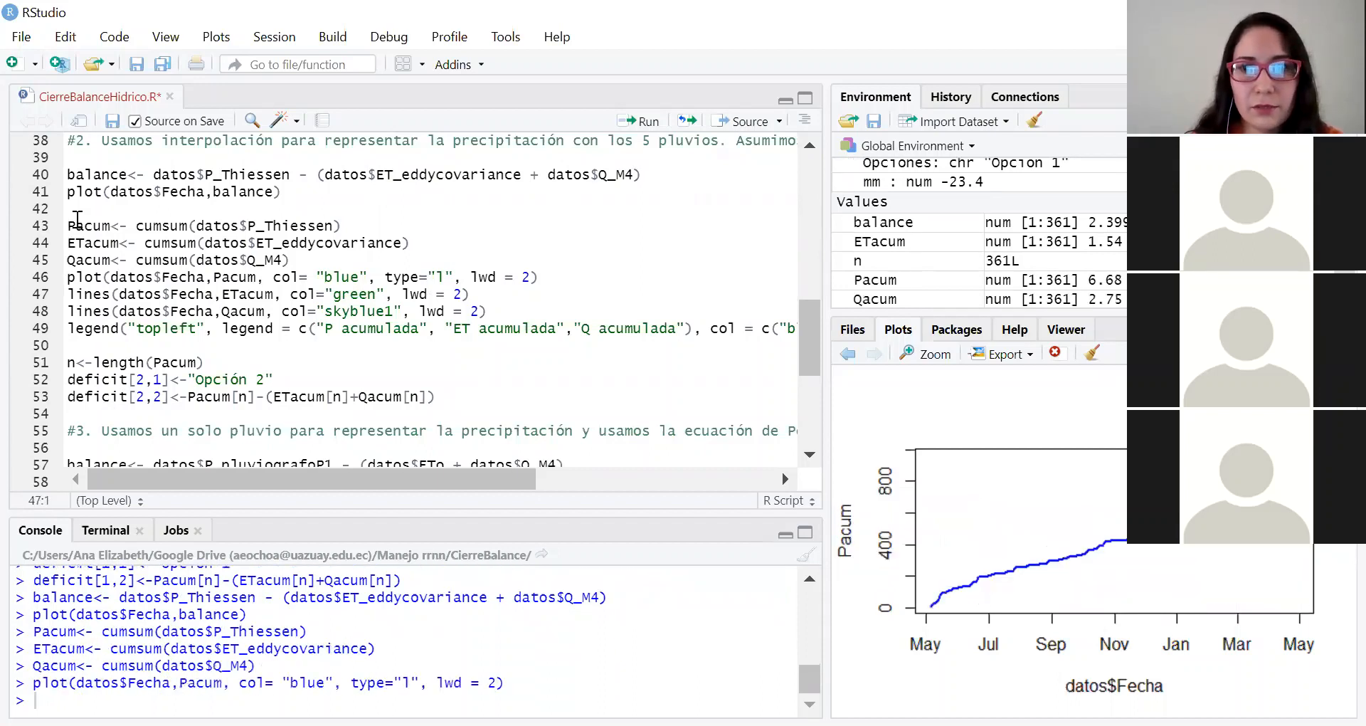
{"action": "key", "text": "ctrl+Return"}
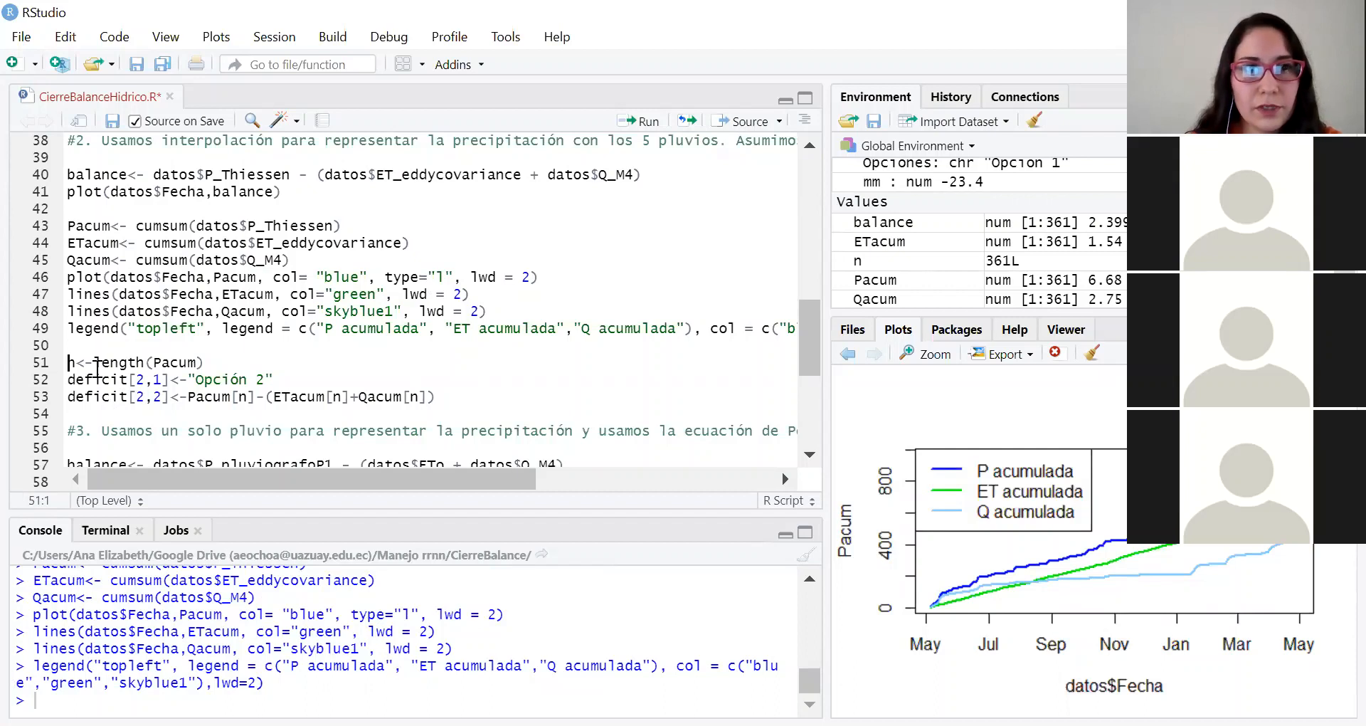
Step: Recompute n and fill the second deficit row with "Opción 2" and its final cumulative difference
{"action": "key", "text": "ctrl+Return"}
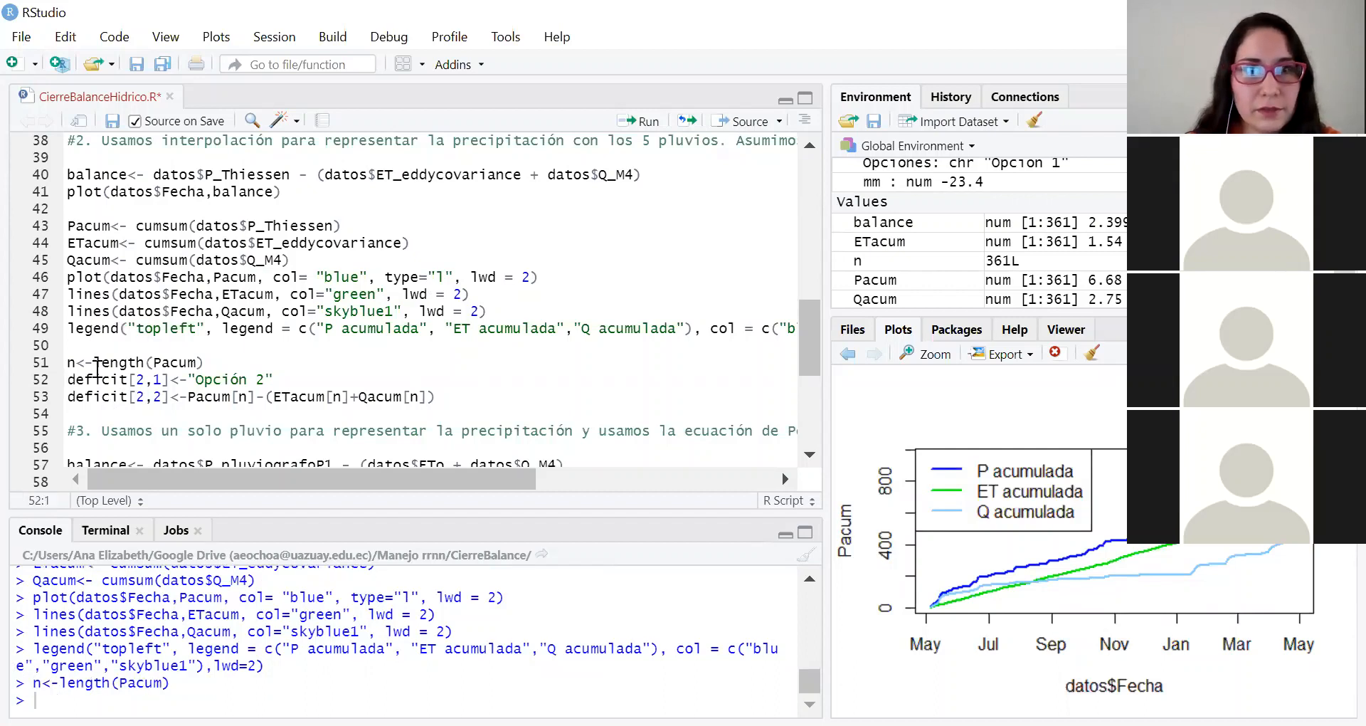
{"action": "key", "text": "ctrl+Return"}
{"action": "key", "text": "ctrl+Return"}
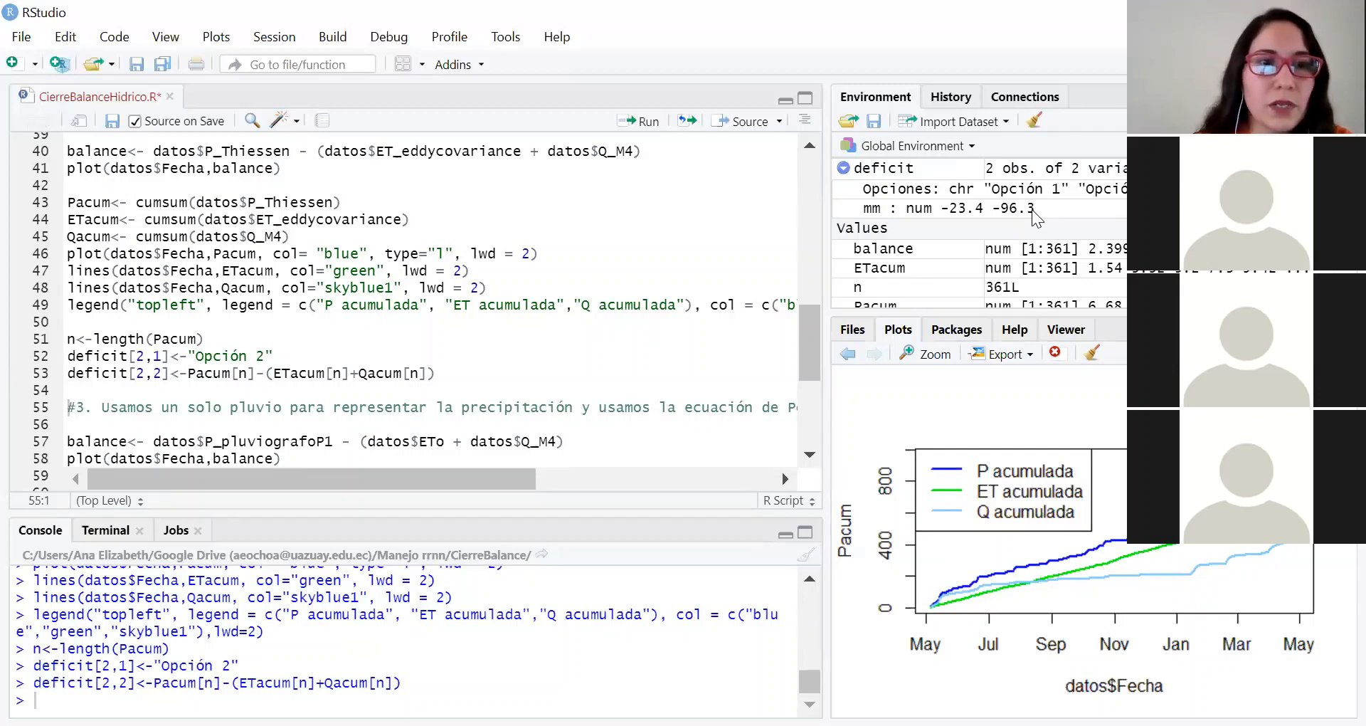
Step: Compute option 3's balance as P_pluviografoP1 - (ETo + Q_M4) and plot it against Fecha
{"action": "scroll", "coordinate": [112, 224], "scroll_direction": "down", "scroll_amount": 4}
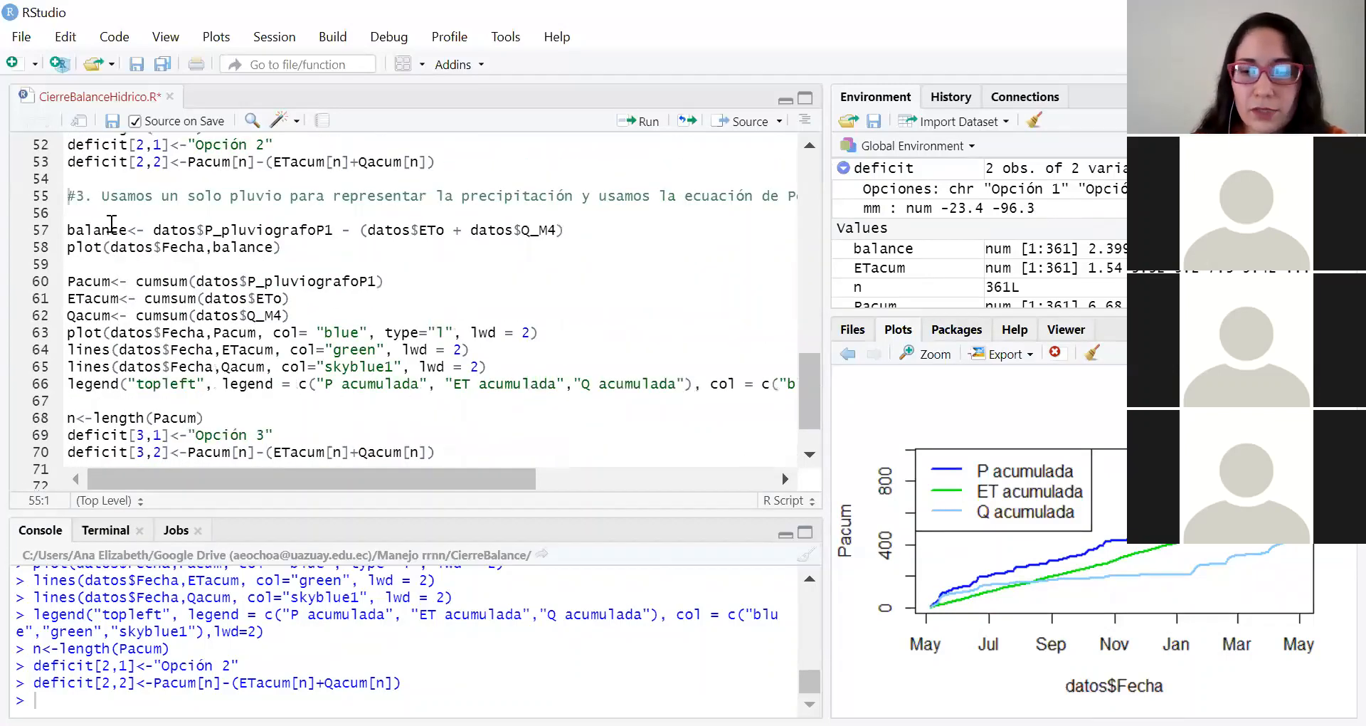
{"action": "left_click", "coordinate": [112, 225]}
{"action": "key", "text": "ctrl+Return"}
{"action": "key", "text": "ctrl+Return"}
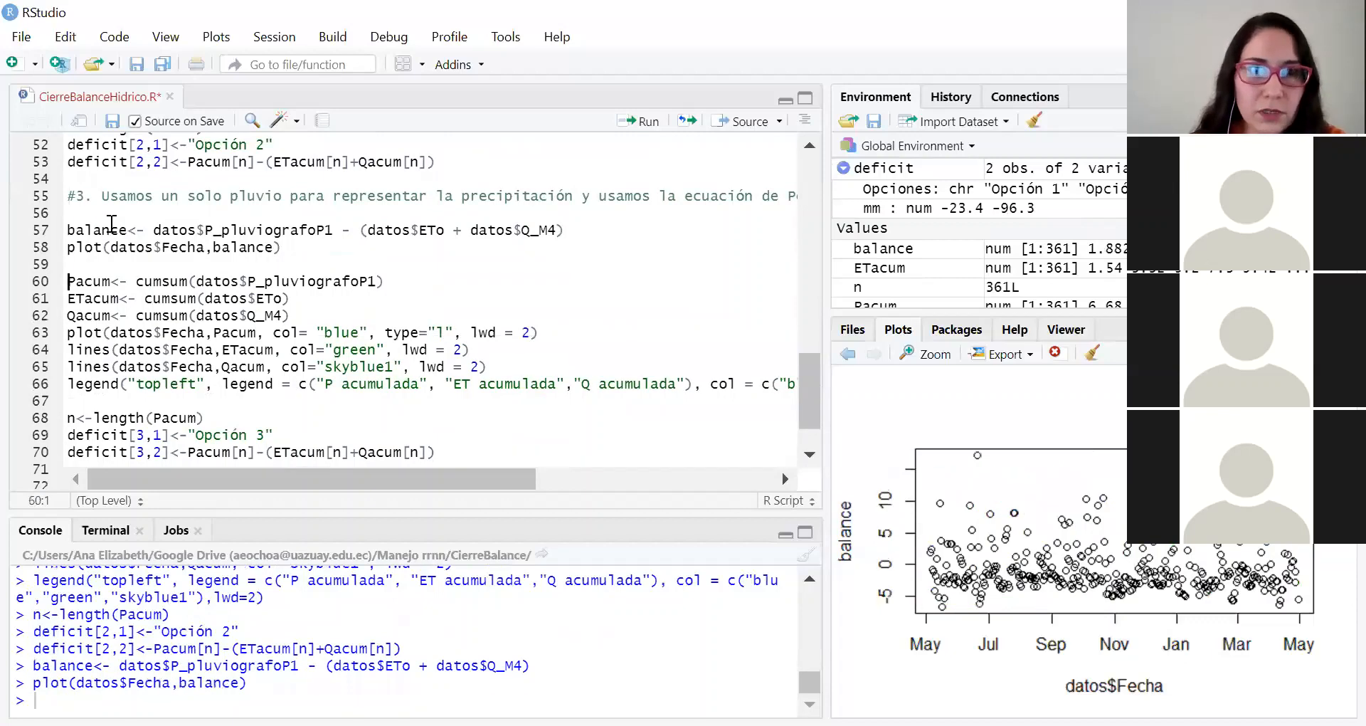
Step: Compute option 3's cumulative sums from P_pluviografoP1, ETo and Q_M4, and plot the three series against Fecha with a legend
{"action": "key", "text": "ctrl+Return"}
{"action": "key", "text": "ctrl+Return"}
{"action": "key", "text": "ctrl+Return"}
{"action": "key", "text": "ctrl+Return"}
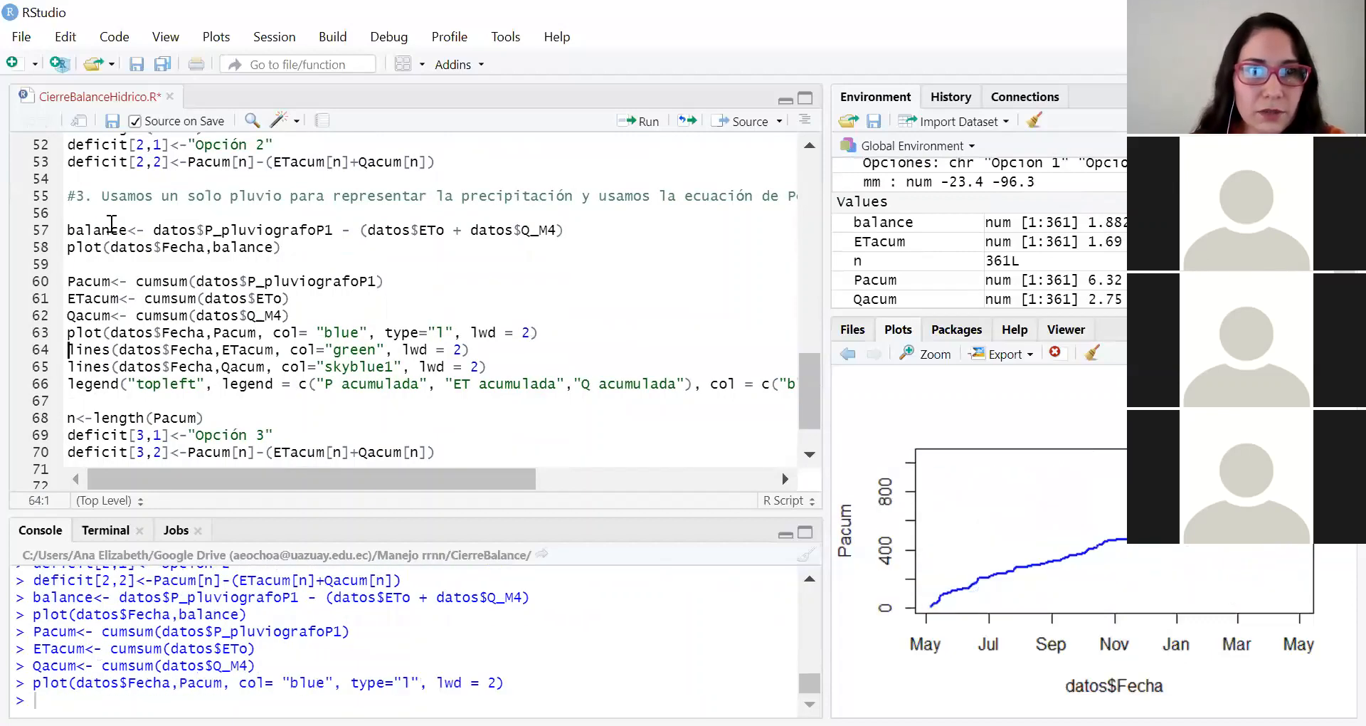
Step: Recompute n and fill the third deficit row with "Opción 3" and its final cumulative difference
{"action": "key", "text": "ctrl+Return"}
{"action": "key", "text": "ctrl+Return"}
{"action": "key", "text": "ctrl+Return"}
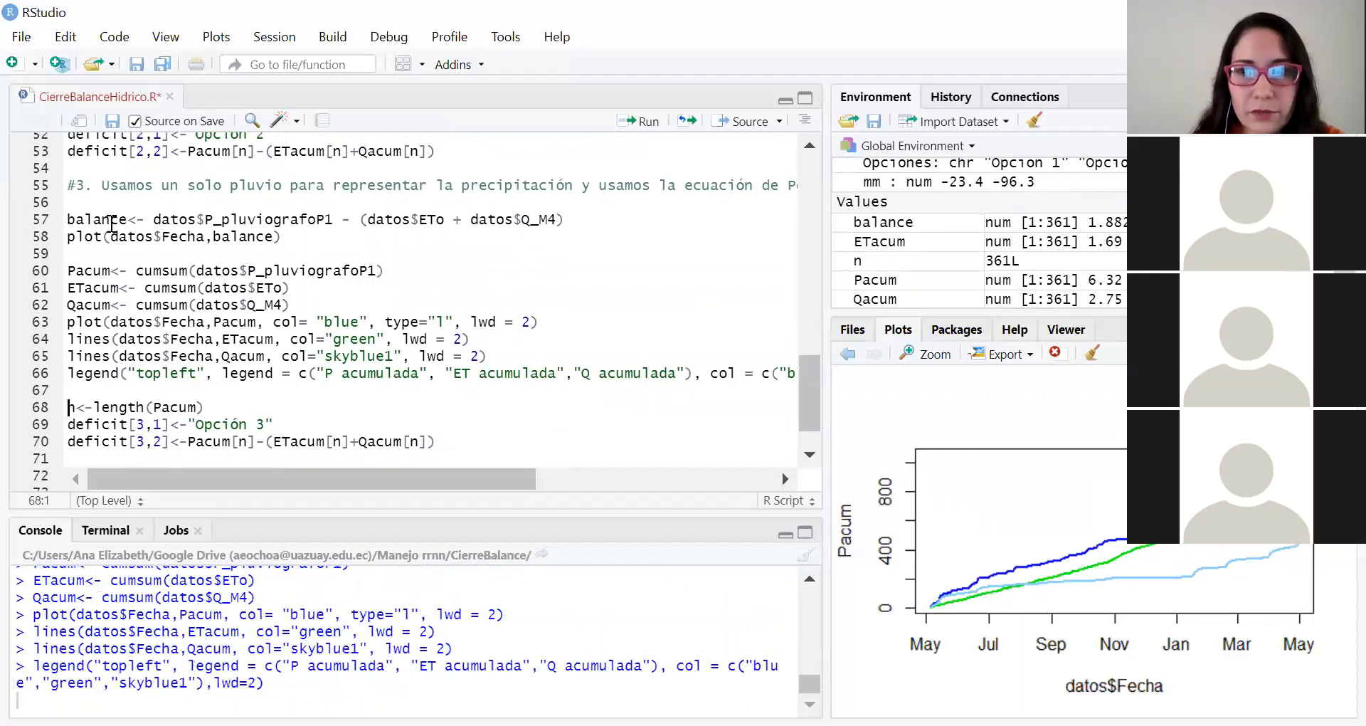
{"action": "key", "text": "ctrl+Return"}
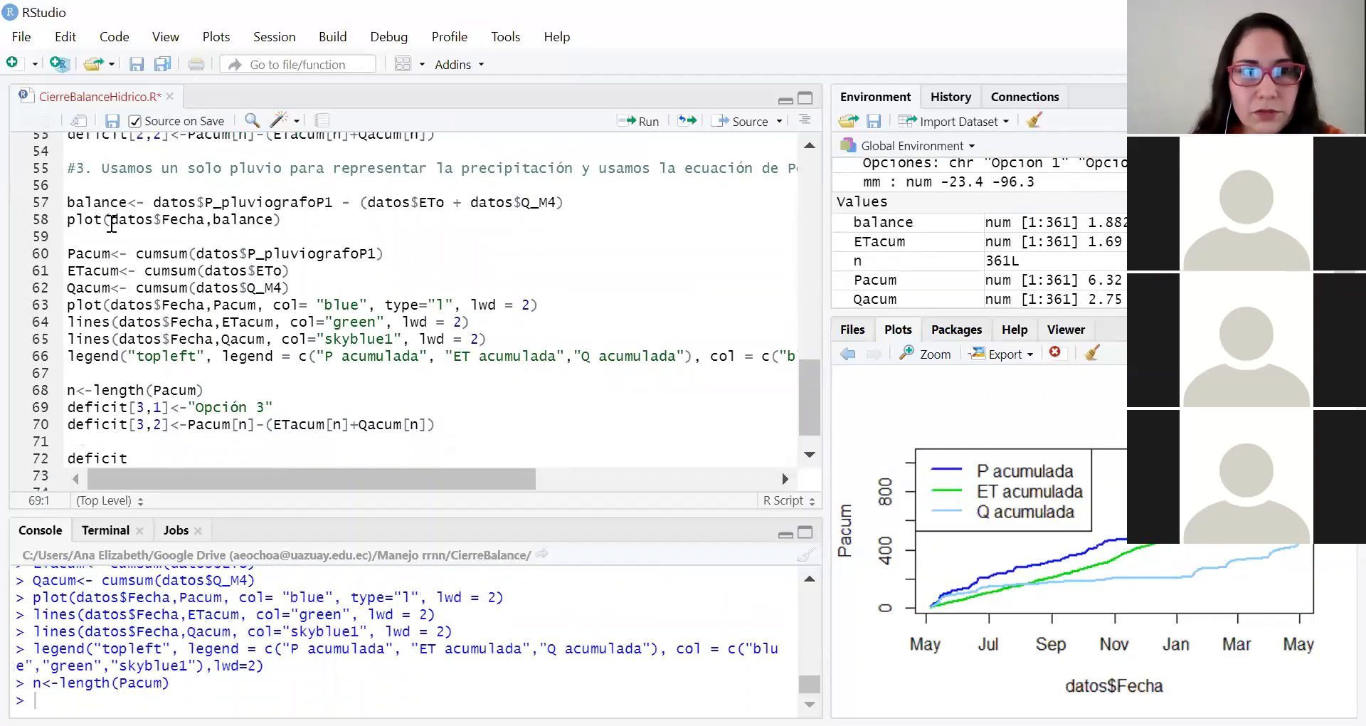
{"action": "key", "text": "ctrl+Return"}
{"action": "key", "text": "ctrl+Return"}
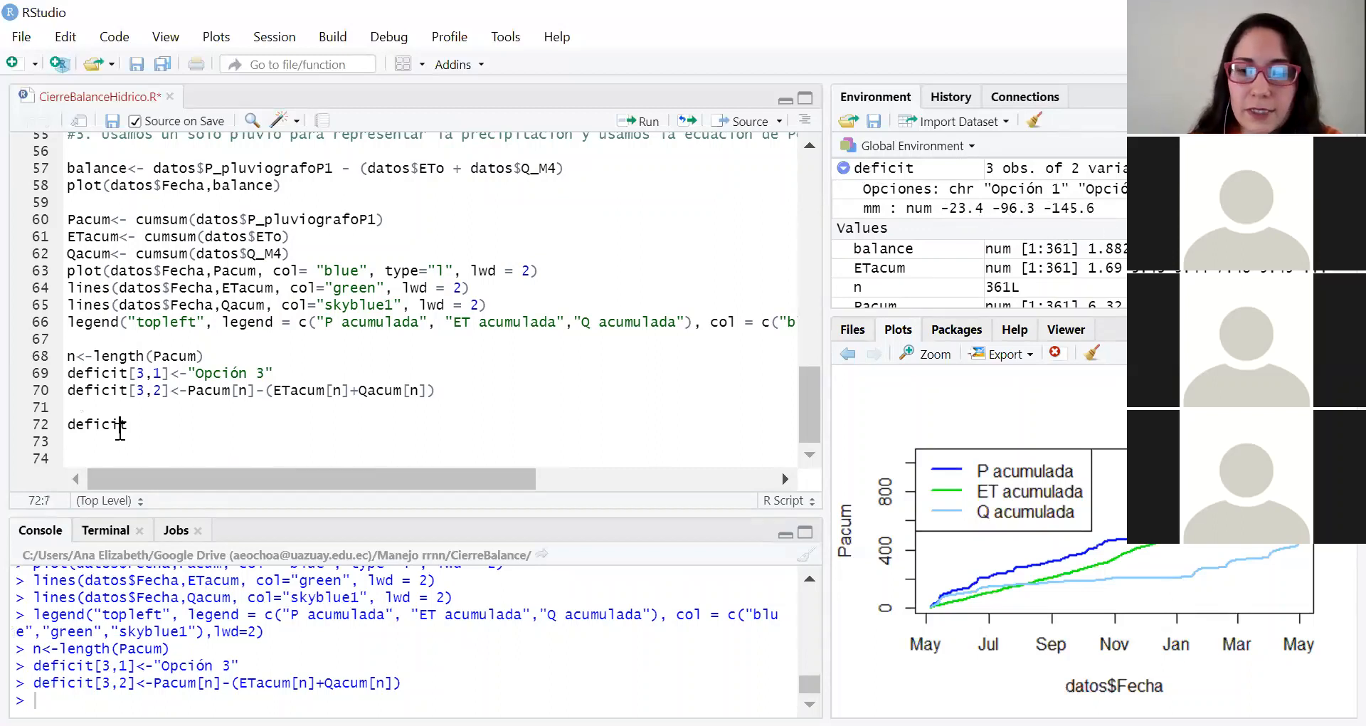
Step: Print the deficit table and enlarge the console to compare the three options' deficits
{"action": "key", "text": "ctrl+Return"}
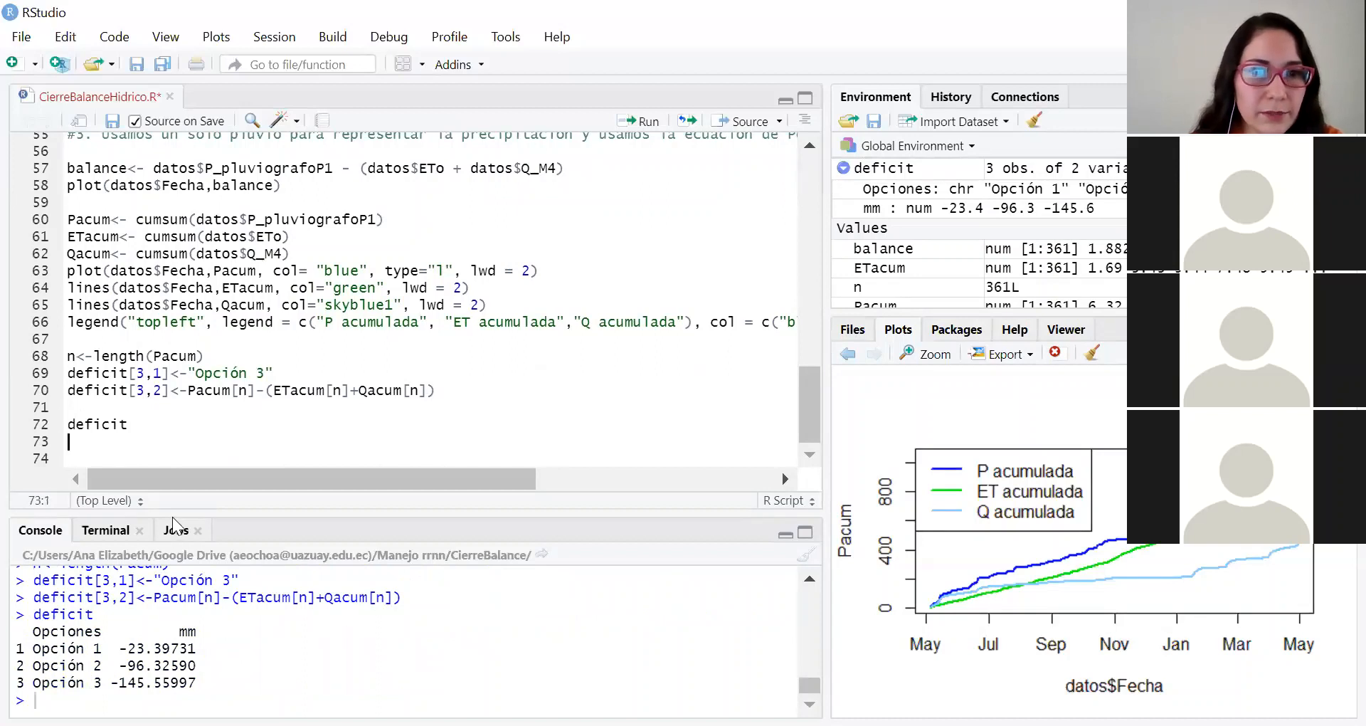
{"action": "left_click_drag", "start_coordinate": [175, 511], "coordinate": [199, 364]}
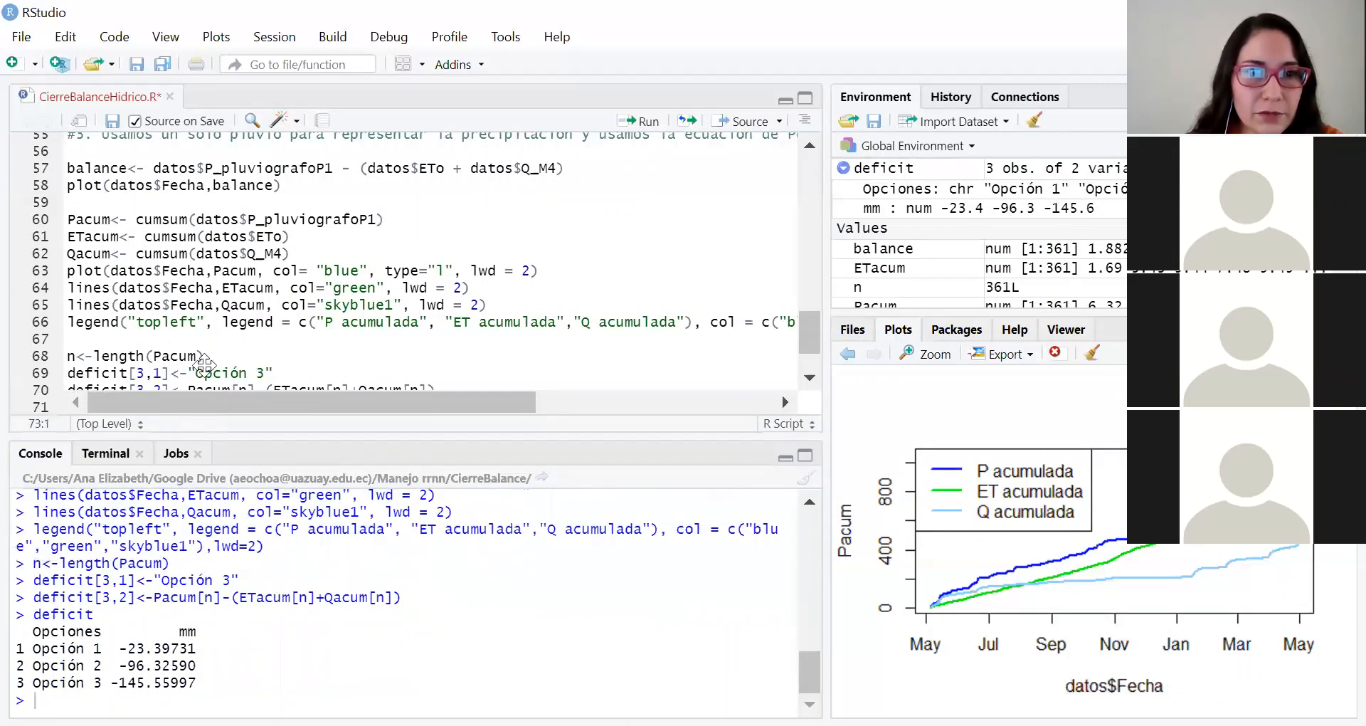
{"action": "left_click_drag", "start_coordinate": [32, 629], "coordinate": [224, 683]}
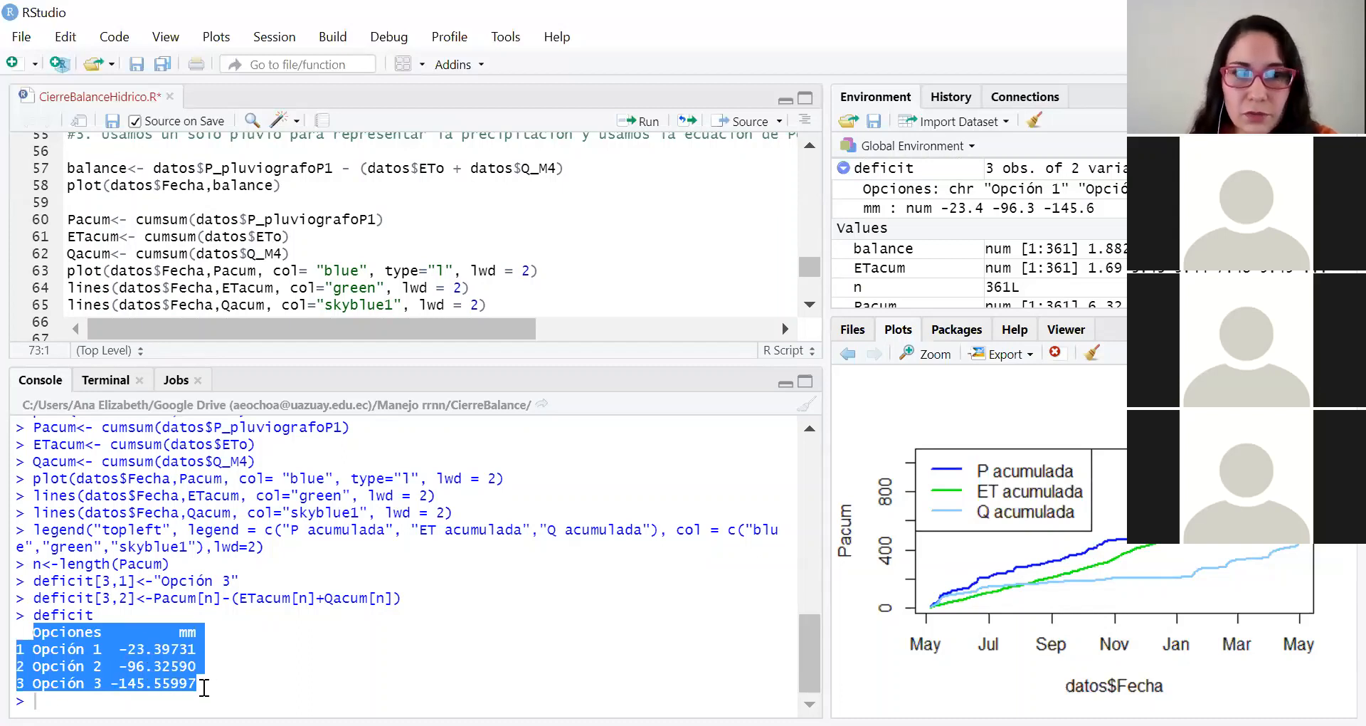
{"action": "left_click", "coordinate": [274, 682]}
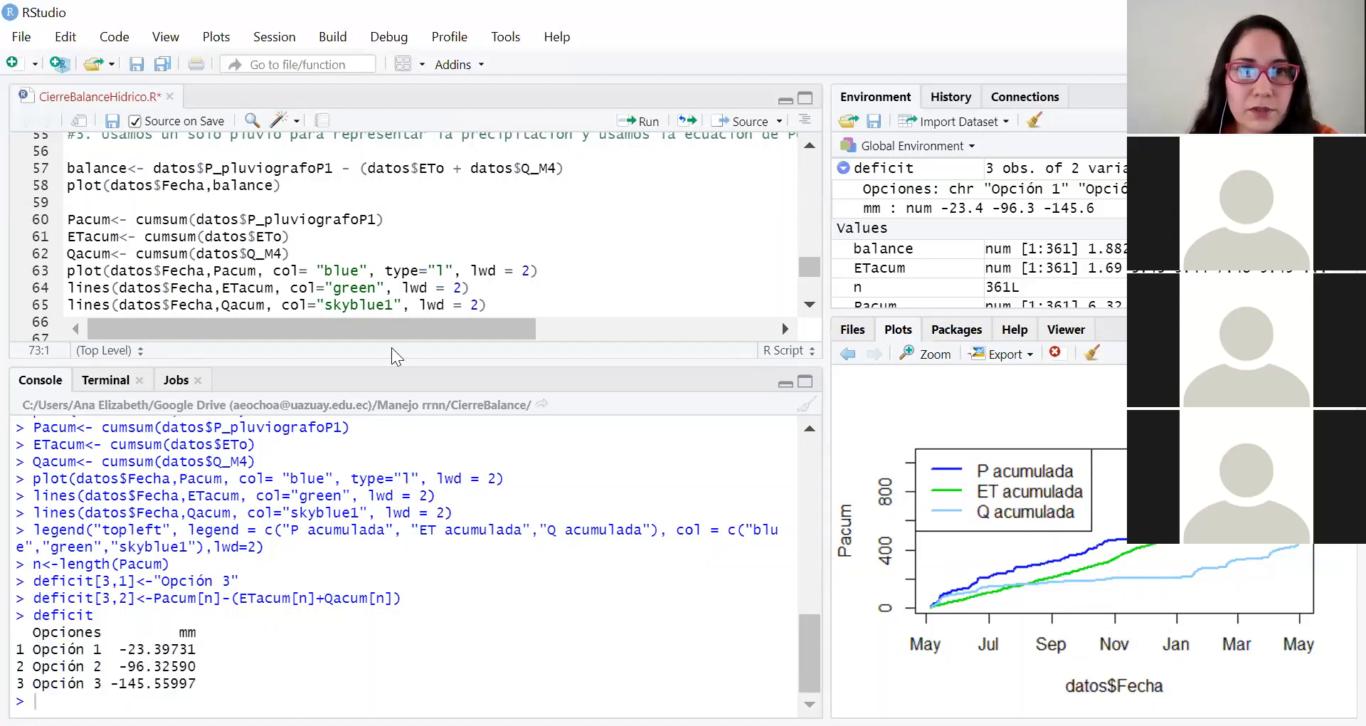
{"action": "left_click_drag", "start_coordinate": [392, 364], "coordinate": [388, 478]}
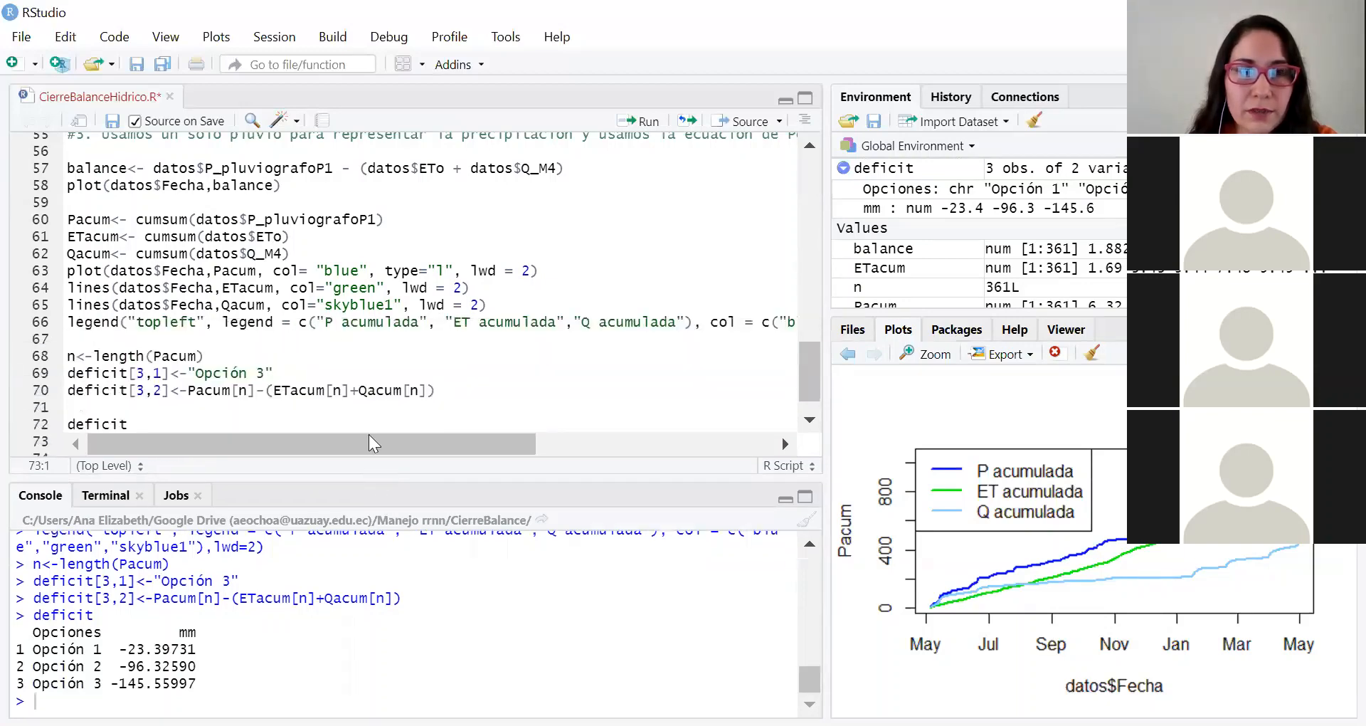
Step: Review the script sections for the three options, from the data loading and deficit table to the balance and cumulative plot code
{"action": "scroll", "coordinate": [333, 339], "scroll_direction": "up", "scroll_amount": 10}
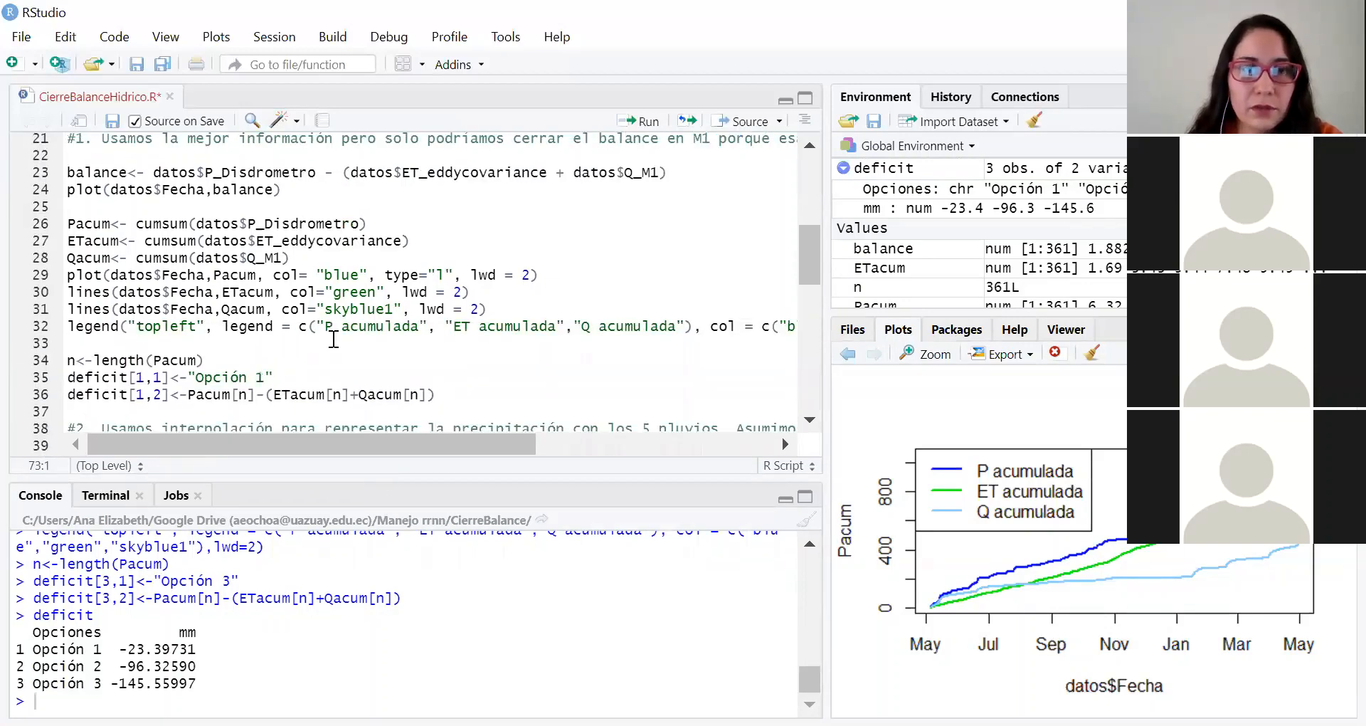
{"action": "scroll", "coordinate": [334, 340], "scroll_direction": "up", "scroll_amount": 7}
{"action": "scroll", "coordinate": [333, 339], "scroll_direction": "down", "scroll_amount": 9}
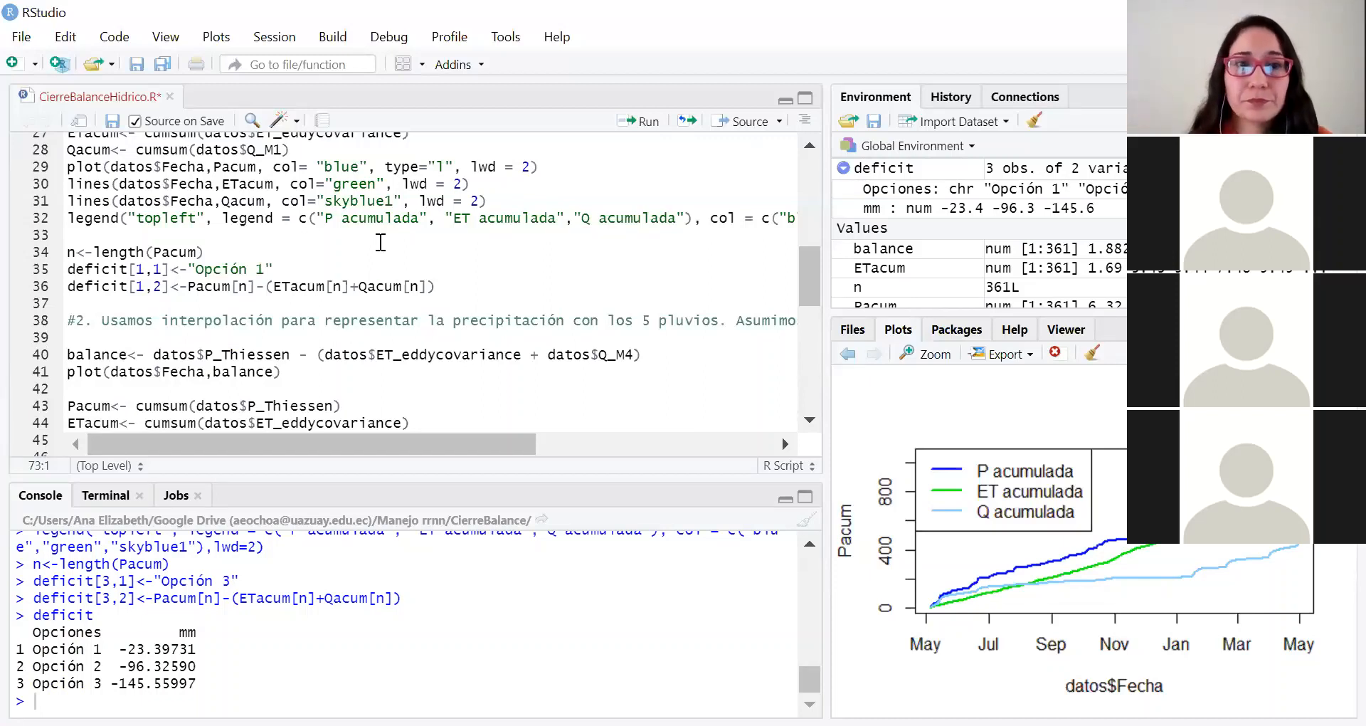
{"action": "scroll", "coordinate": [380, 243], "scroll_direction": "down", "scroll_amount": 2}
{"action": "scroll", "coordinate": [381, 243], "scroll_direction": "down", "scroll_amount": 4}
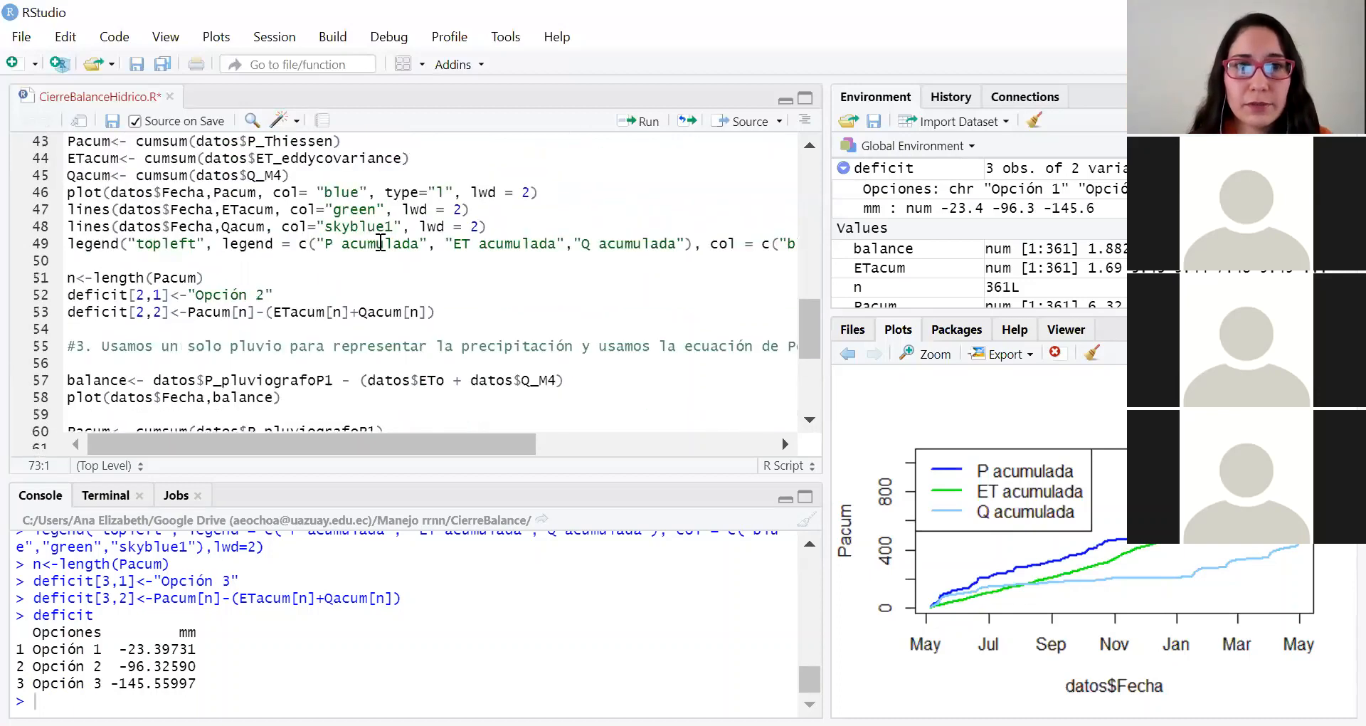
{"action": "scroll", "coordinate": [381, 243], "scroll_direction": "up", "scroll_amount": 3}
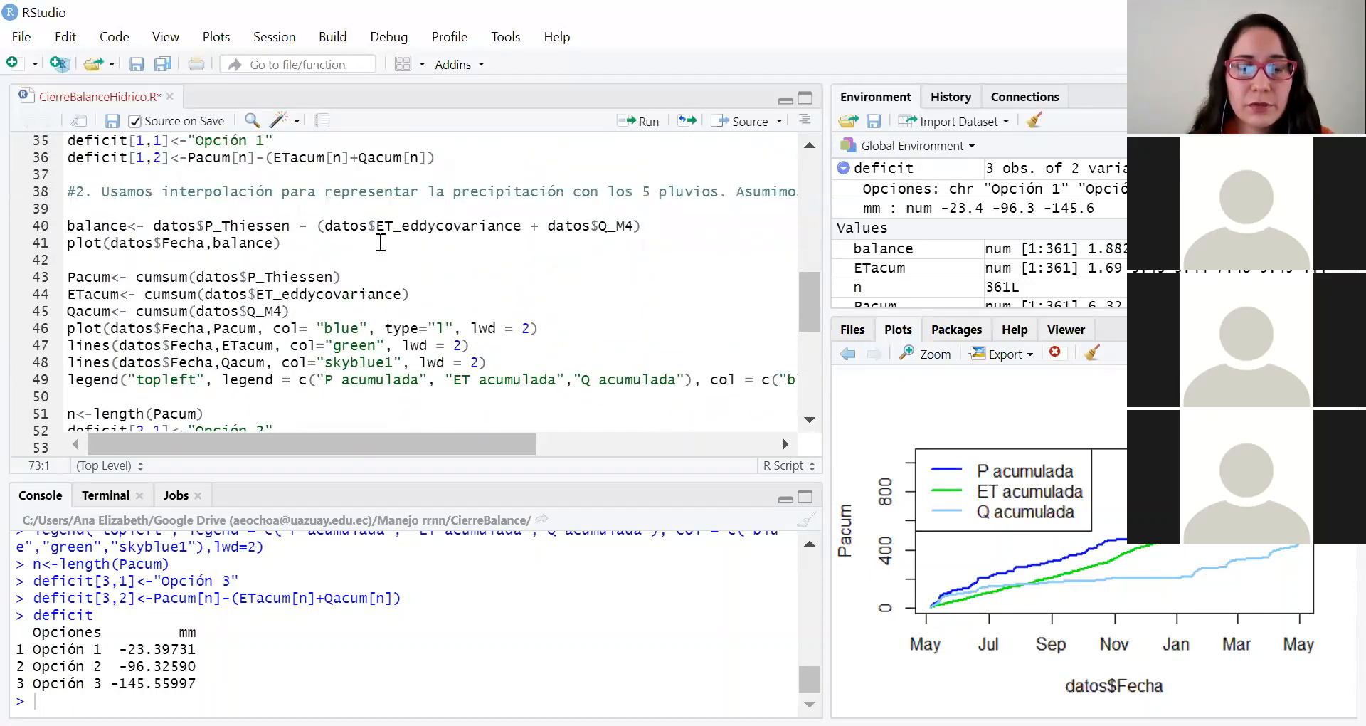
{"action": "scroll", "coordinate": [380, 242], "scroll_direction": "down", "scroll_amount": 5}
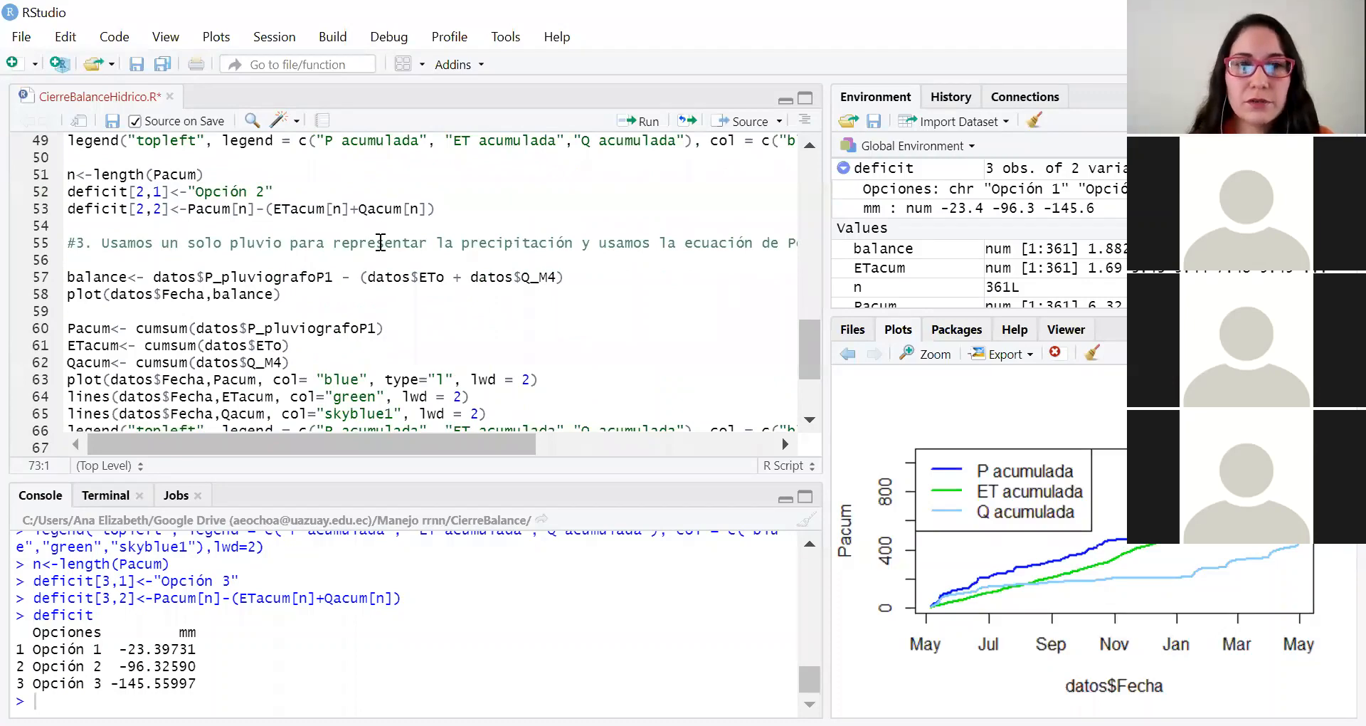
{"action": "scroll", "coordinate": [381, 243], "scroll_direction": "up", "scroll_amount": 7}
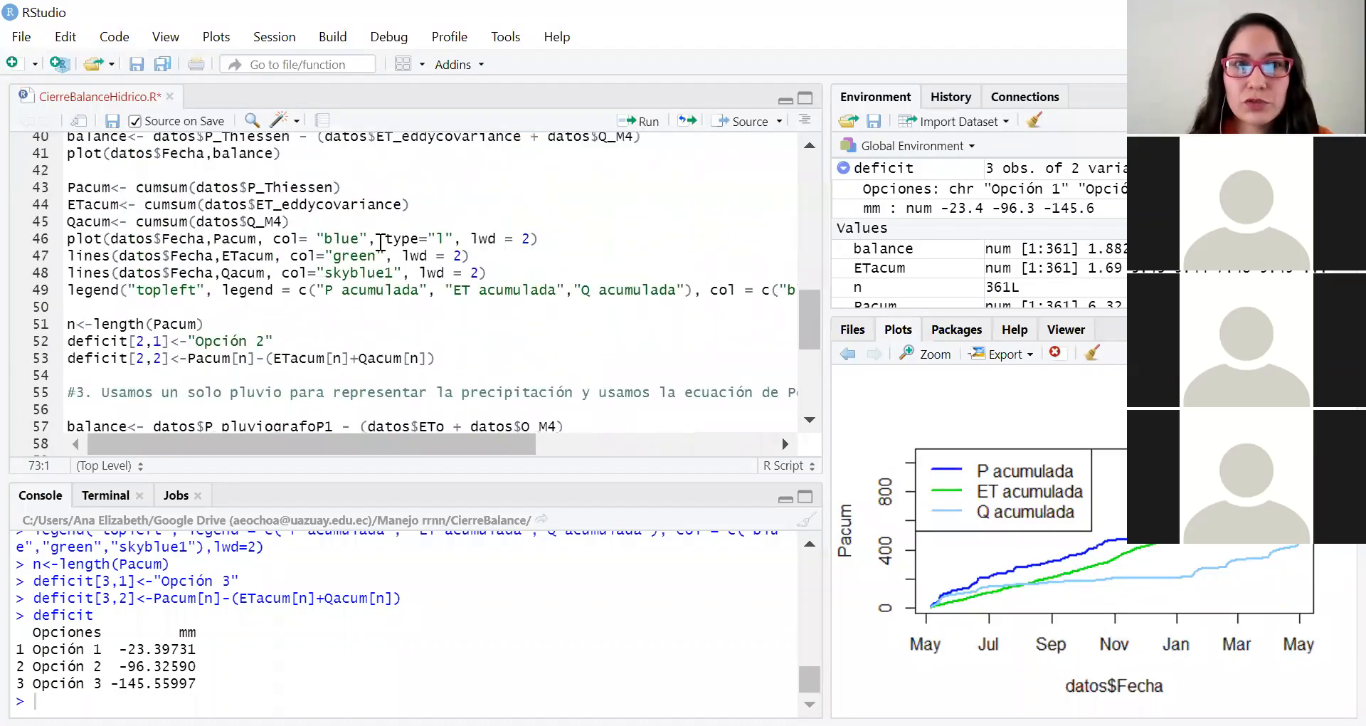
{"action": "scroll", "coordinate": [380, 243], "scroll_direction": "up", "scroll_amount": 9}
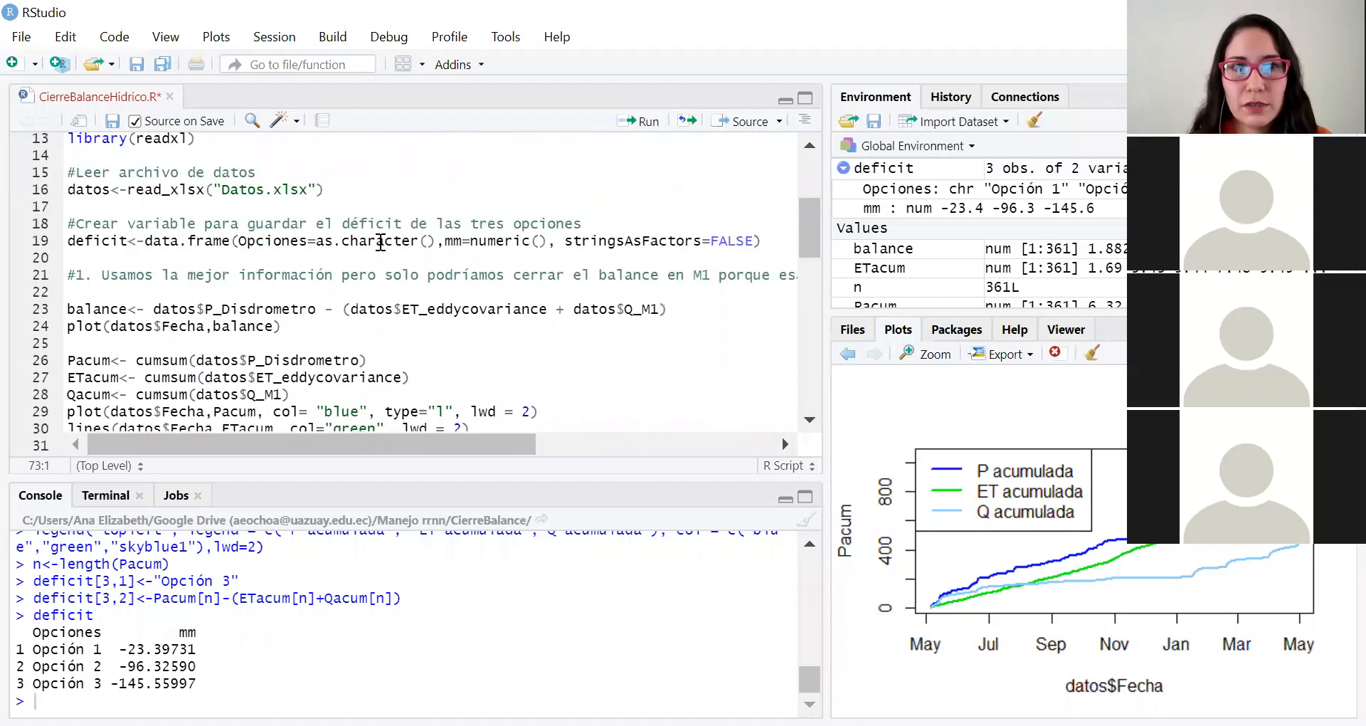
{"action": "scroll", "coordinate": [380, 243], "scroll_direction": "down", "scroll_amount": 2}
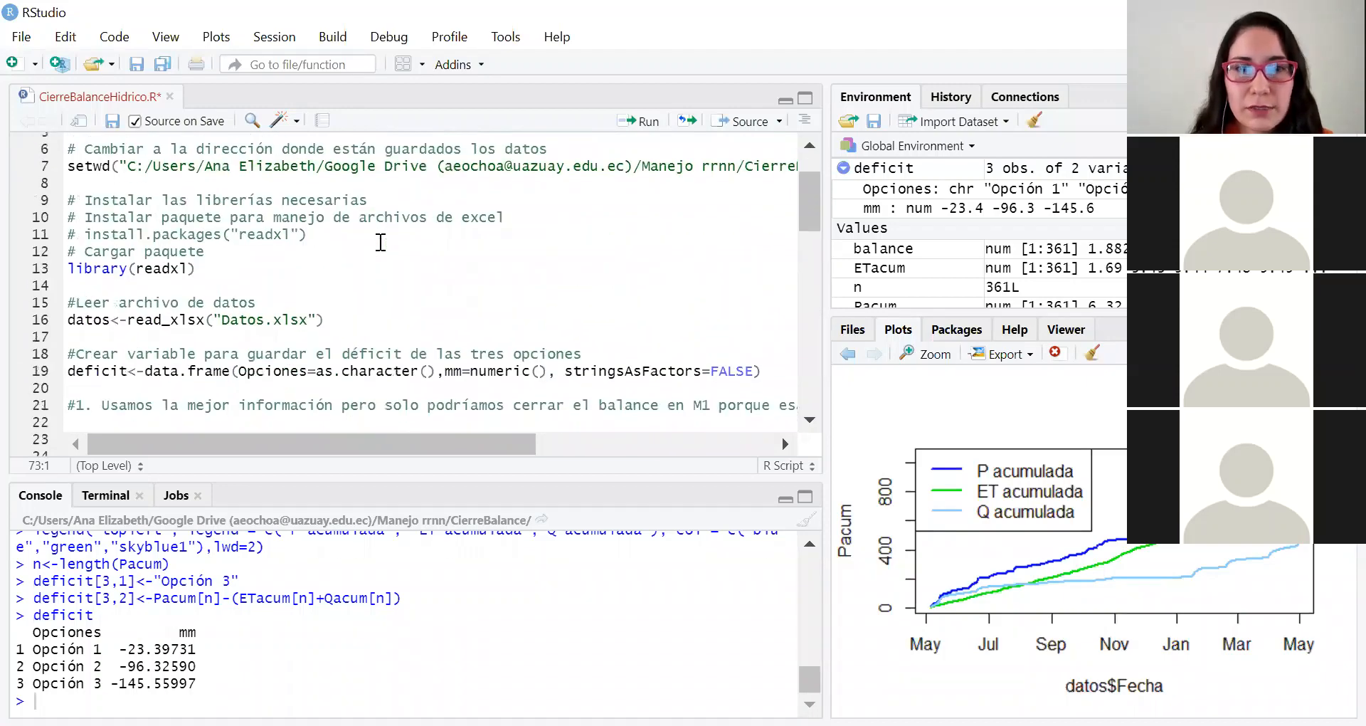
{"action": "scroll", "coordinate": [380, 243], "scroll_direction": "down", "scroll_amount": 3}
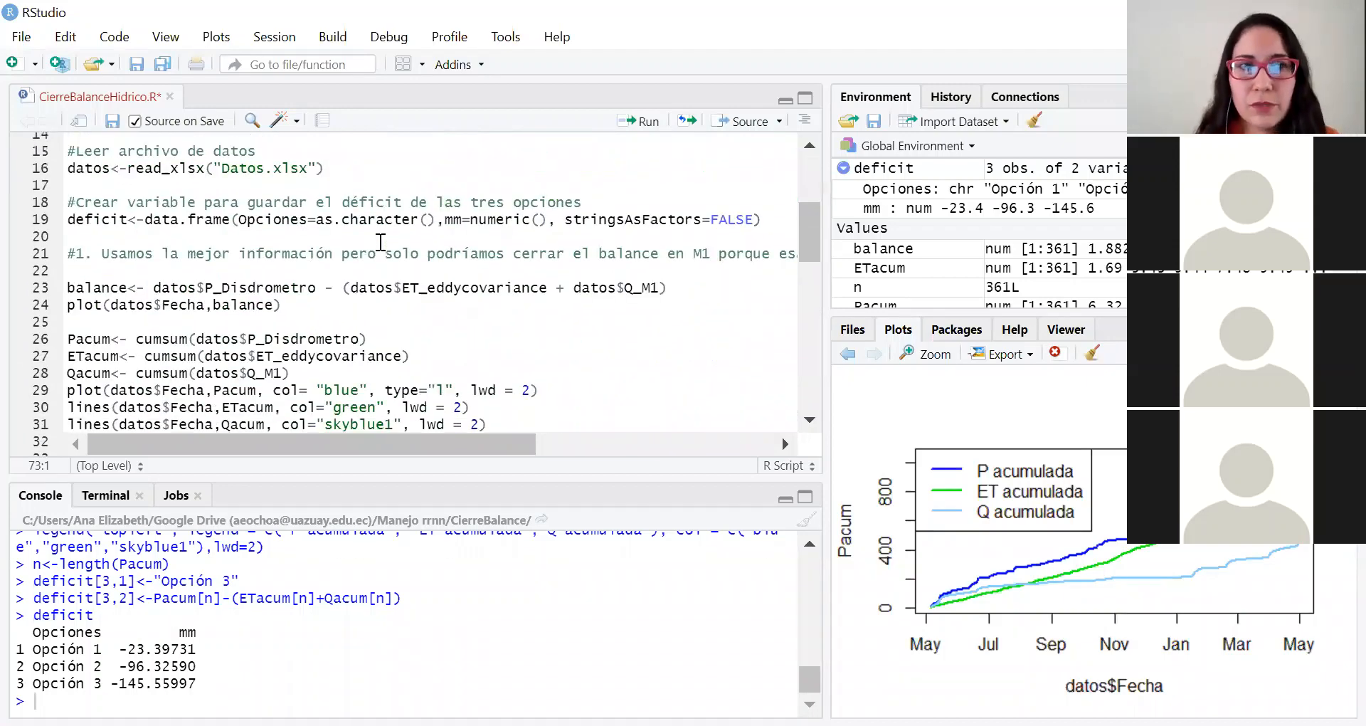
Step: Save the finished script CierreBalanceHidrico.R, sourcing it on save
{"action": "scroll", "coordinate": [381, 242], "scroll_direction": "down", "scroll_amount": 5}
{"action": "scroll", "coordinate": [366, 388], "scroll_direction": "down", "scroll_amount": 4}
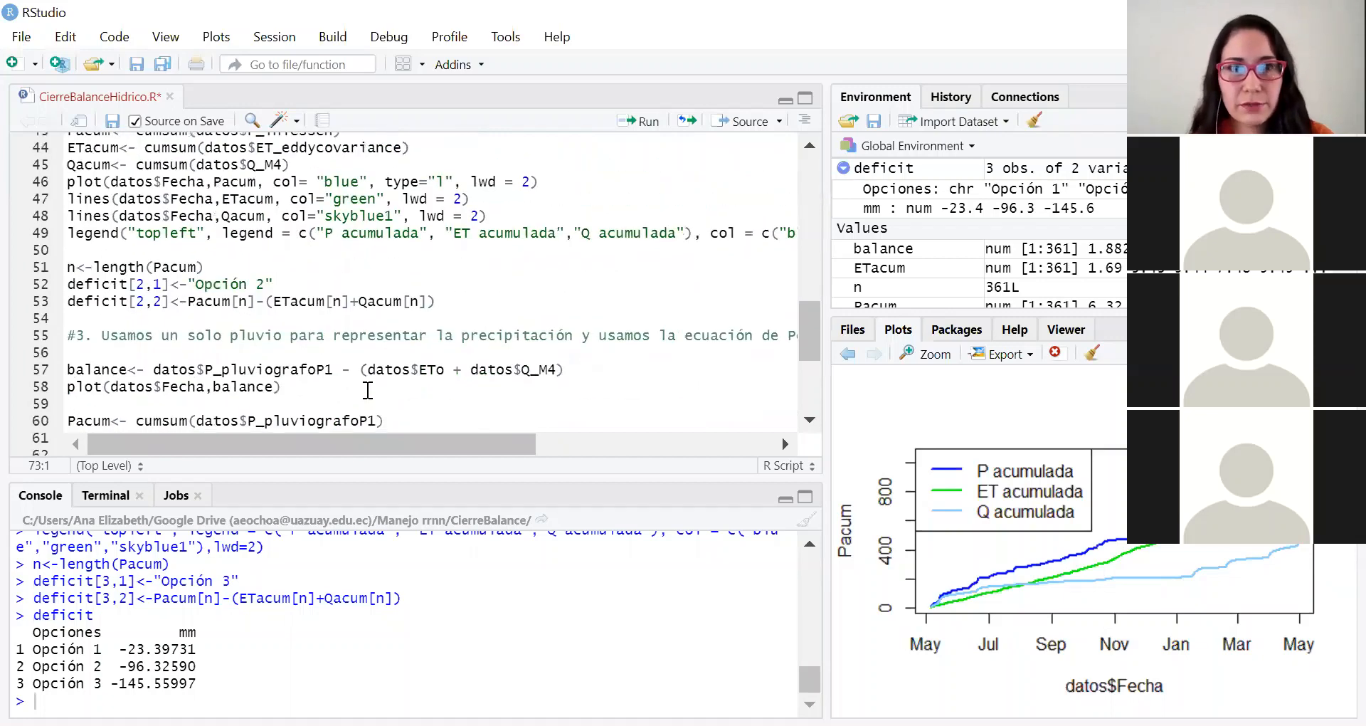
{"action": "scroll", "coordinate": [375, 340], "scroll_direction": "down", "scroll_amount": 5}
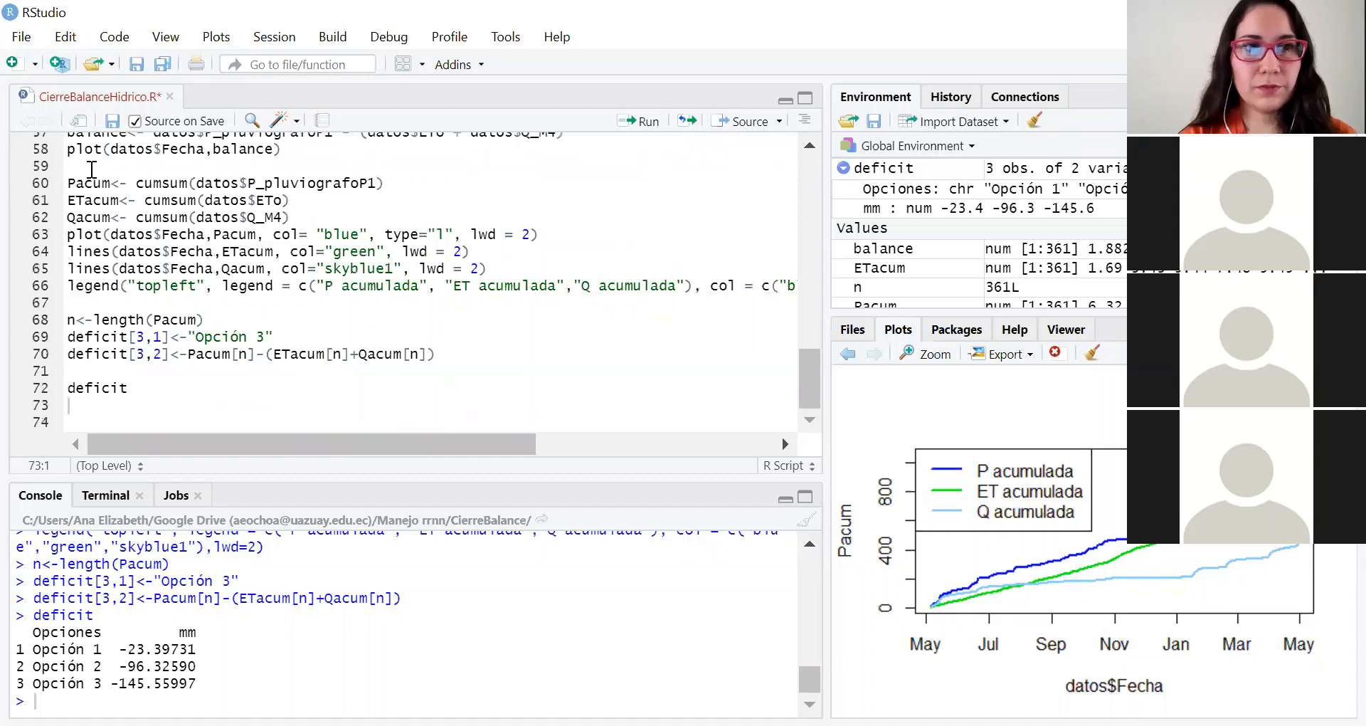
{"action": "left_click", "coordinate": [112, 121]}
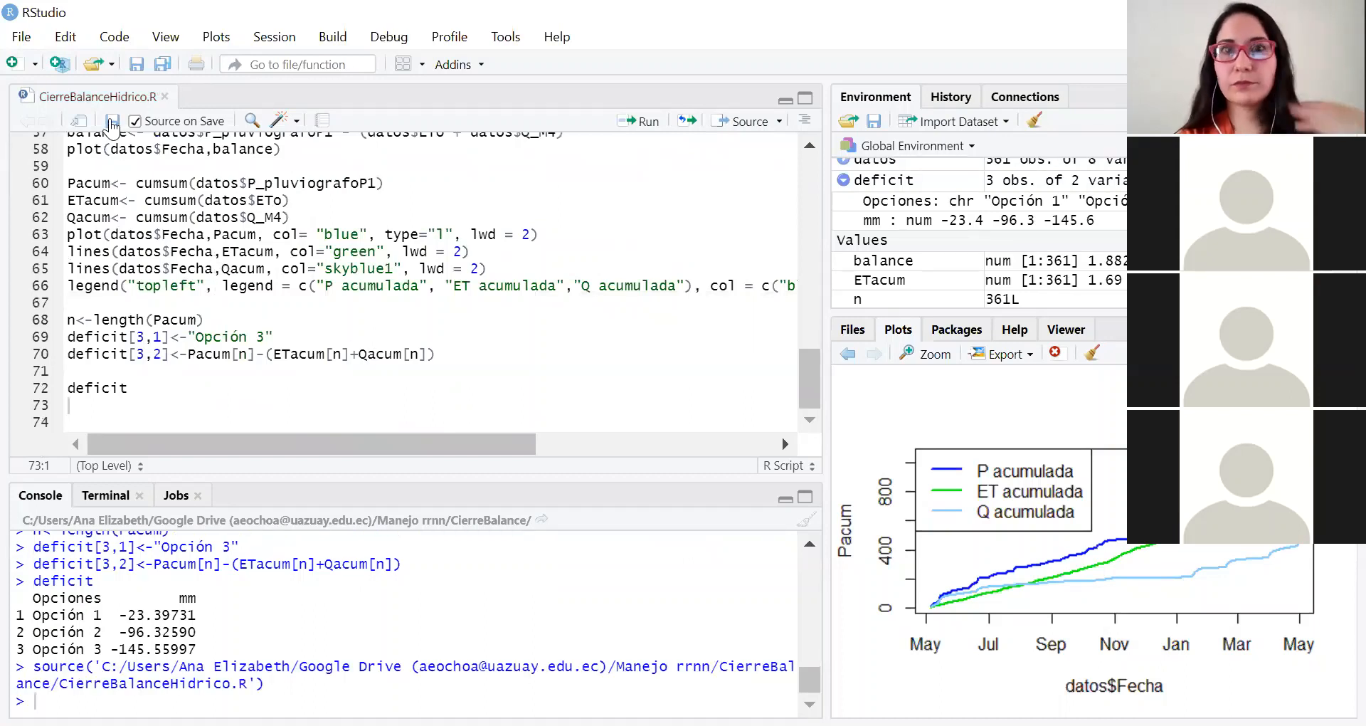
{"action": "scroll", "coordinate": [217, 161], "scroll_direction": "up", "scroll_amount": 3}
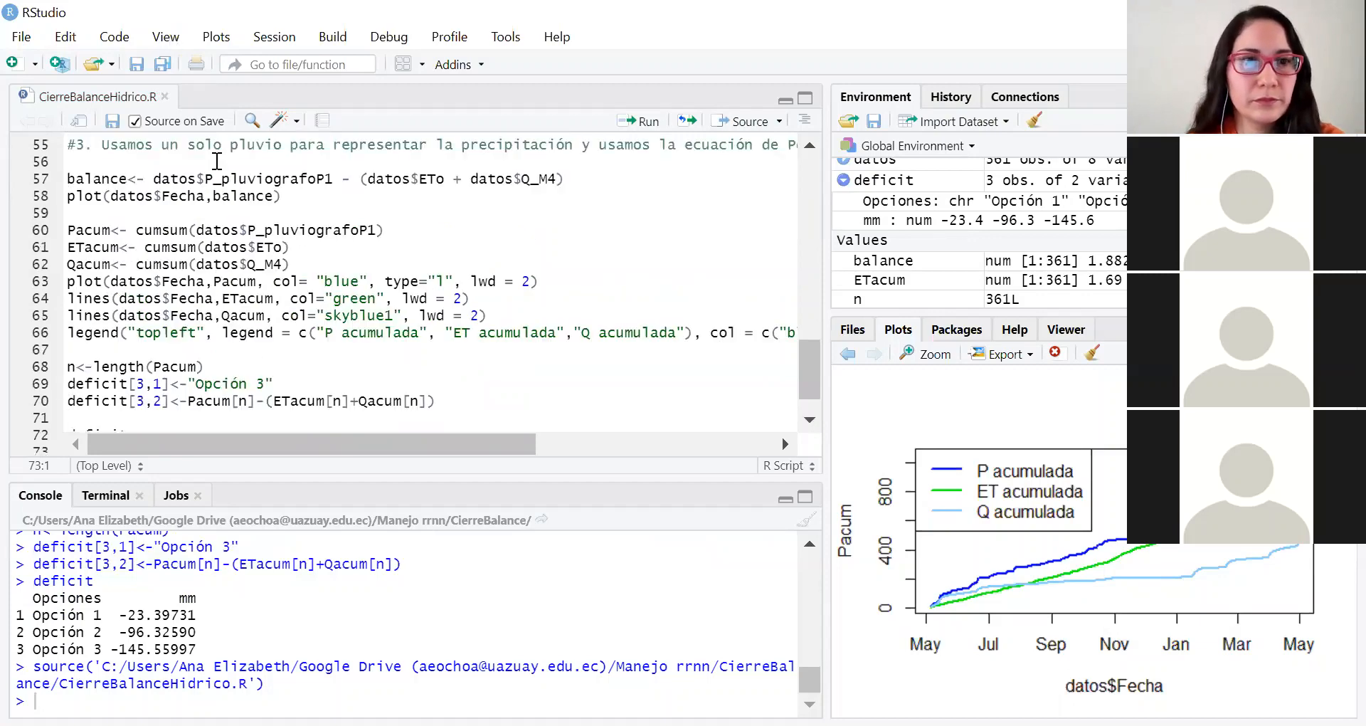
{"action": "scroll", "coordinate": [217, 161], "scroll_direction": "up", "scroll_amount": 16}
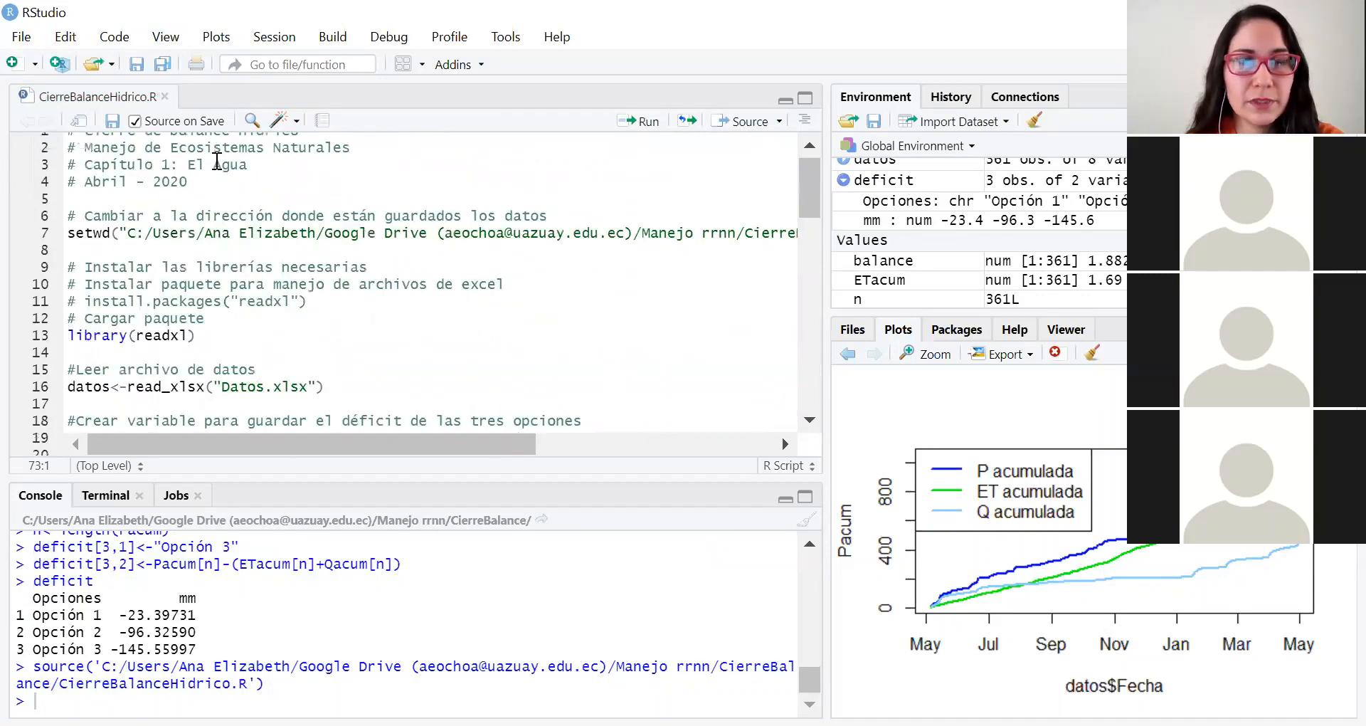
{"action": "scroll", "coordinate": [220, 283], "scroll_direction": "down", "scroll_amount": 3}
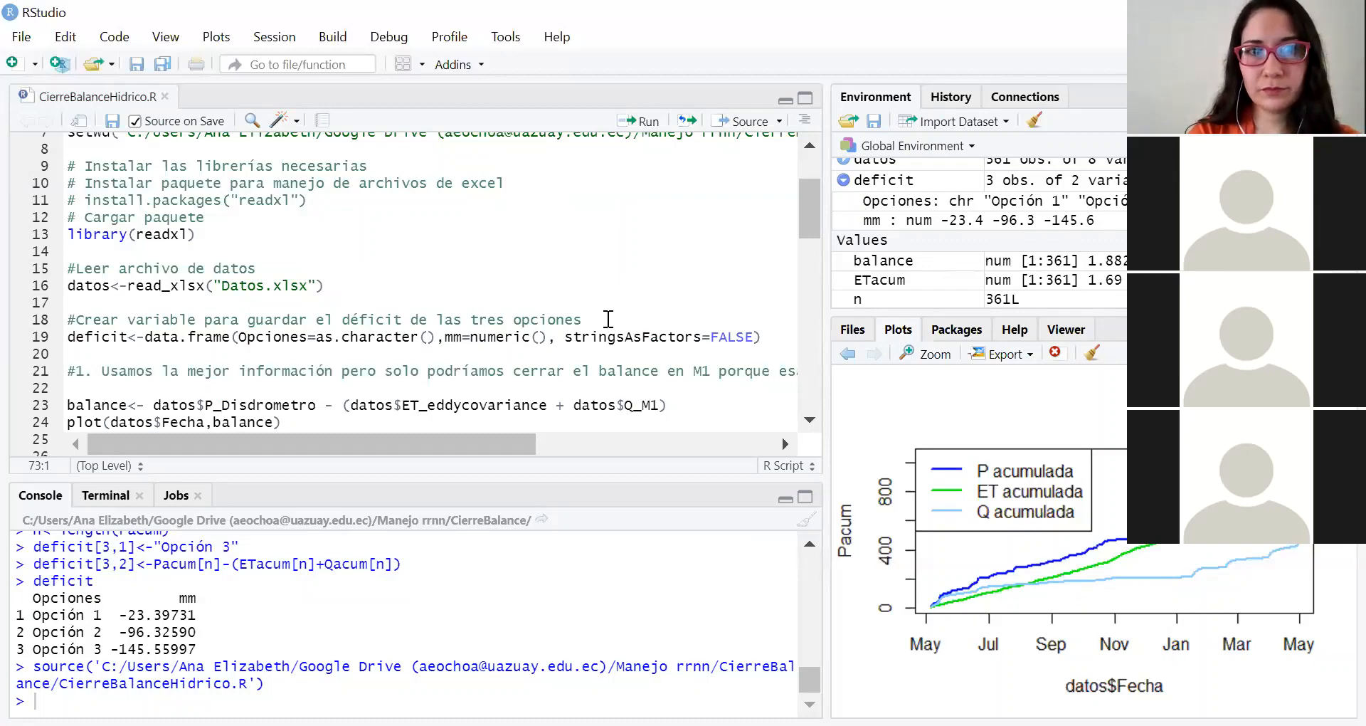
{"action": "scroll", "coordinate": [608, 318], "scroll_direction": "up", "scroll_amount": 3}
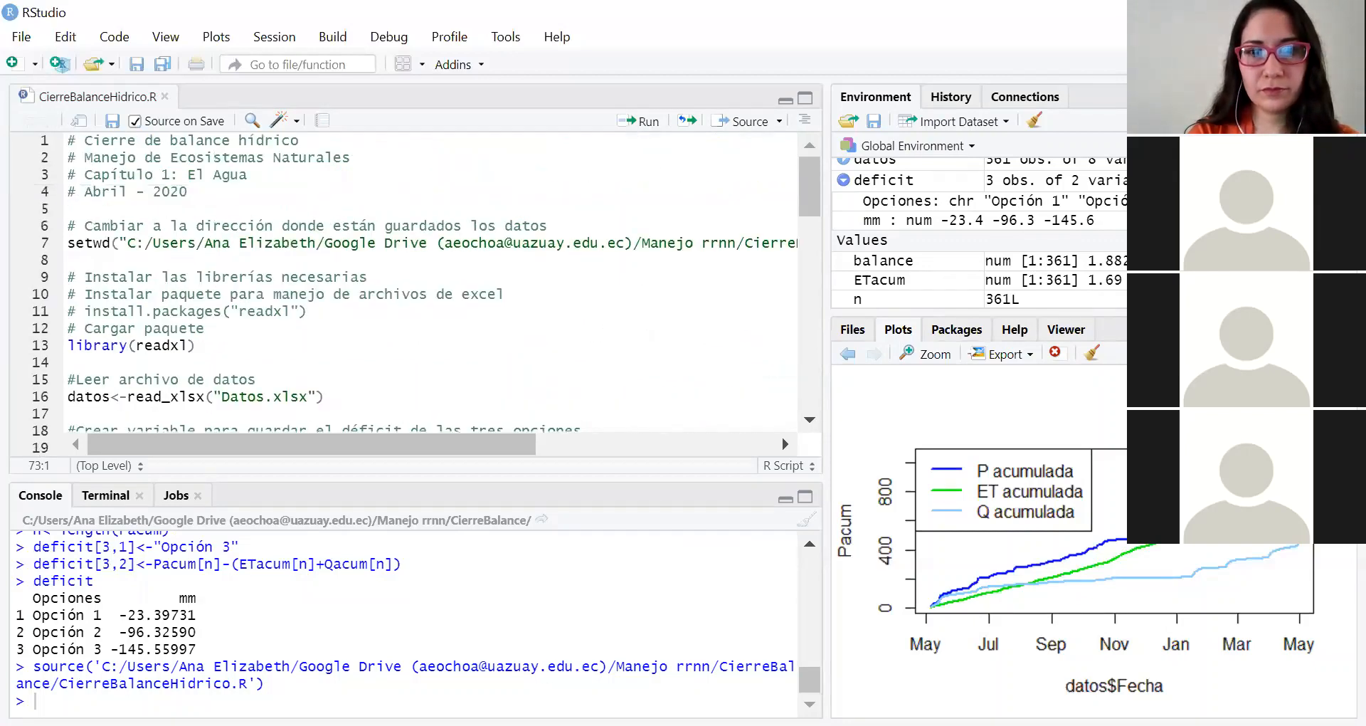
Step: Switch to the Datos workbook in Excel and examine its single header row from Fecha to ETo and the data rows beneath it
{"action": "key", "text": "alt+Tab"}
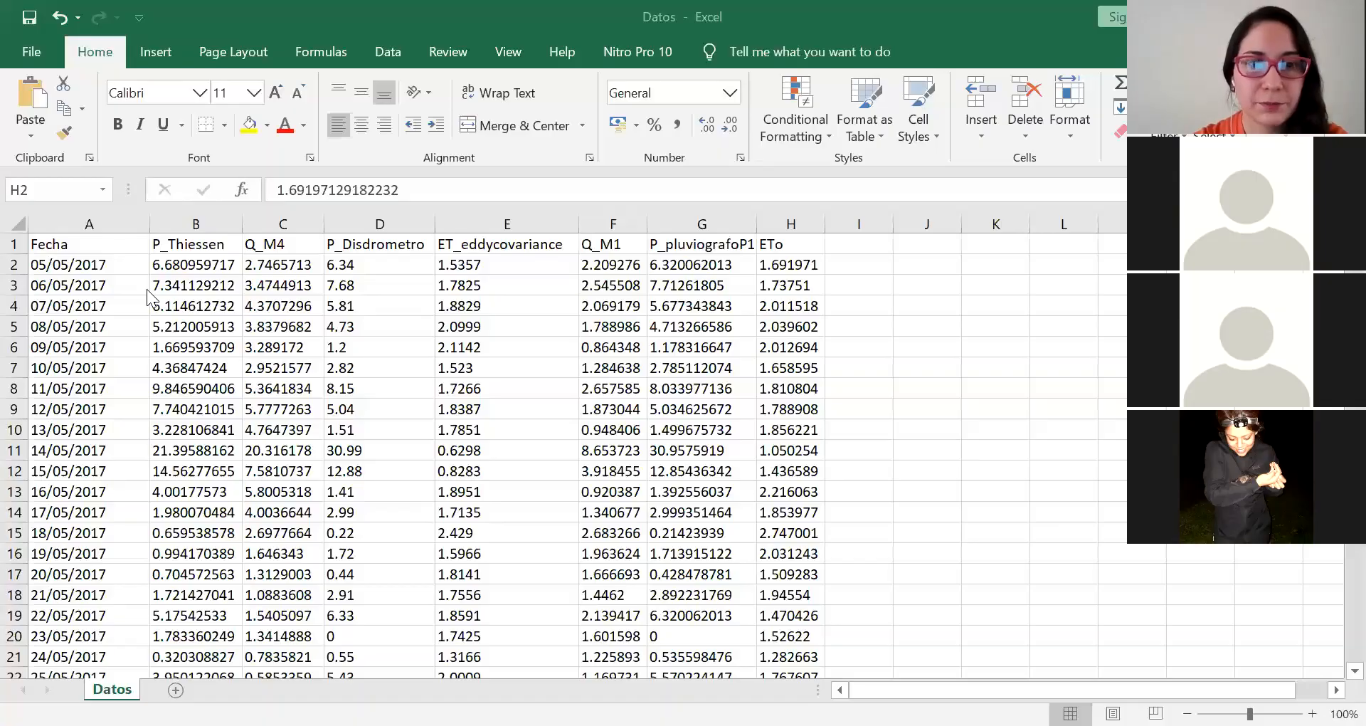
{"action": "left_click", "coordinate": [118, 245]}
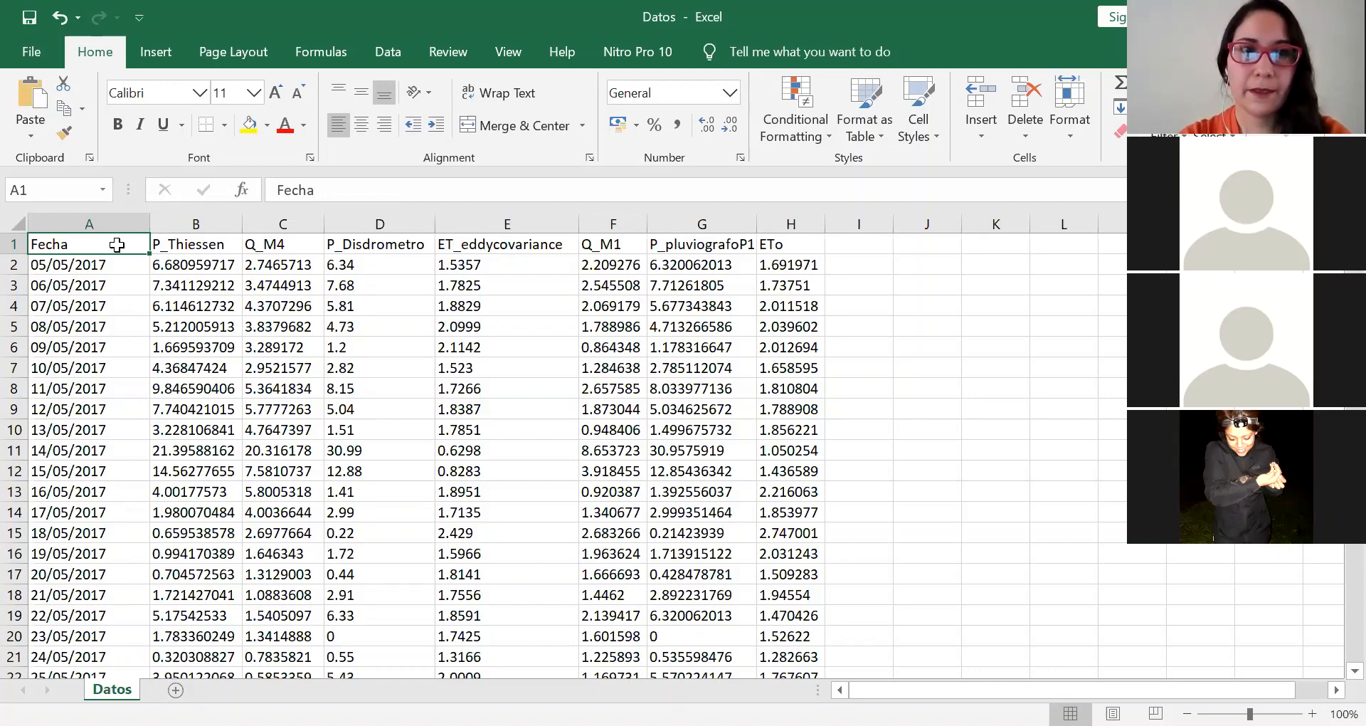
{"action": "left_click_drag", "start_coordinate": [113, 245], "coordinate": [356, 219]}
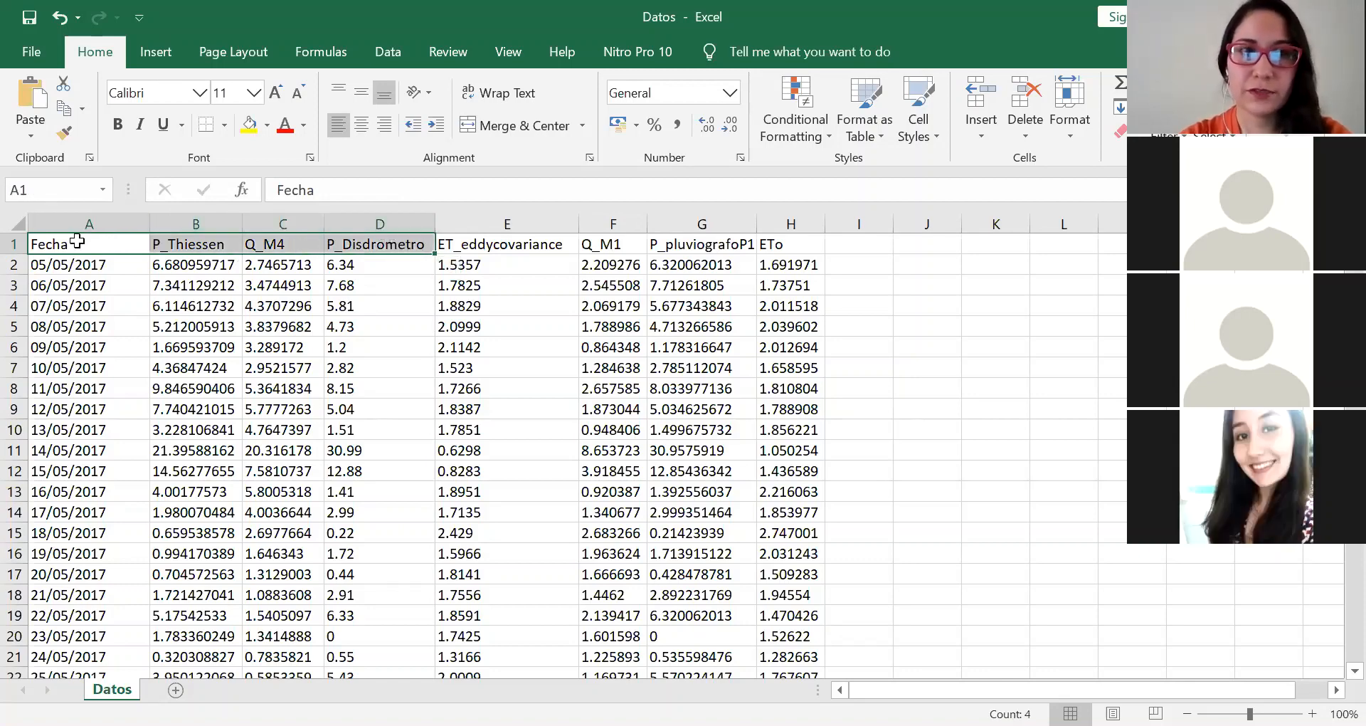
{"action": "left_click_drag", "start_coordinate": [74, 244], "coordinate": [763, 252]}
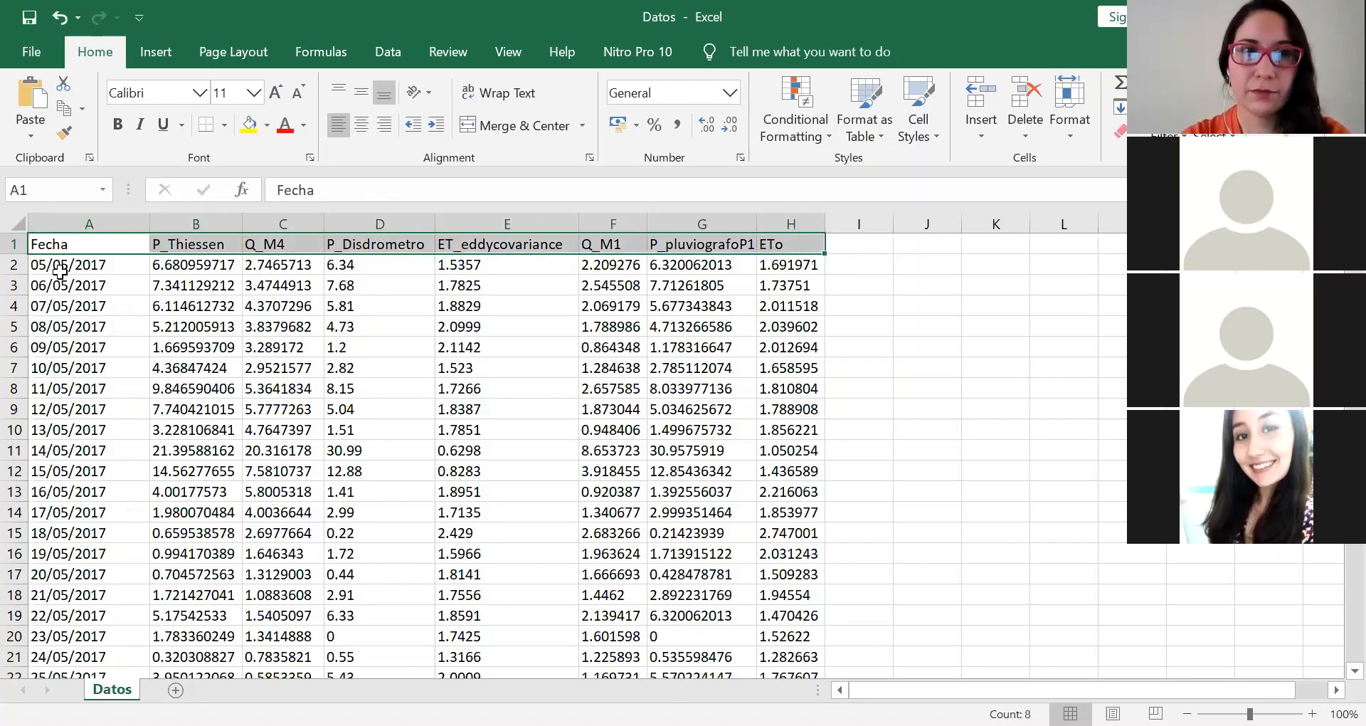
{"action": "left_click_drag", "start_coordinate": [58, 270], "coordinate": [786, 491]}
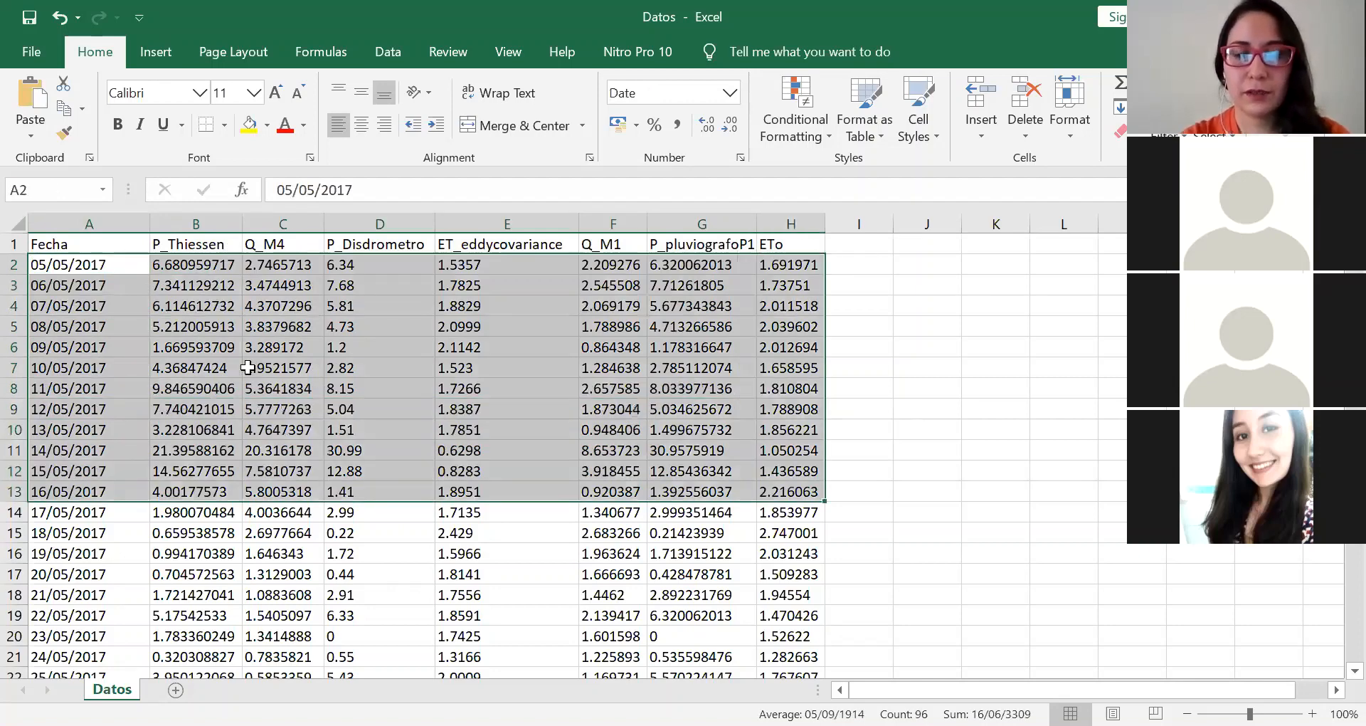
{"action": "left_click", "coordinate": [247, 367]}
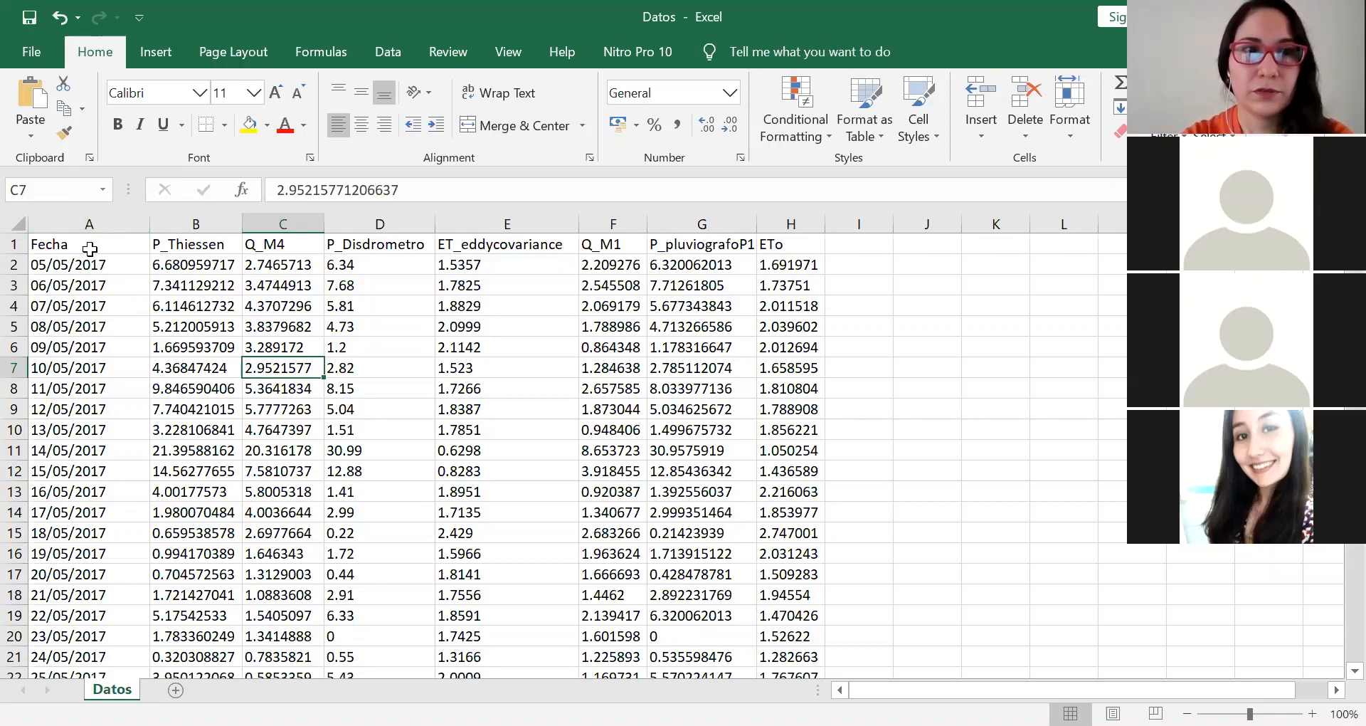
{"action": "left_click_drag", "start_coordinate": [89, 245], "coordinate": [697, 231]}
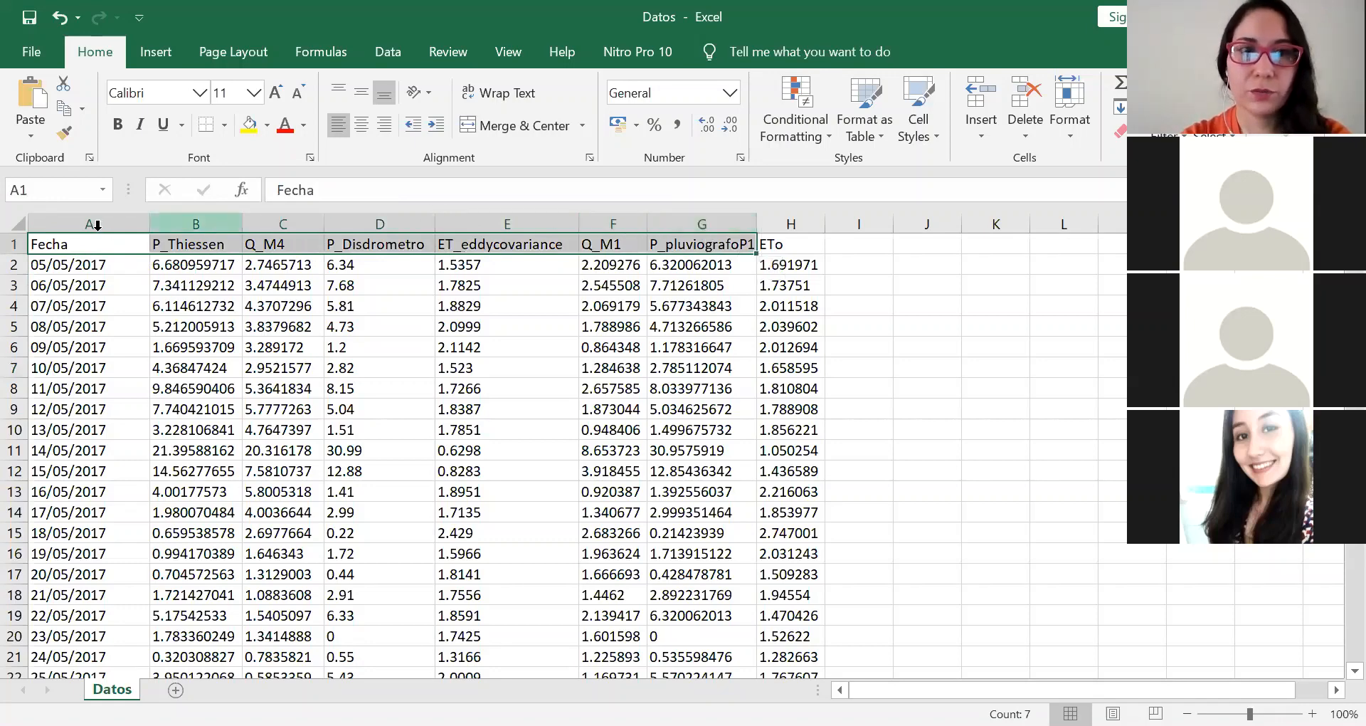
Step: Try renaming the P_Thiessen header with a space instead of the underscore and trailing special characters such as #!, discarding the edit
{"action": "left_click", "coordinate": [184, 243]}
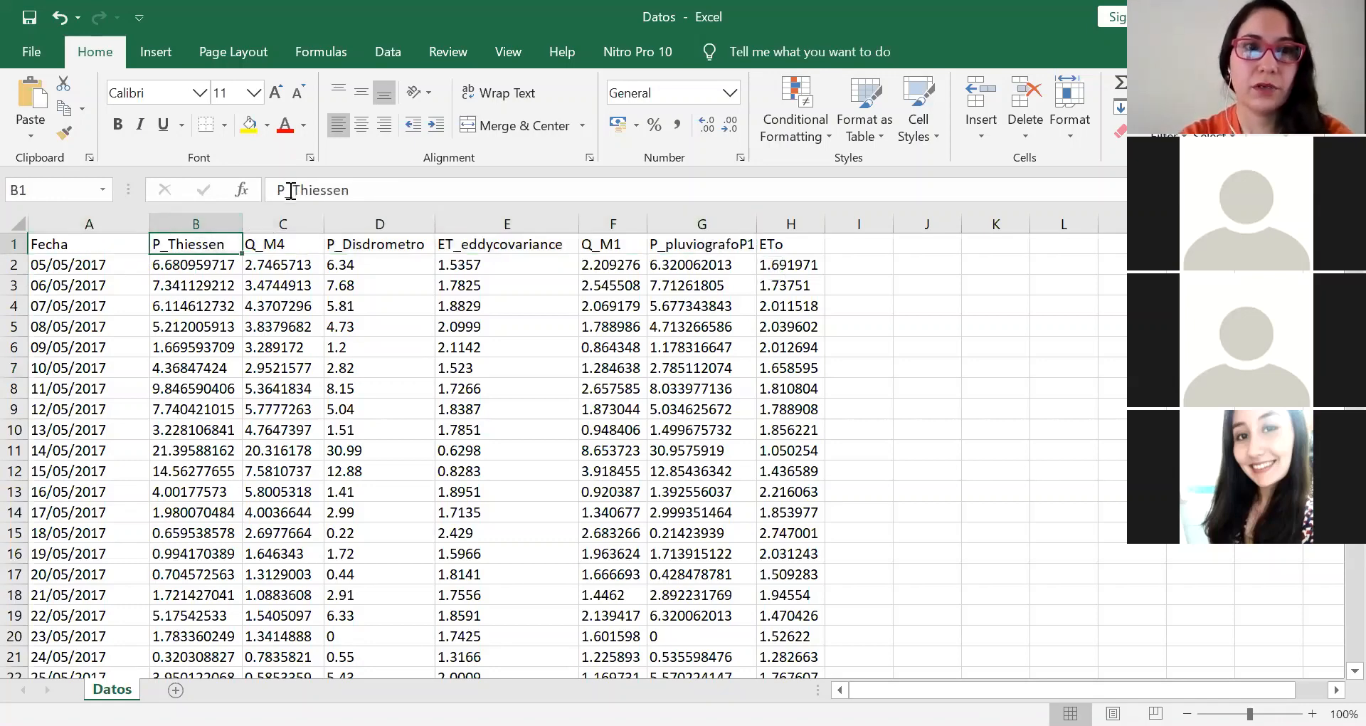
{"action": "left_click", "coordinate": [290, 191]}
{"action": "key", "text": "BackSpace"}
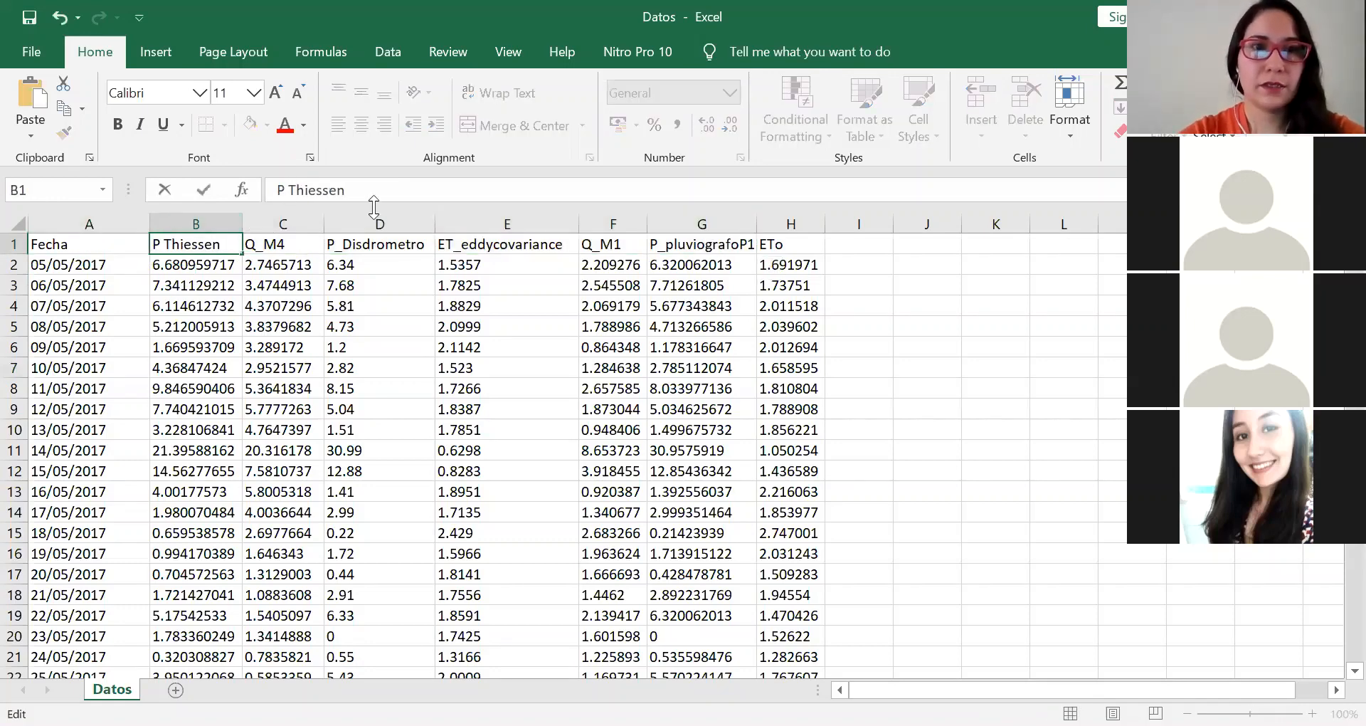
{"action": "type", "text": "#!@#"}
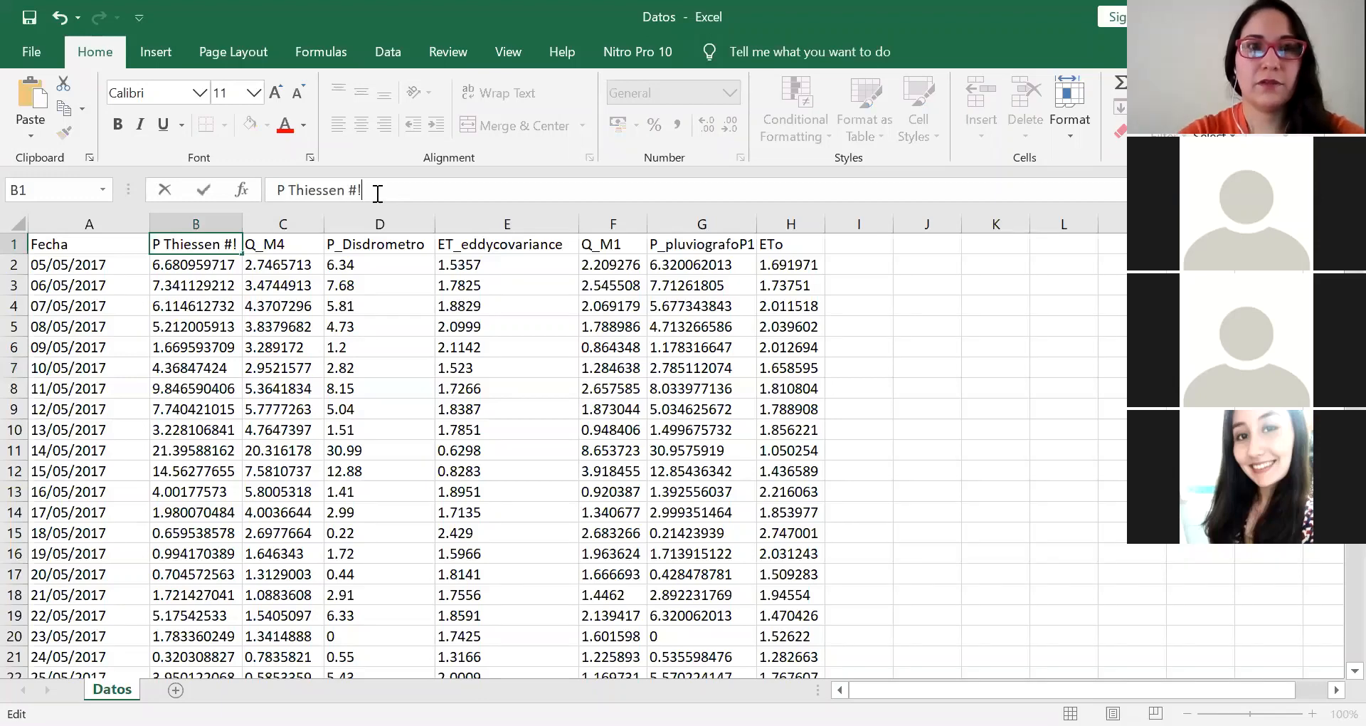
{"action": "key", "text": "BackSpace"}
{"action": "key", "text": "BackSpace"}
{"action": "key", "text": "BackSpace"}
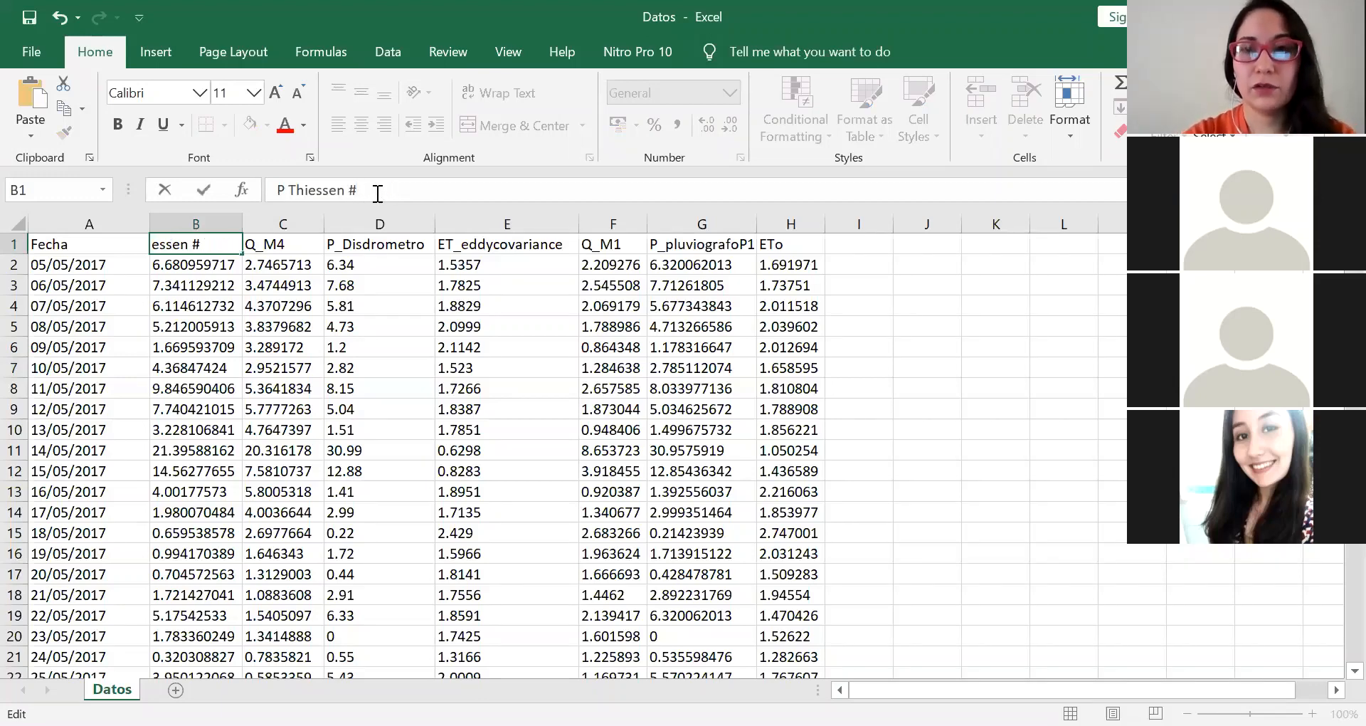
{"action": "key", "text": "Escape"}
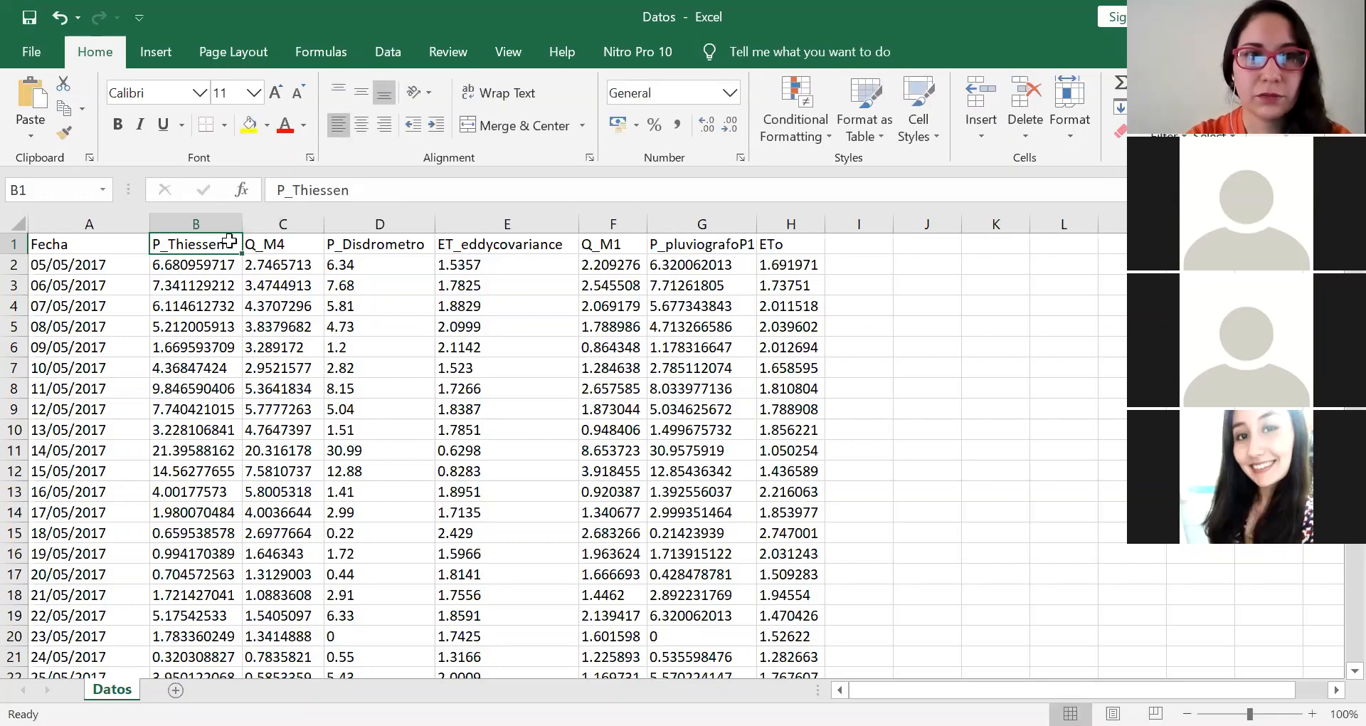
Step: Try replacing the underscore in the P_Thiessen header with a hyphen as P-Thiessen, and discard the edit
{"action": "left_click_drag", "start_coordinate": [284, 201], "coordinate": [299, 199]}
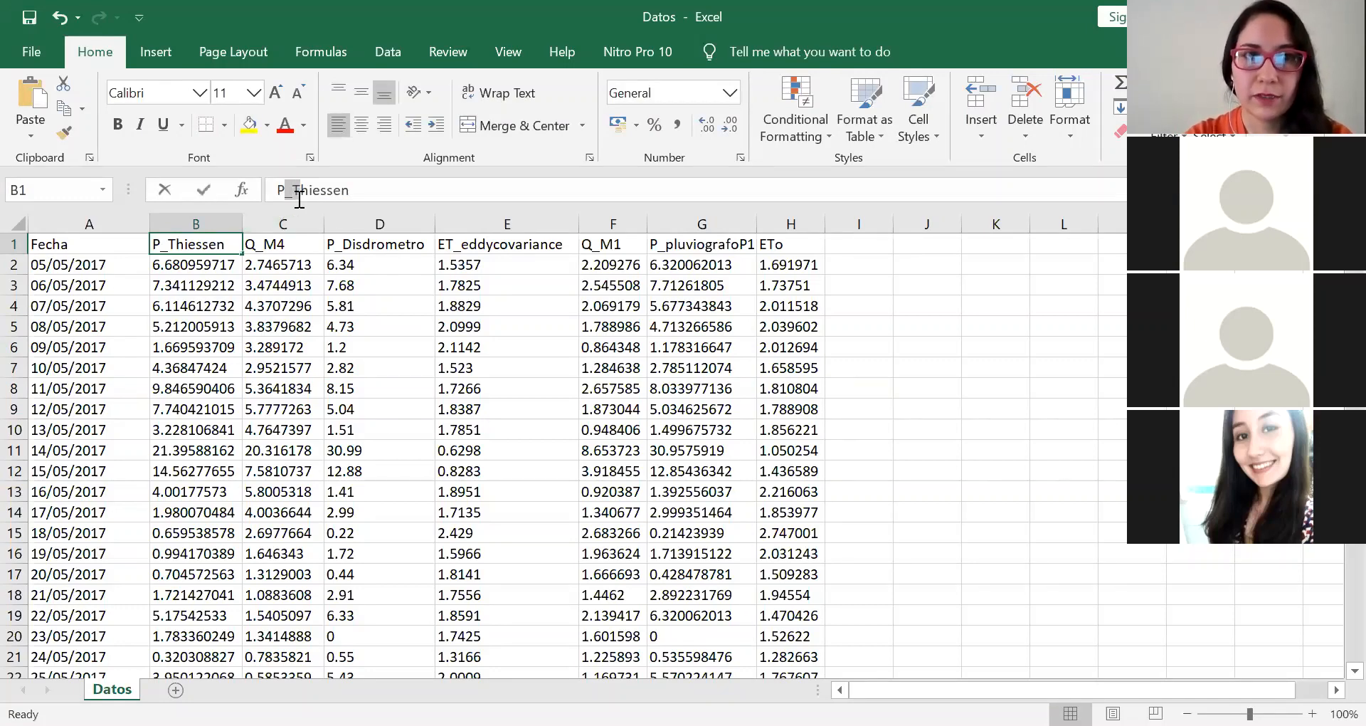
{"action": "key", "text": "shift+Left"}
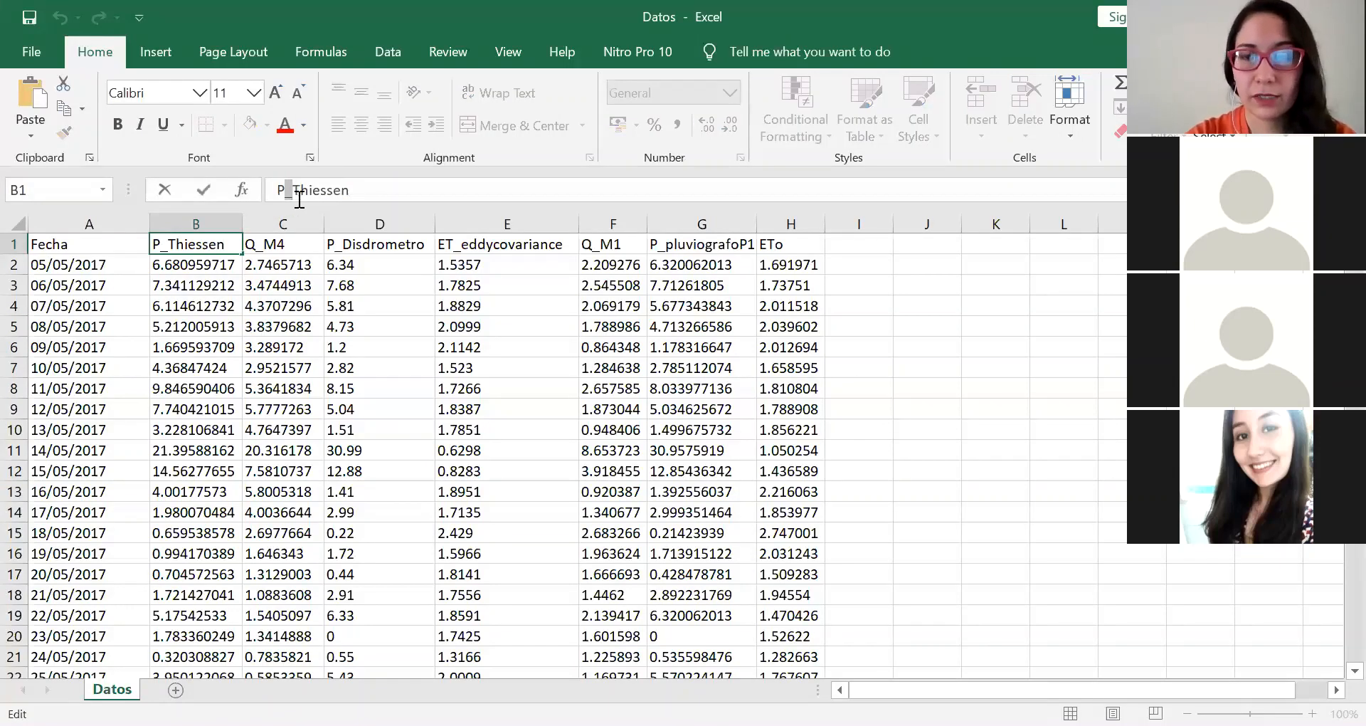
{"action": "type", "text": "-"}
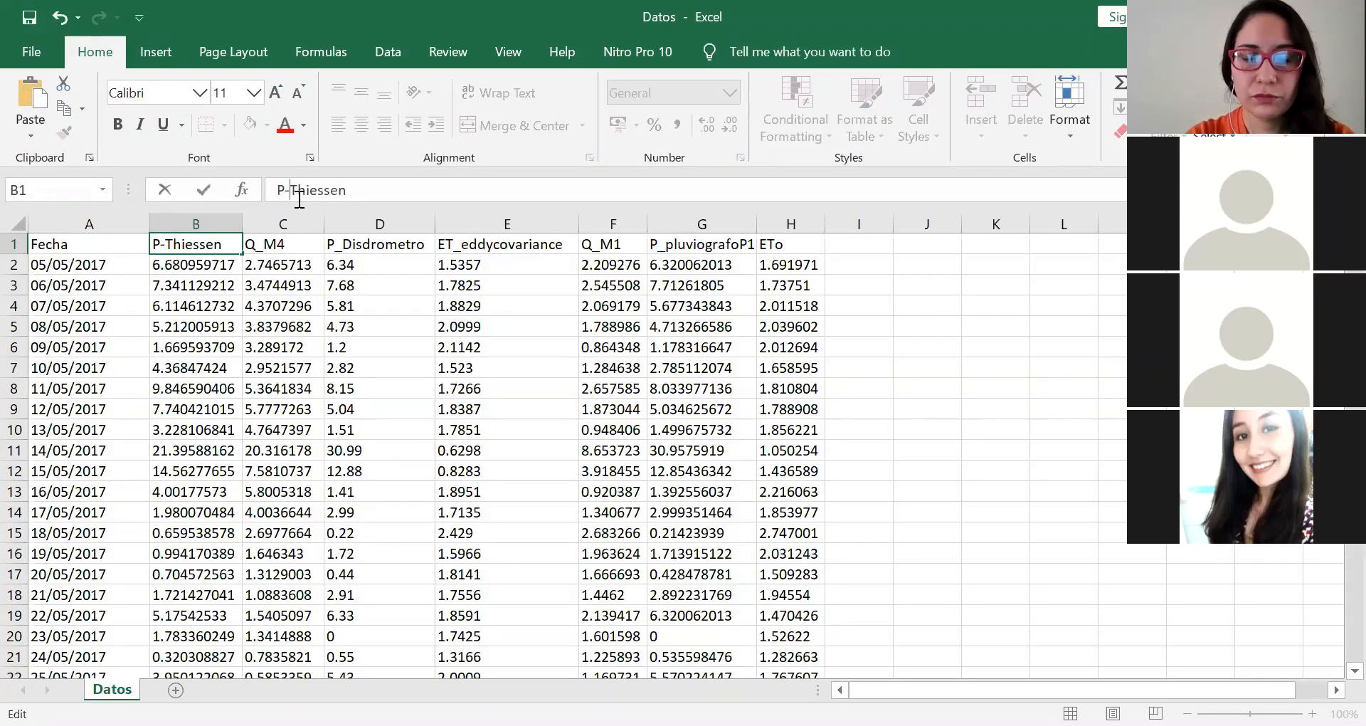
{"action": "key", "text": "Escape"}
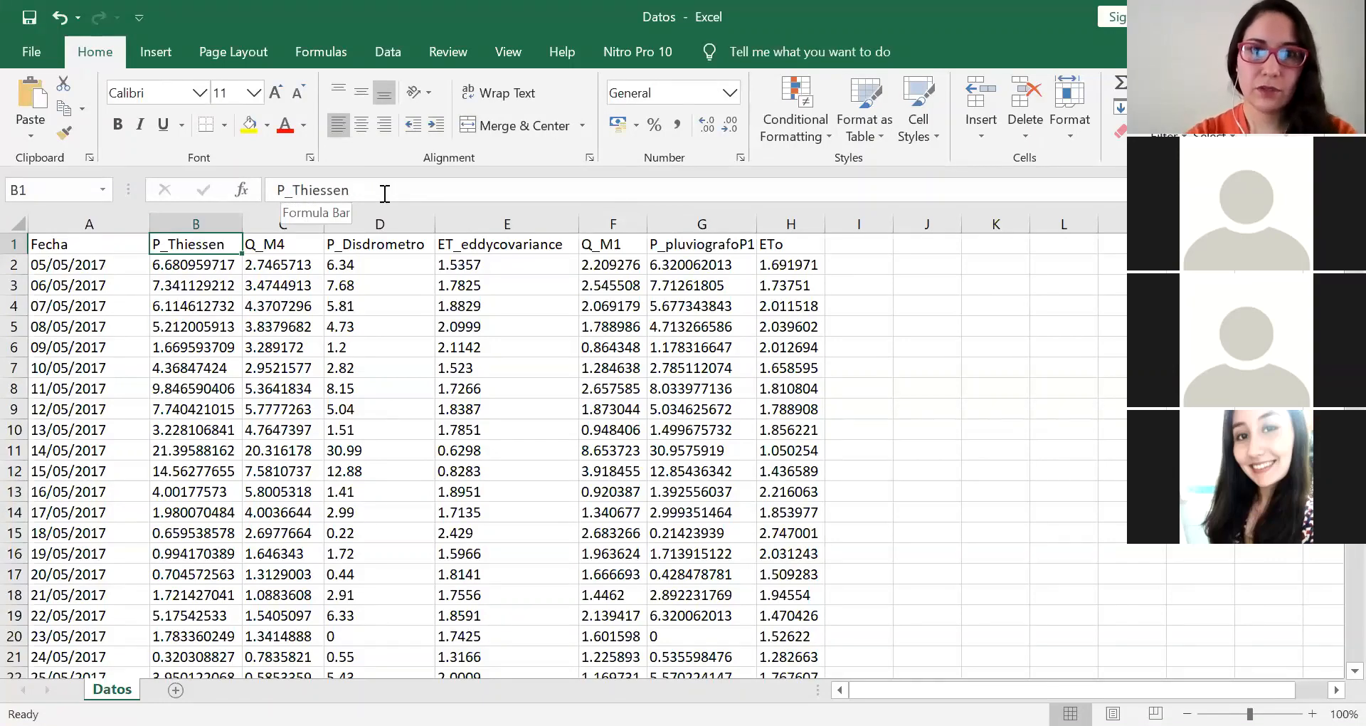
Step: Examine the naming of the remaining column headers one by one, from Q_M4 through P_pluviografoP1 and back toward Fecha
{"action": "key", "text": "Right"}
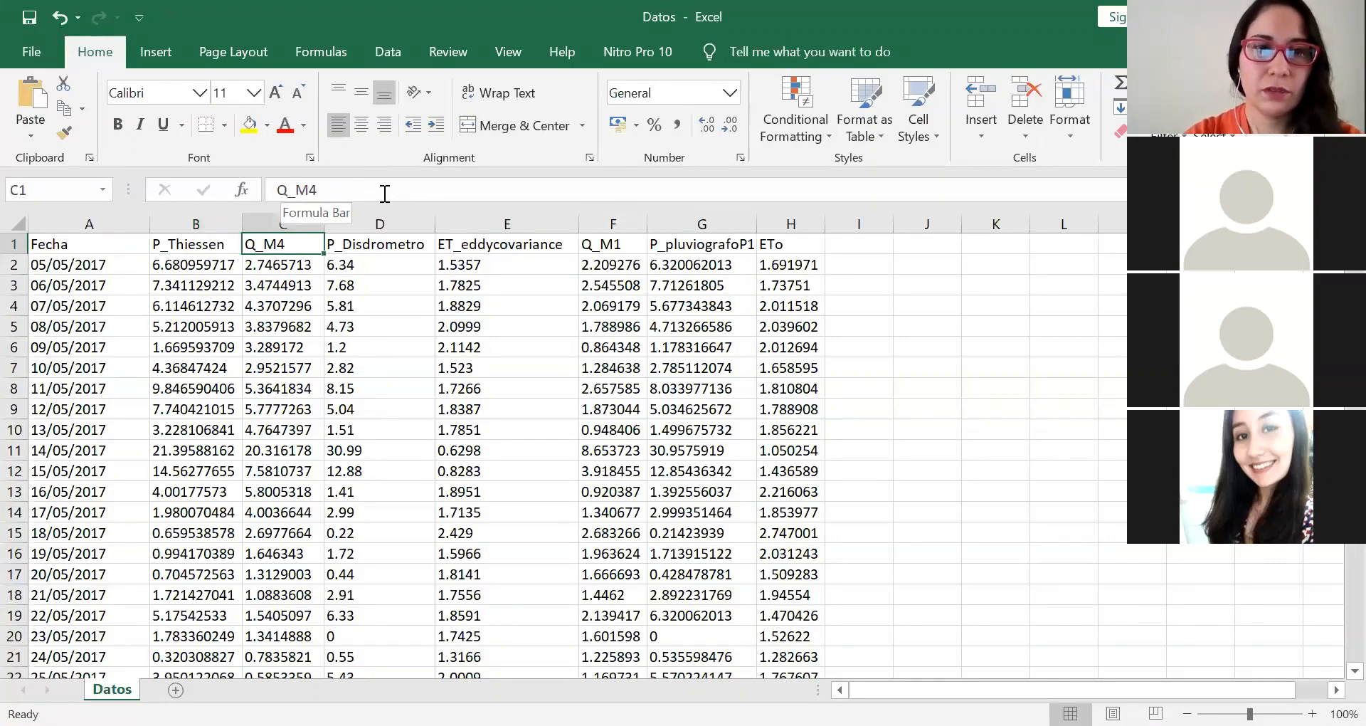
{"action": "key", "text": "Right"}
{"action": "key", "text": "Right"}
{"action": "key", "text": "Right"}
{"action": "key", "text": "Right"}
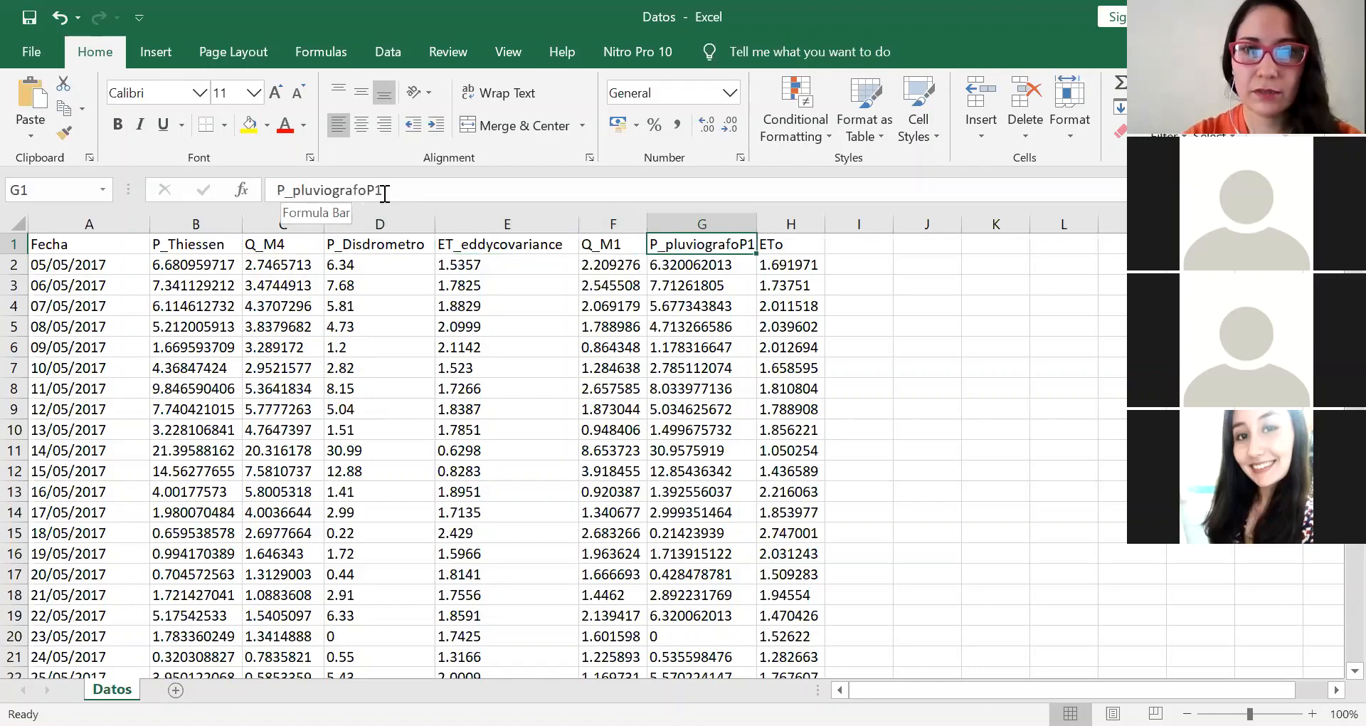
{"action": "key", "text": "Left"}
{"action": "key", "text": "Left"}
{"action": "key", "text": "Left"}
{"action": "key", "text": "Left"}
{"action": "key", "text": "Left"}
{"action": "key", "text": "Left"}
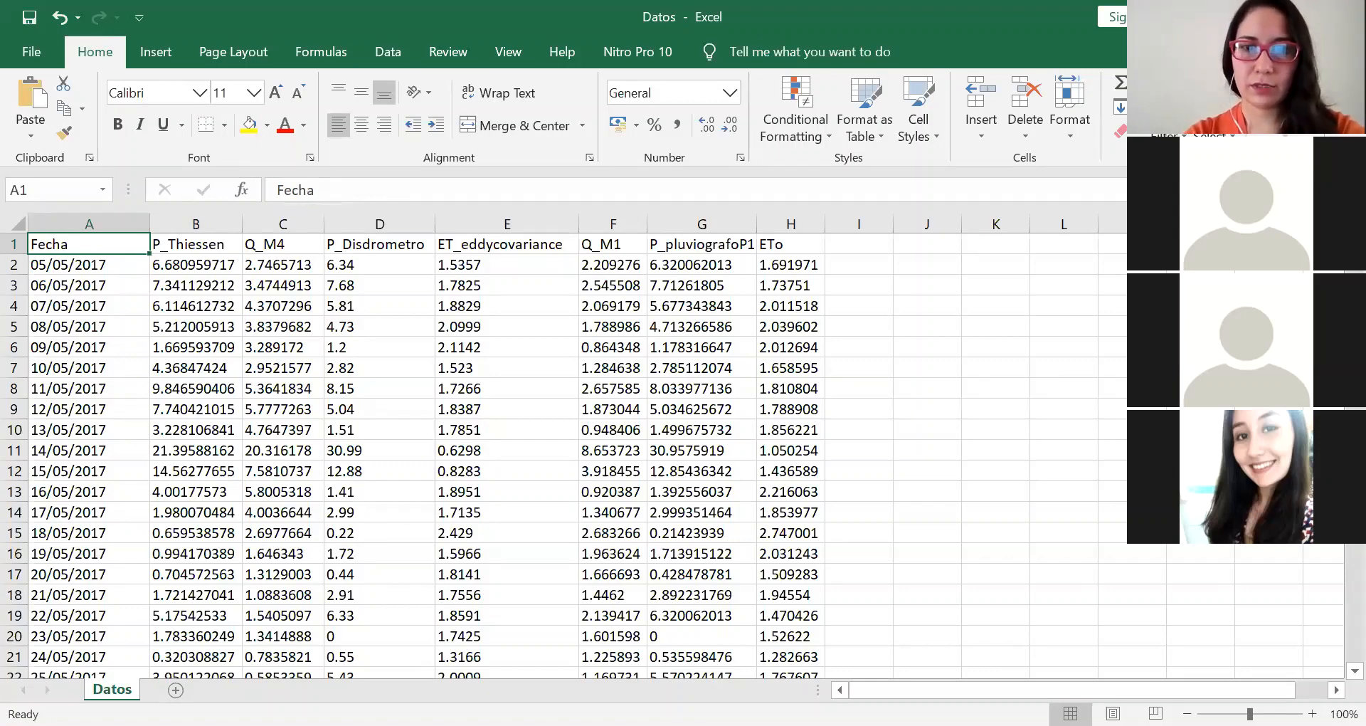
{"action": "key", "text": "alt+Tab"}
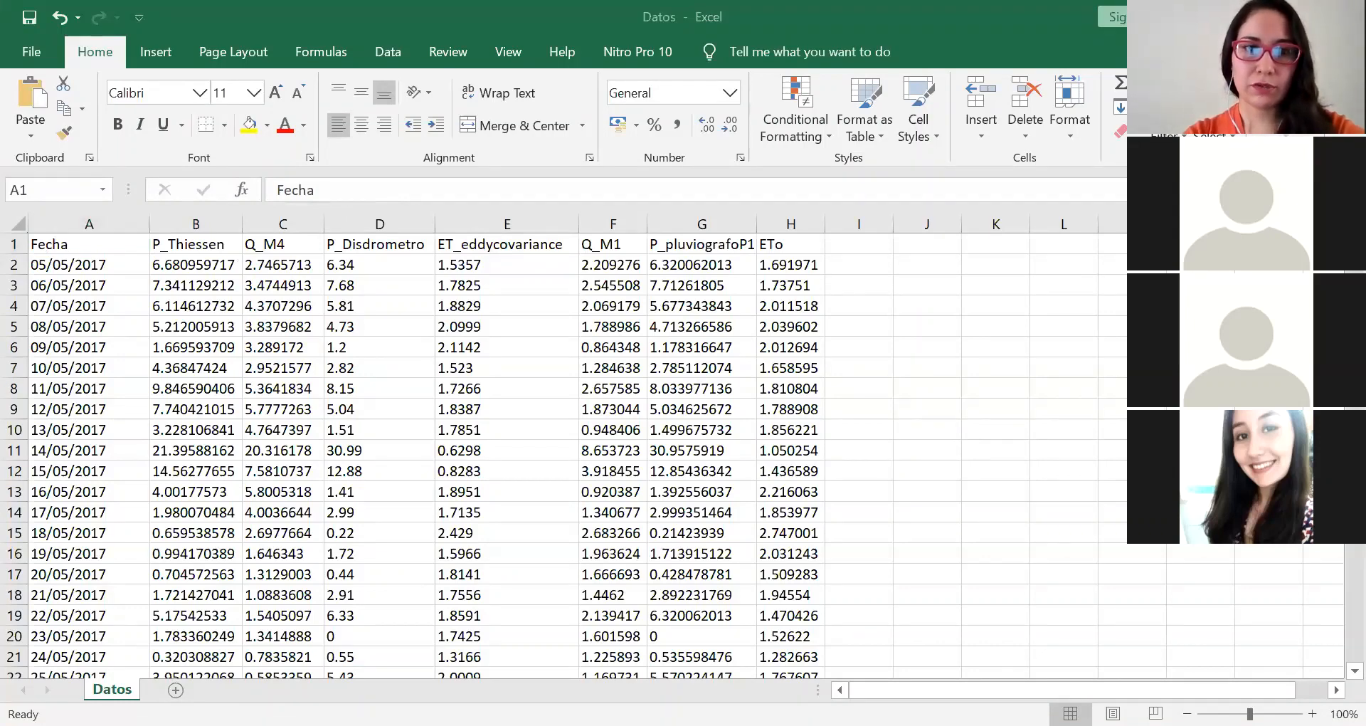
{"action": "key", "text": "F2"}
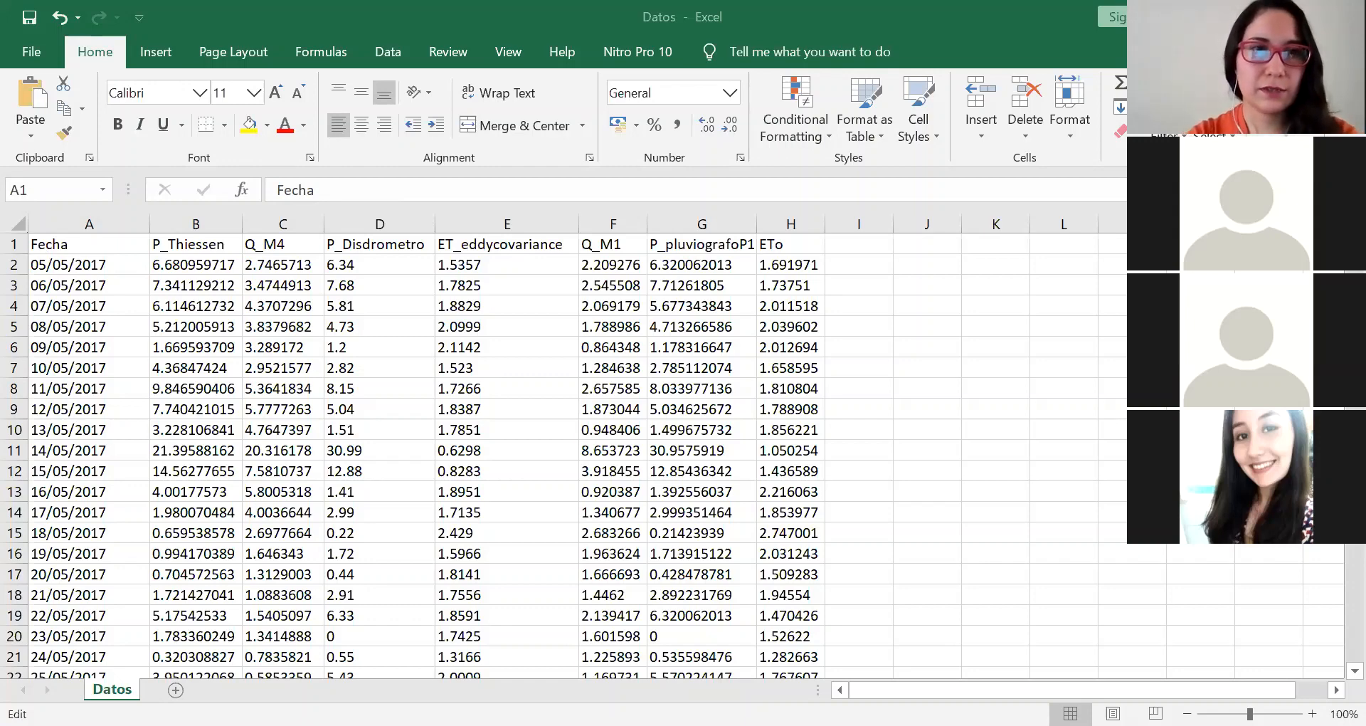
{"action": "key", "text": "Escape"}
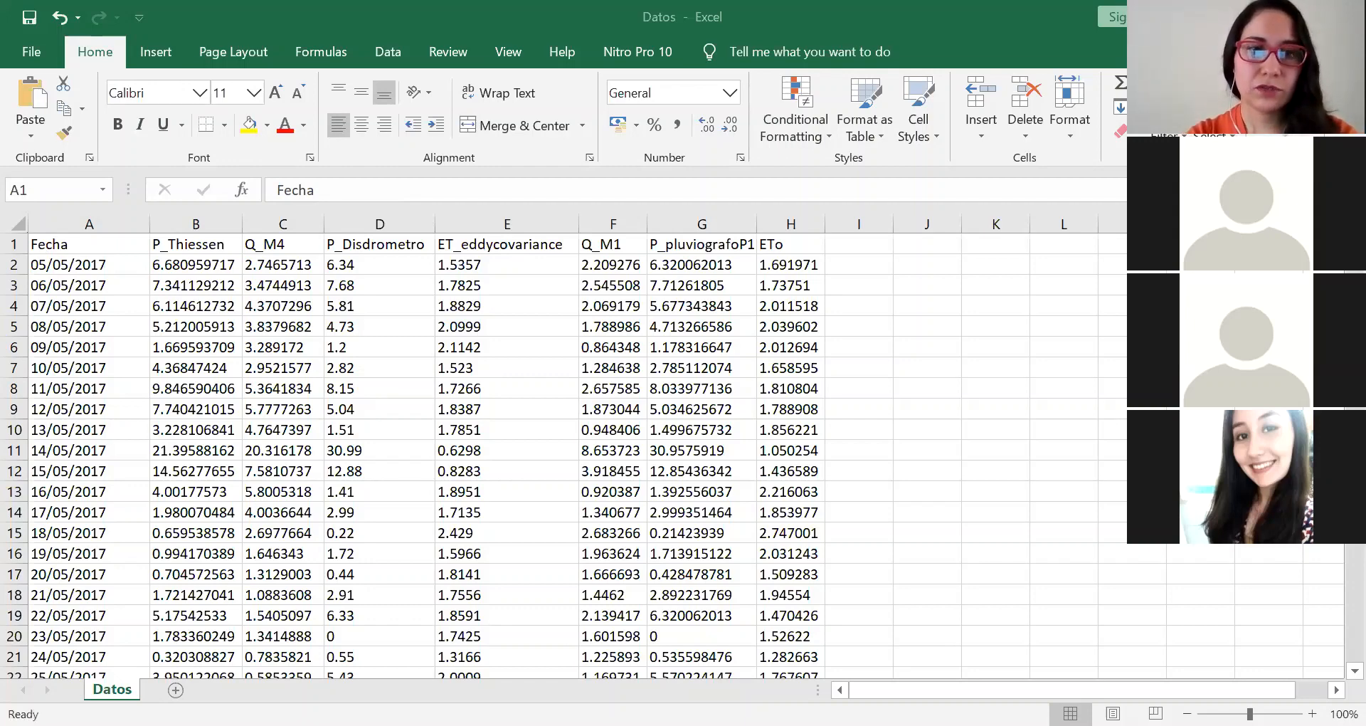